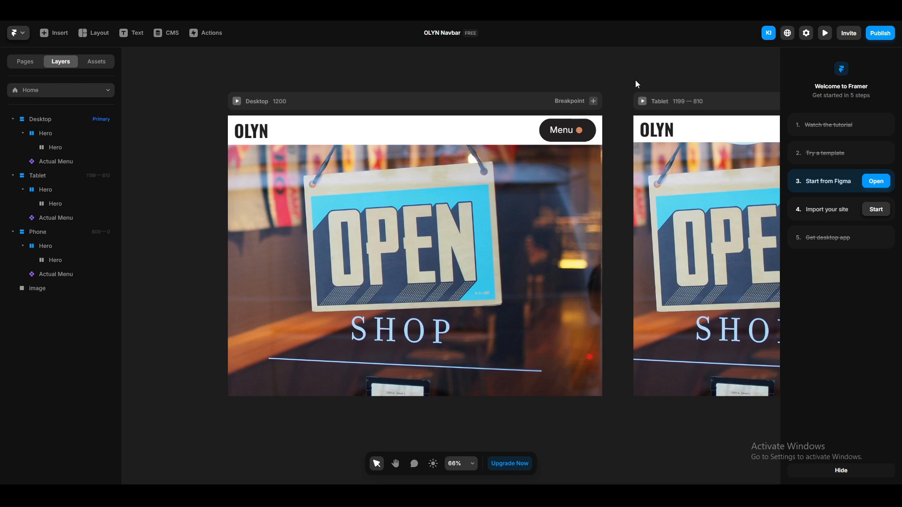
Preview the finished OLYN navbar, opening and closing its menu and checking the page at a narrower width.
click(825, 33)
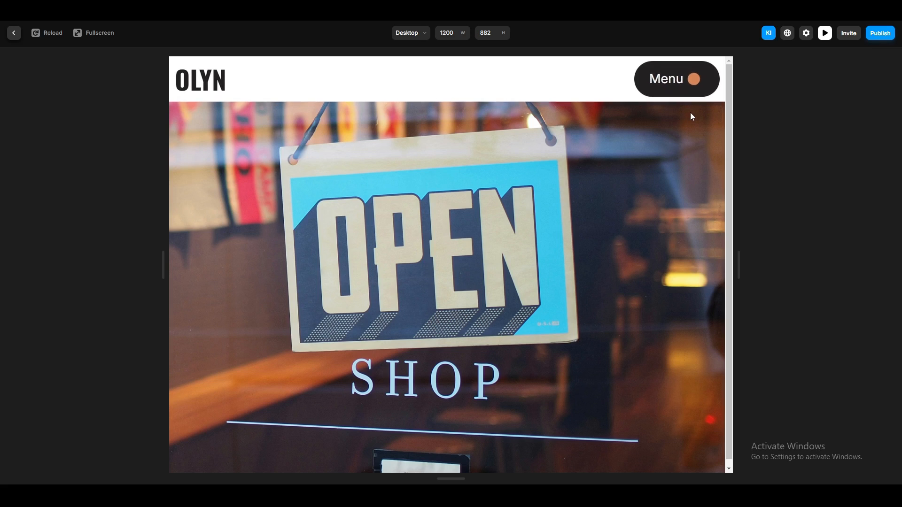
click(691, 83)
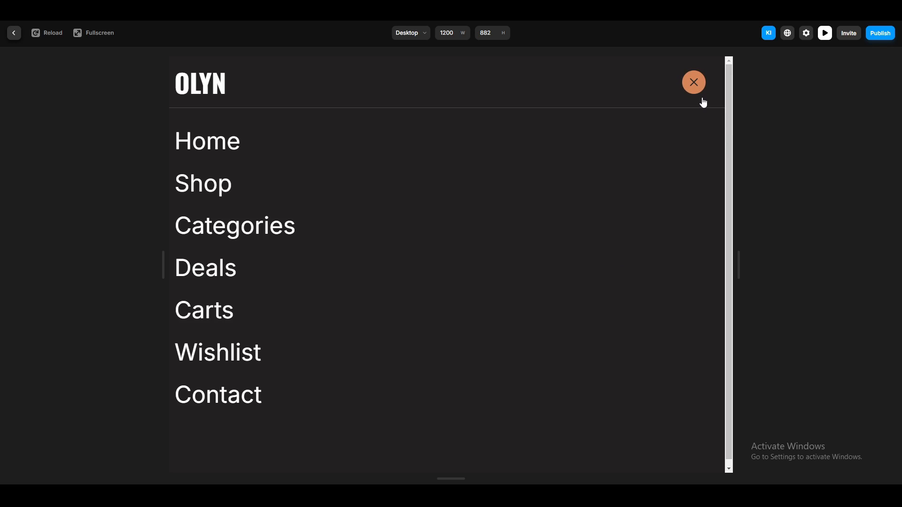
click(694, 82)
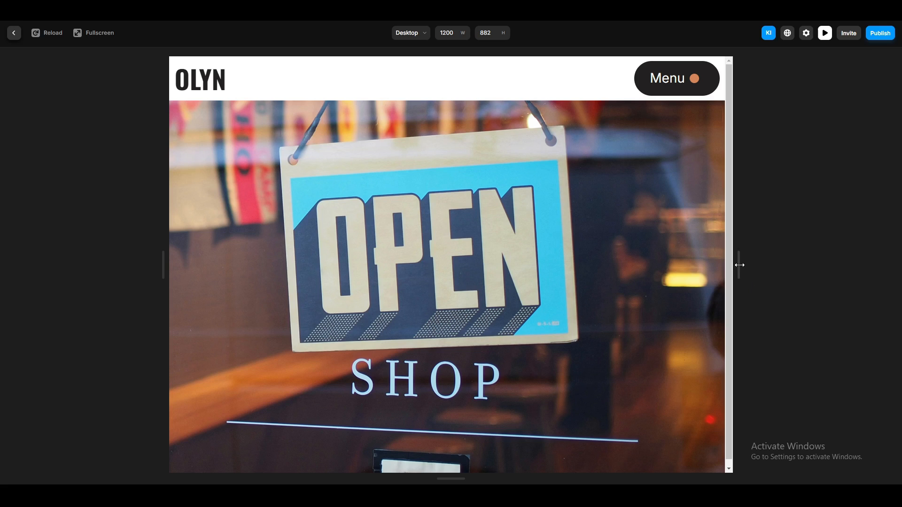
drag(740, 264, 665, 278)
click(492, 69)
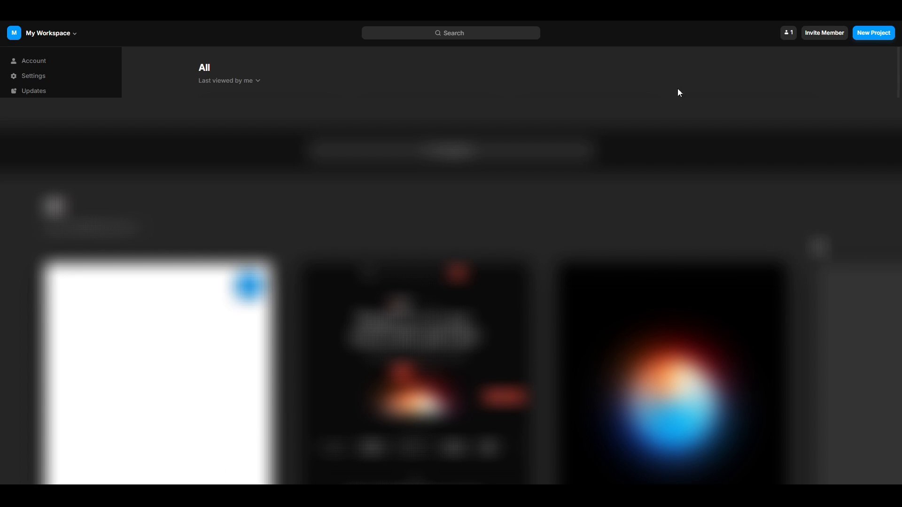
Create a new project and name it "Navar tutorial".
click(879, 34)
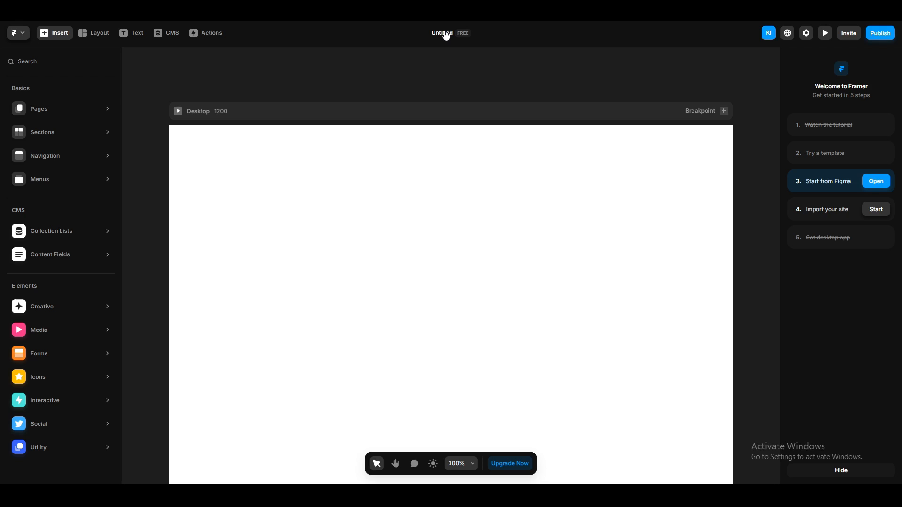
click(445, 36)
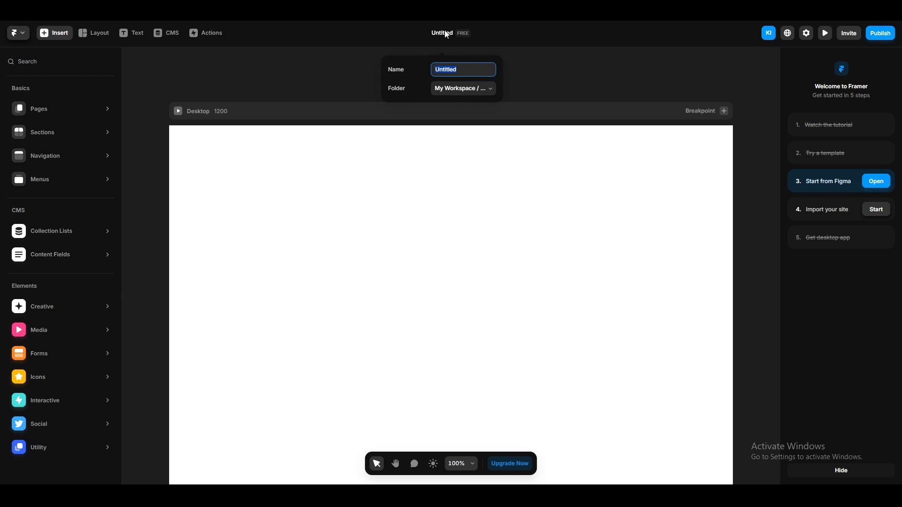
text(Nab)
text(va)
text(r tutorial)
key(Return)
click(555, 86)
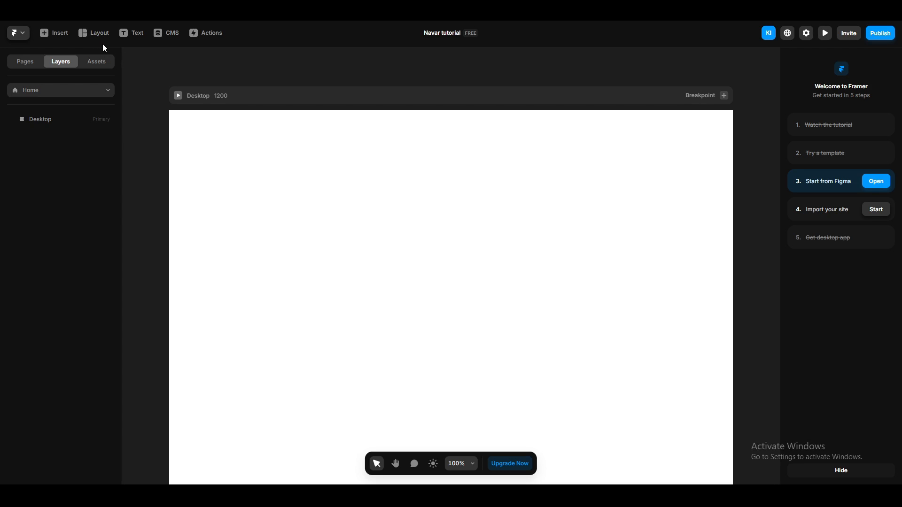
Draw a frame about 126 px high across the top of the Desktop page and set its width to 1200.
click(93, 34)
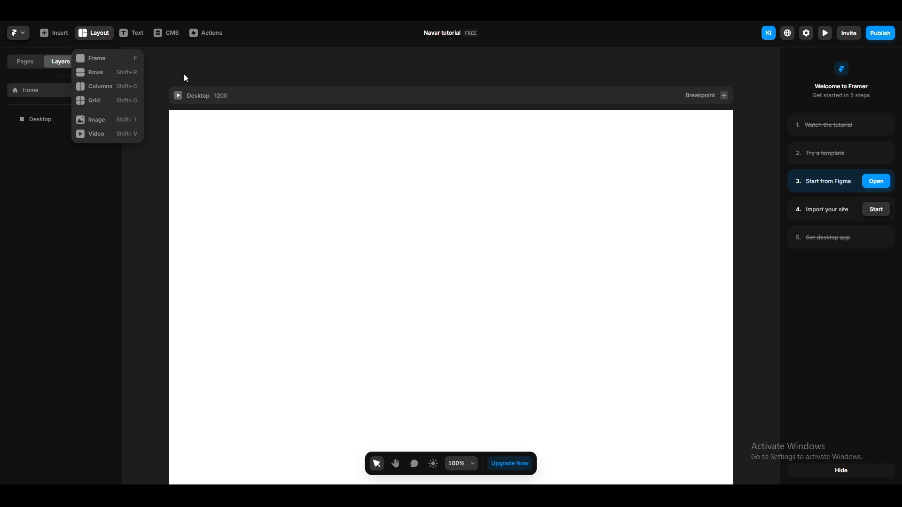
click(213, 60)
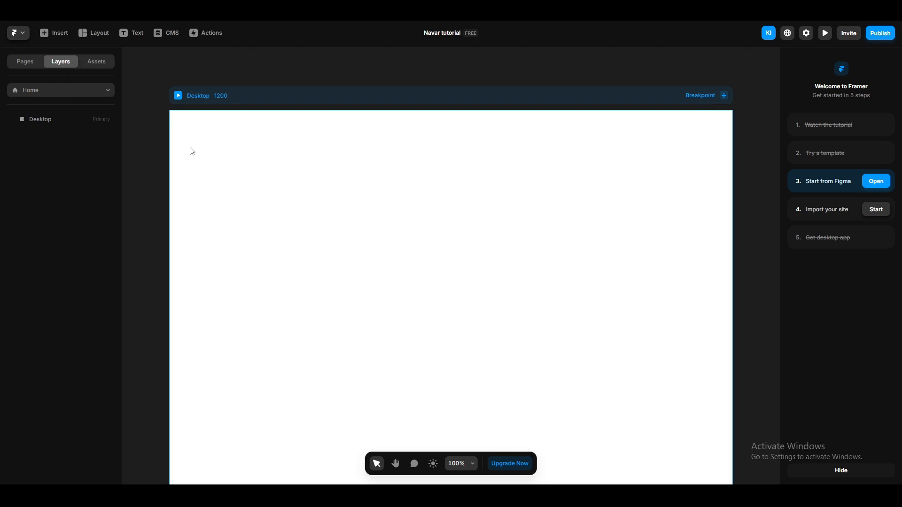
key(f)
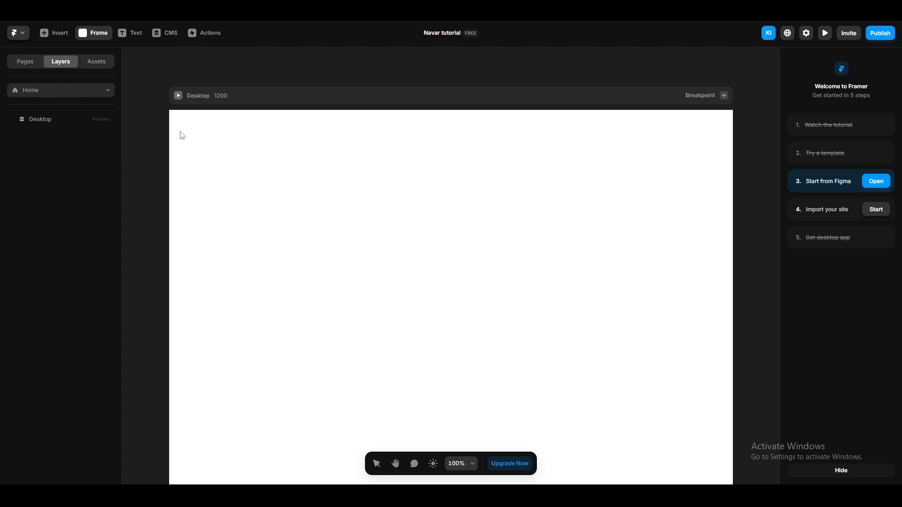
drag(175, 124, 692, 184)
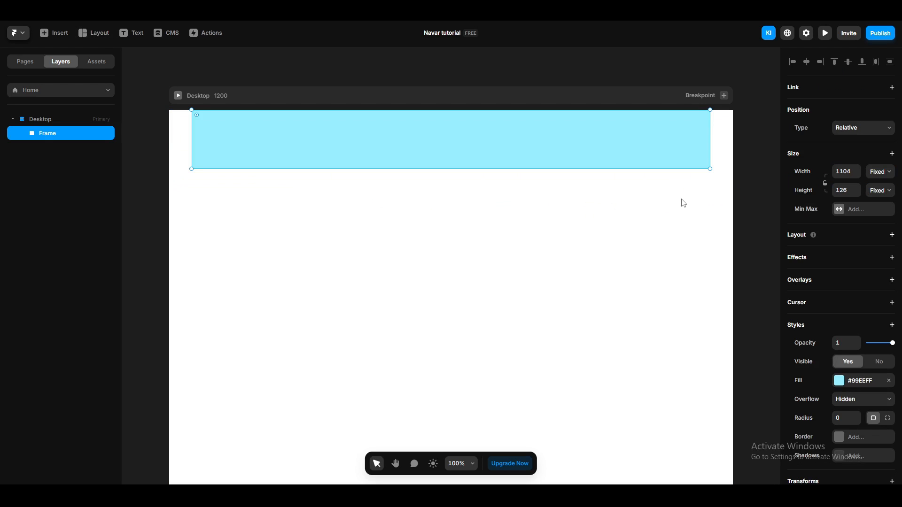
click(842, 172)
text(1200)
key(Return)
click(277, 160)
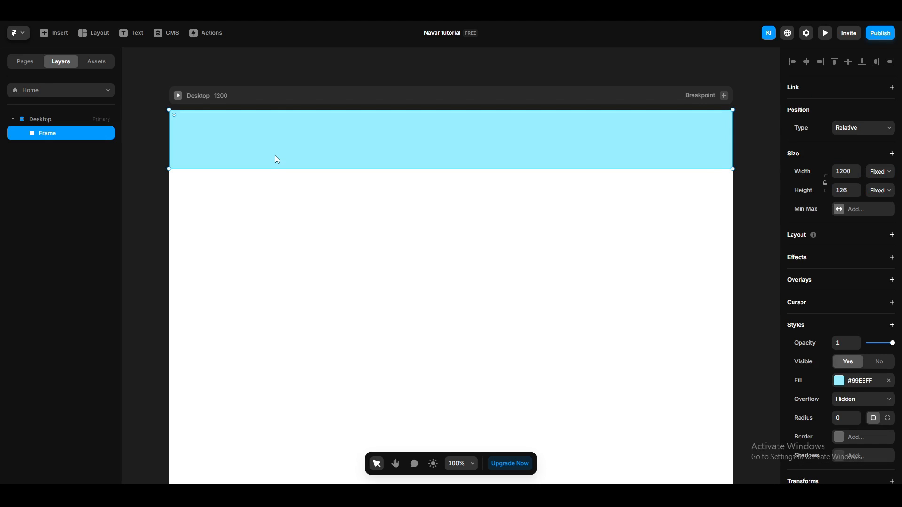
Turn the frame into a component titled "Navbar" and rename its primary variant "Desktop inital".
right_click(287, 141)
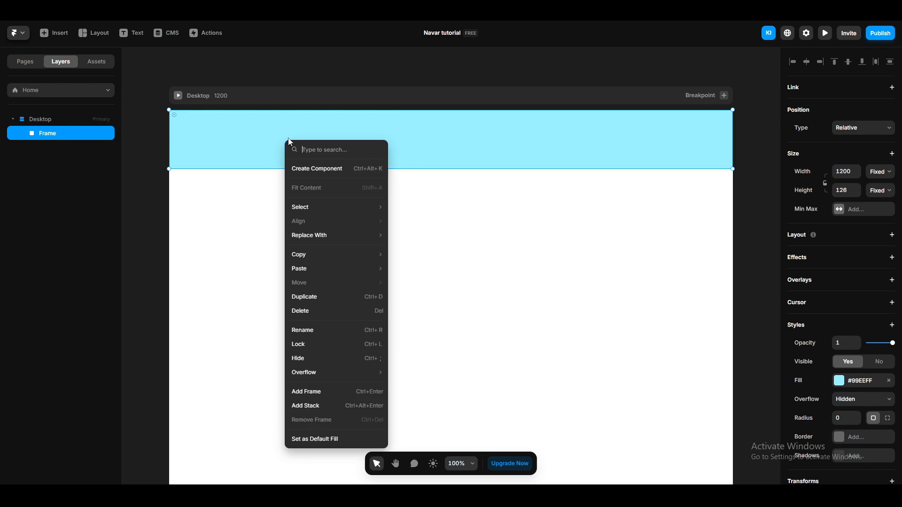
click(324, 169)
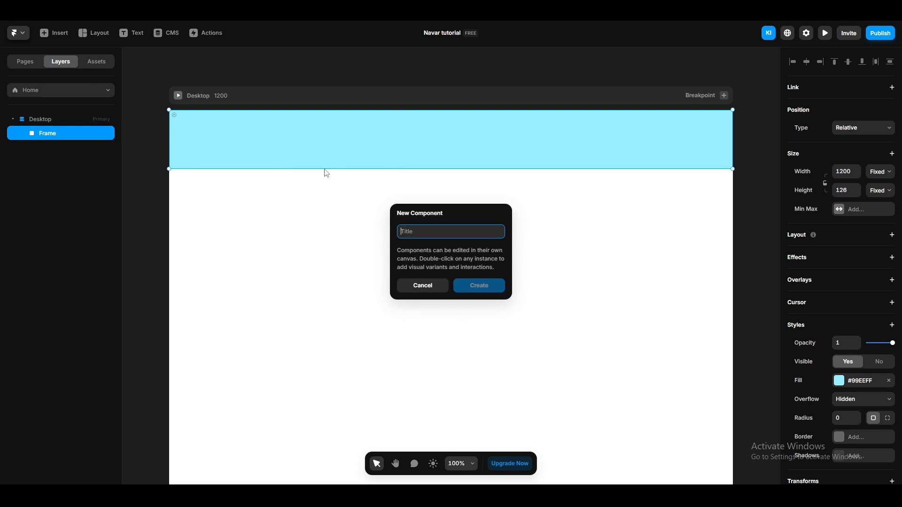
text(Navbar)
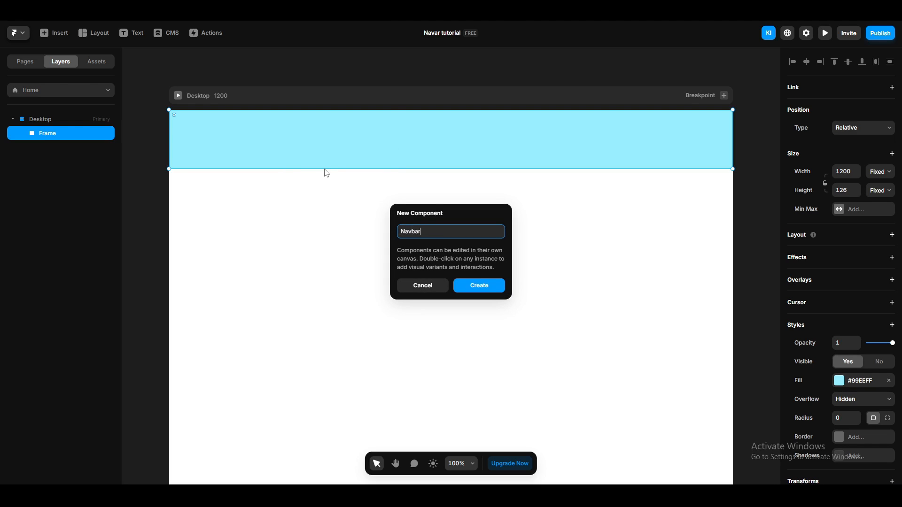
key(Return)
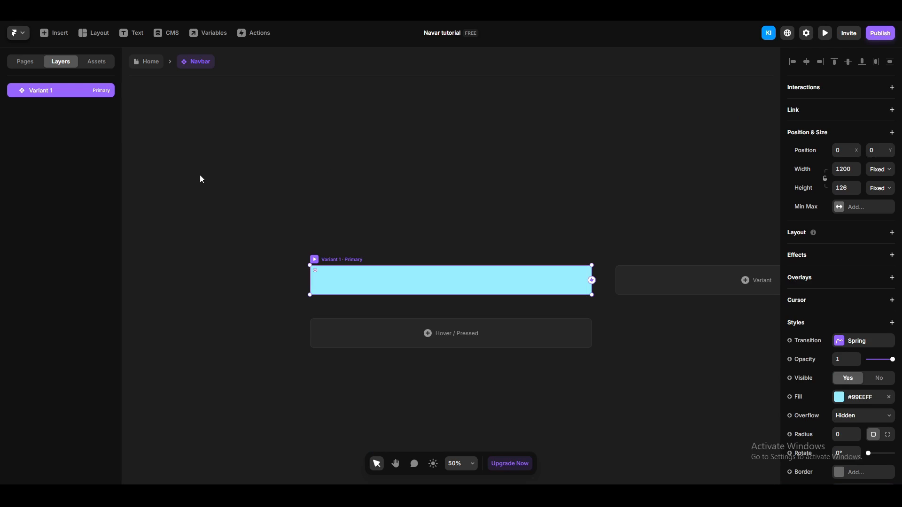
double_click(41, 90)
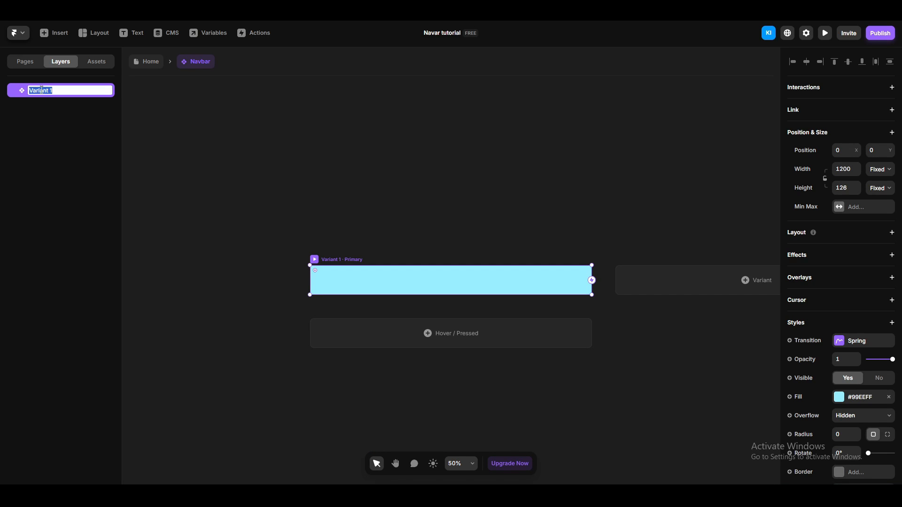
text(Desktop inital)
key(Return)
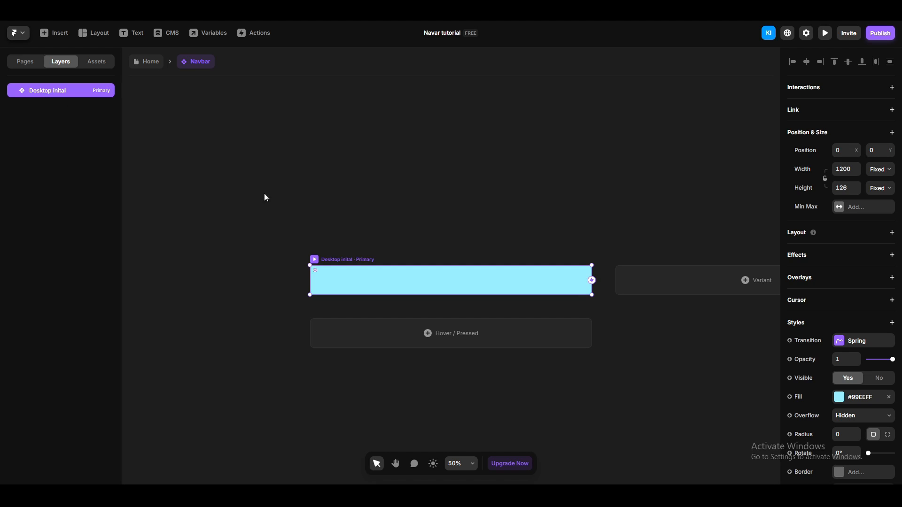
Fill the Desktop inital variant with the White color style.
scroll(373, 252, up, 3)
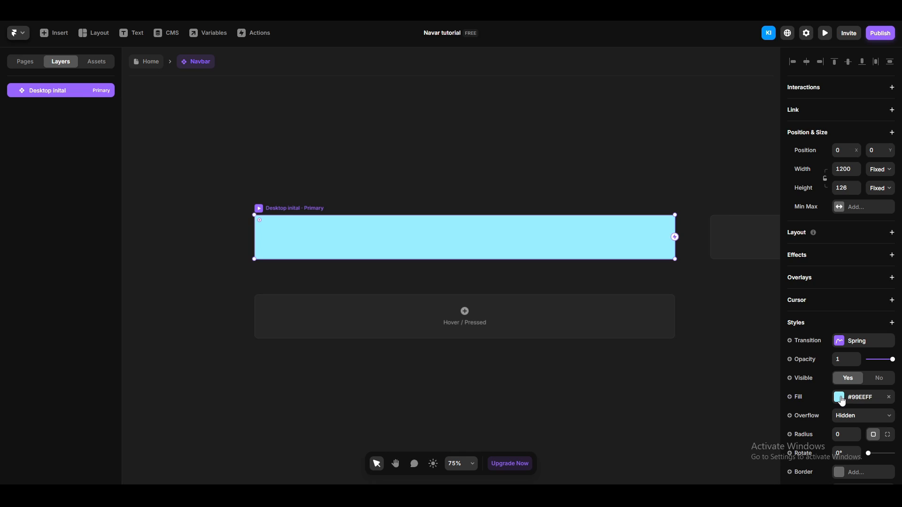
click(840, 398)
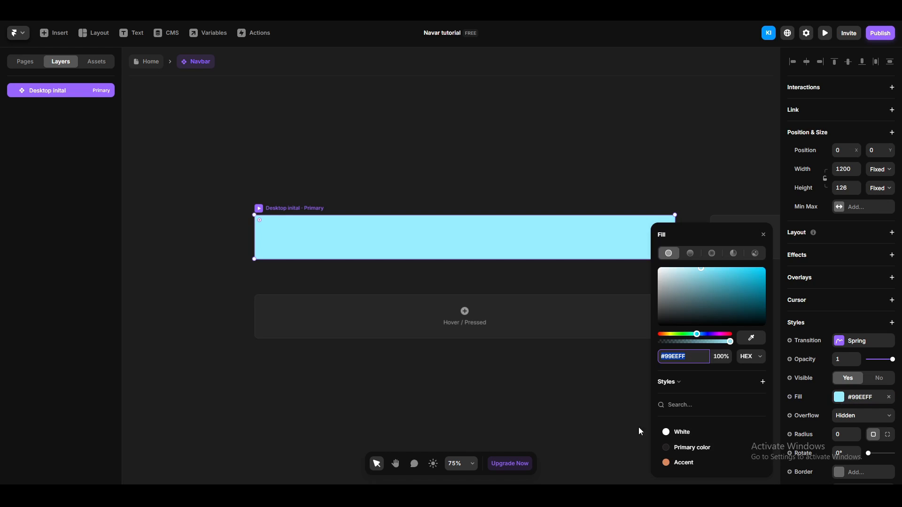
click(701, 438)
click(232, 349)
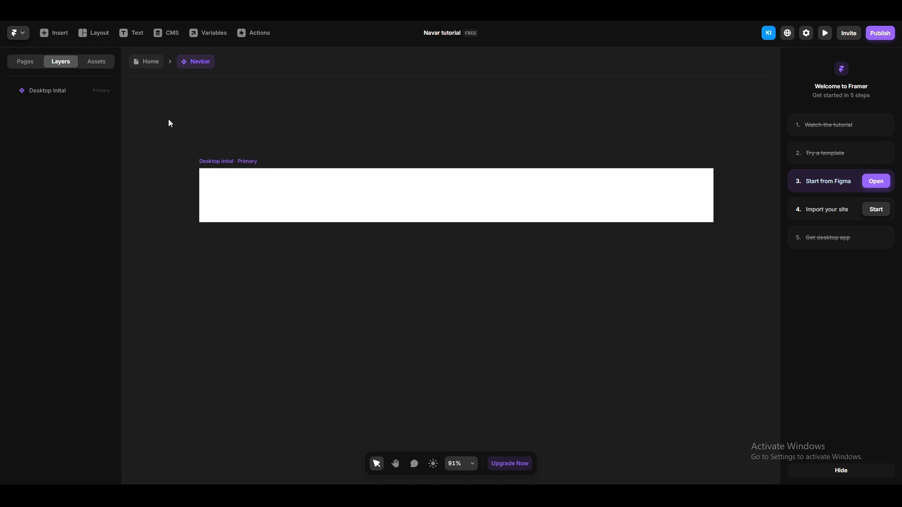
Add the text "OLYN" near the left end of the navbar and apply the Desktop logo text style to it.
click(123, 33)
click(239, 188)
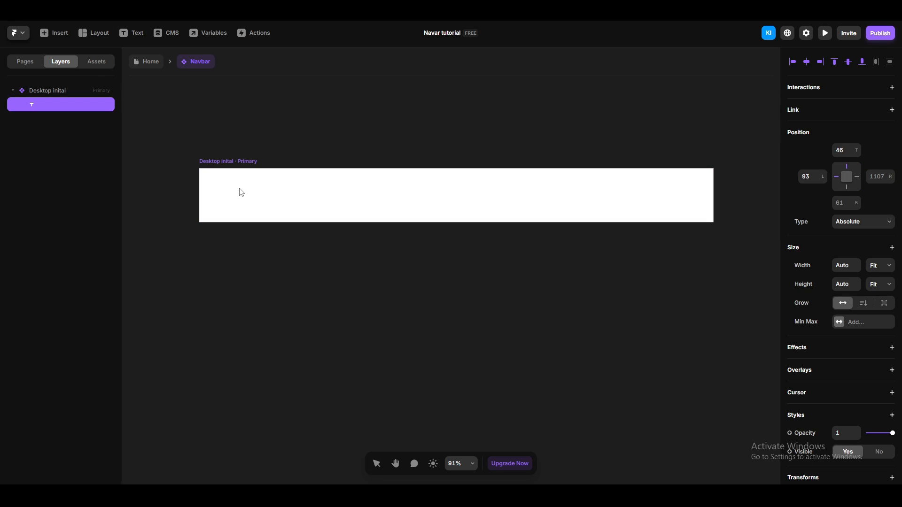
text(OLYN)
scroll(841, 357, down, 5)
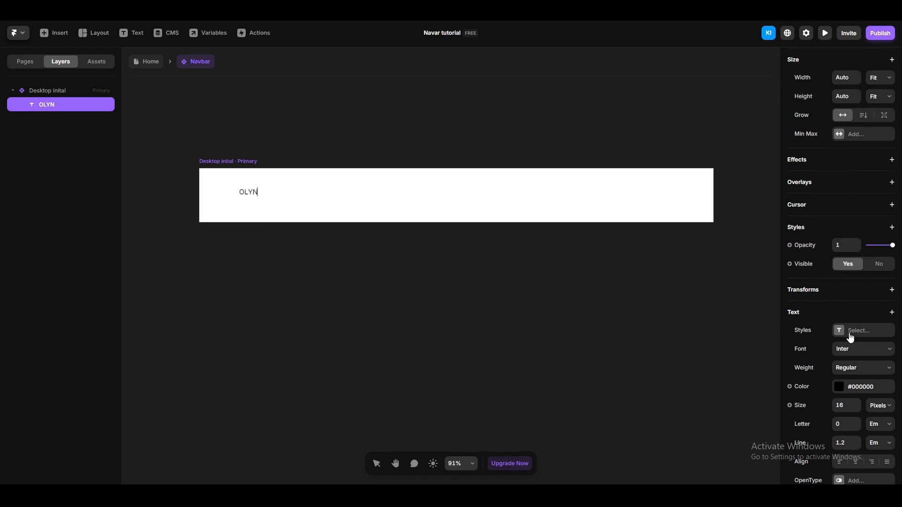
click(850, 334)
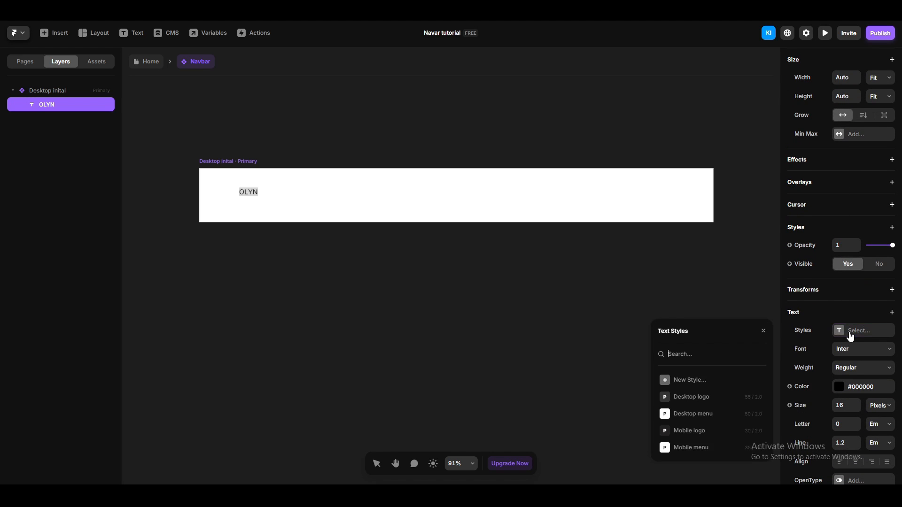
click(685, 400)
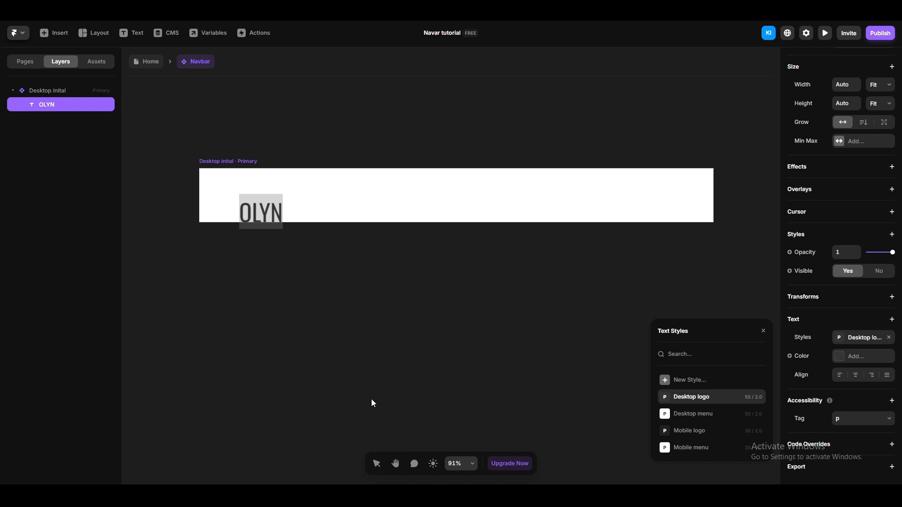
click(97, 63)
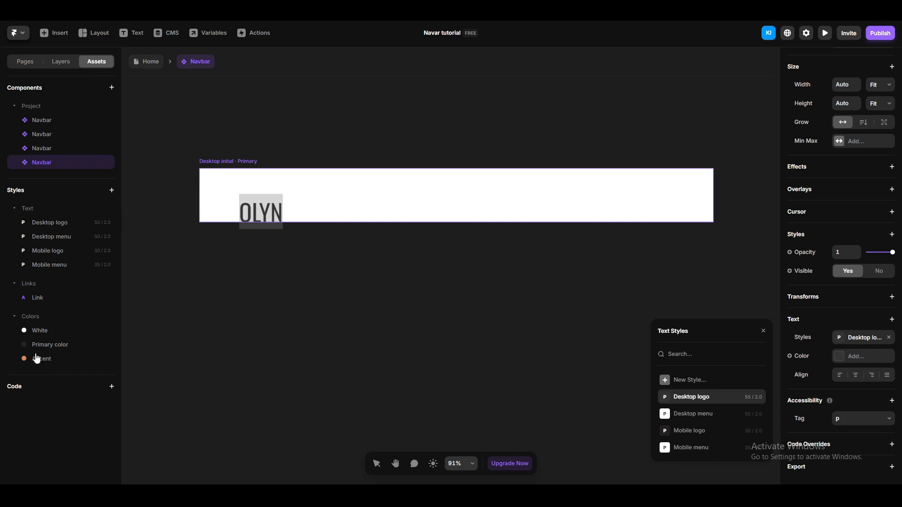
click(62, 62)
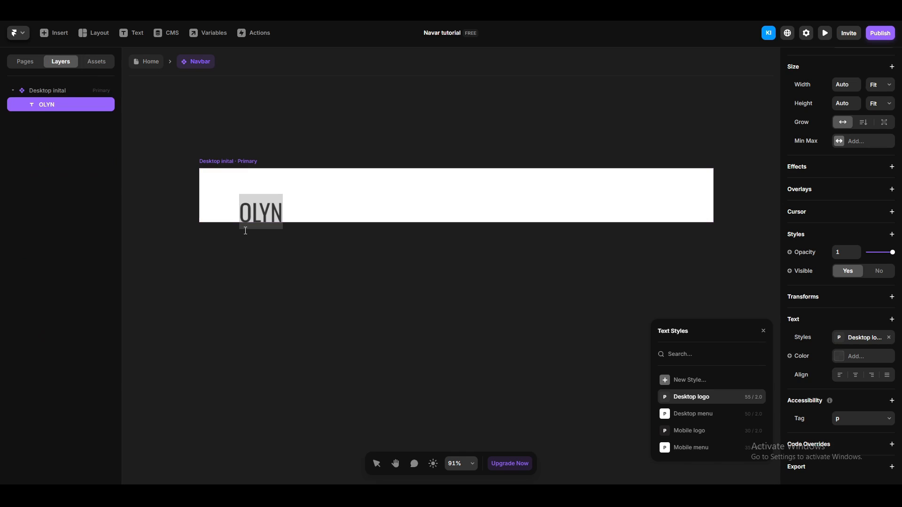
click(244, 229)
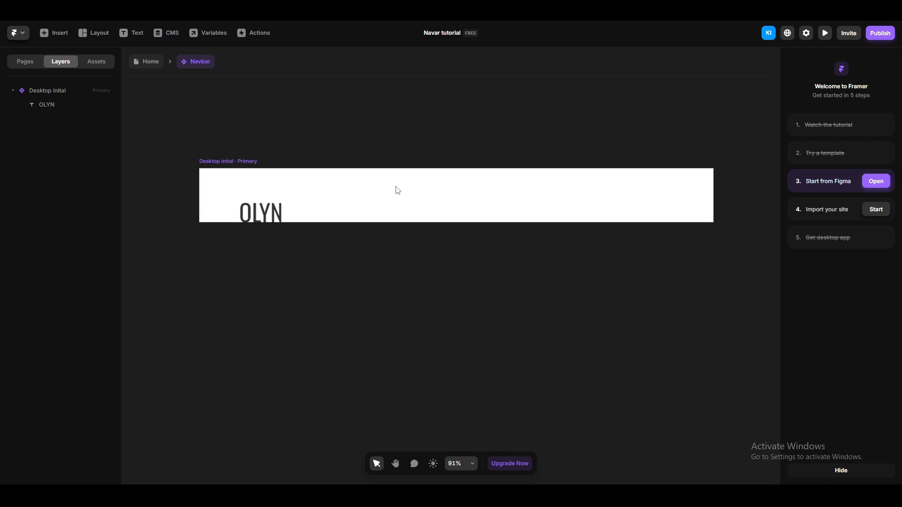
Draw a frame about 62 px high near the middle of the navbar and set its width to 180.
key(f)
drag(383, 184, 485, 212)
click(845, 267)
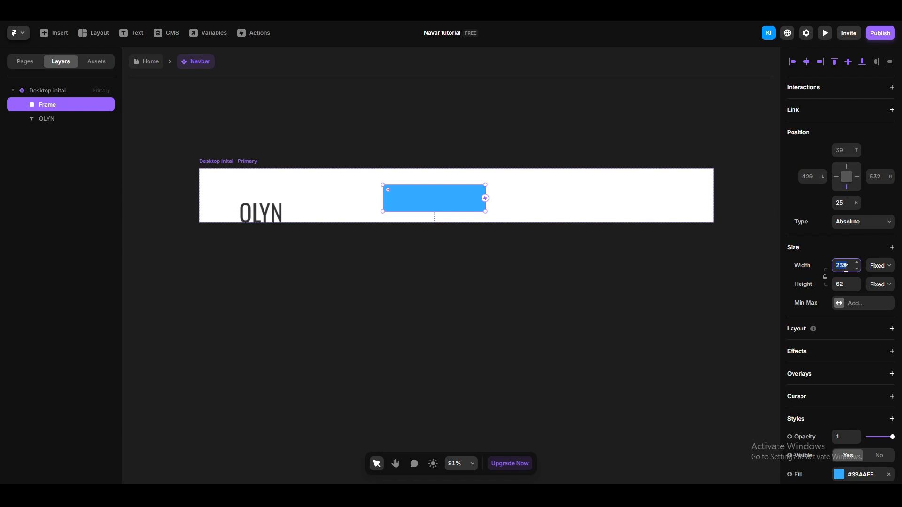
text(180)
key(Return)
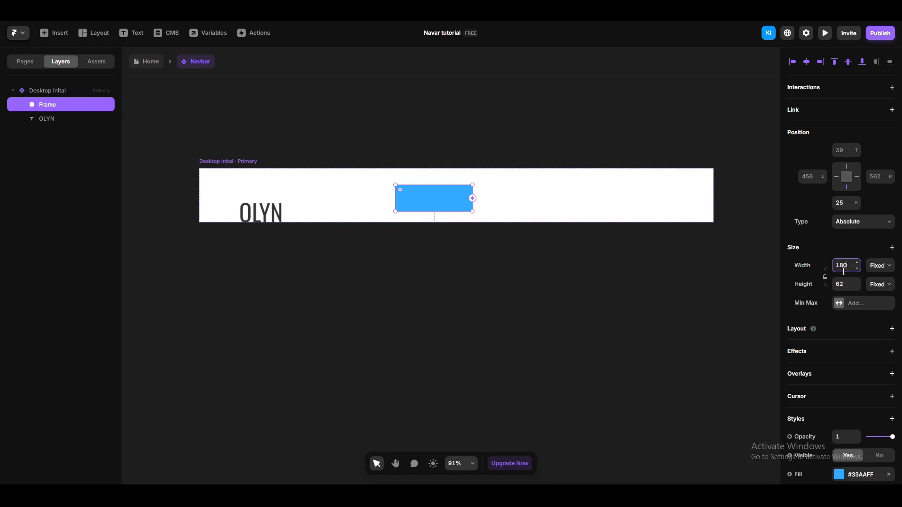
Fill the small navbar frame with the Primary color style and set its corner radius to 100.
scroll(843, 282, down, 4)
click(838, 301)
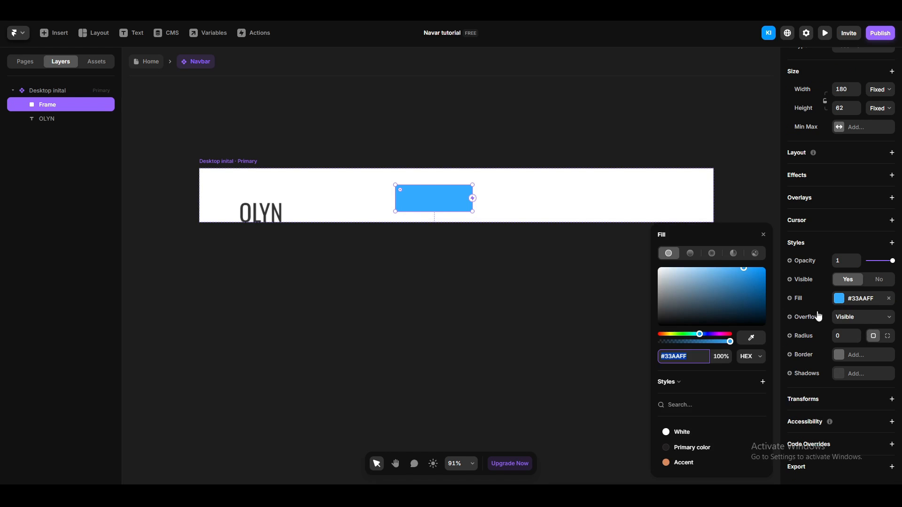
click(688, 450)
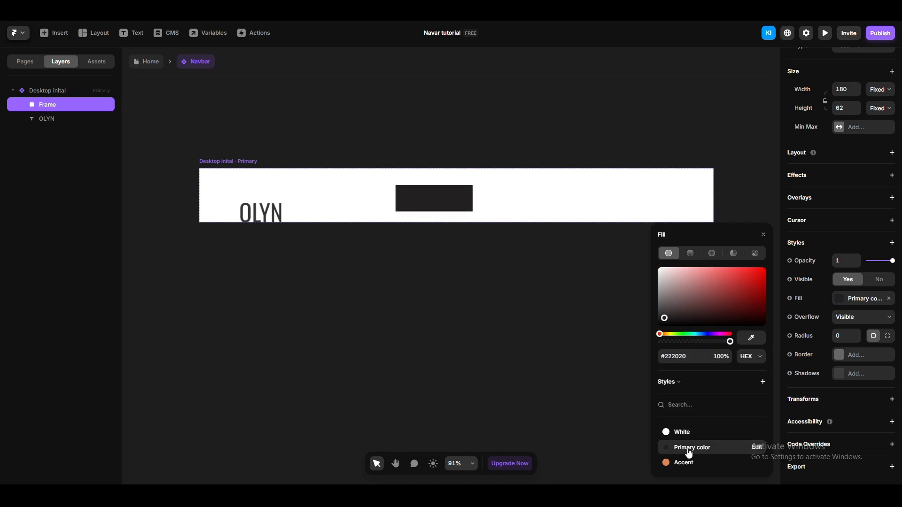
click(836, 336)
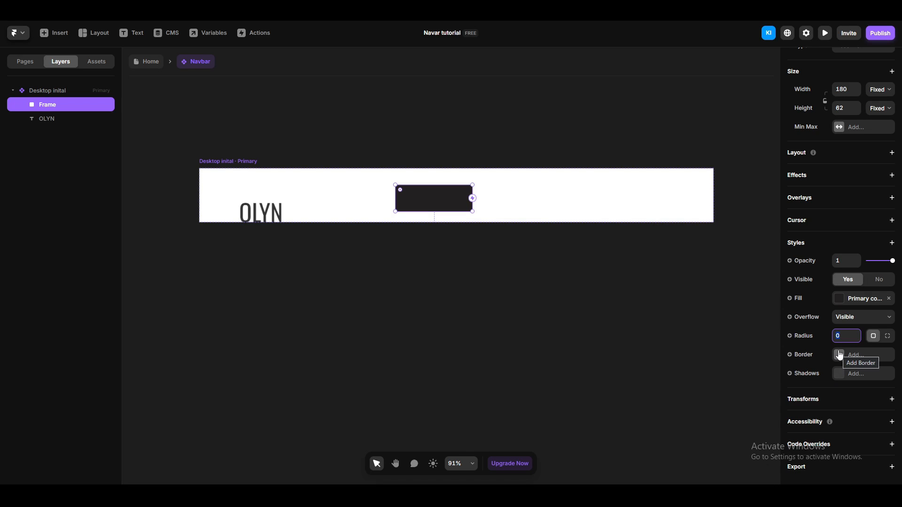
text(100)
key(Return)
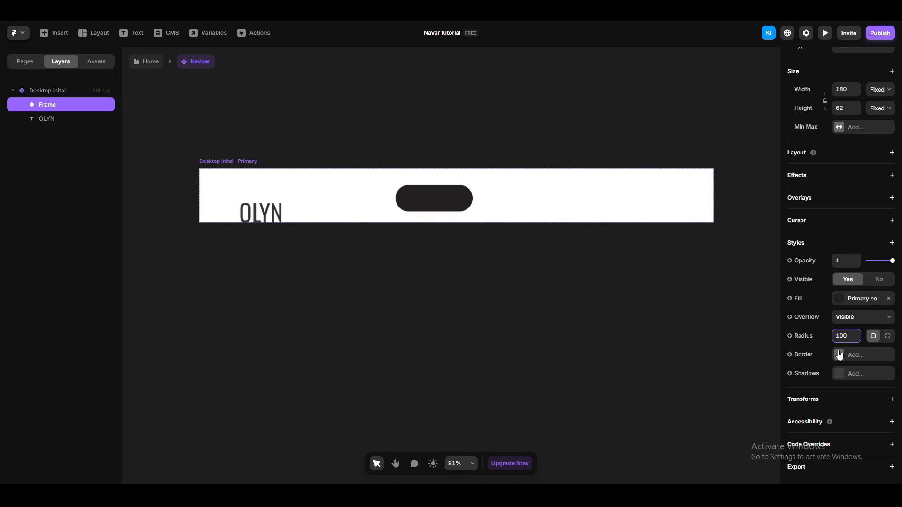
click(455, 294)
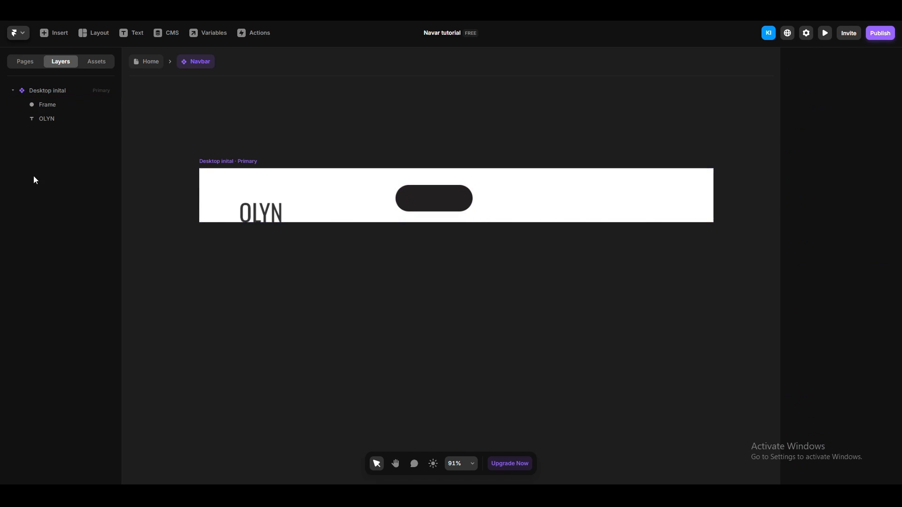
Rename the rounded dark frame's layer as "Button".
click(49, 109)
double_click(47, 107)
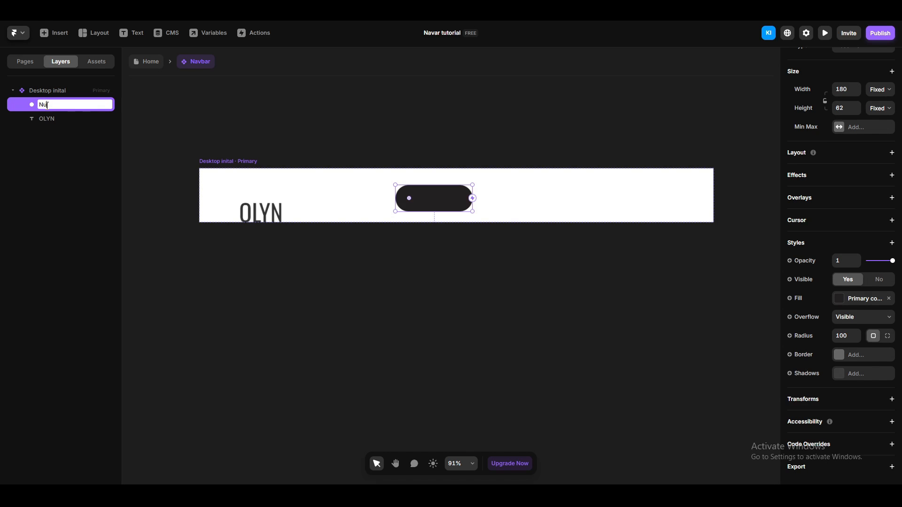
text(Button)
key(Return)
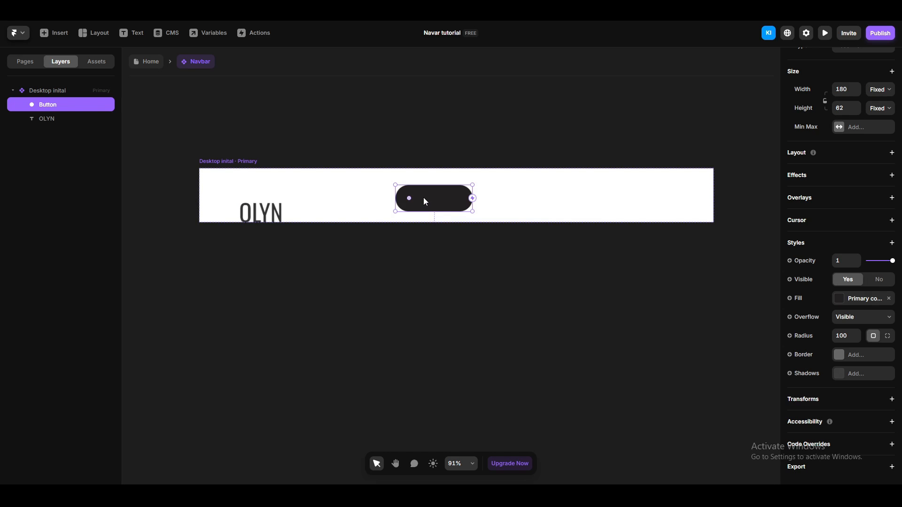
click(435, 272)
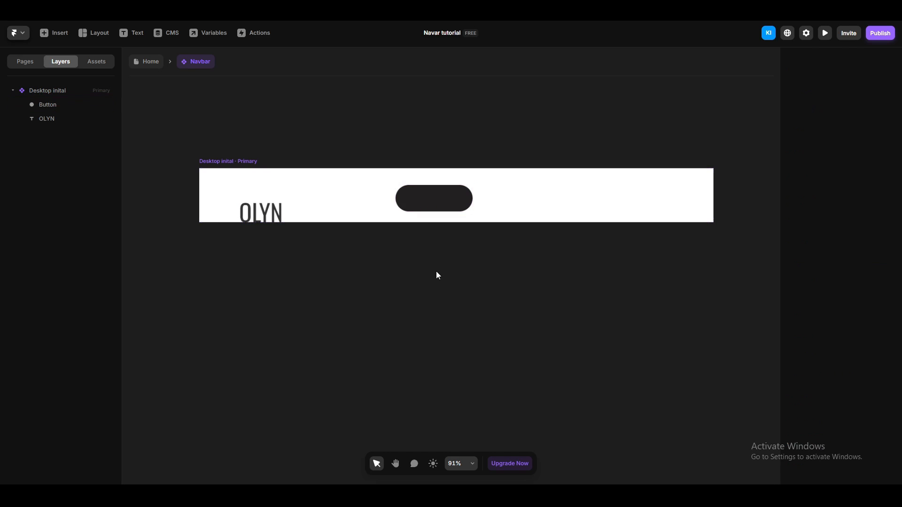
Add the text "Menu" inside the dark rounded button.
key(t)
click(422, 195)
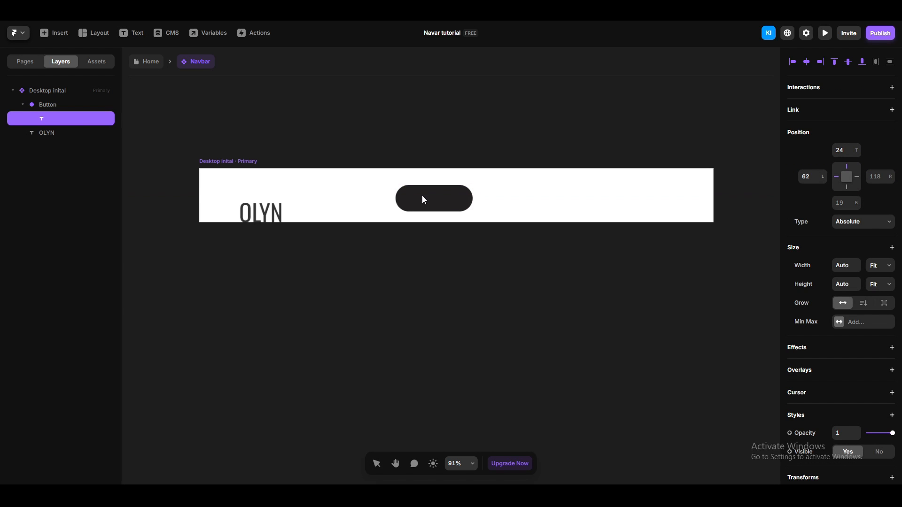
text(Menu)
Colour the whole Menu text with the White style and set its font size to 28 pixels.
key(ctrl+a)
scroll(823, 400, down, 4)
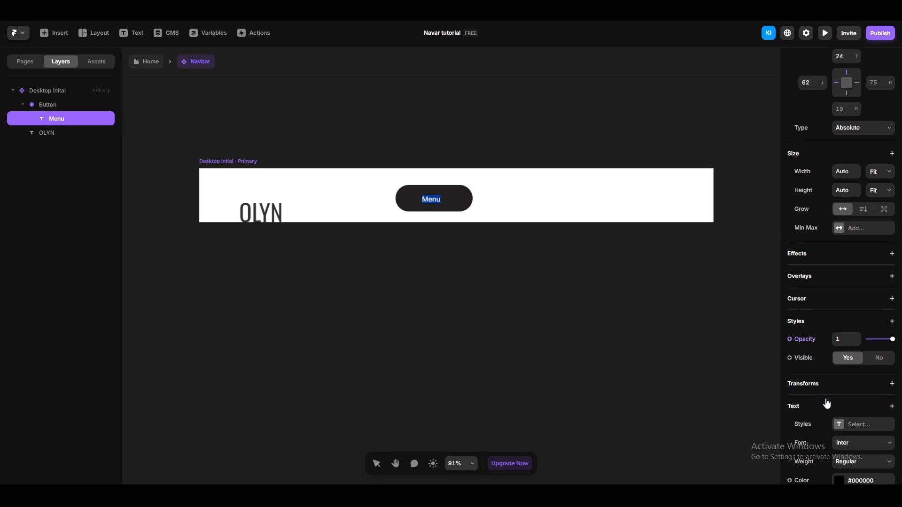
scroll(834, 406, down, 1)
click(839, 386)
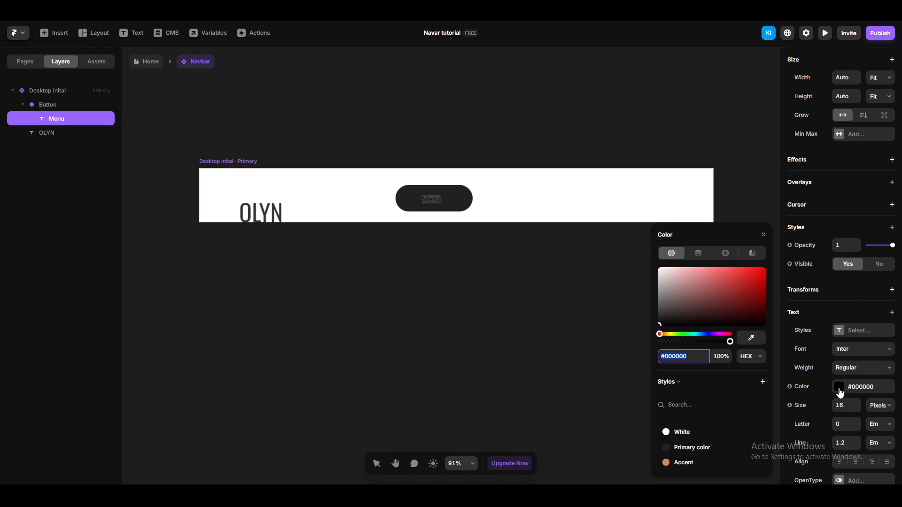
click(677, 432)
click(839, 406)
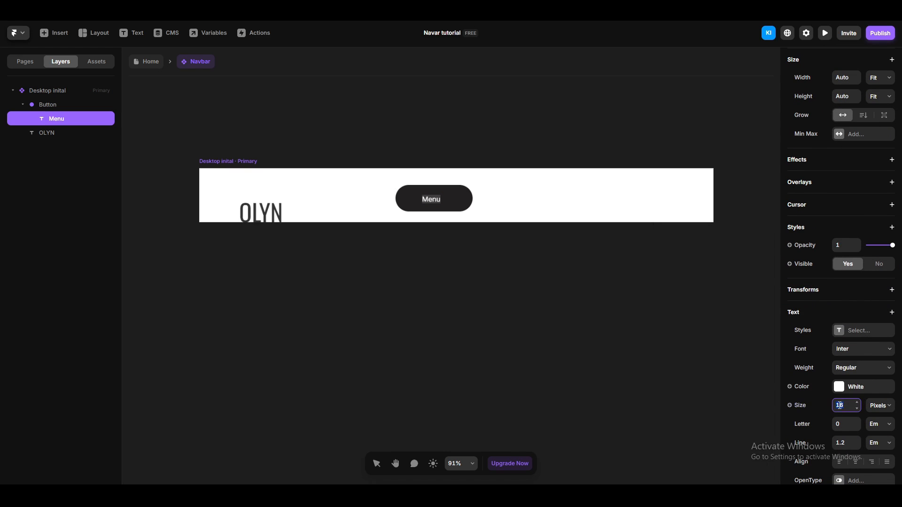
text(28)
key(Return)
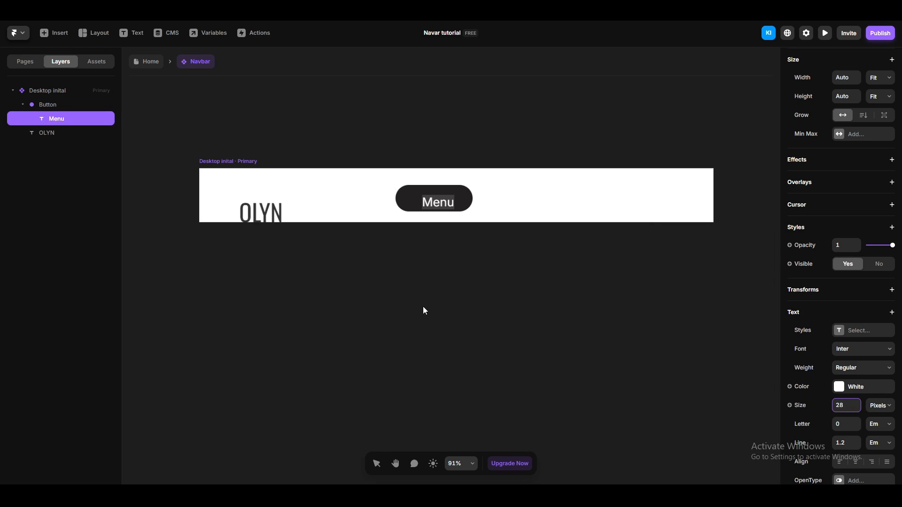
click(424, 308)
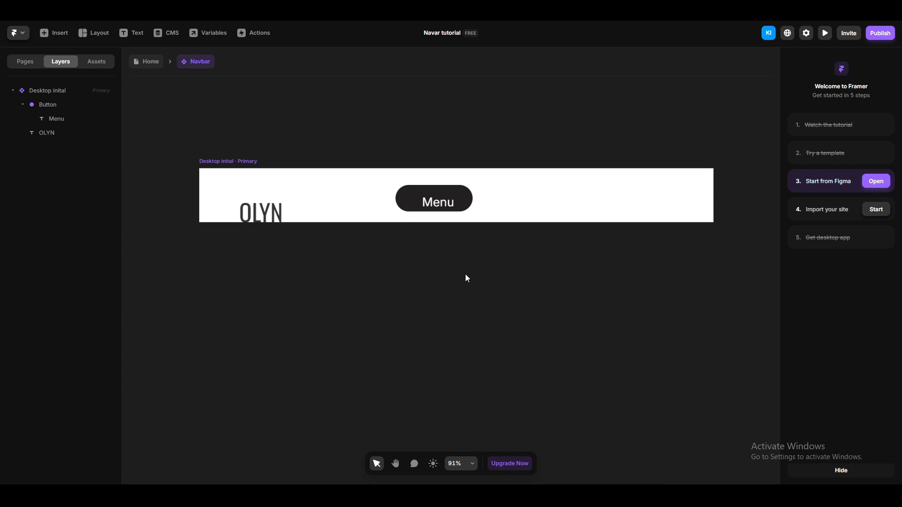
Draw a small frame about 25 by 28 px just right of the Menu button and resize it to 20 by 20.
key(f)
drag(495, 190, 506, 202)
click(843, 269)
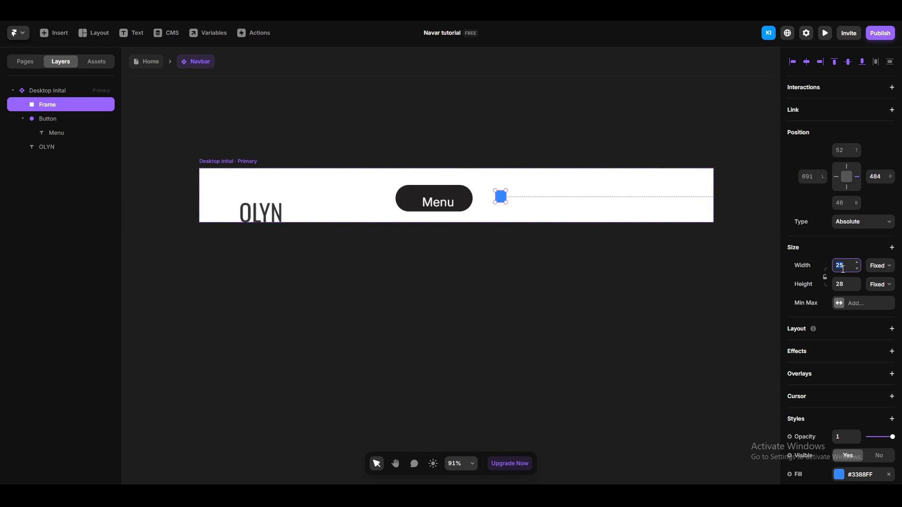
text(20)
key(Tab)
text(20)
scroll(855, 412, down, 4)
key(Return)
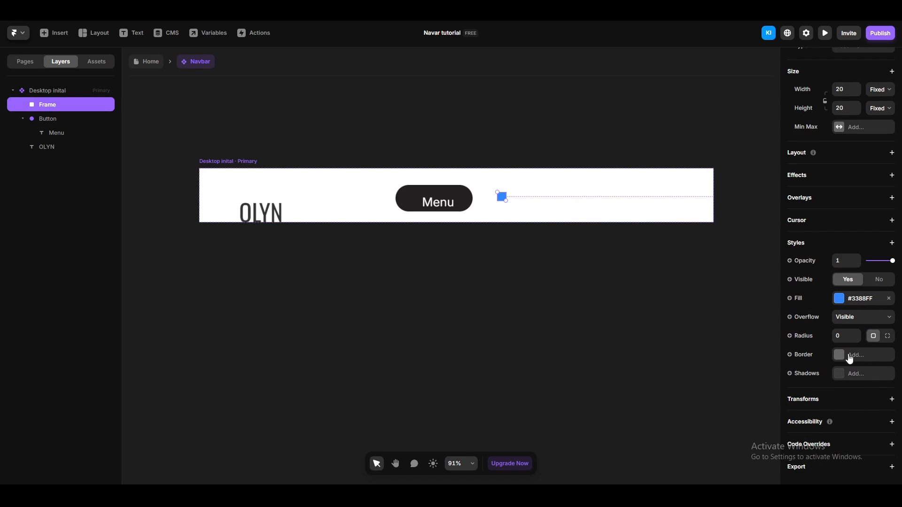
Set the small square frame's corner radius to 100 and fill it with the Accent color style.
click(837, 336)
text(100)
key(Return)
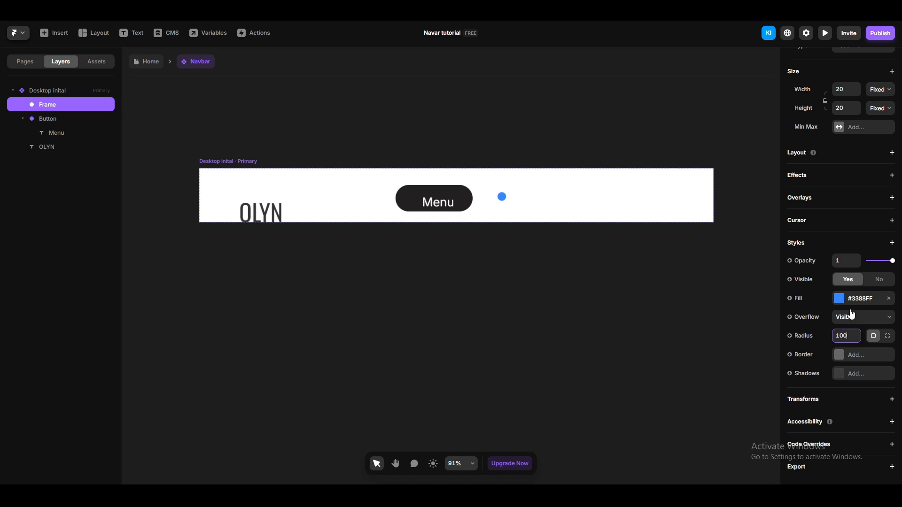
click(839, 299)
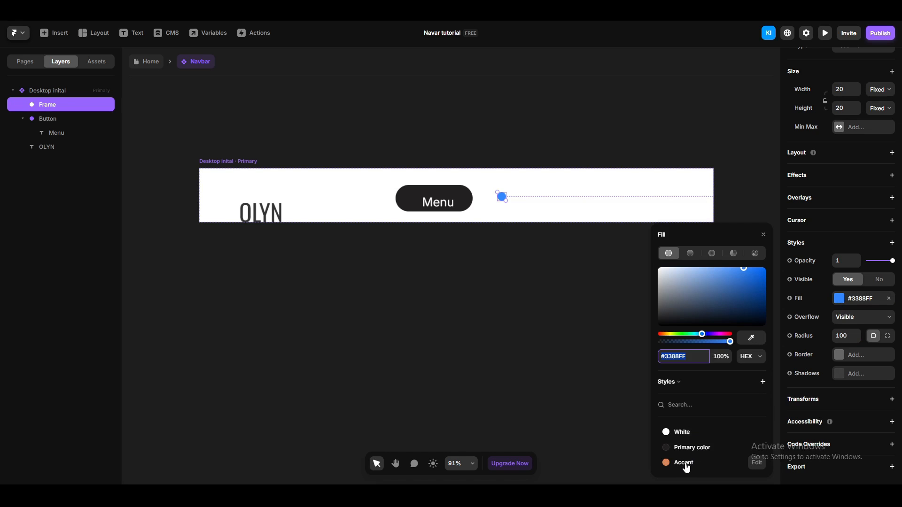
click(683, 462)
click(504, 310)
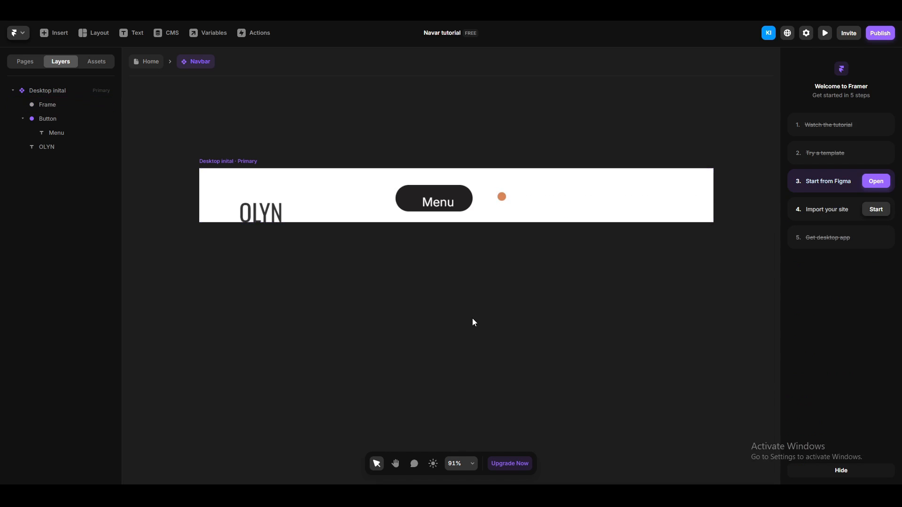
Rename the small orange circle's layer as "Icon".
double_click(47, 107)
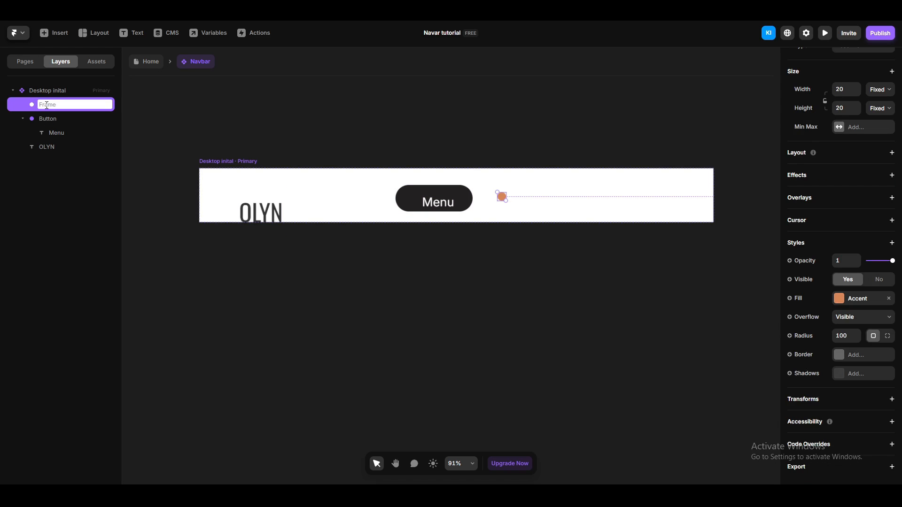
text(Icon)
key(Return)
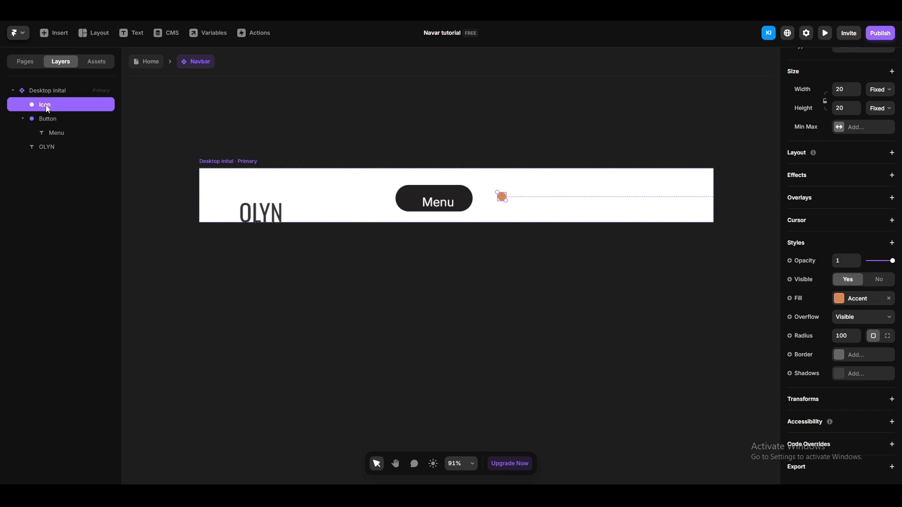
Nest the Icon layer inside Button and add a stack layout to Button.
drag(48, 109, 53, 119)
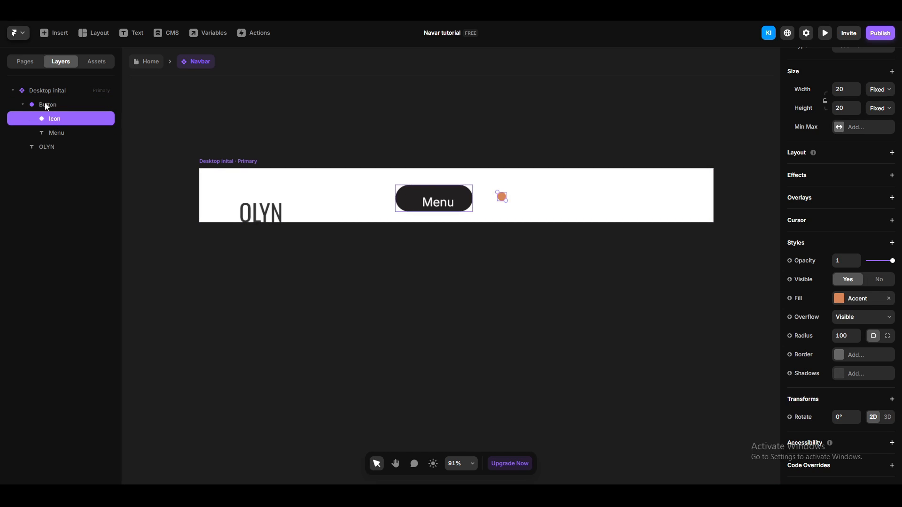
click(46, 105)
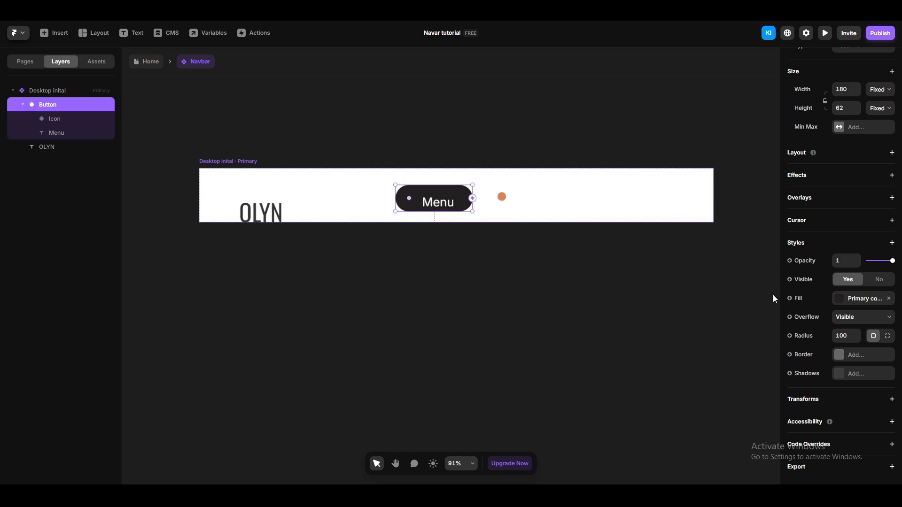
click(835, 158)
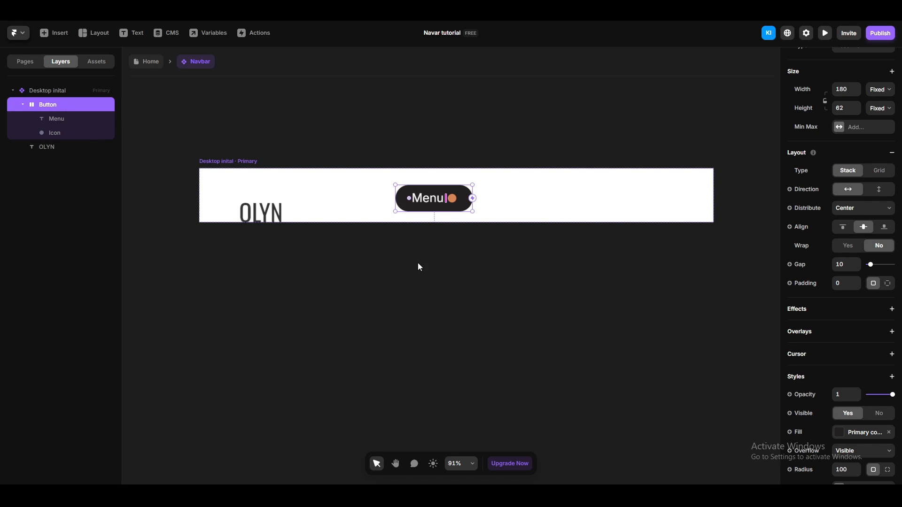
Wrap the OLYN text and Button together in a new stack and rename it "Logo content".
click(52, 147)
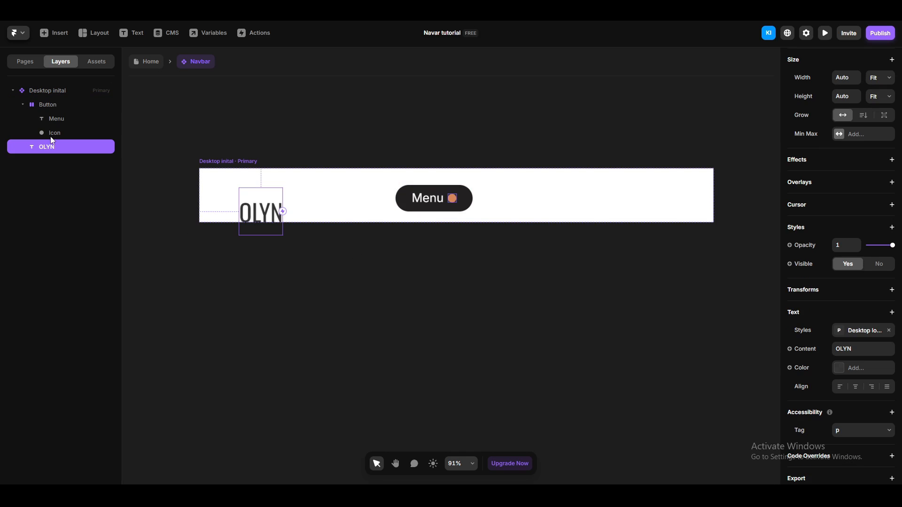
shift+click(50, 103)
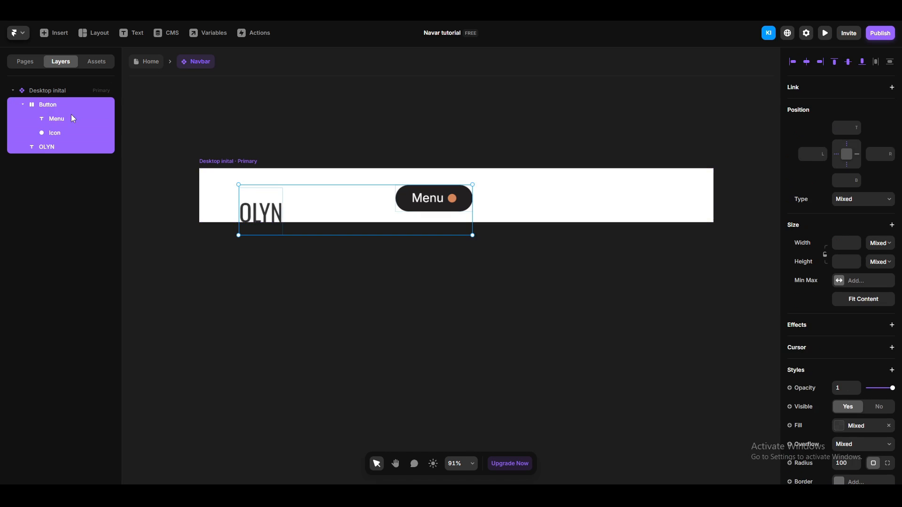
right_click(71, 121)
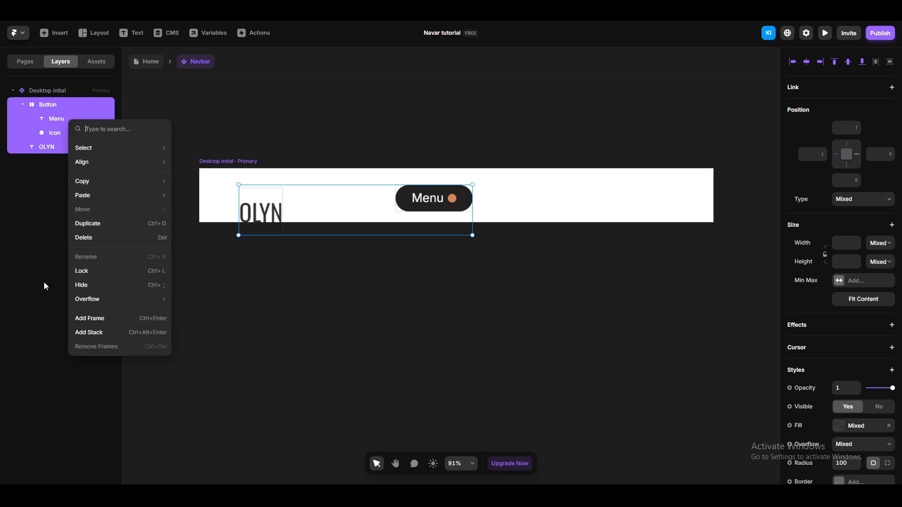
click(98, 332)
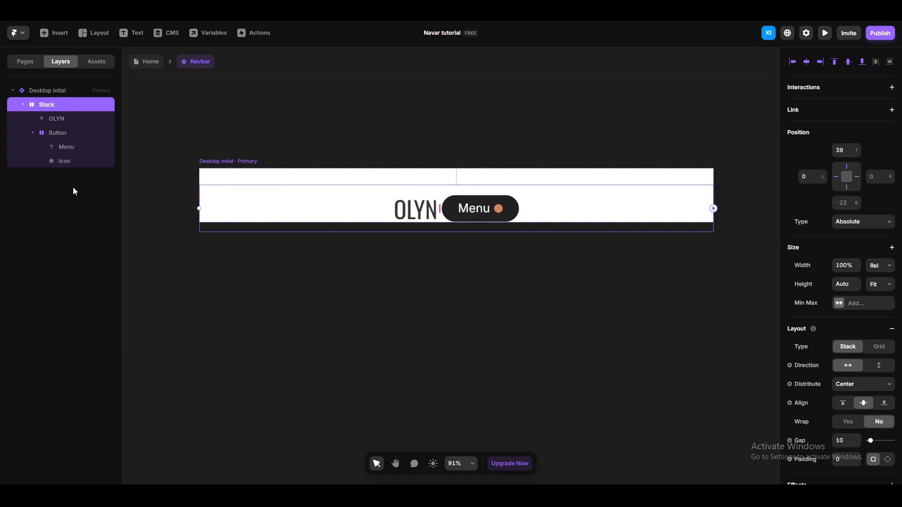
double_click(47, 107)
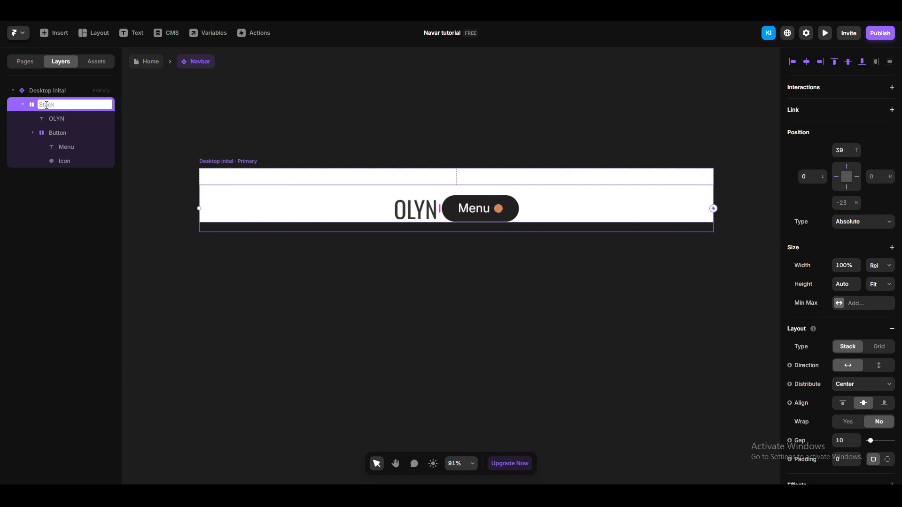
text(Logo content)
key(Return)
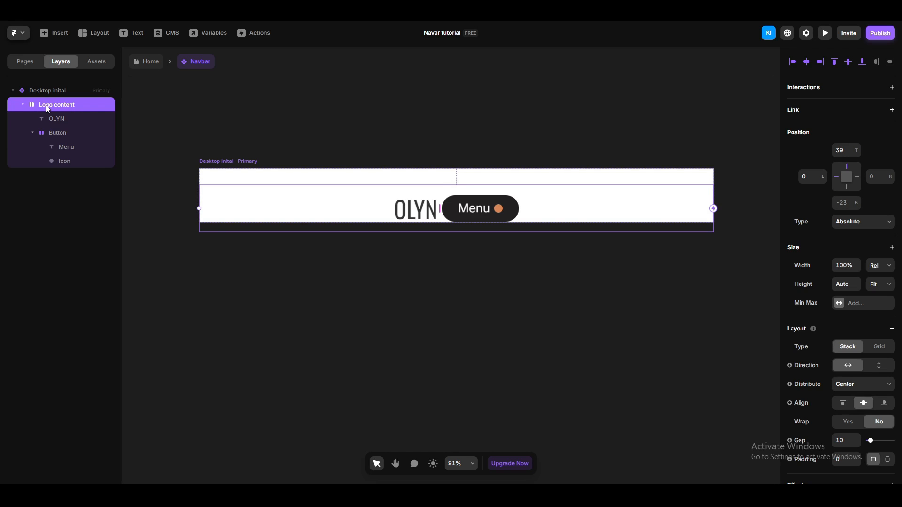
Set the Logo content stack's distribution to Space Between and its padding to 20 top, 30 right, 20 bottom and 30 left.
click(860, 389)
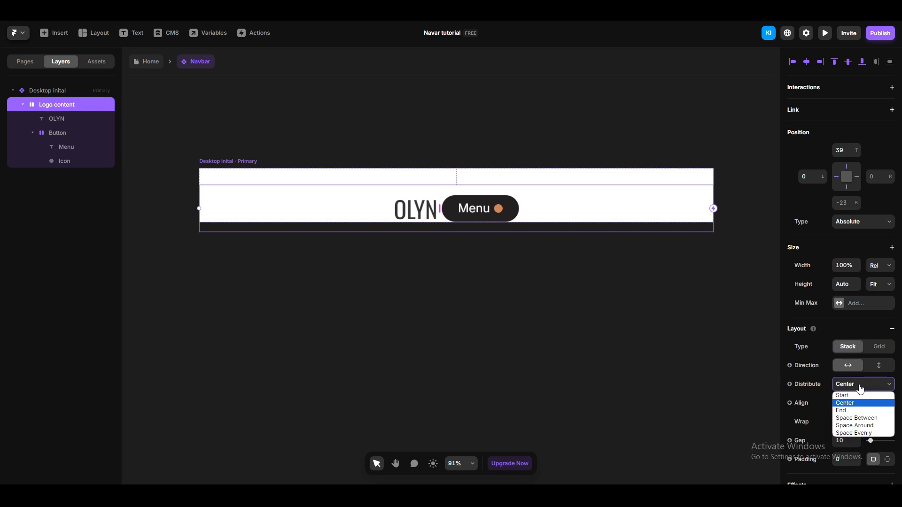
click(863, 418)
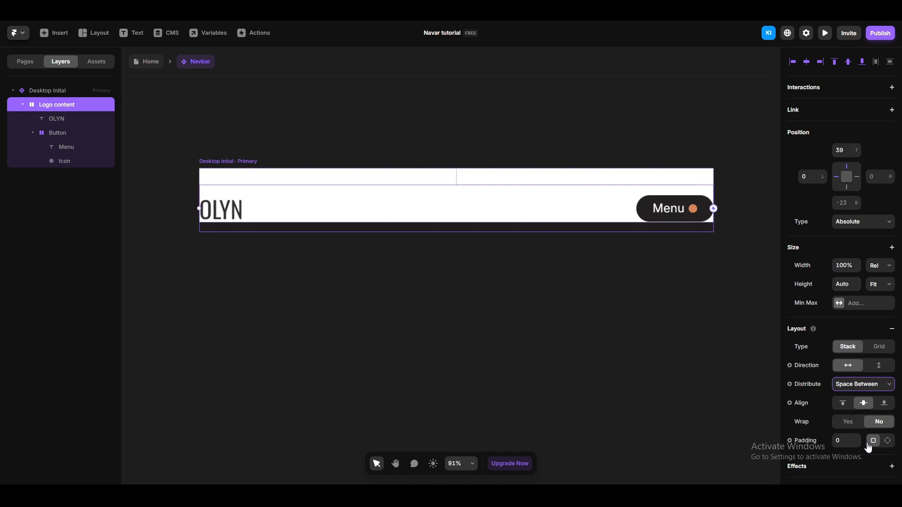
click(887, 441)
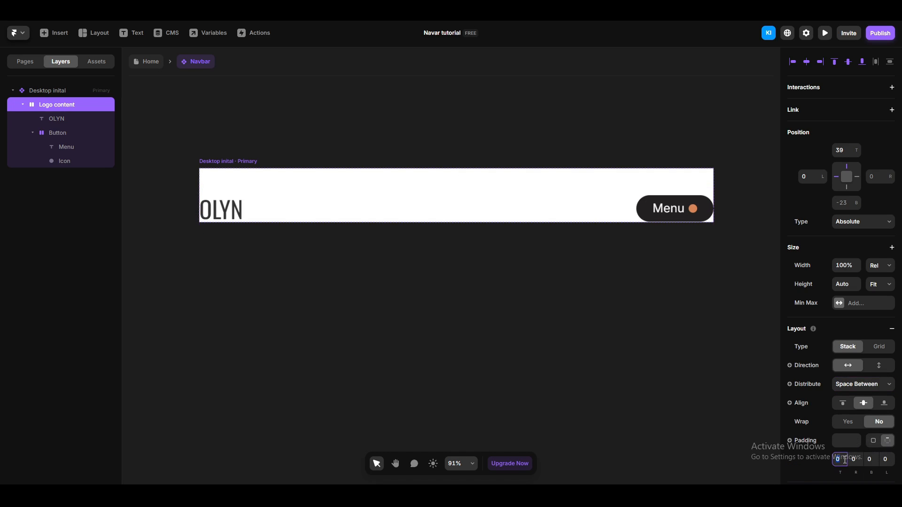
text(20)
key(Tab)
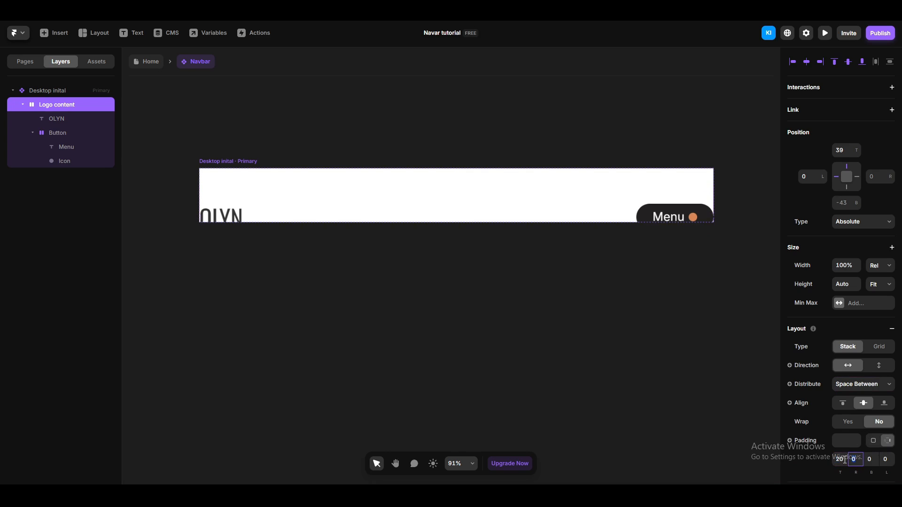
text(30)
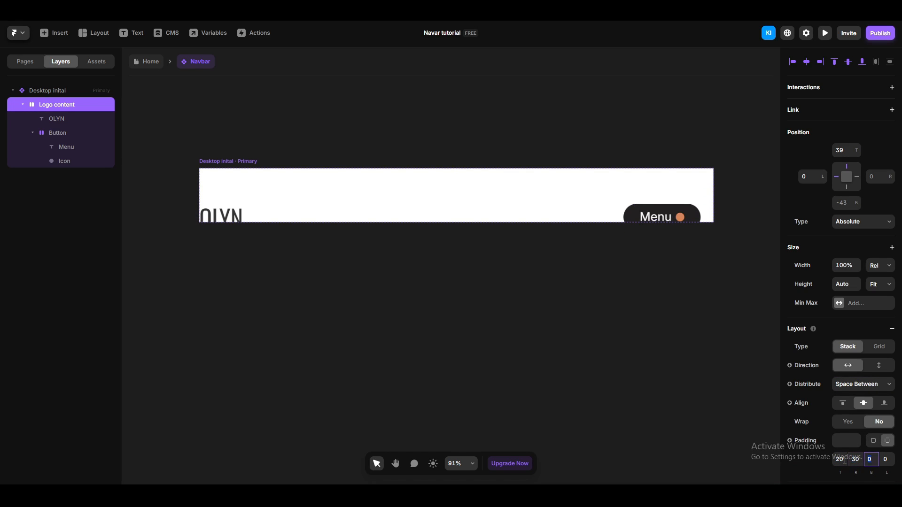
key(Tab)
text(20)
key(Tab)
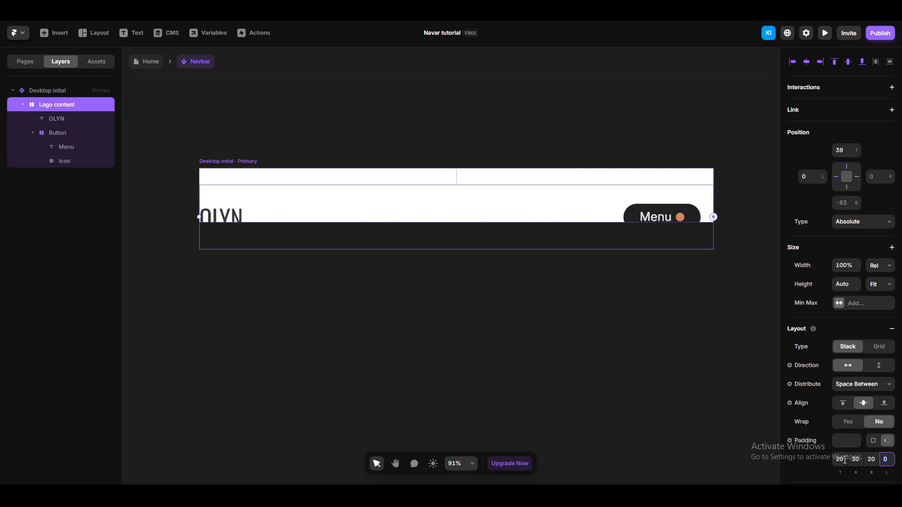
text(30)
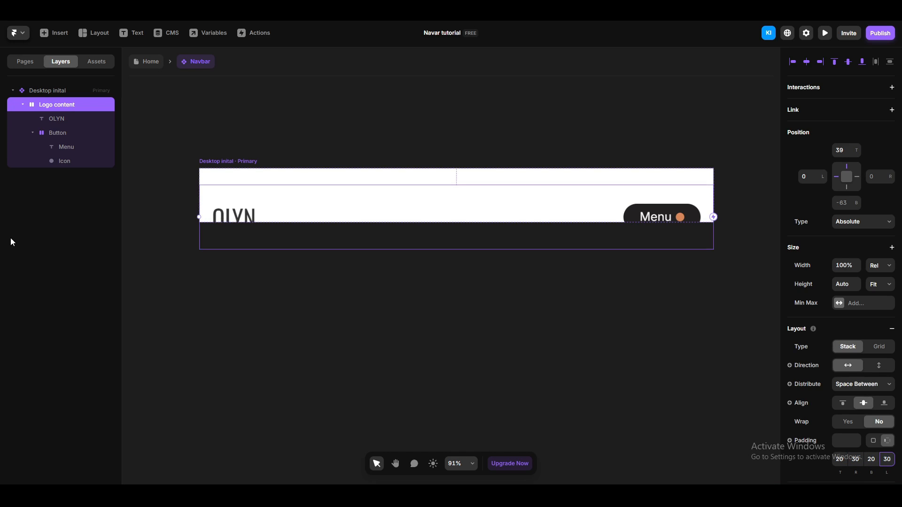
Add a stack layout to the Desktop inital variant.
click(52, 89)
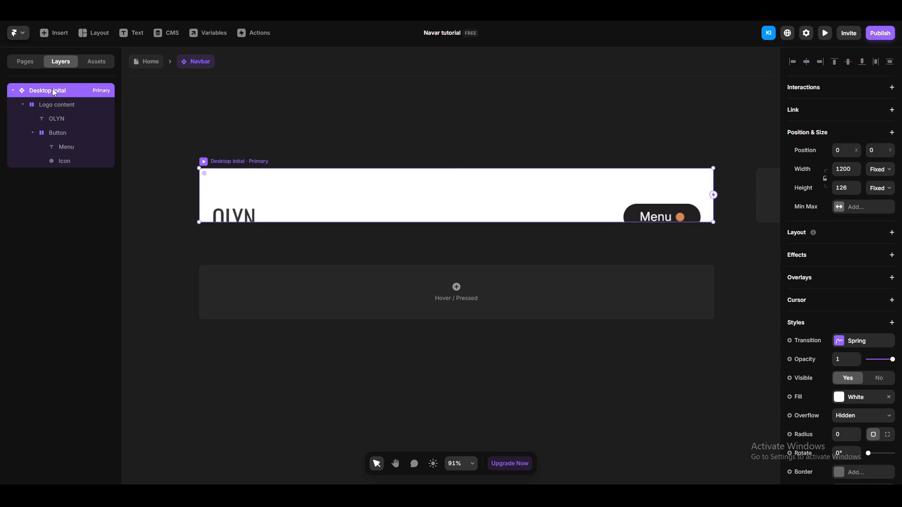
click(858, 236)
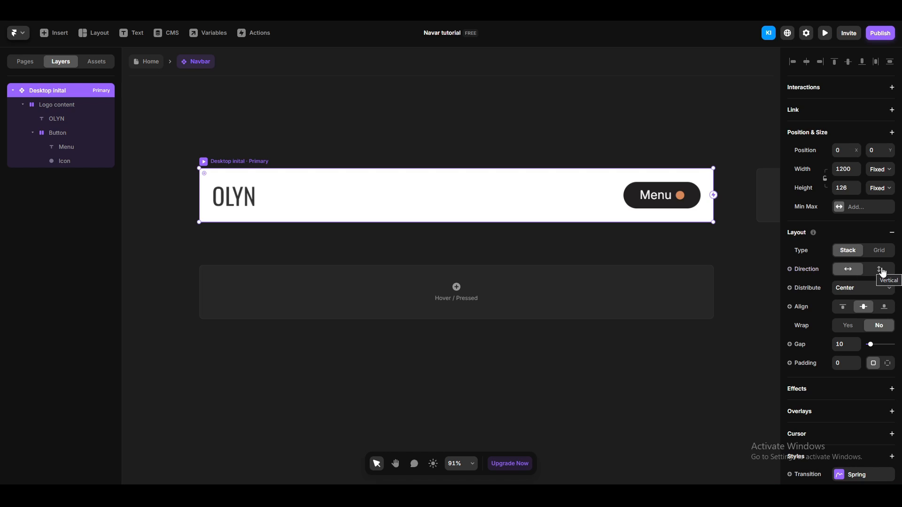
click(425, 365)
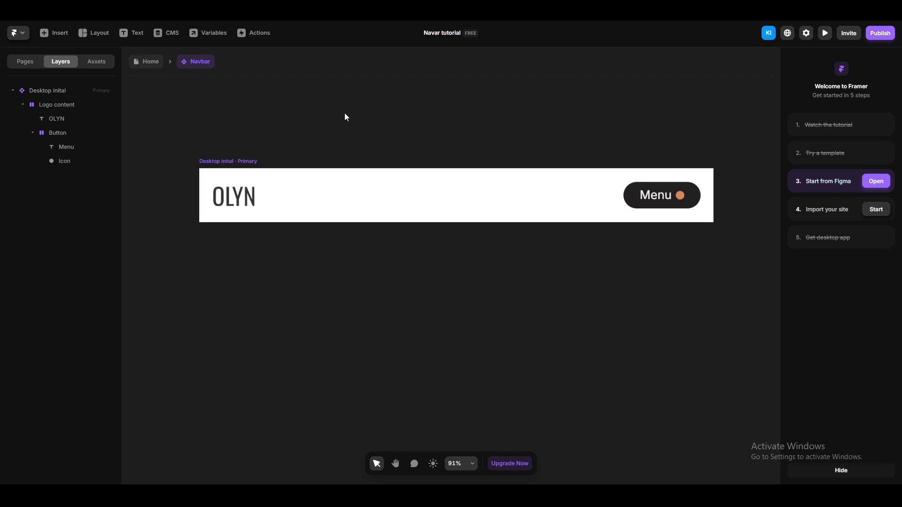
Preview the navbar on the Home page and the reference version in the OLYN Navbar project.
click(134, 66)
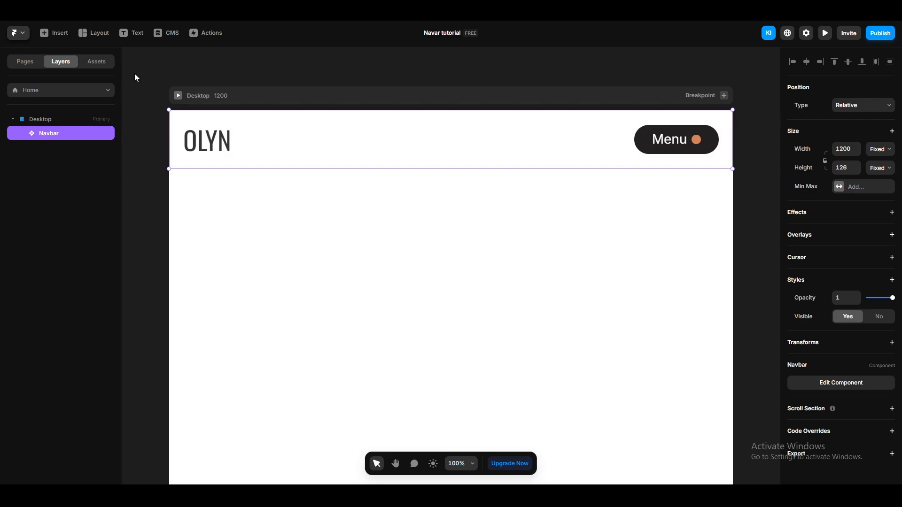
click(166, 218)
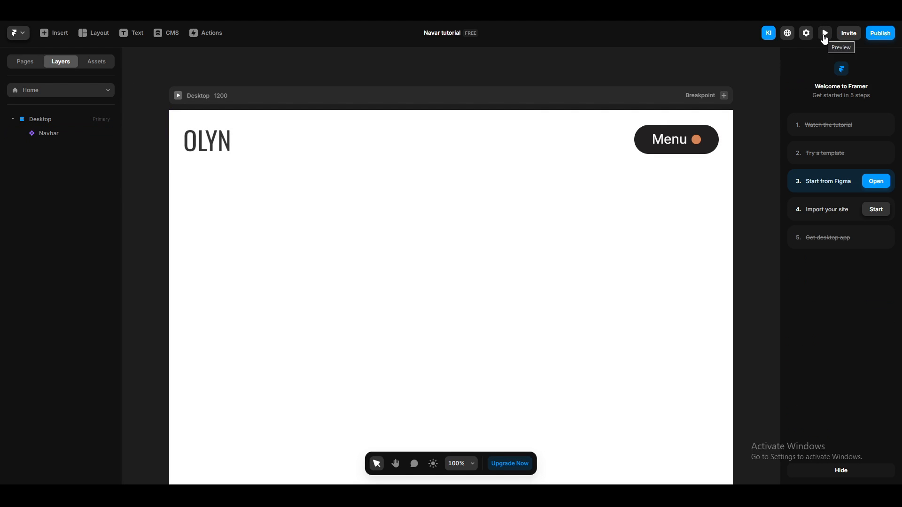
click(824, 38)
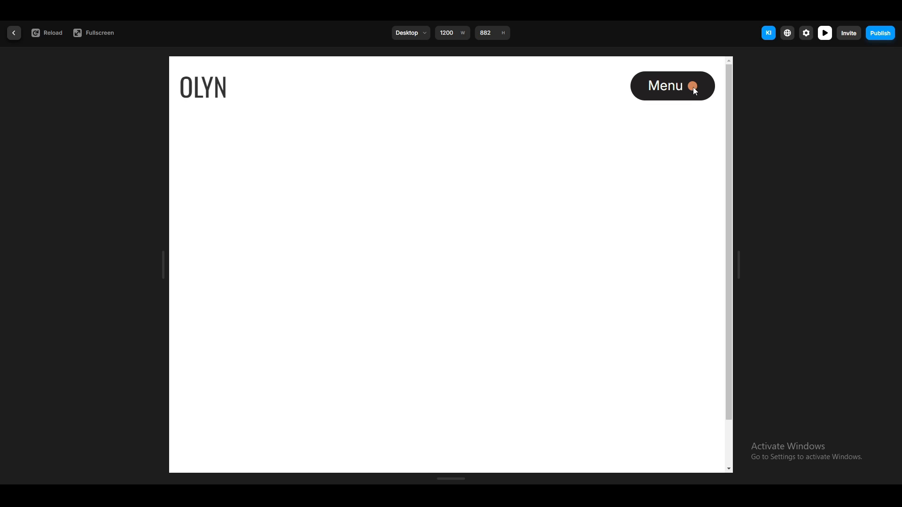
key(Escape)
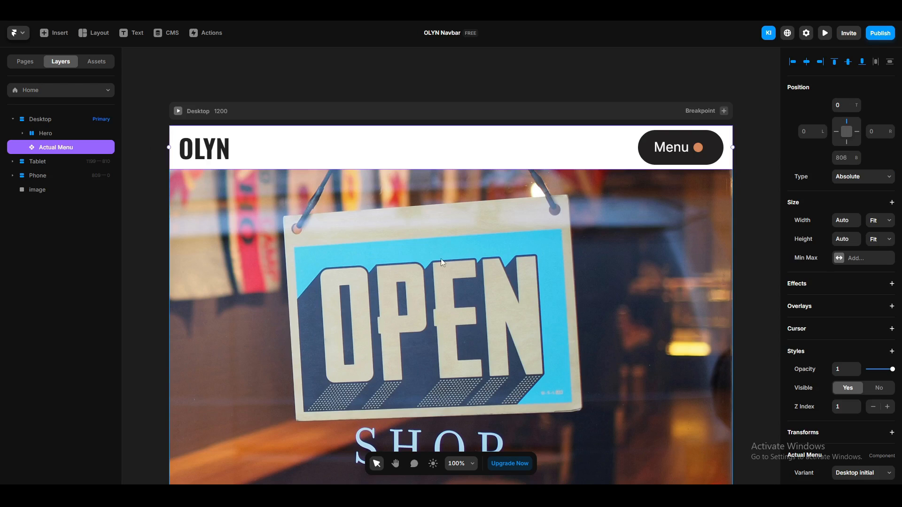
click(824, 33)
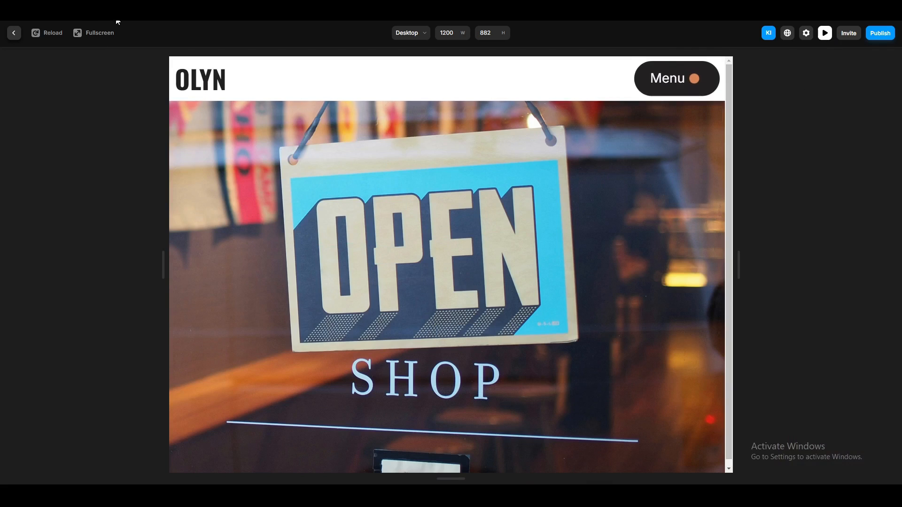
key(Escape)
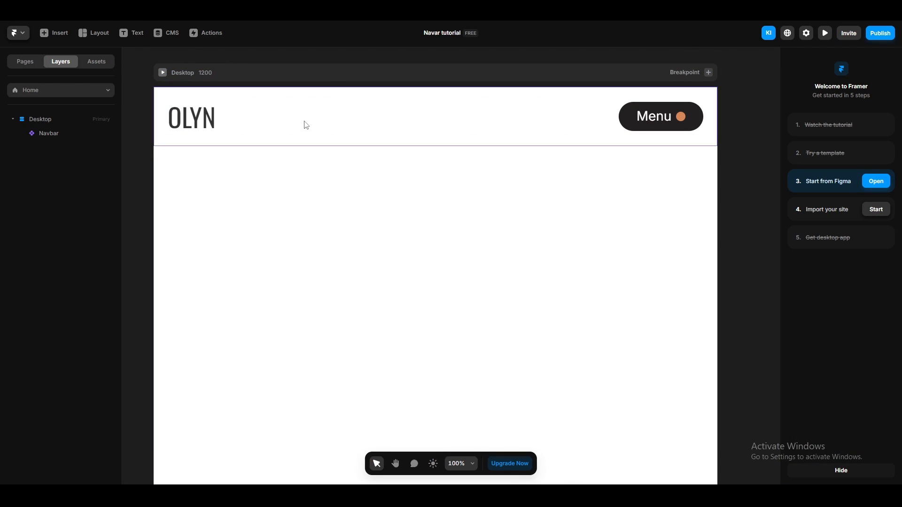
Open the Navbar component for editing and add a Hover variant to Desktop inital.
double_click(305, 124)
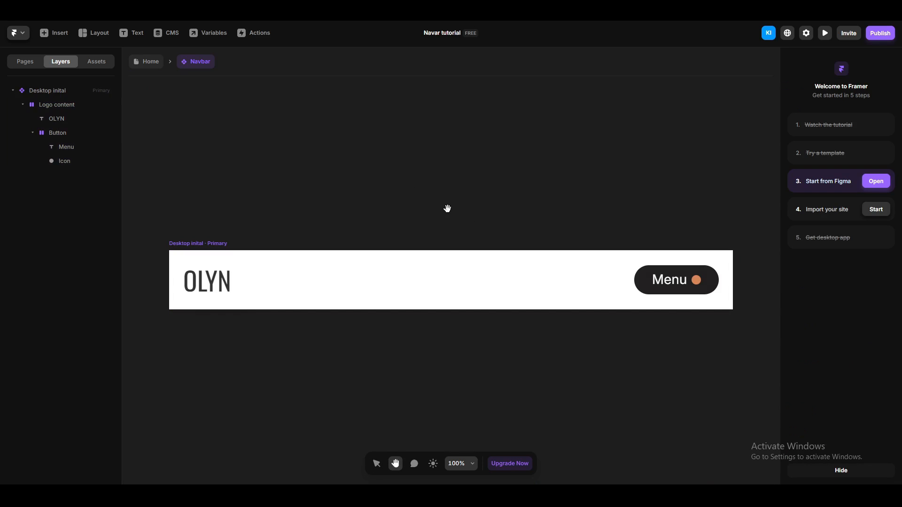
drag(447, 208, 423, 131)
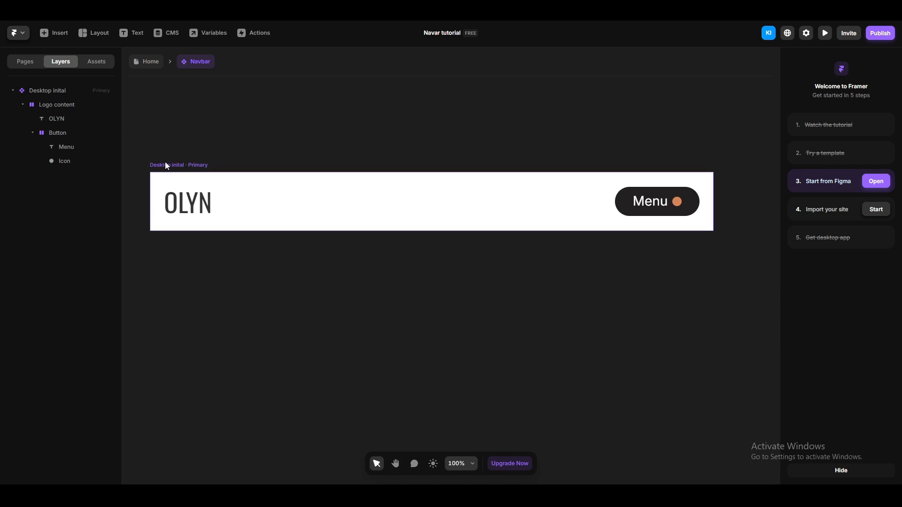
click(167, 165)
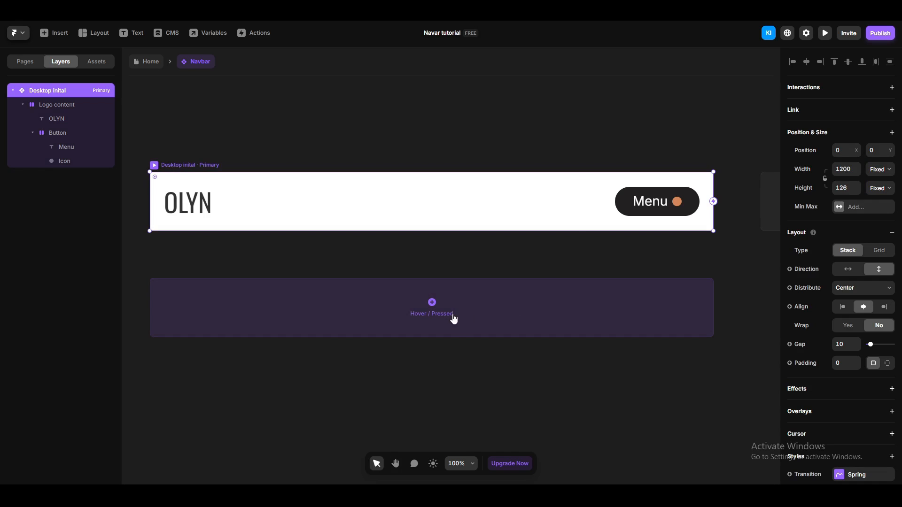
click(433, 314)
click(449, 323)
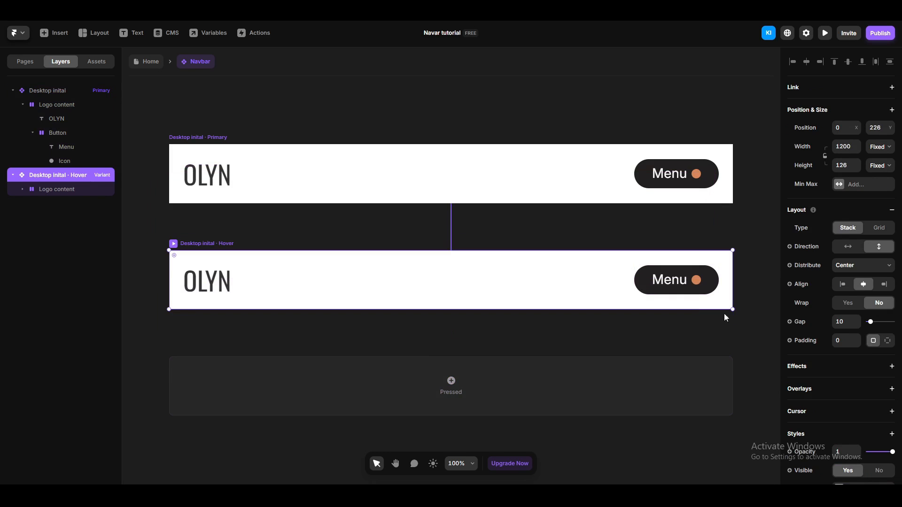
Set the orange Icon circle in the Hover variant to 42 wide and 42 high.
click(734, 336)
scroll(720, 296, up, 5)
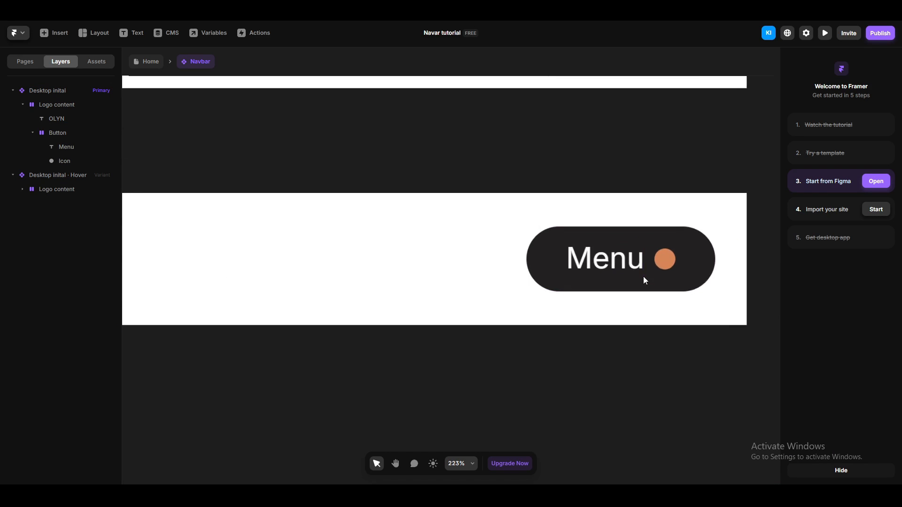
scroll(643, 277, up, 1)
key(space)
drag(683, 388, 611, 416)
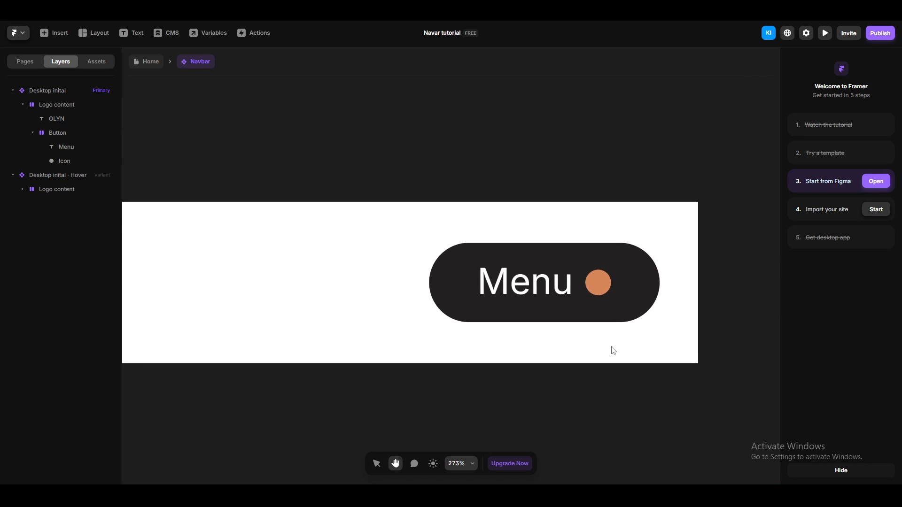
click(603, 287)
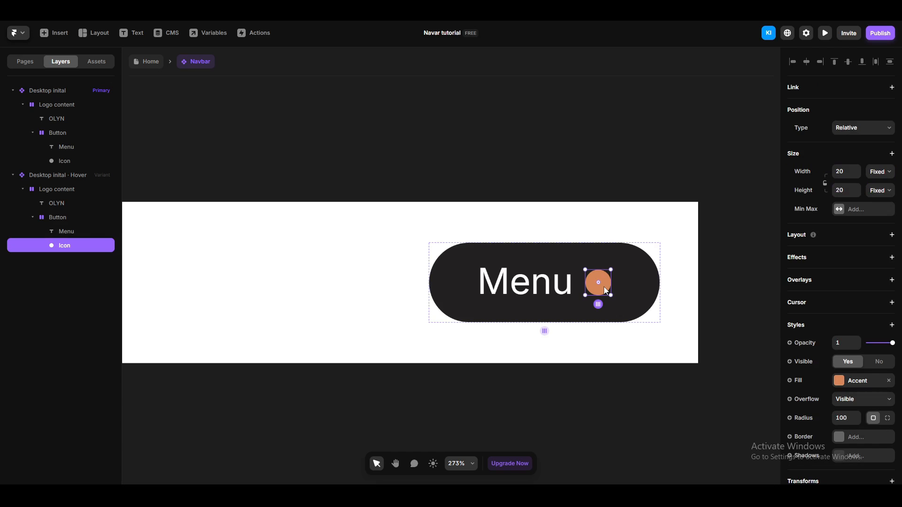
double_click(837, 171)
text(42)
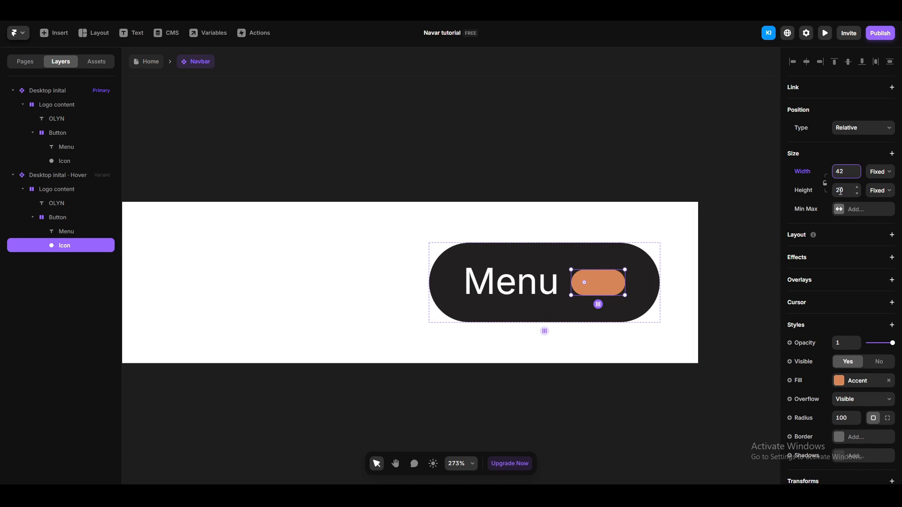
key(Tab)
text(42)
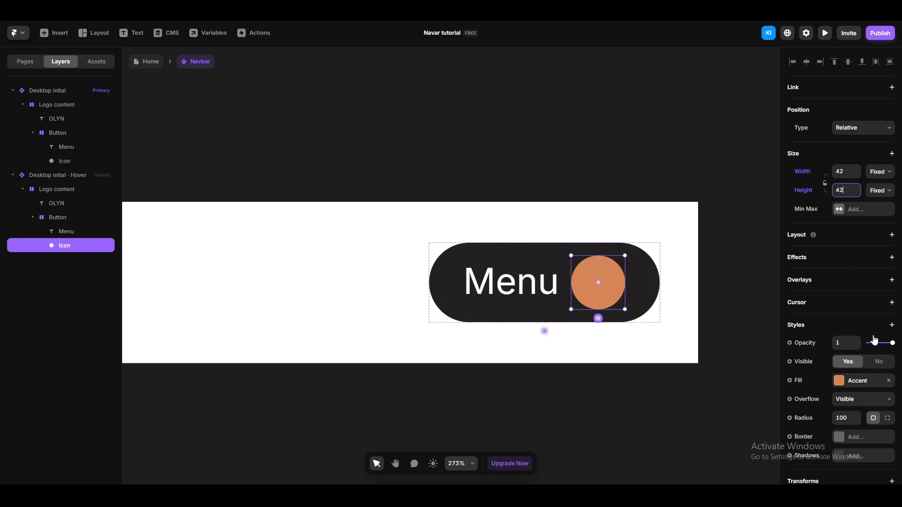
Set the font size of the Hover variant's Menu text to 25 pixels.
click(522, 294)
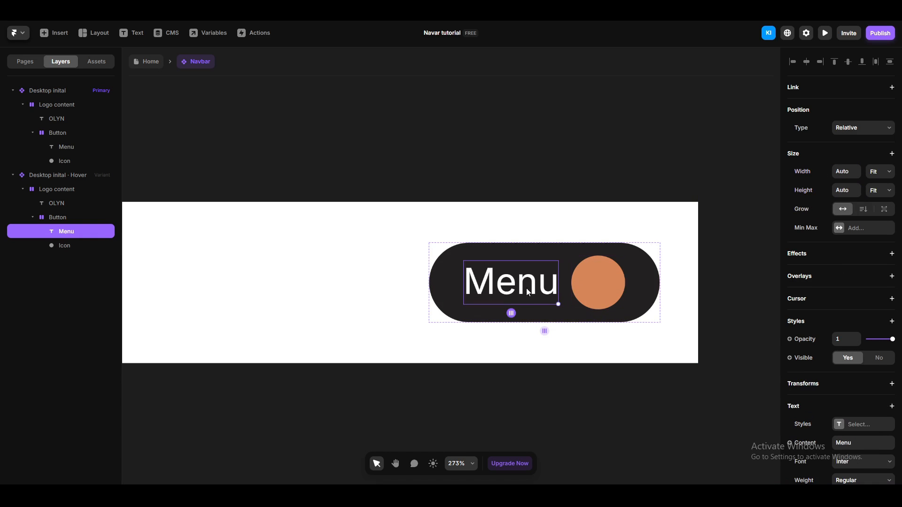
scroll(828, 420, down, 4)
click(845, 330)
text(25)
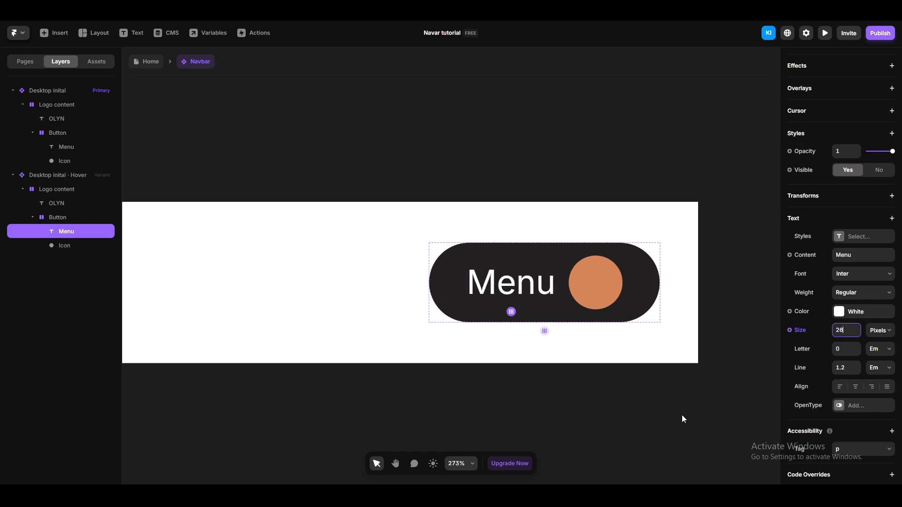
click(604, 414)
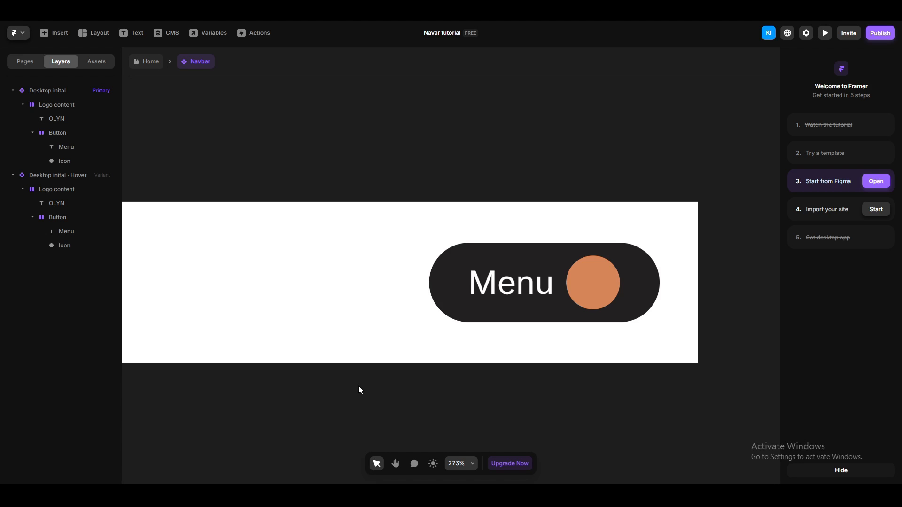
Draw a thin frame on the empty canvas below the Hover variant and size it to 22 wide and 2 high.
key(f)
drag(359, 385, 525, 392)
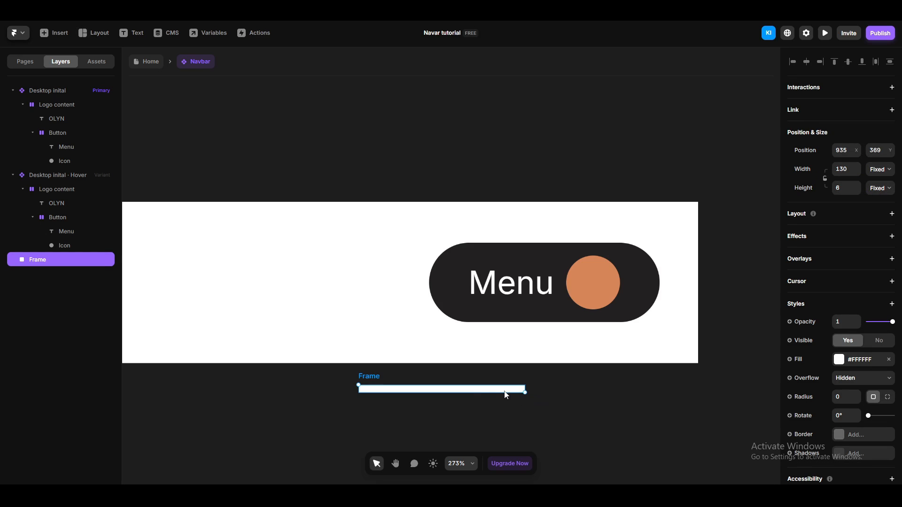
click(842, 170)
text(22)
key(Tab)
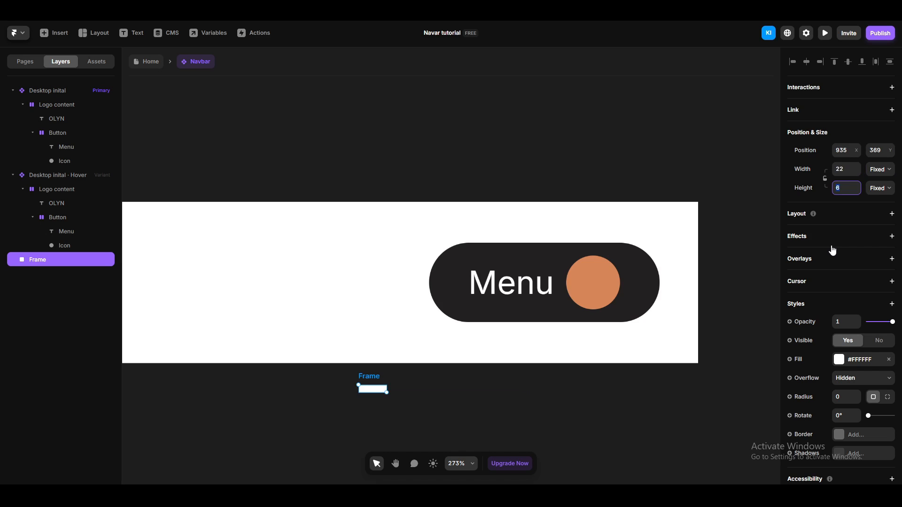
key(Return)
Fill the thin frame with the Primary color style and rename it "Top".
click(839, 360)
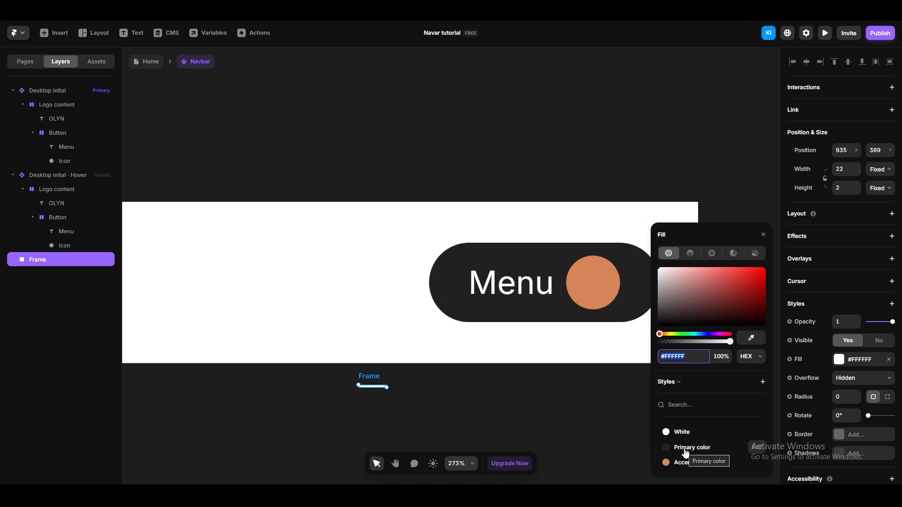
click(684, 451)
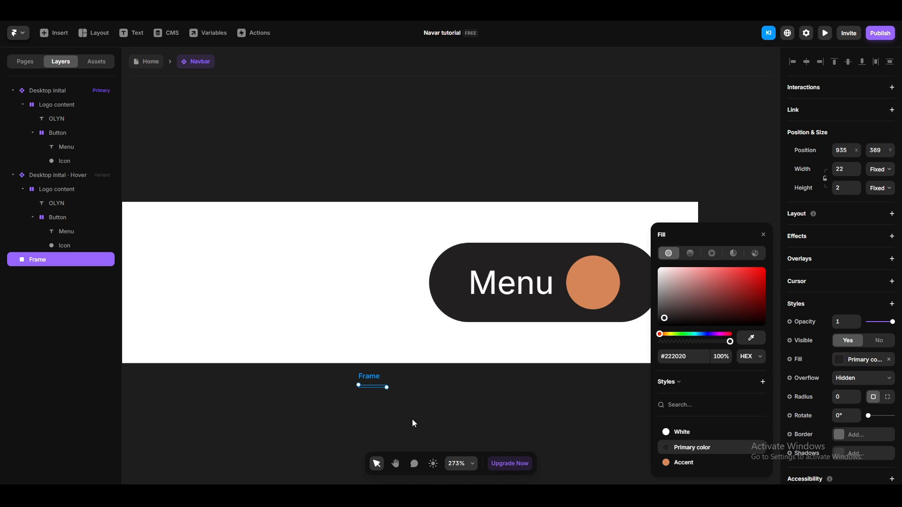
double_click(38, 261)
text(Top)
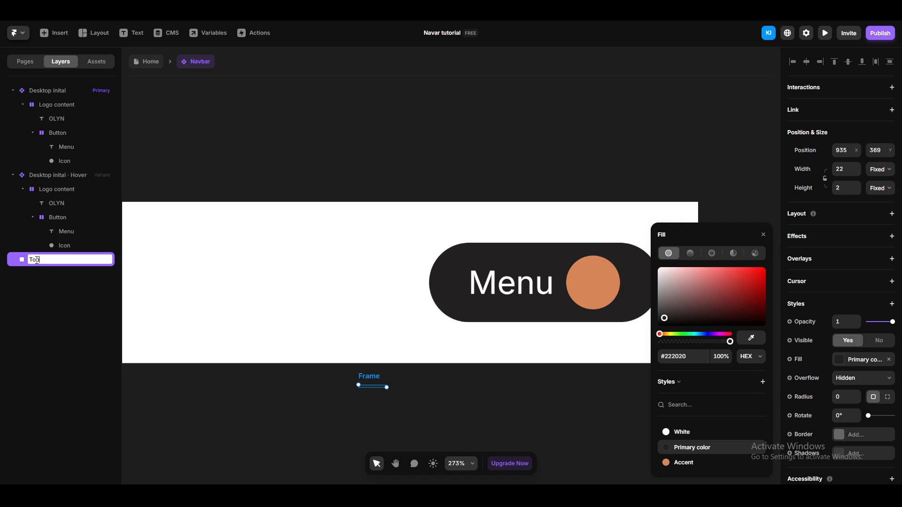
key(Return)
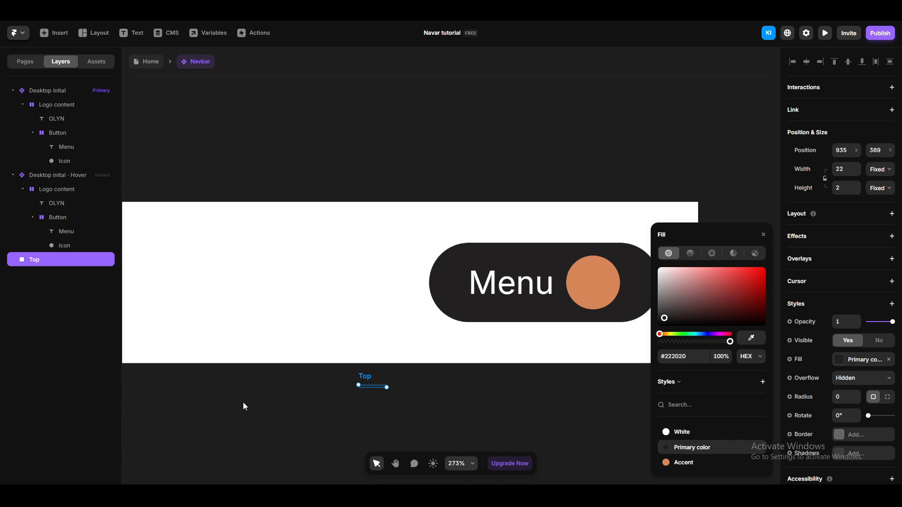
Duplicate the Top bar, place the original just below the copy, and rename the copy "Bottom".
key(ctrl+d)
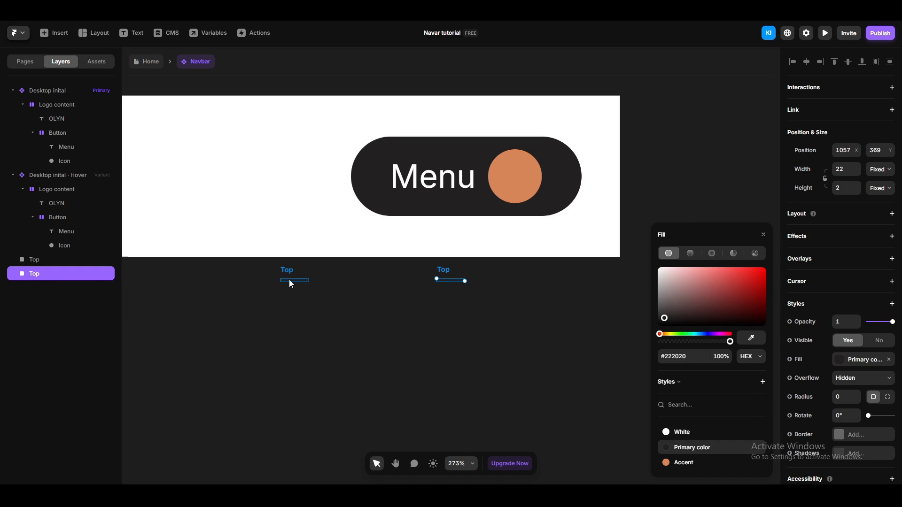
drag(289, 280, 442, 302)
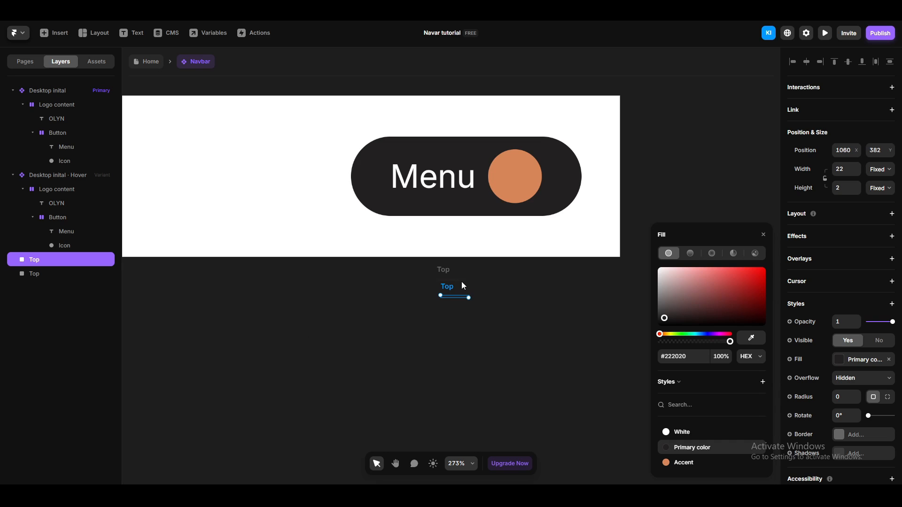
double_click(33, 274)
text(Bottom)
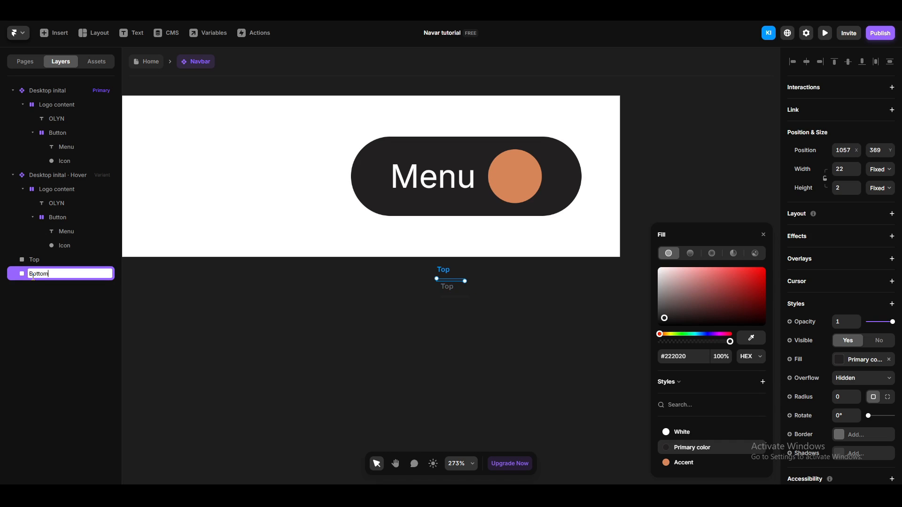
key(Return)
Move the Top and Bottom bars together into the orange Icon circle of the Hover variant.
click(416, 277)
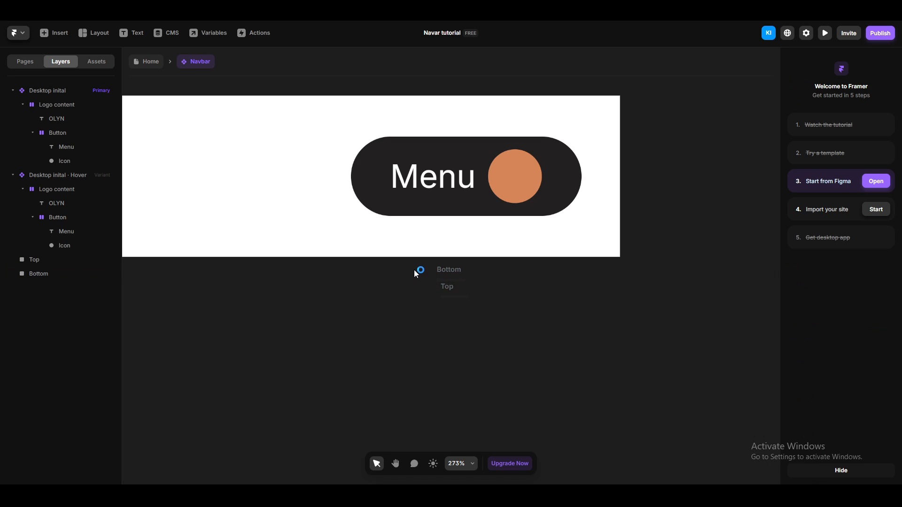
drag(414, 270, 471, 321)
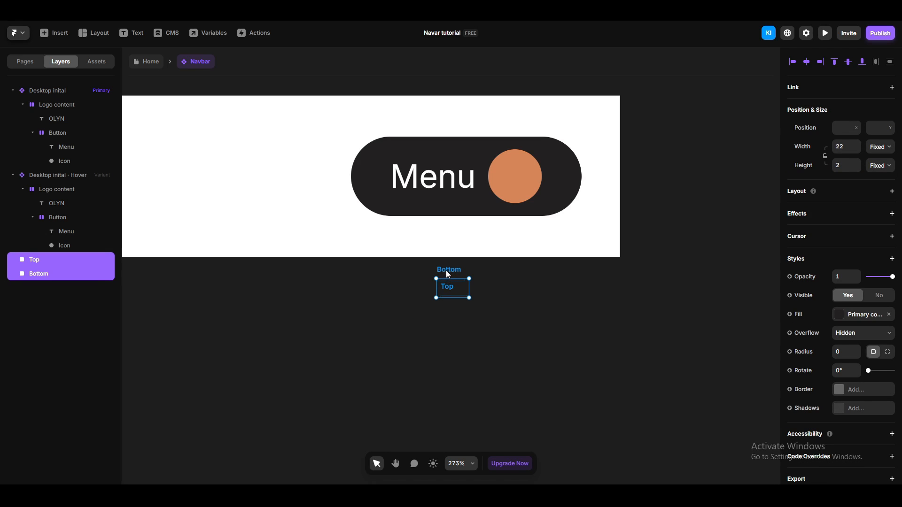
drag(446, 270, 512, 164)
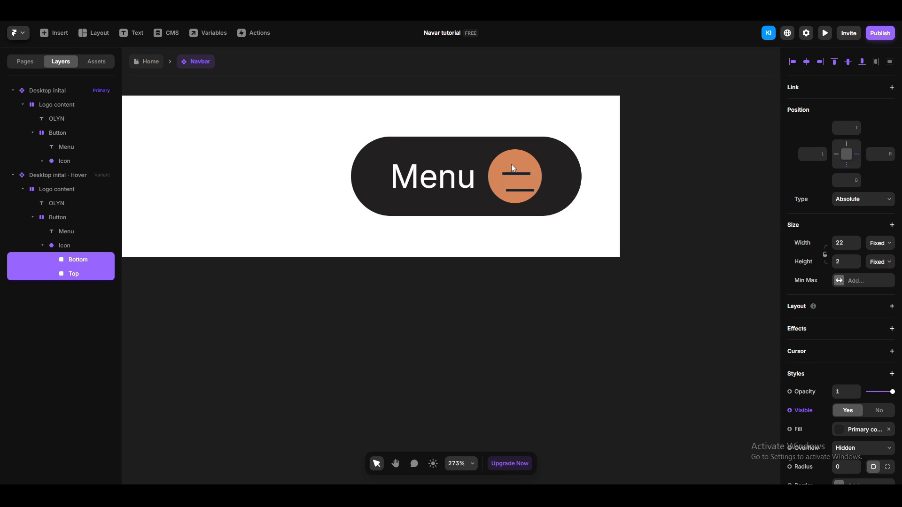
click(506, 278)
Reposition the two bars inside the Icon circle so they line up one above the other around its centre.
scroll(530, 161, up, 2)
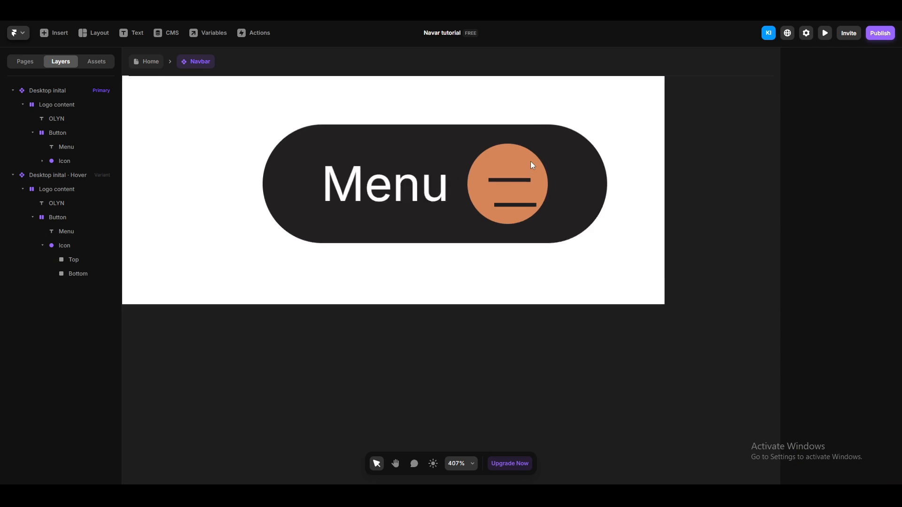
scroll(530, 161, up, 1)
click(501, 172)
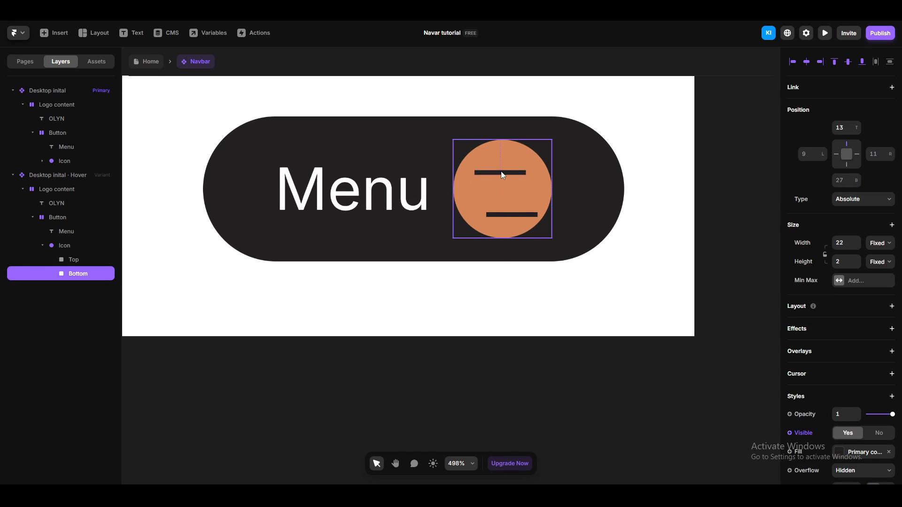
drag(515, 213, 503, 203)
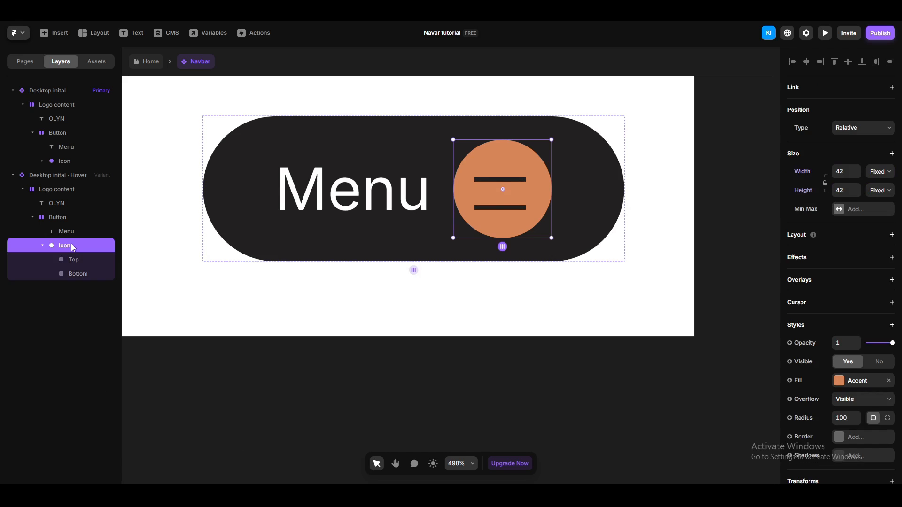
Add a vertical stack layout to the Hover variant's Icon layer.
click(72, 248)
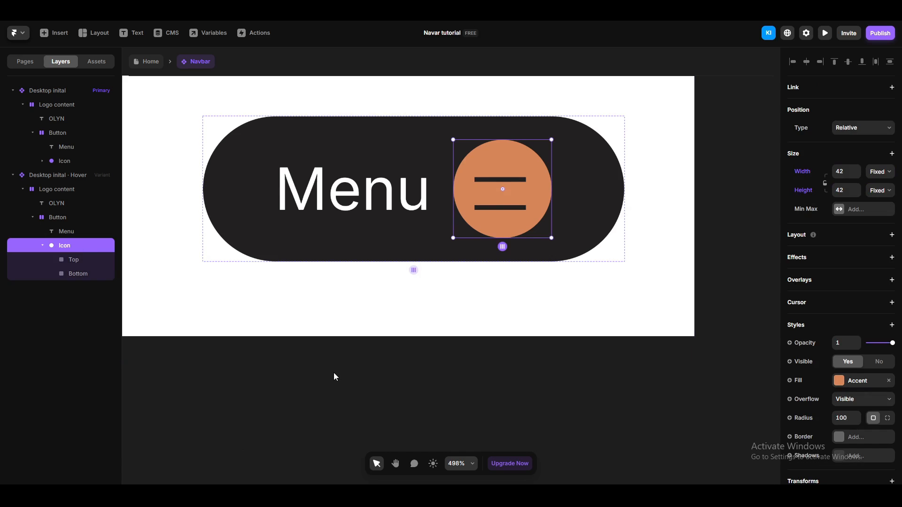
click(858, 238)
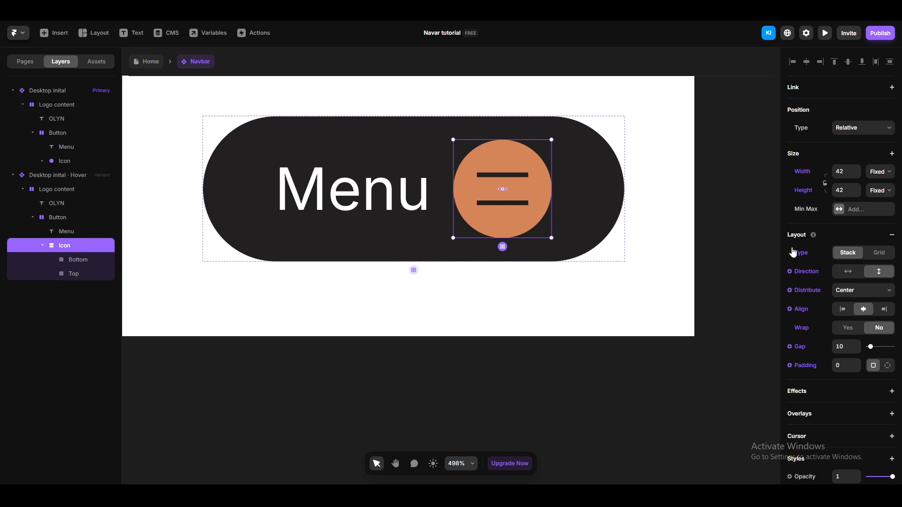
Return to the Home page and preview it to check the Menu button's hover effect.
scroll(482, 413, up, 2)
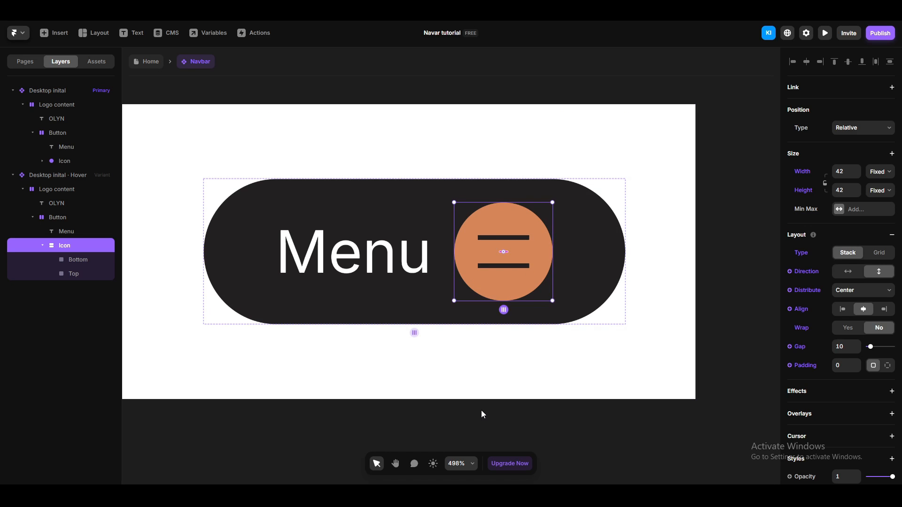
scroll(481, 410, down, 1)
click(557, 402)
scroll(557, 403, down, 4)
drag(537, 416, 564, 360)
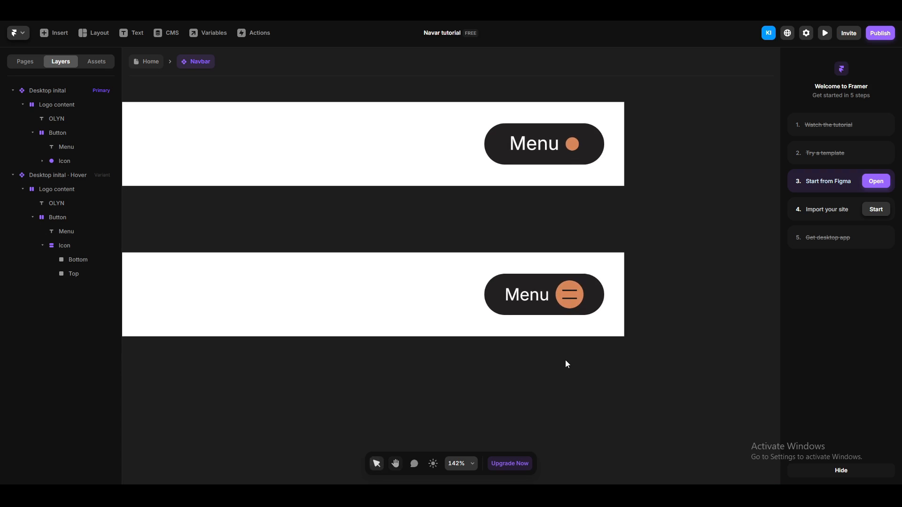
click(139, 60)
click(825, 33)
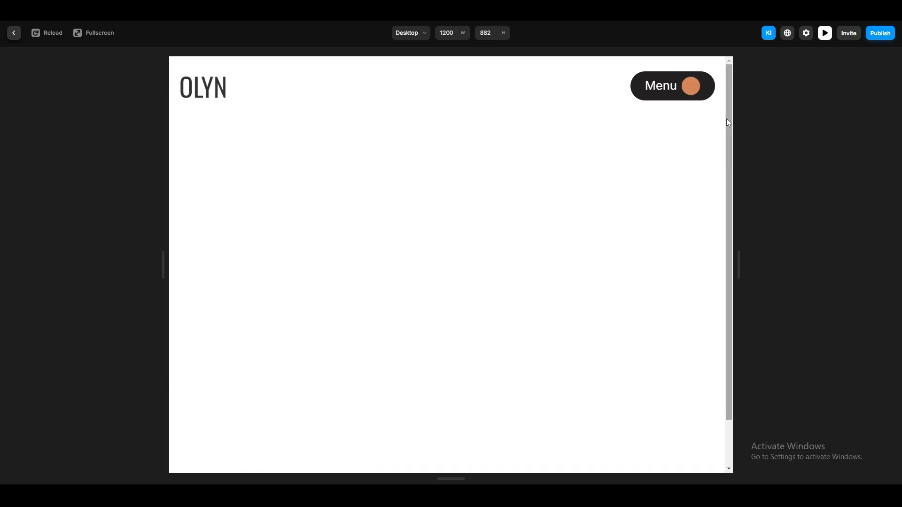
key(Escape)
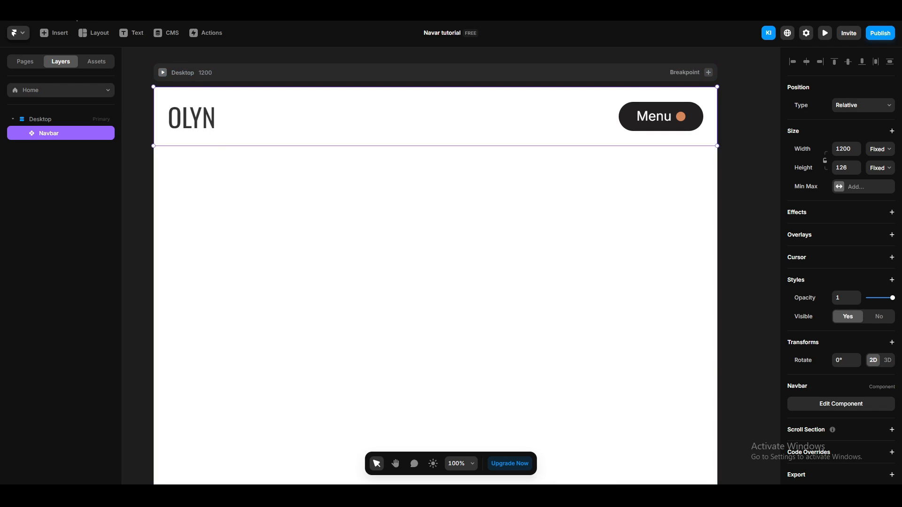
Preview the page with the navbar menu opened and examine the expanded navigation and close icon.
key(ctrl+p)
click(701, 91)
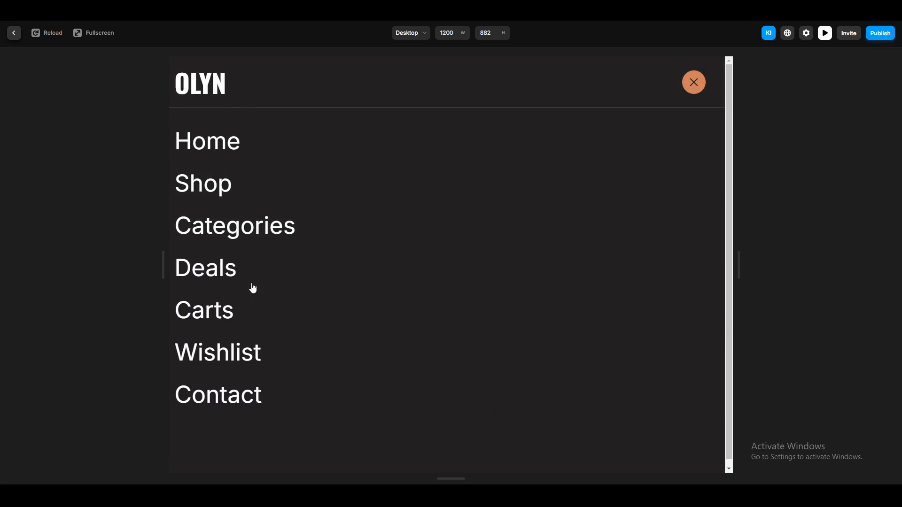
key(ctrl+p)
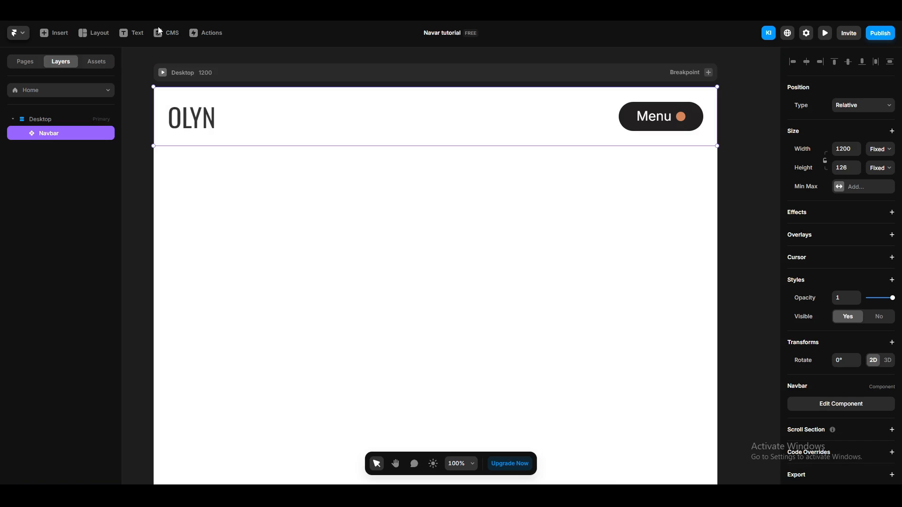
Reopen the Navbar component for editing and add a new variant beside the primary Desktop inital.
double_click(303, 116)
click(185, 218)
scroll(289, 215, down, 4)
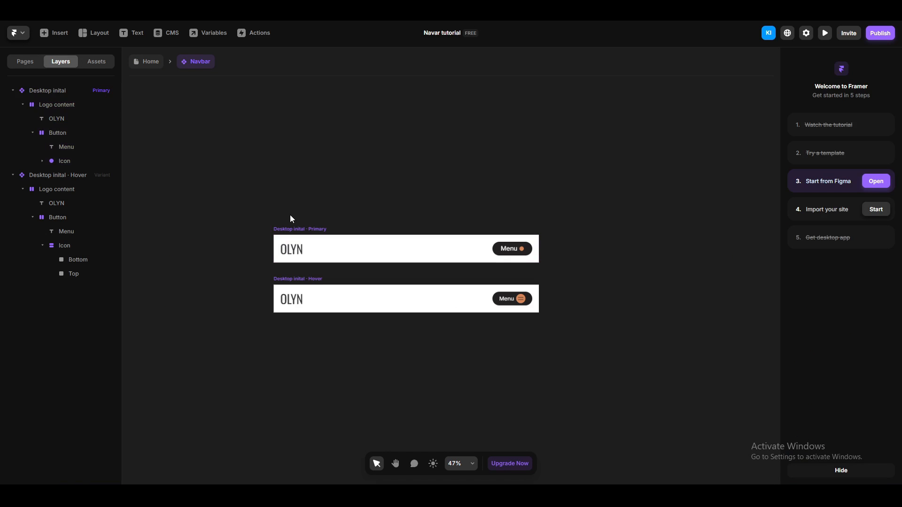
click(289, 227)
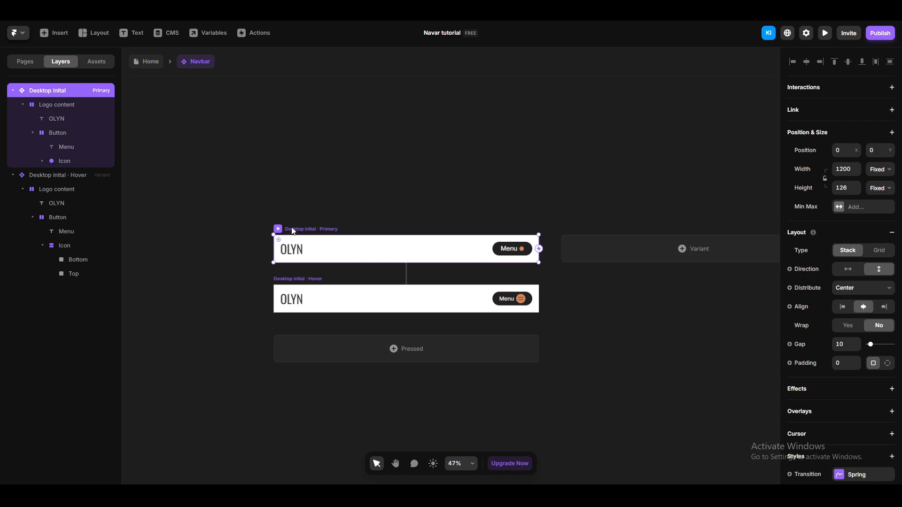
click(658, 256)
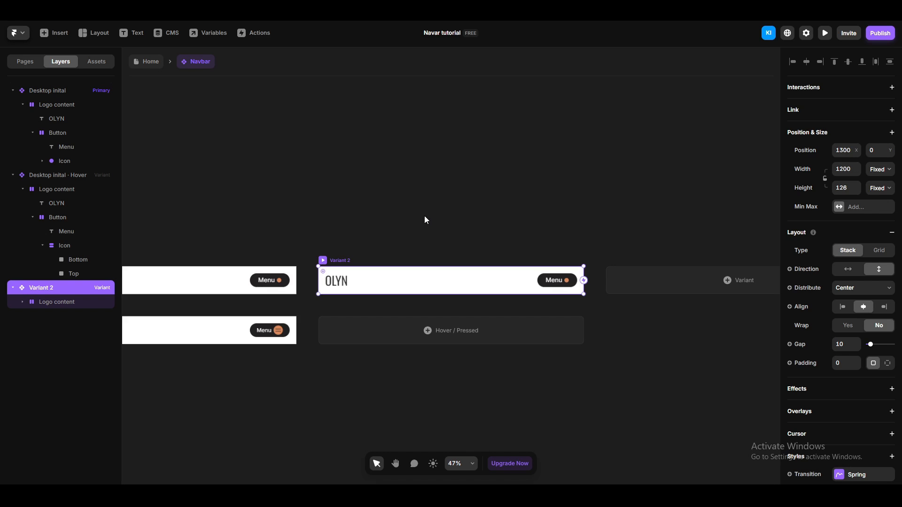
Set the OLYN logo text colour in Variant 2 to the White colour style.
click(398, 229)
scroll(334, 306, up, 5)
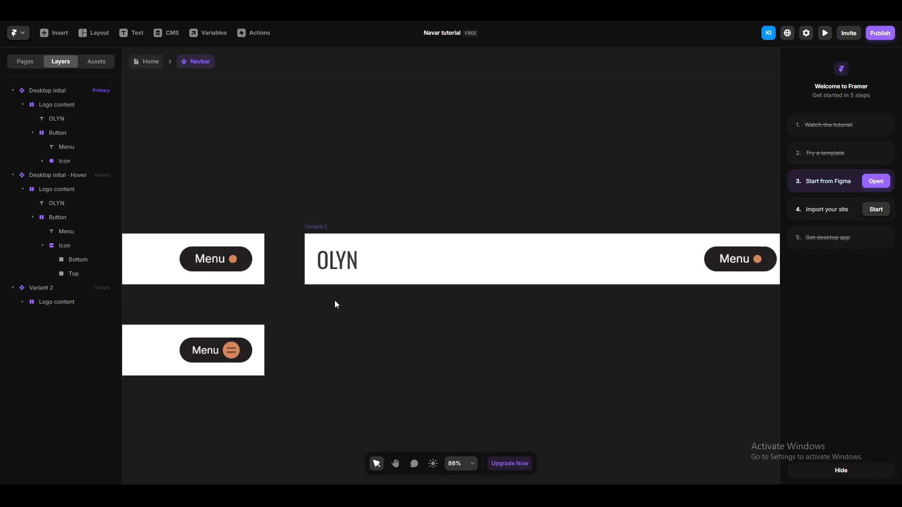
click(337, 262)
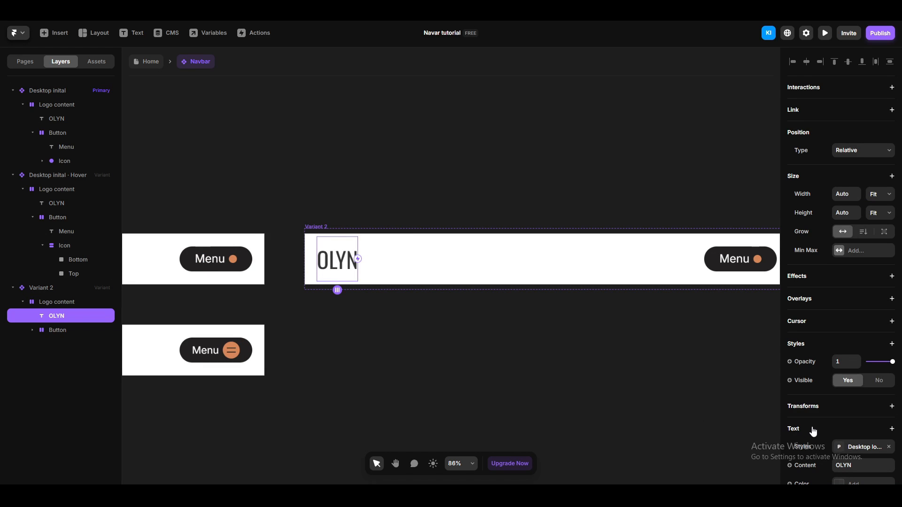
scroll(815, 430, down, 3)
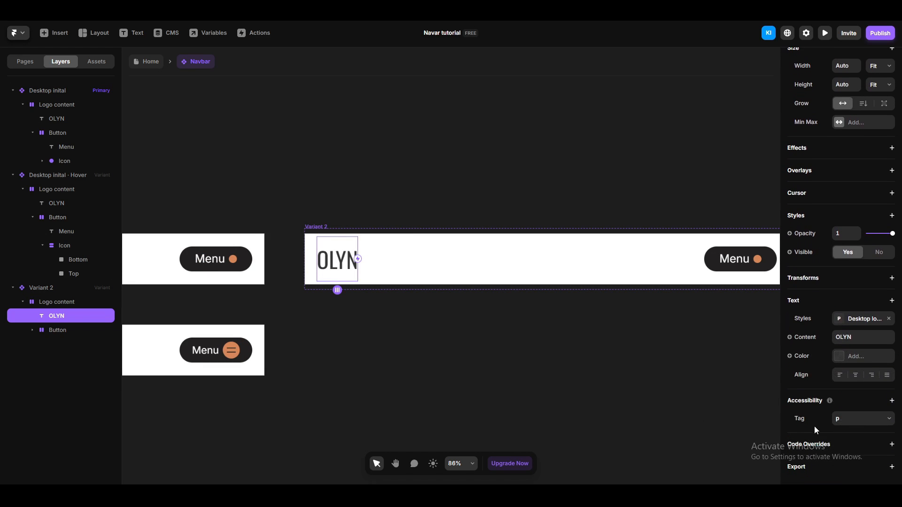
click(839, 357)
click(684, 432)
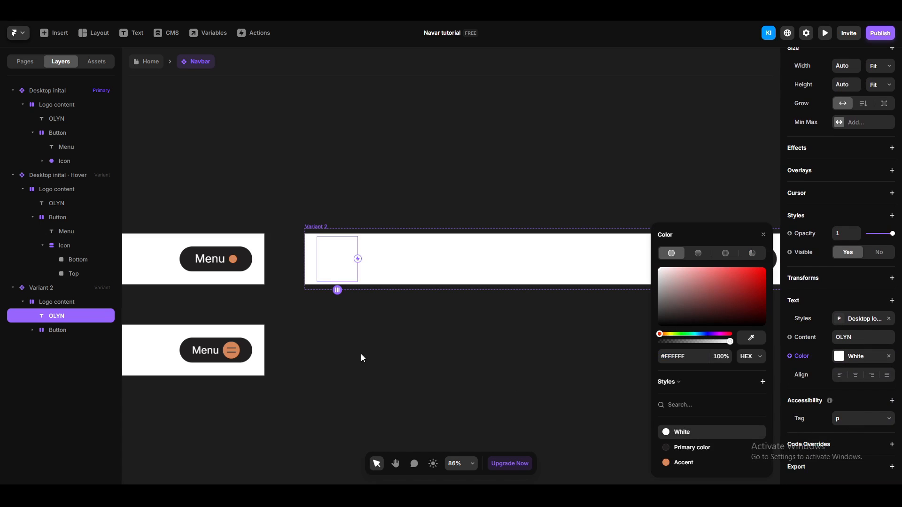
click(297, 205)
Set the background fill of Variant 2 to the Primary color style.
click(310, 229)
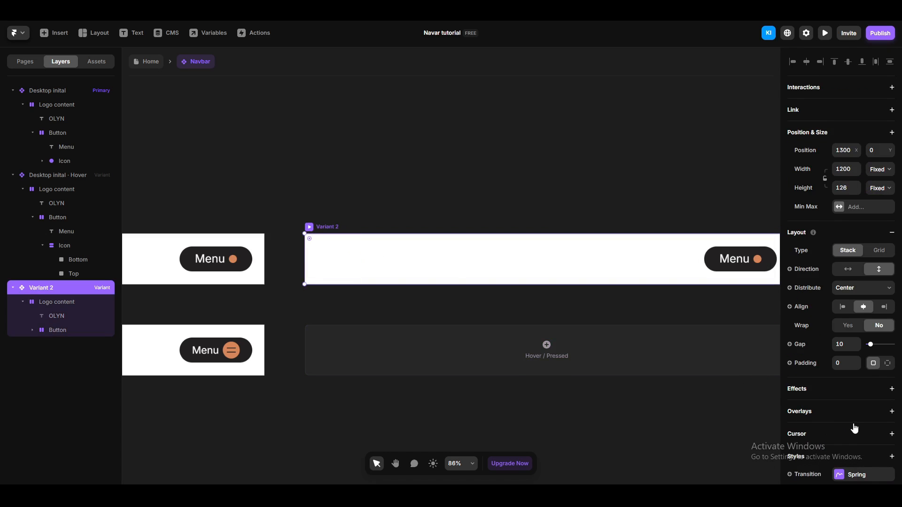
scroll(853, 429, down, 4)
click(840, 349)
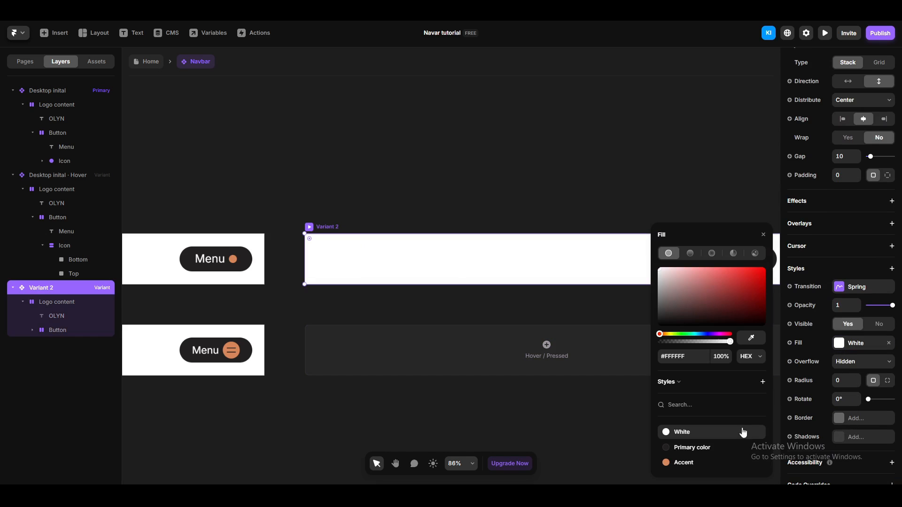
click(682, 447)
click(485, 426)
Hide the whole Menu Button layer in Variant 2.
scroll(483, 366, down, 2)
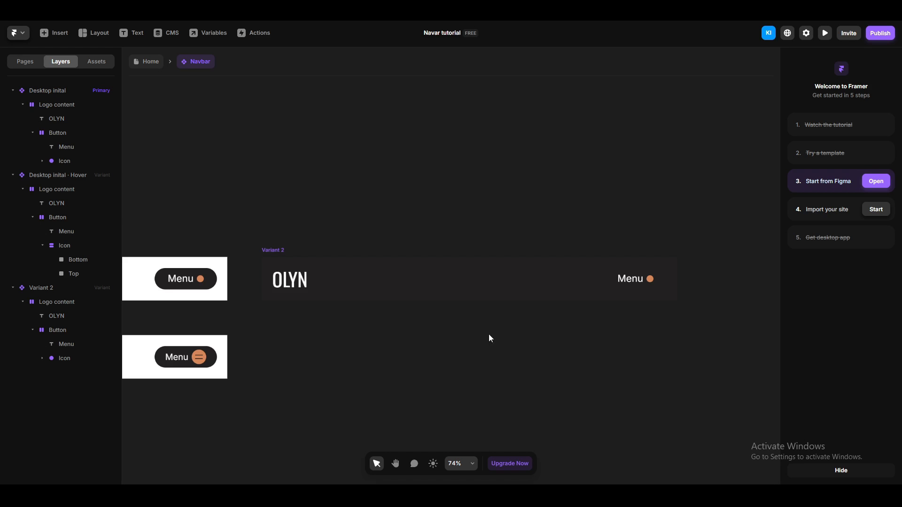
click(616, 287)
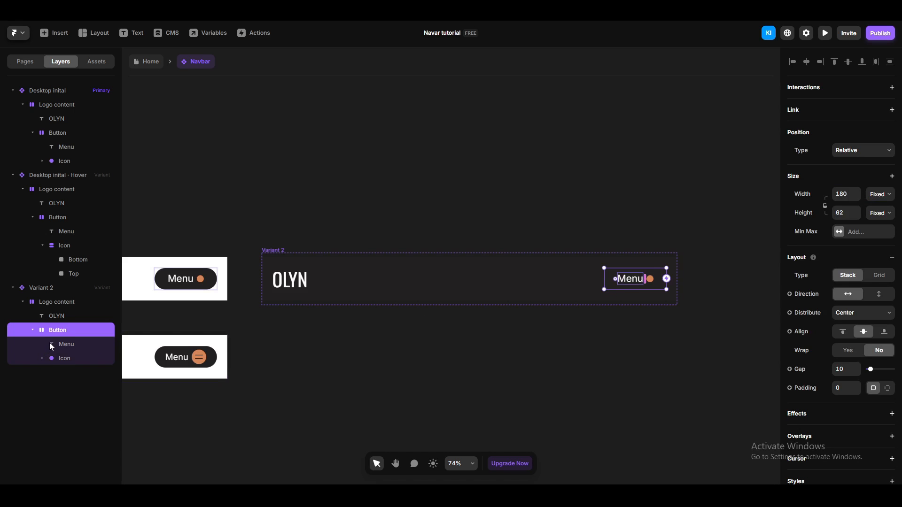
key(ctrl+shift+h)
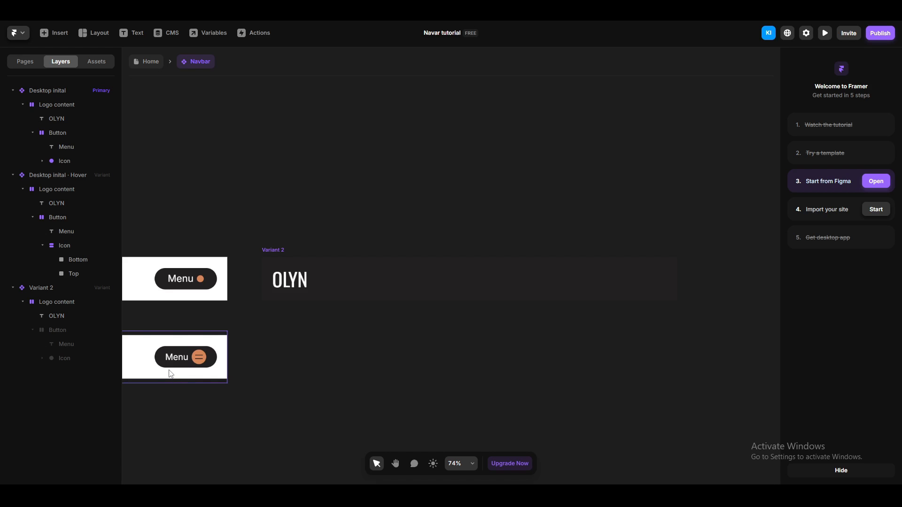
Copy the two-bar Icon from the Hover variant and paste it into Variant 2's Logo content.
scroll(181, 369, up, 5)
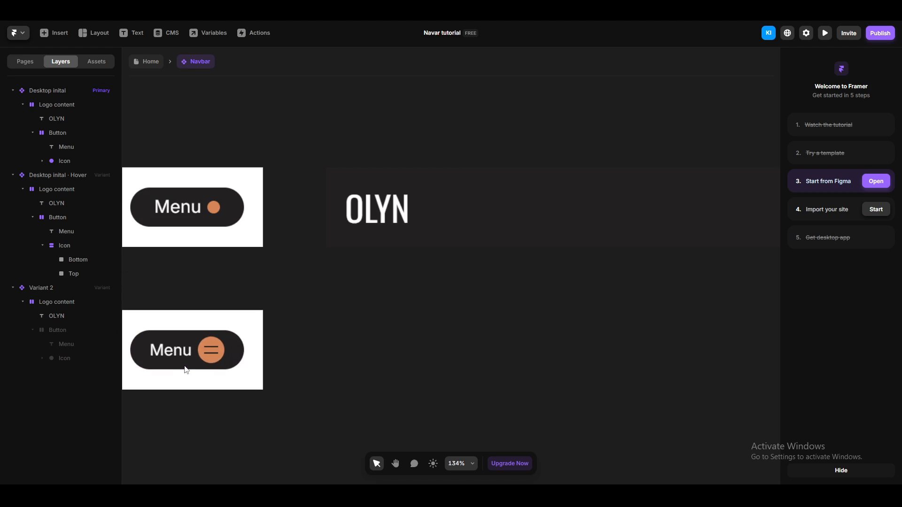
click(208, 339)
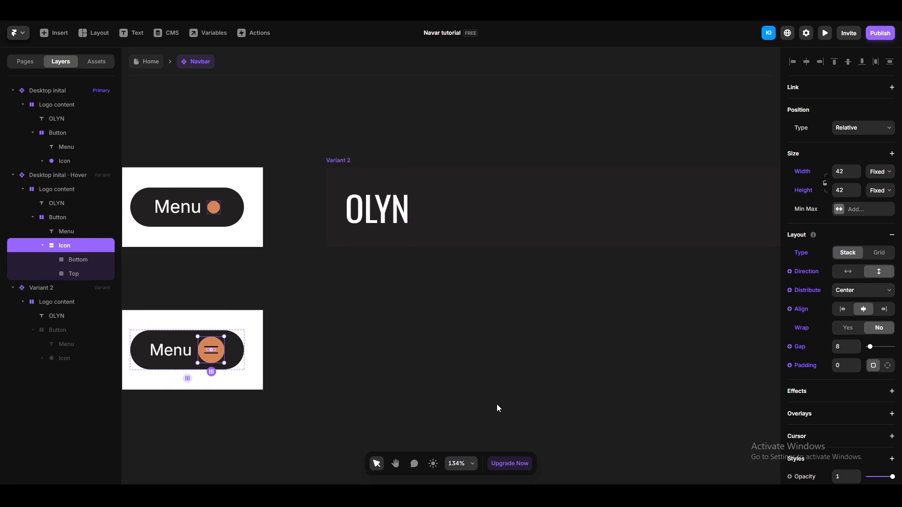
scroll(504, 384, down, 4)
click(534, 384)
drag(497, 378, 222, 358)
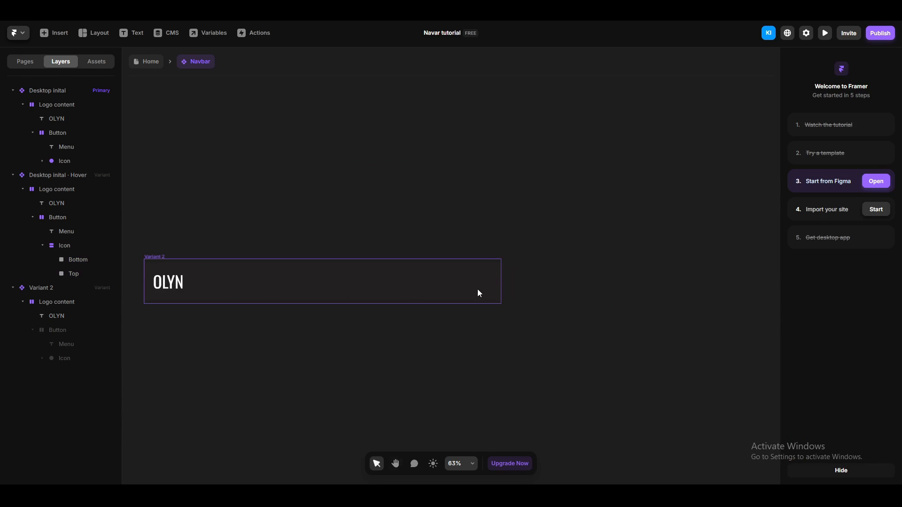
click(439, 282)
key(ctrl+v)
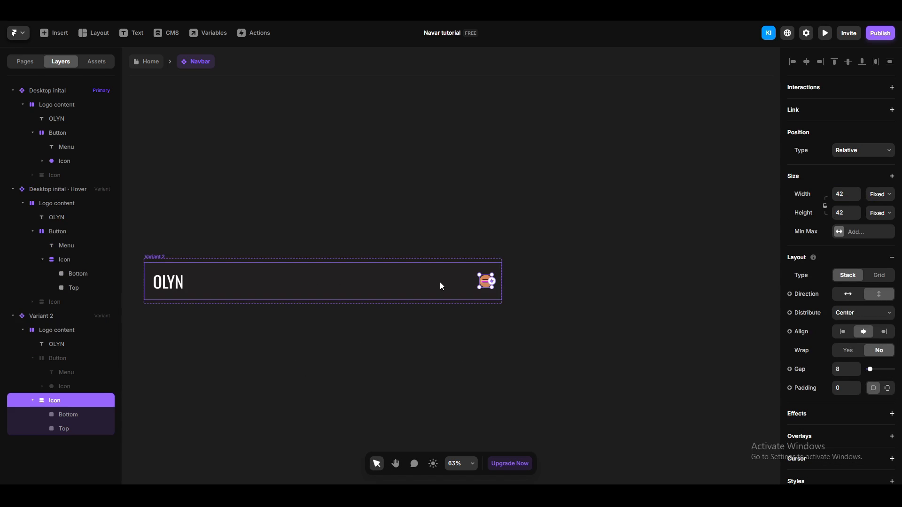
click(477, 314)
Remove the stack layout from the pasted Icon in Variant 2 so its bars can be positioned freely.
scroll(477, 309, up, 3)
scroll(445, 335, up, 1)
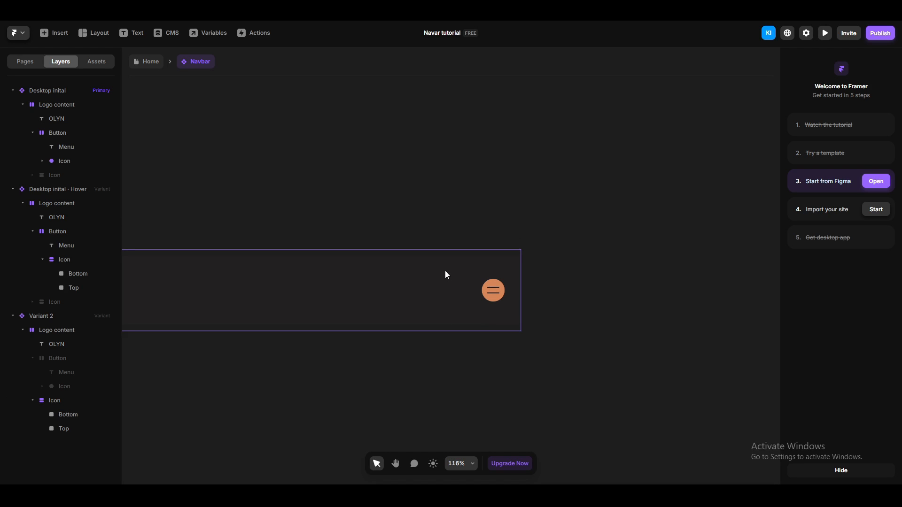
scroll(463, 280, up, 5)
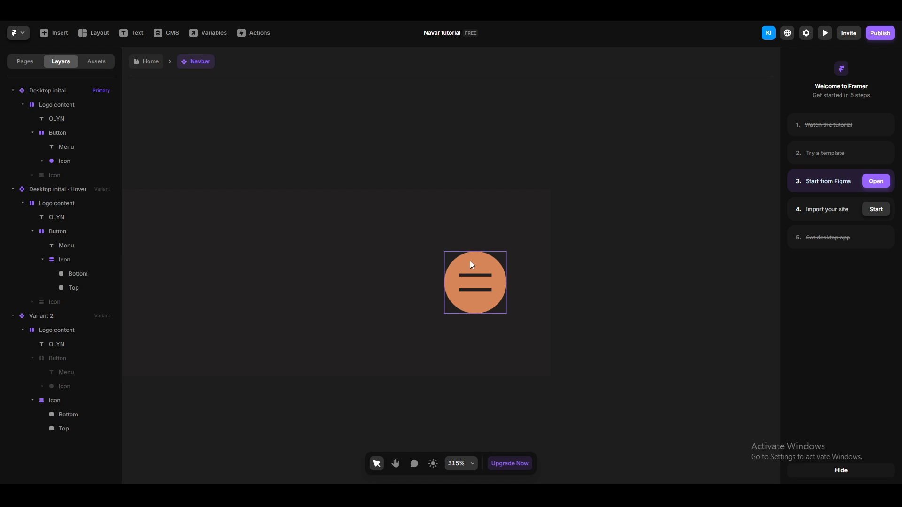
click(473, 260)
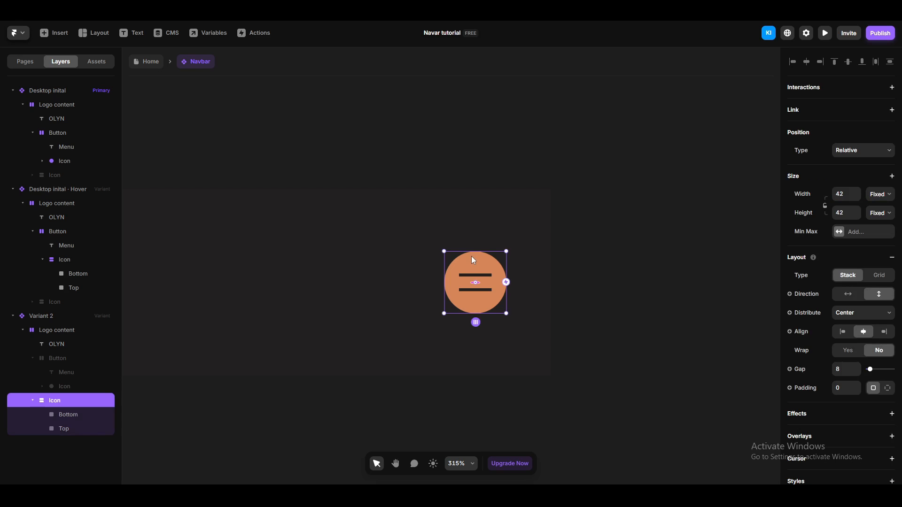
click(891, 258)
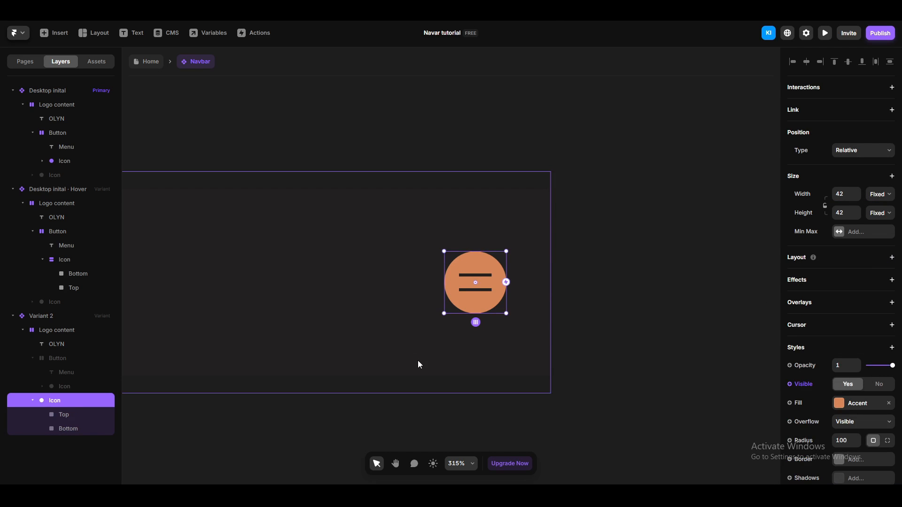
Nudge the Bottom layer, the upper bar in Variant 2's Icon, down 5 px to the circle's vertical centre.
click(474, 277)
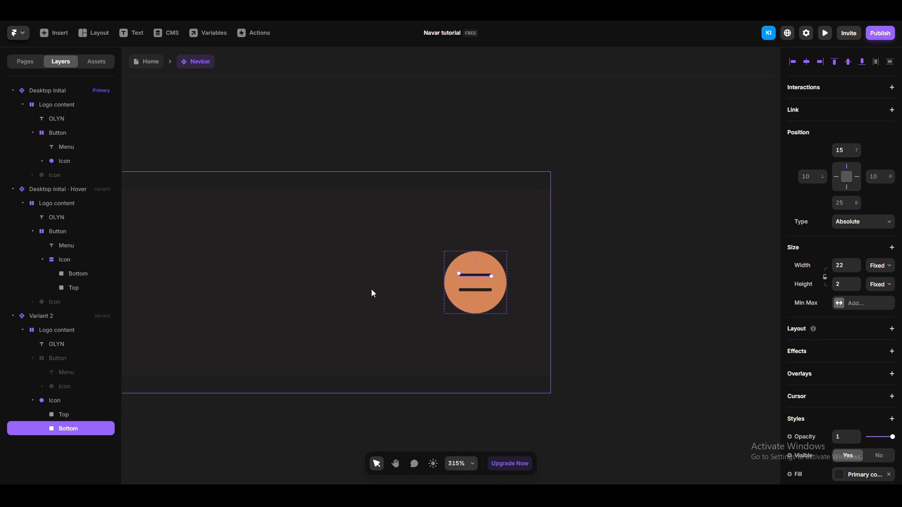
key(Down)
key(Down)
key(Down)
key(Down)
key(Down)
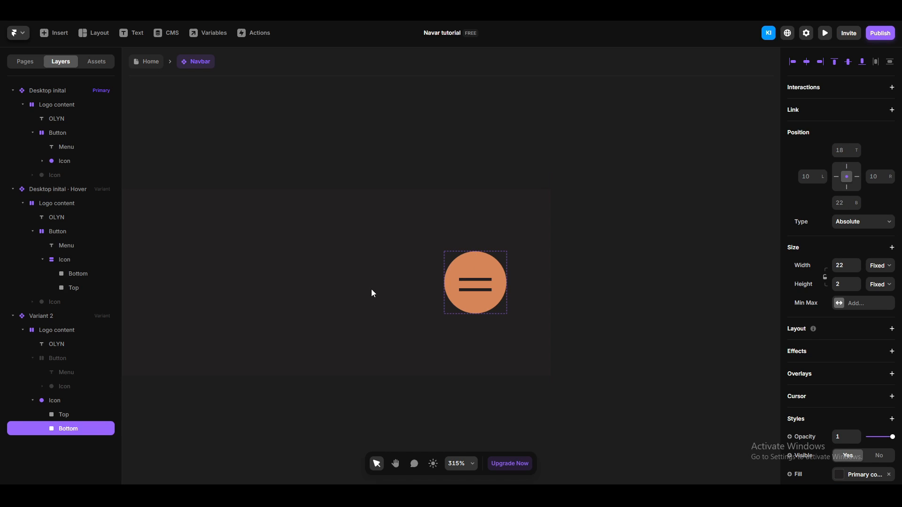
Nudge the Top layer, the lower bar in Variant 2's Icon, up 5 px so it overlaps the centred bar.
click(474, 290)
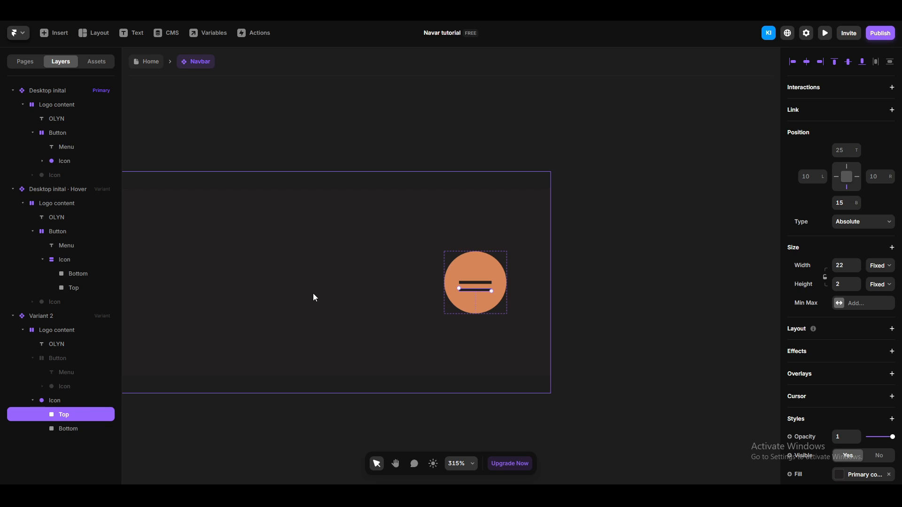
key(Up)
key(Up)
key(Up)
key(Up)
key(Up)
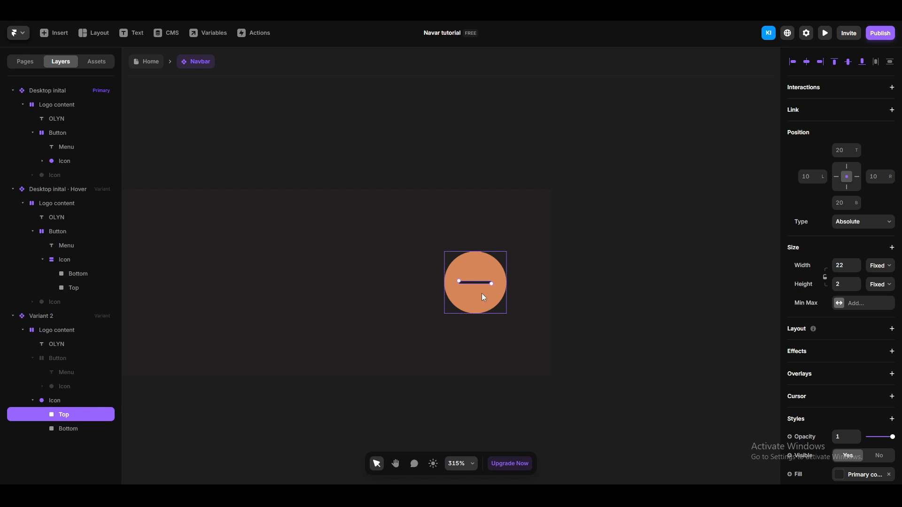
Rotate the Top bar in Variant 2's Icon to 45°.
scroll(478, 288, up, 5)
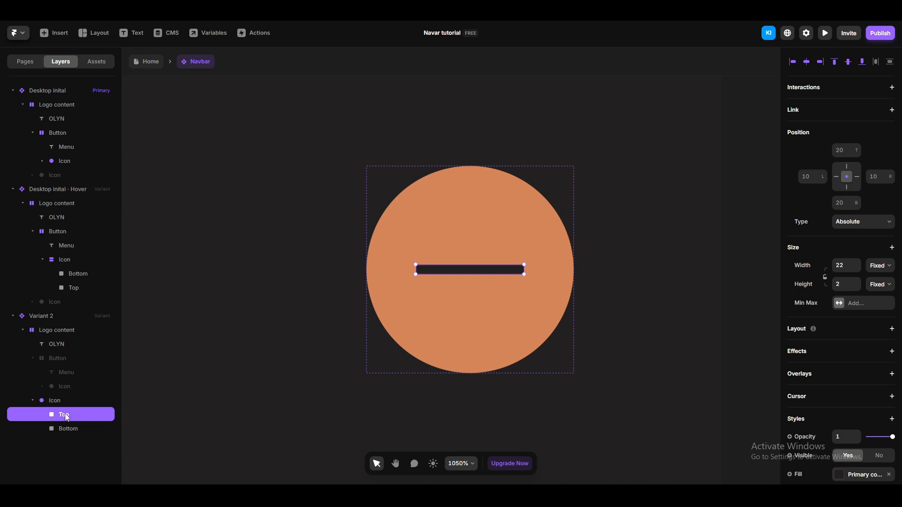
scroll(817, 403, down, 2)
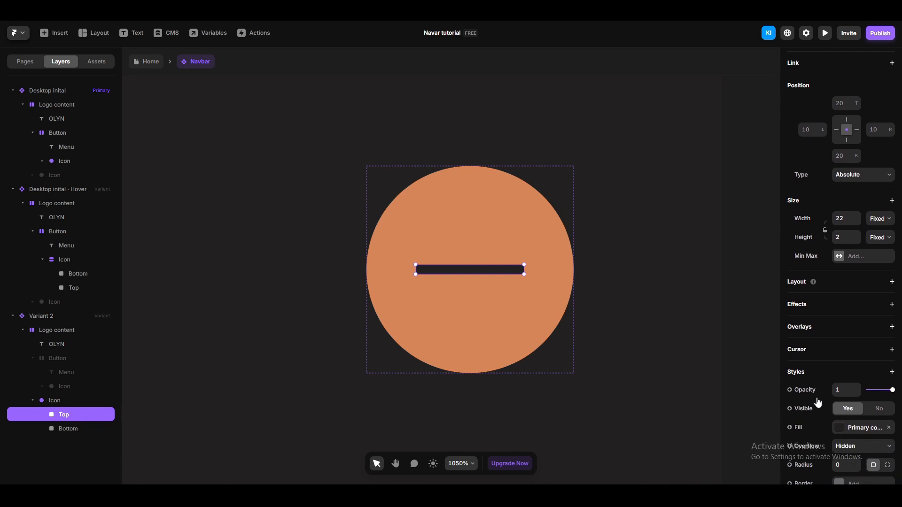
scroll(817, 403, up, 2)
scroll(816, 401, down, 4)
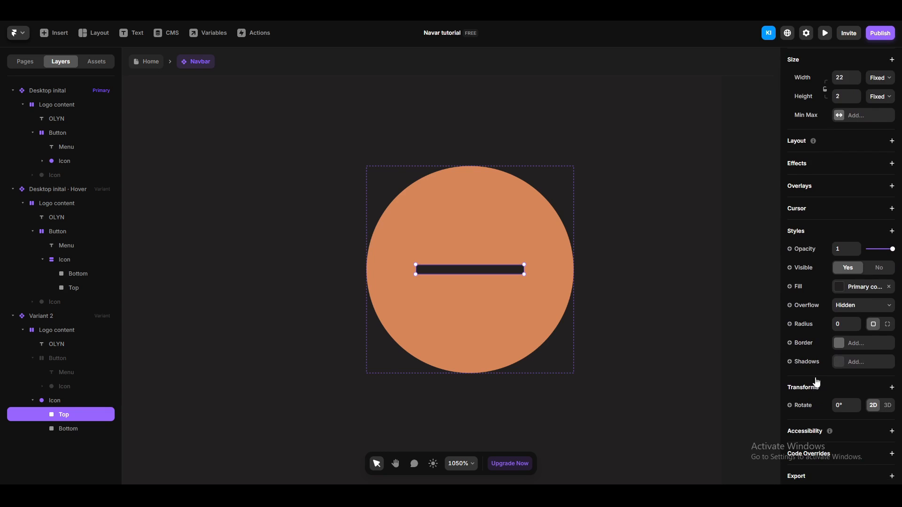
click(847, 394)
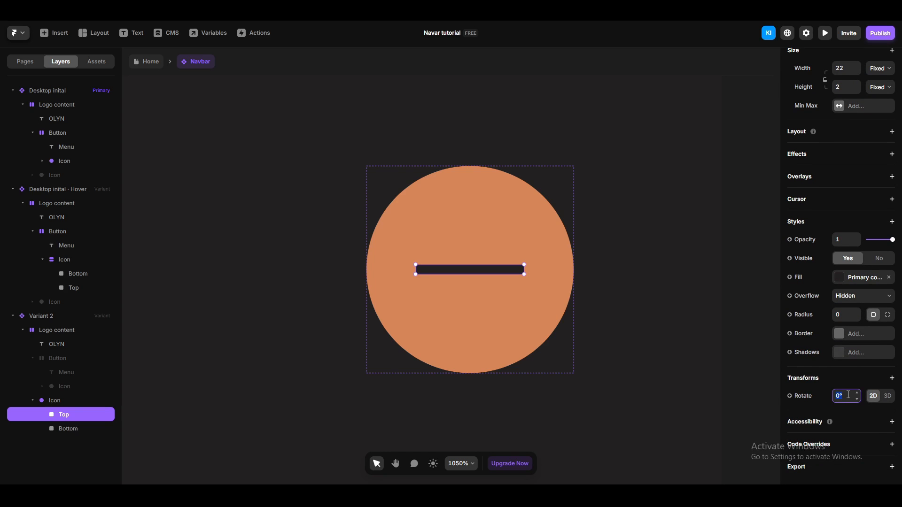
text(45)
key(Return)
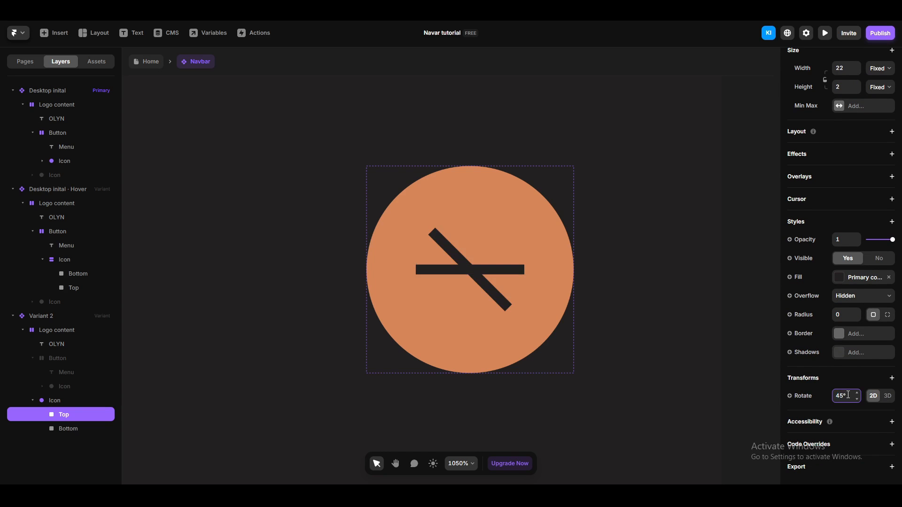
Rotate the Bottom bar in Variant 2's Icon to -45° to complete the X shape.
click(70, 428)
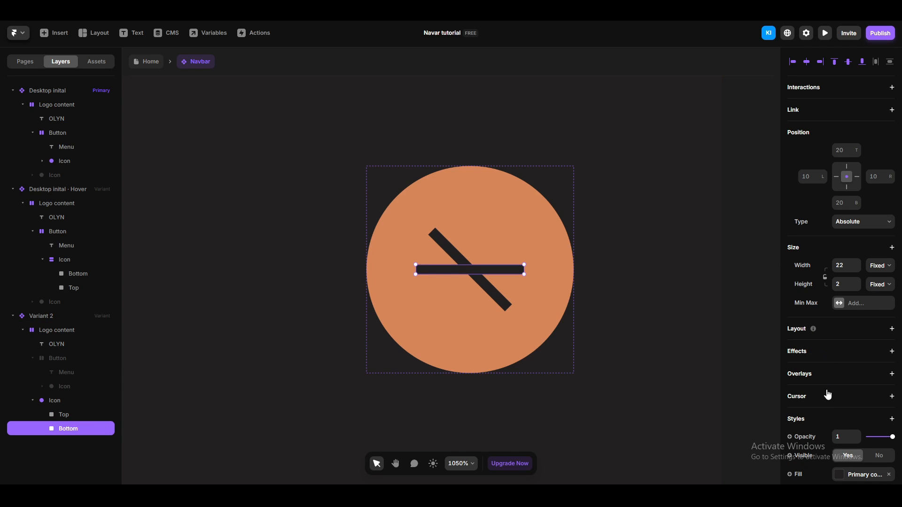
scroll(827, 394, down, 4)
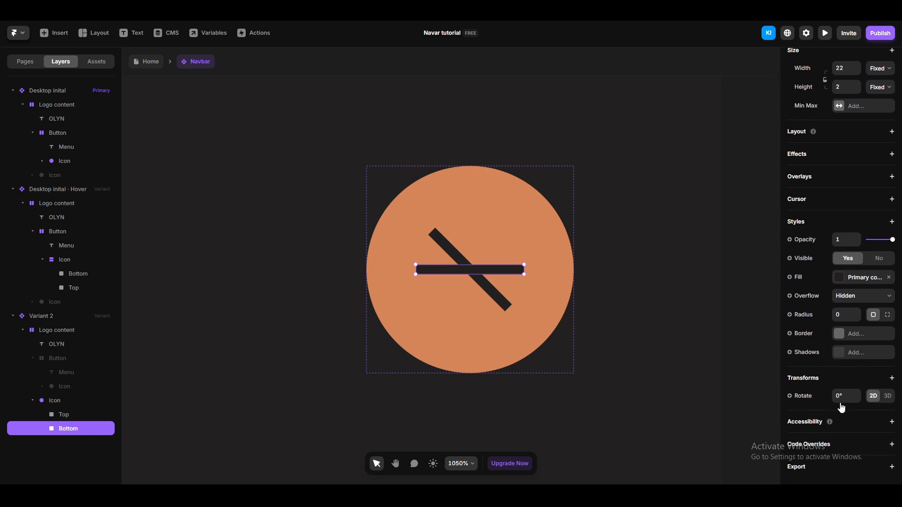
click(841, 400)
text(-45)
key(Return)
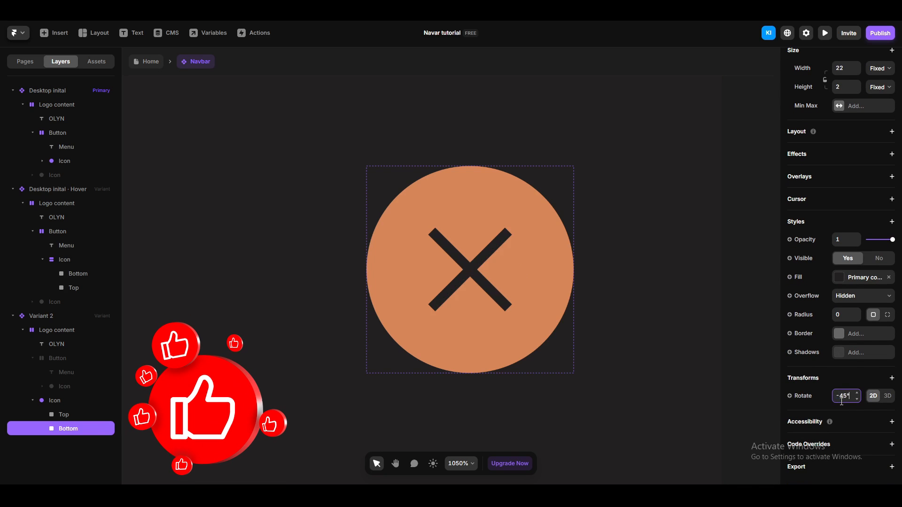
click(766, 331)
Rename Variant 2 as Desktop expand.
scroll(748, 333, down, 10)
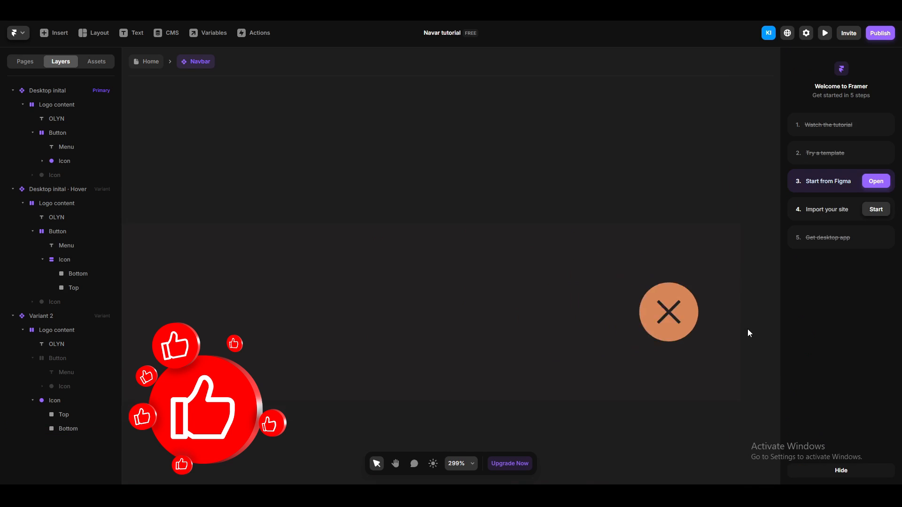
scroll(514, 254, down, 3)
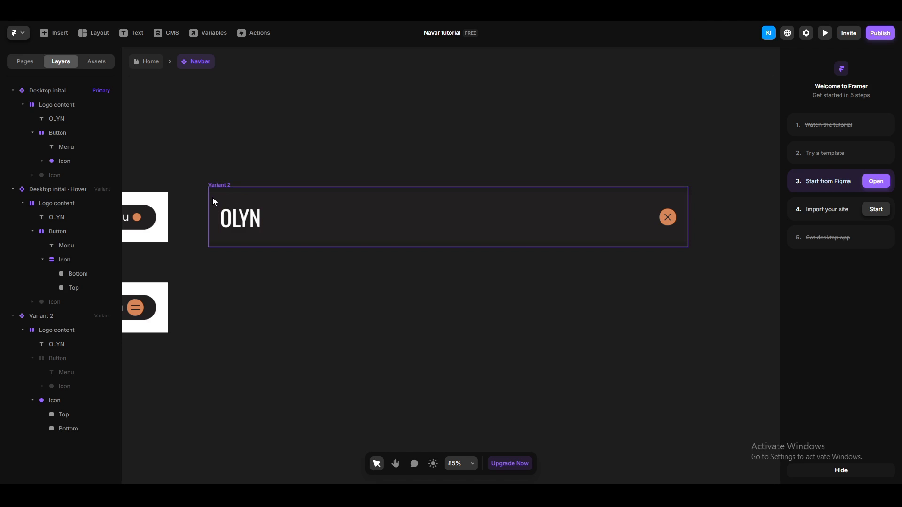
double_click(45, 316)
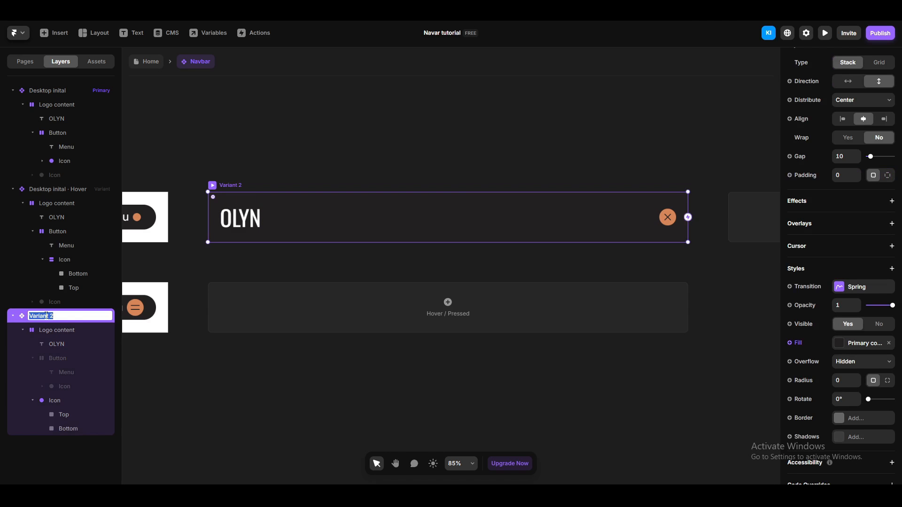
text(Desktop expand)
key(Return)
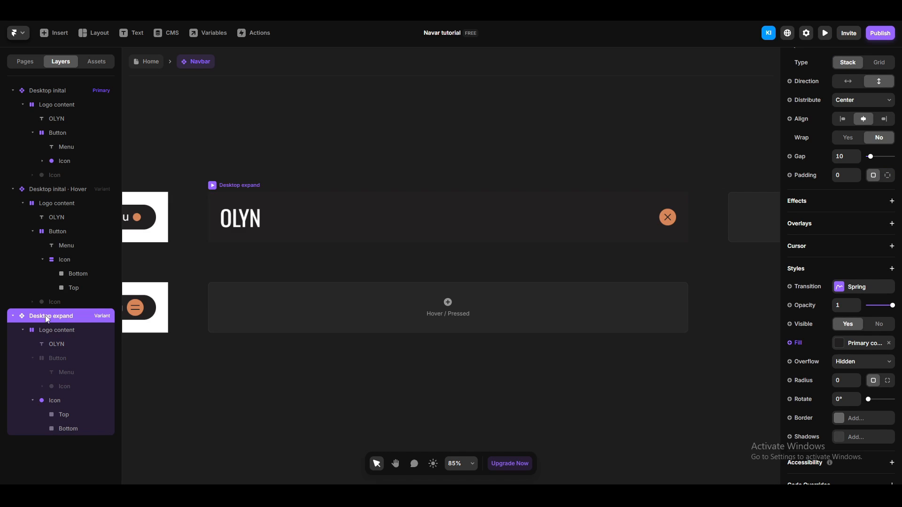
Set the Desktop expand variant's height to Auto so it fits its content.
scroll(852, 396, up, 4)
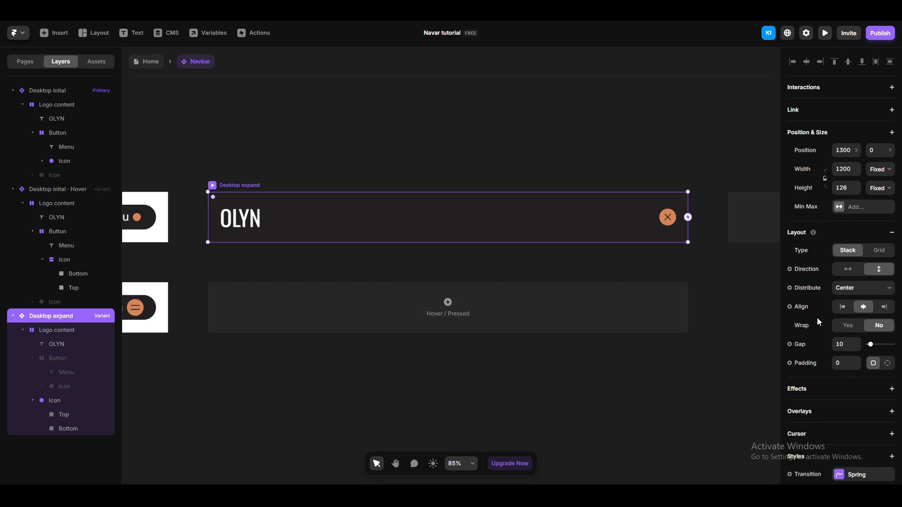
click(842, 187)
text(auto)
key(Return)
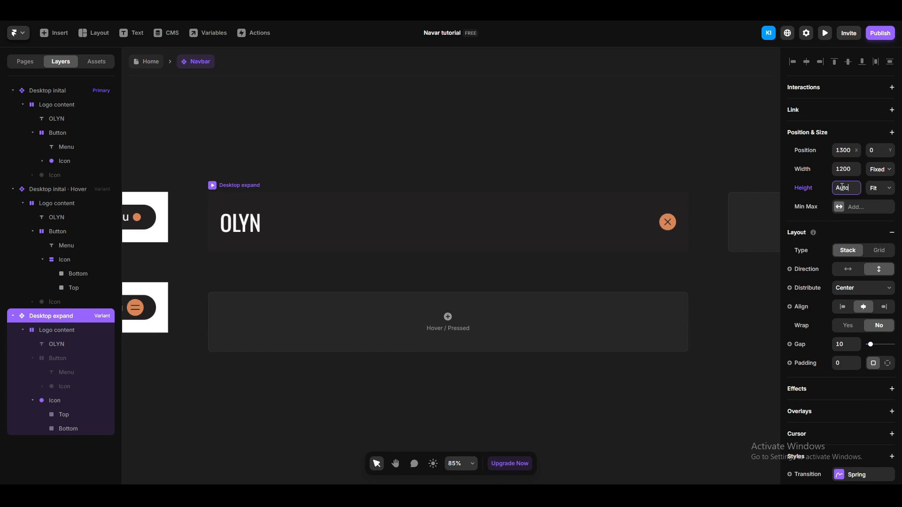
Add a solid border to Desktop expand's Logo content, keeping width 1 only on the bottom side and 0 on the others.
click(62, 331)
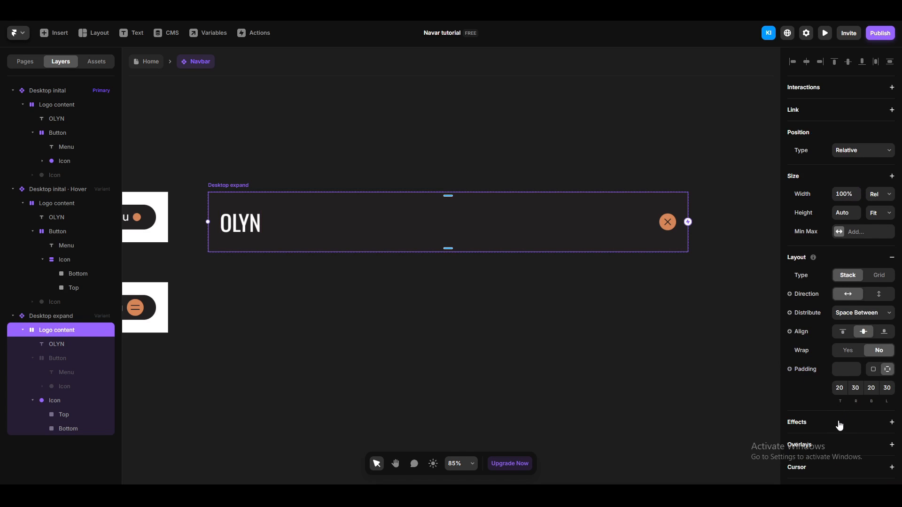
scroll(837, 423, down, 4)
scroll(827, 417, down, 1)
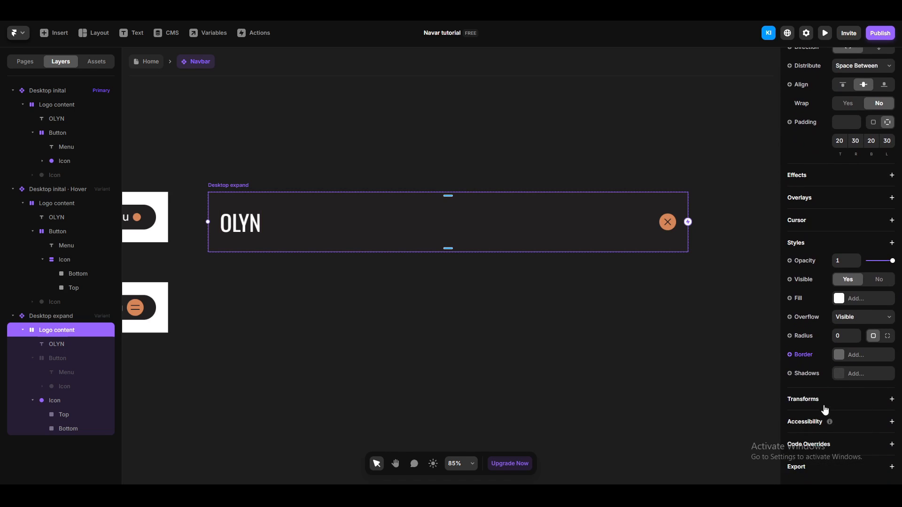
click(837, 361)
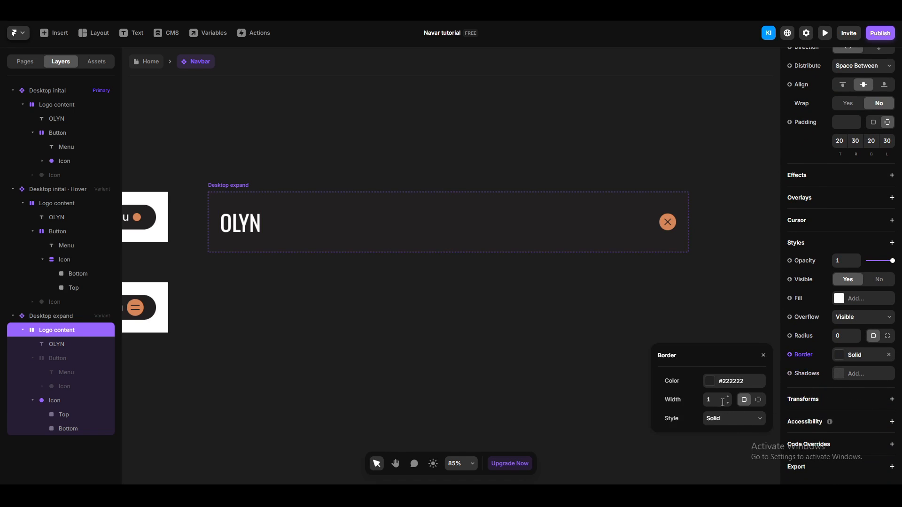
click(758, 400)
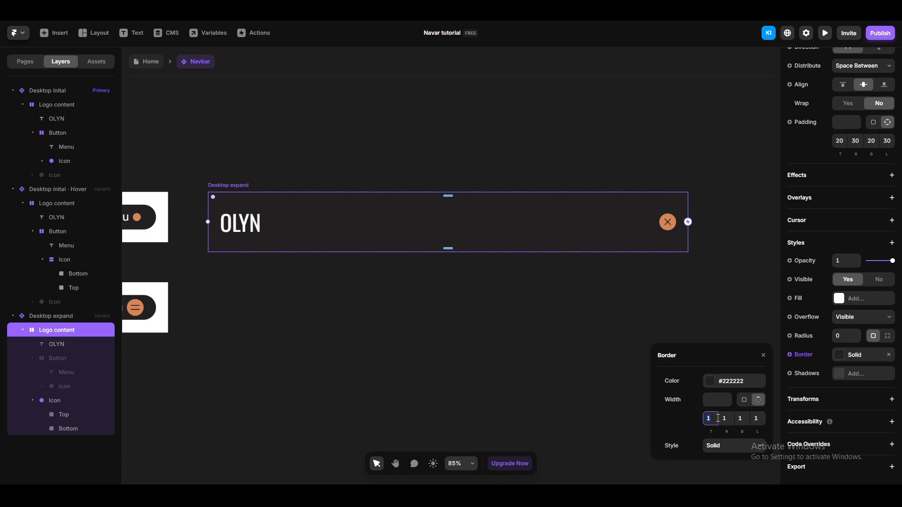
click(725, 417)
text(0)
click(756, 418)
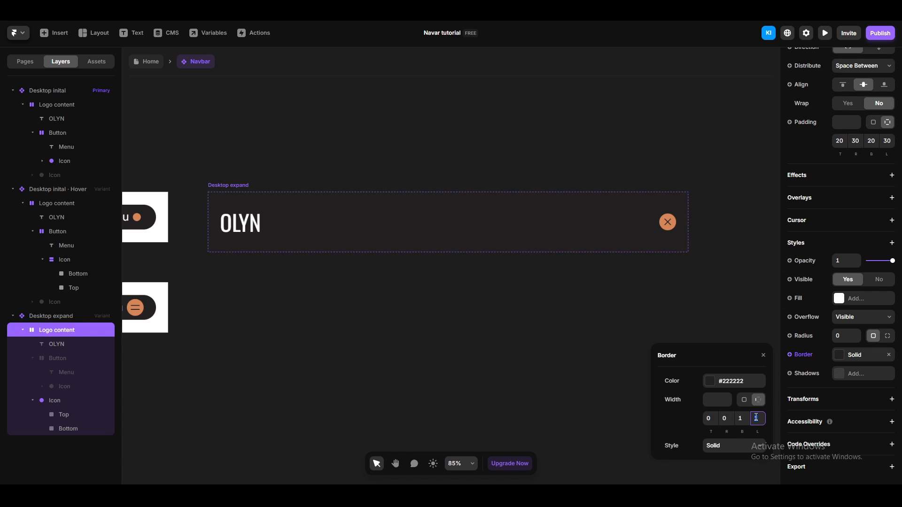
Set the Logo content's border color to #FFFFFF at 20% opacity.
click(719, 388)
drag(673, 291, 657, 270)
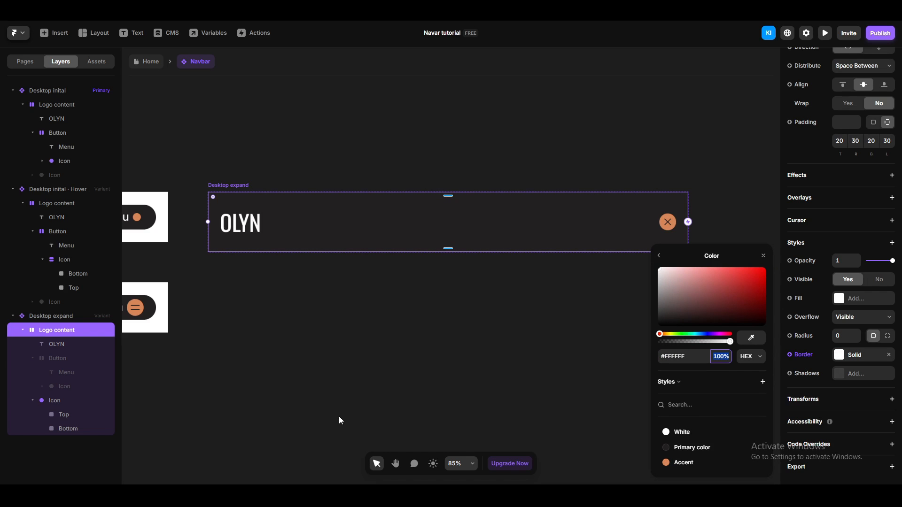
text(20)
click(355, 395)
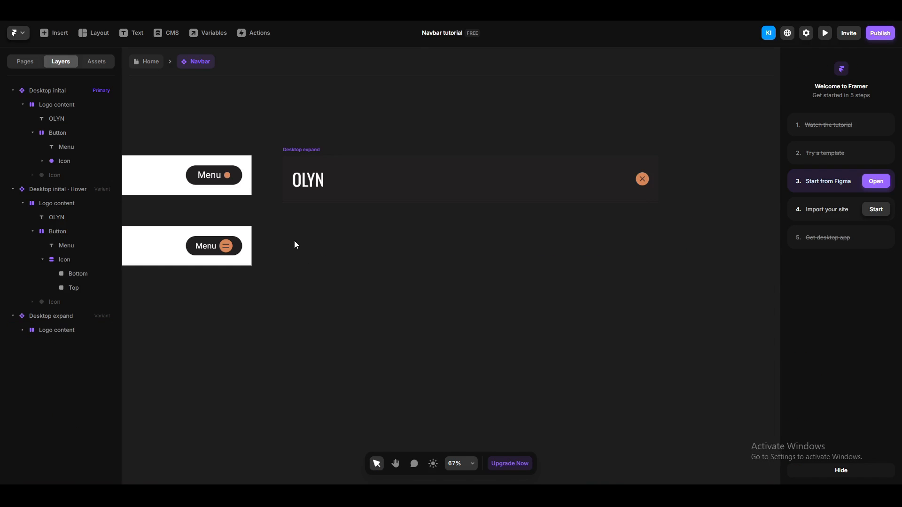
Draw a frame about 339 by 107 px below the Desktop expand variant and create a component named Menu names from it.
key(f)
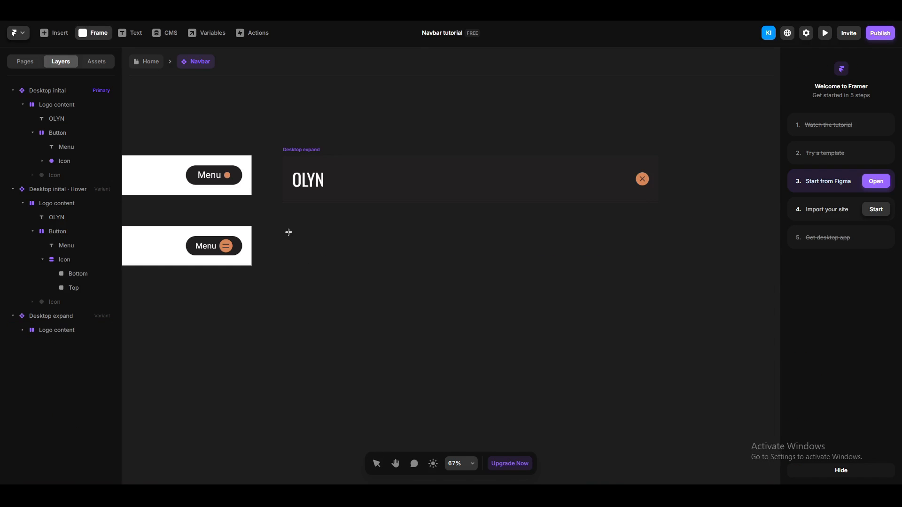
drag(288, 233, 394, 265)
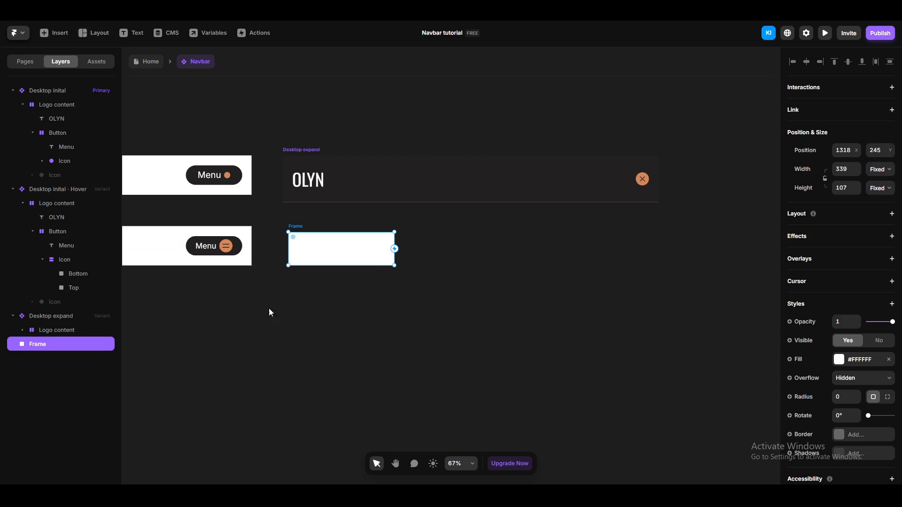
right_click(342, 251)
click(358, 202)
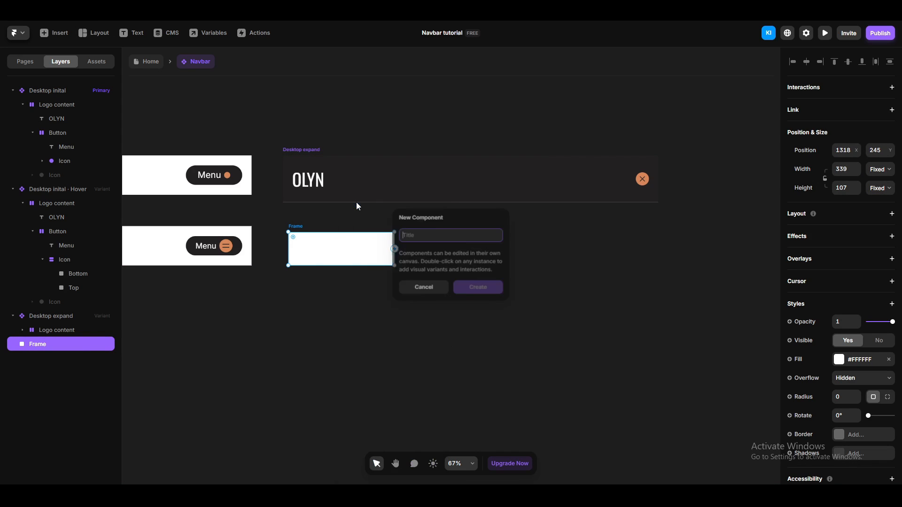
text(M)
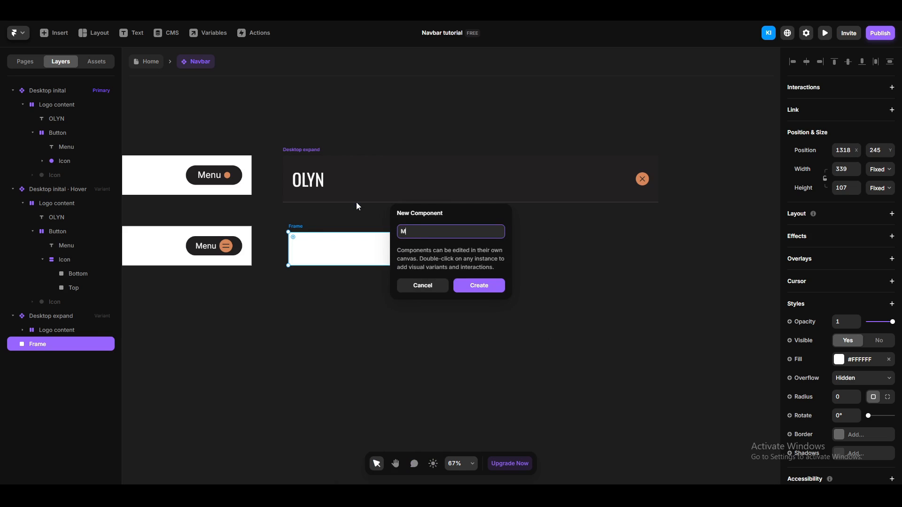
text(enu names)
key(Return)
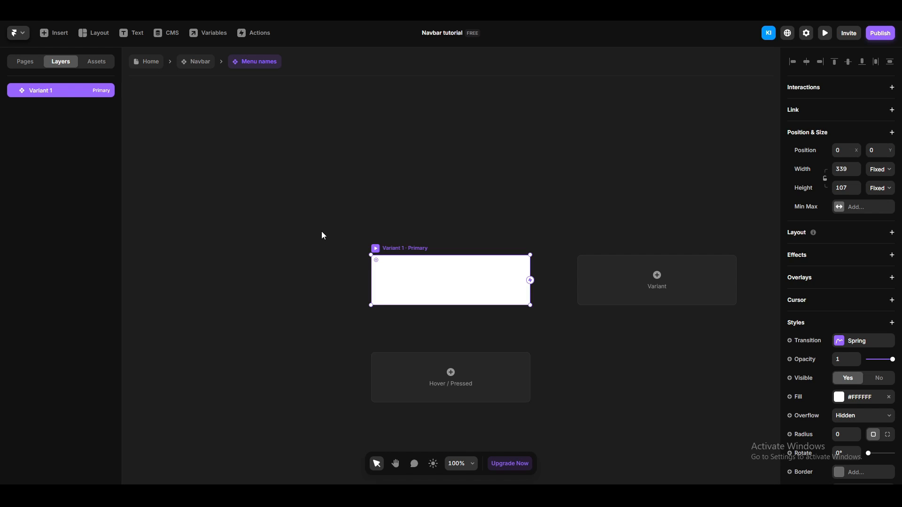
Rename the Menu names component's primary variant as Desktop menus.
double_click(41, 91)
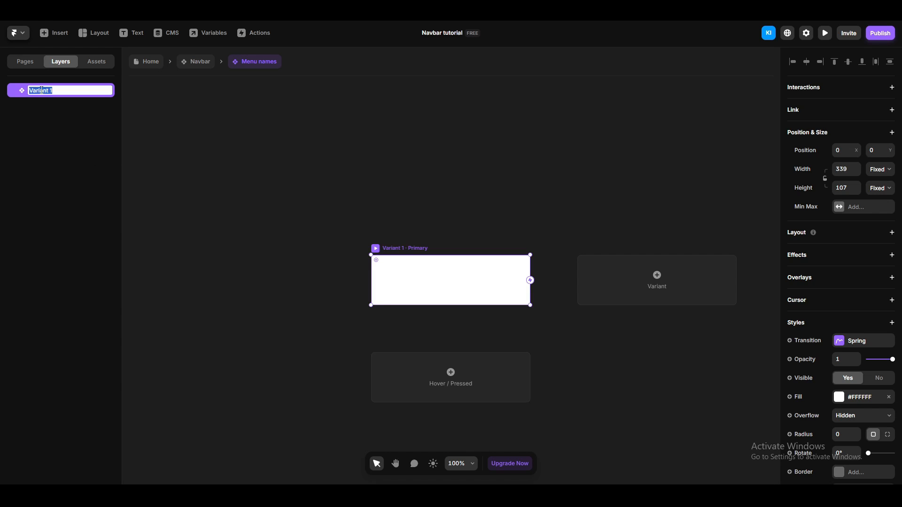
key(BackSpace)
text(Desktop menus)
key(Return)
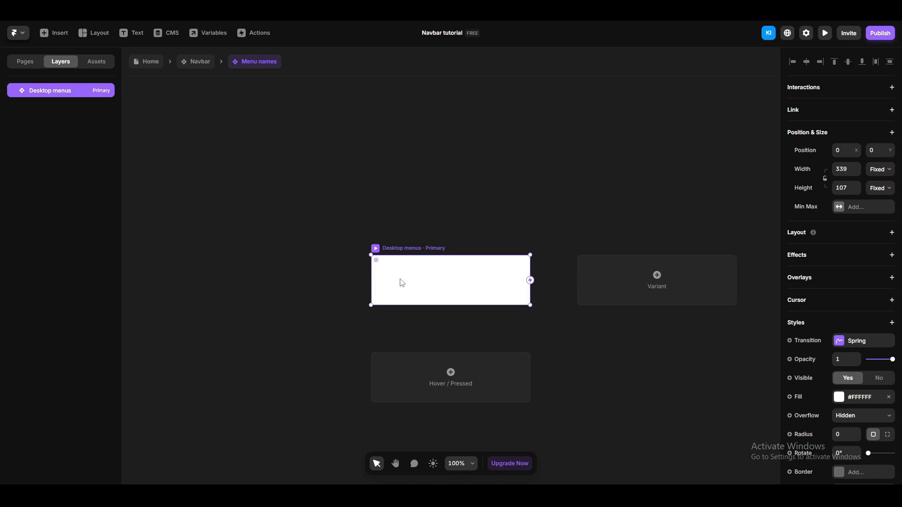
click(402, 321)
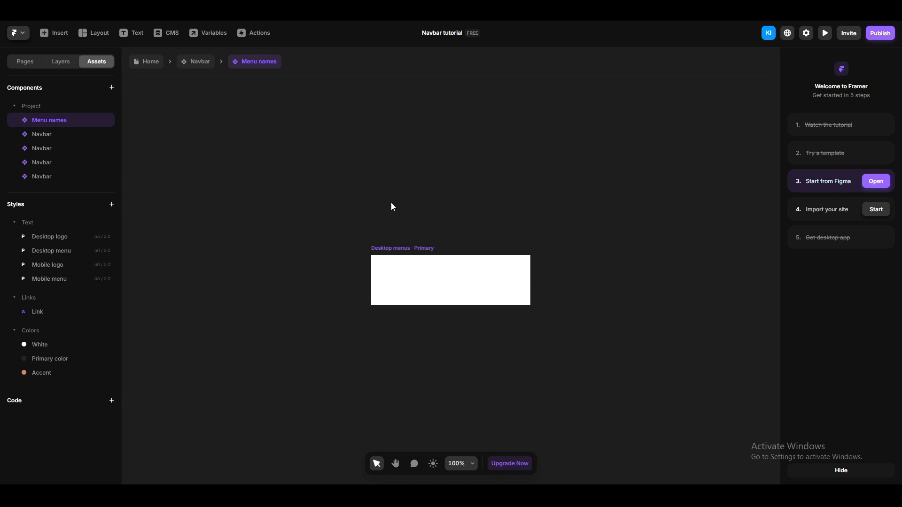
Add the text Home above the Desktop menus variant and apply the Desktop menu text style to it.
click(402, 178)
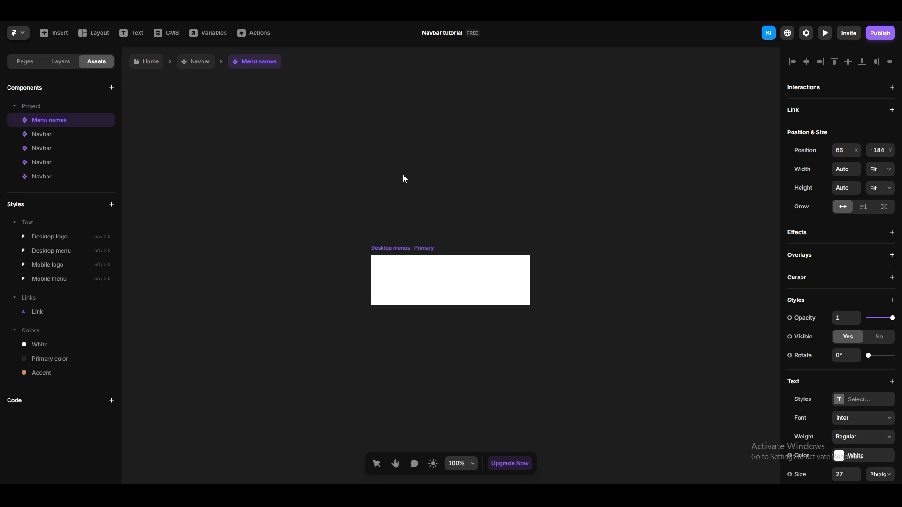
text(Home)
key(Escape)
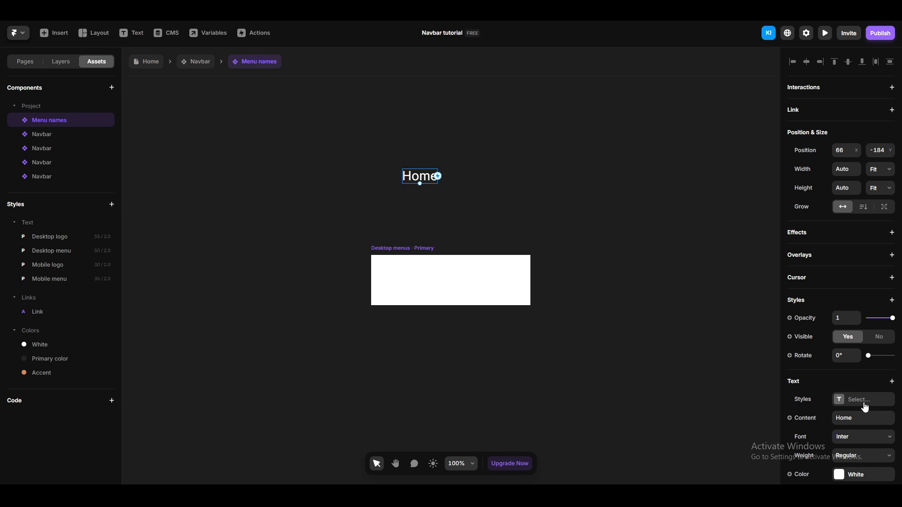
click(864, 403)
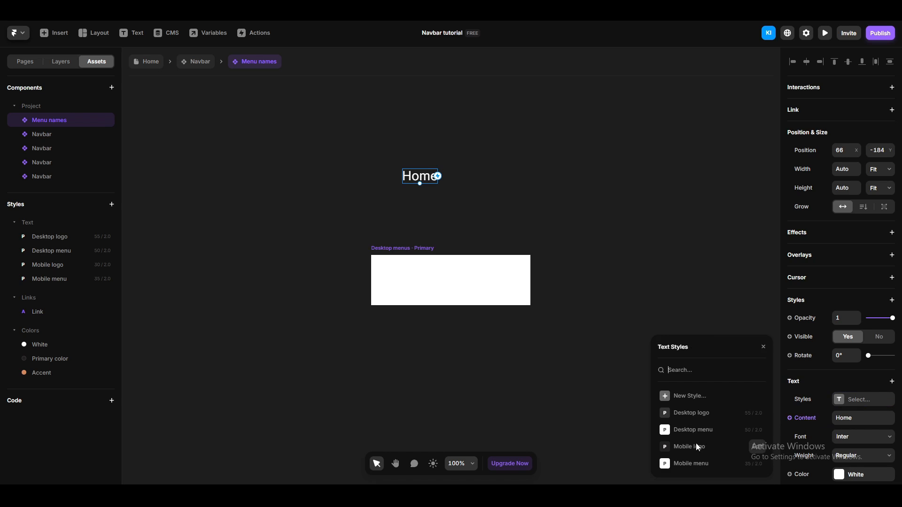
click(693, 430)
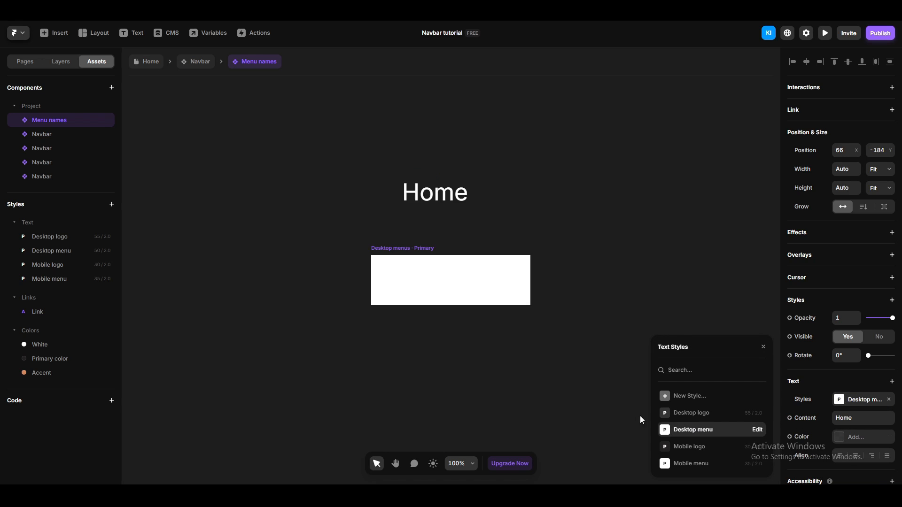
click(454, 423)
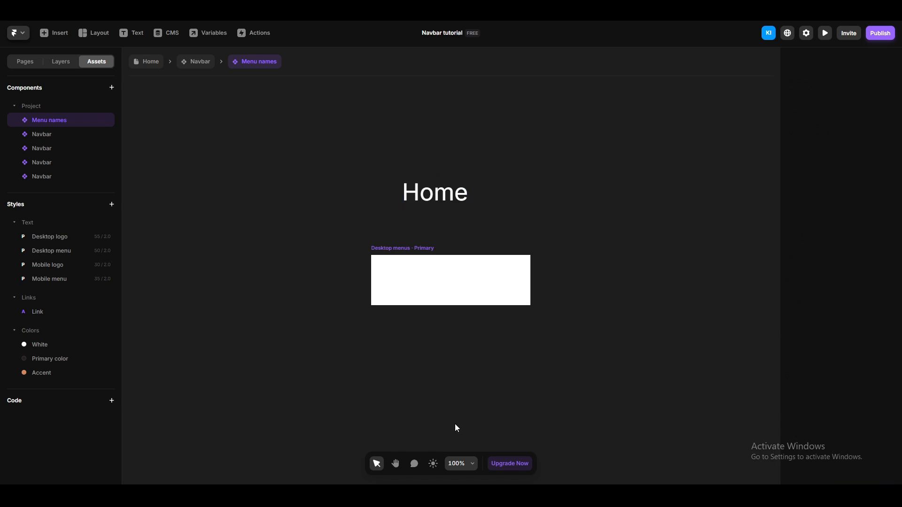
Nest the Home text layer inside the Desktop menus variant.
click(61, 66)
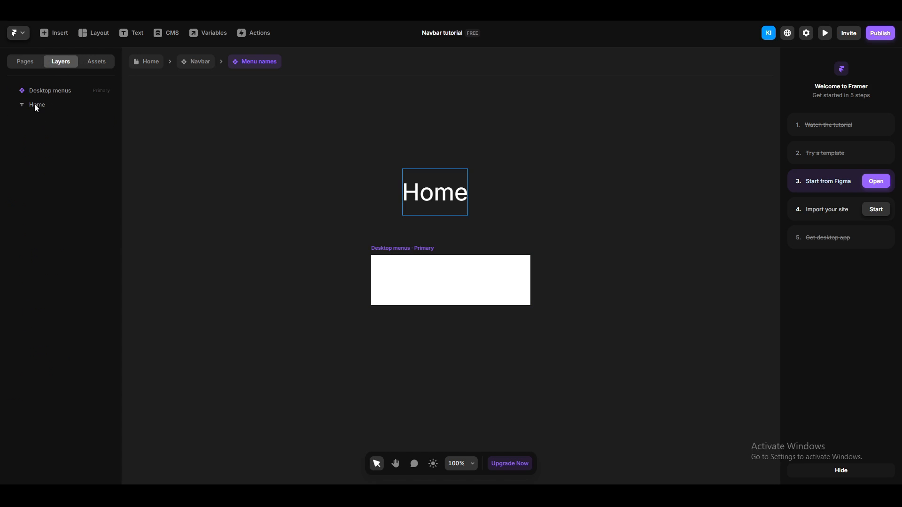
click(34, 106)
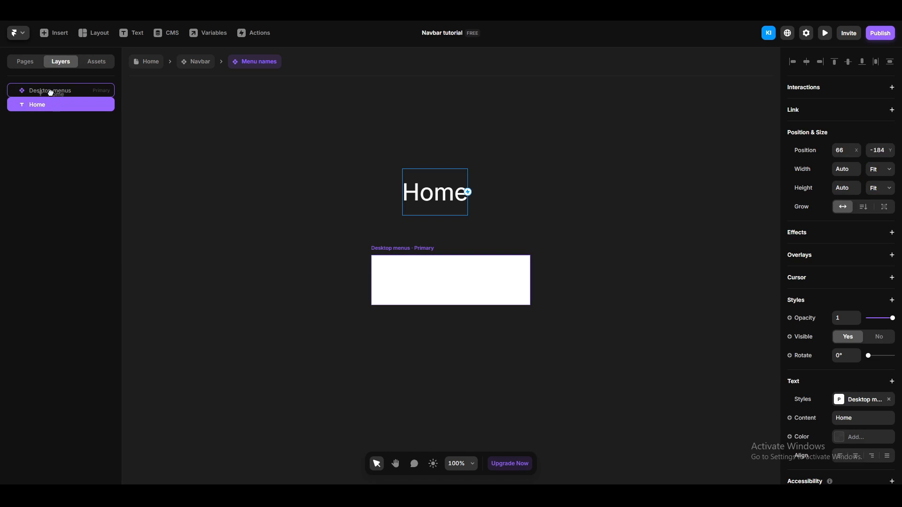
Add a horizontal, centered stack layout to the Desktop menus variant and remove its white fill.
click(68, 91)
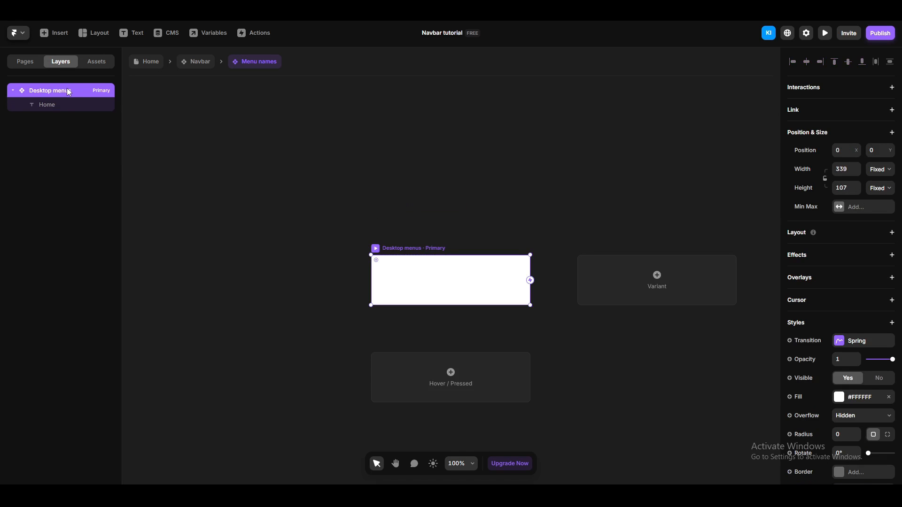
click(865, 236)
scroll(841, 381, down, 4)
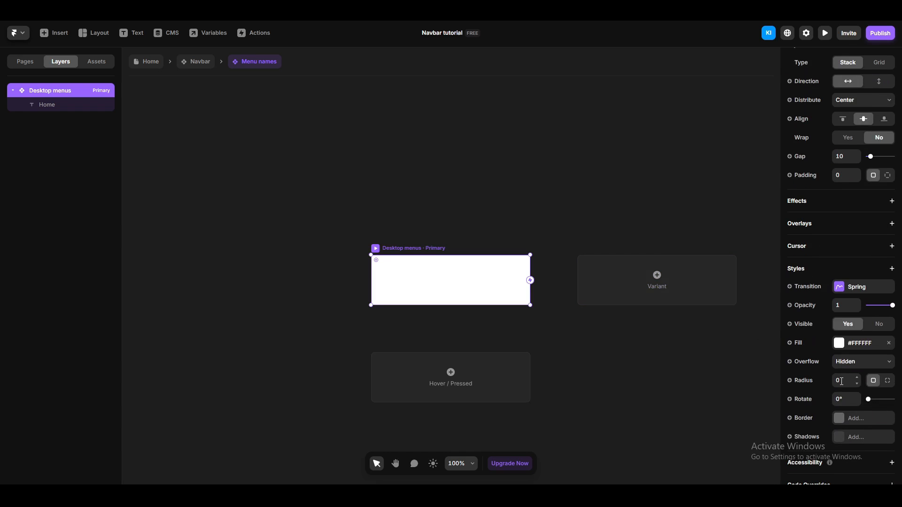
click(889, 344)
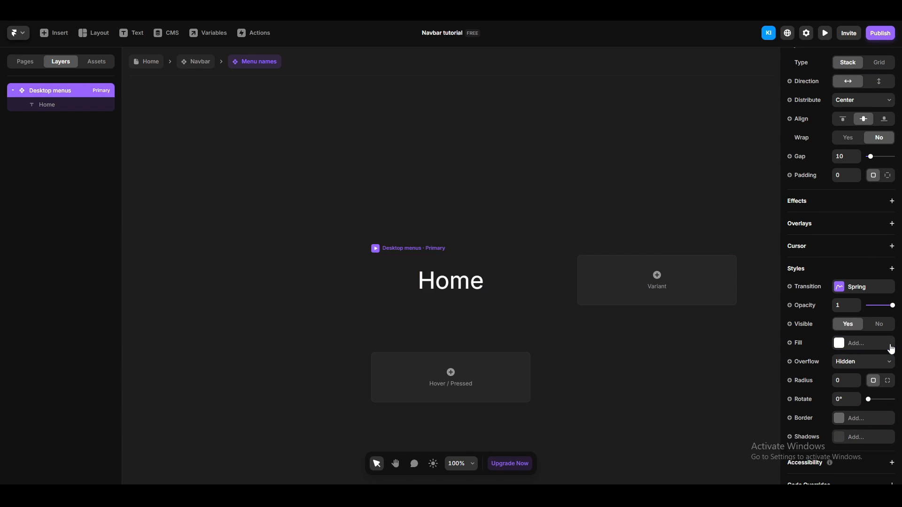
scroll(831, 330, up, 2)
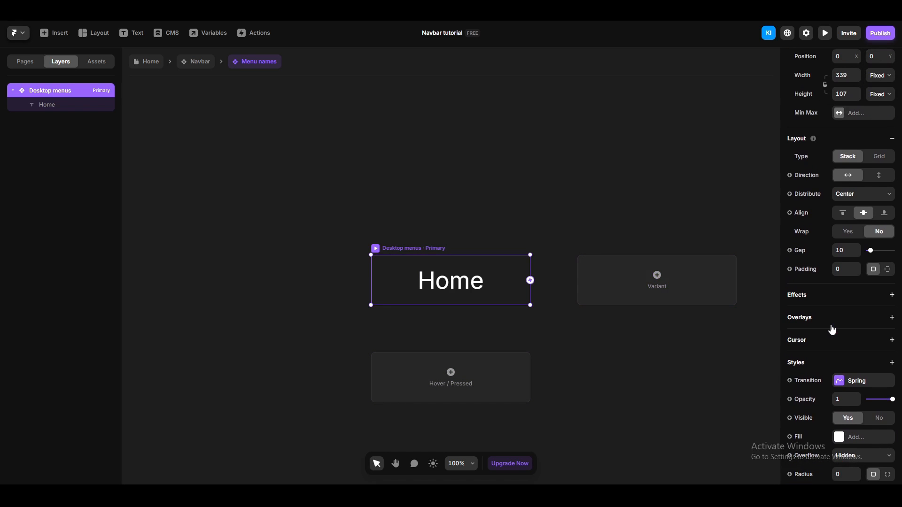
Set the Desktop menus stack's distribution to Start and resize the variant to fit its content.
click(863, 195)
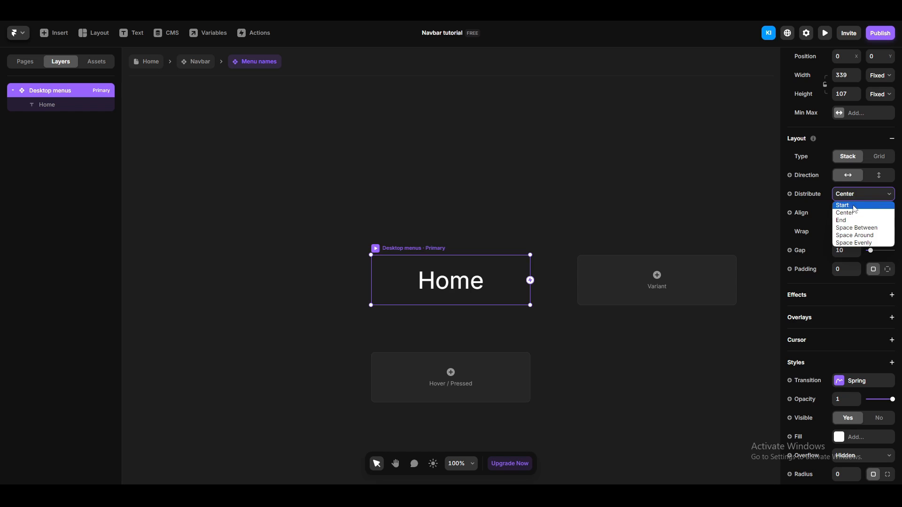
click(842, 205)
click(689, 350)
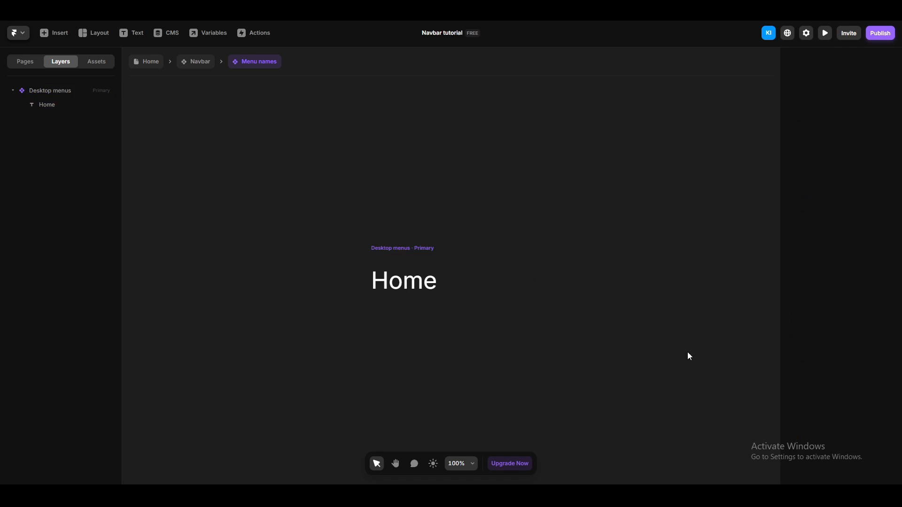
click(64, 90)
right_click(65, 91)
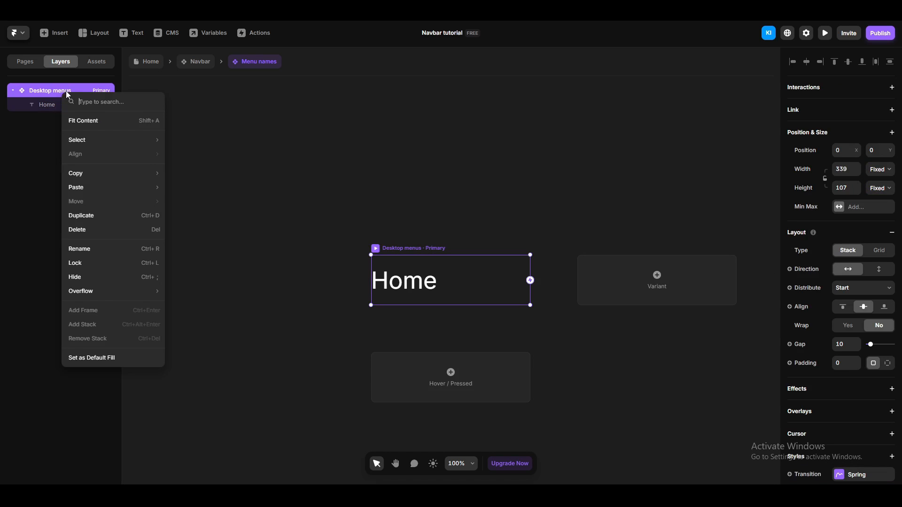
click(108, 124)
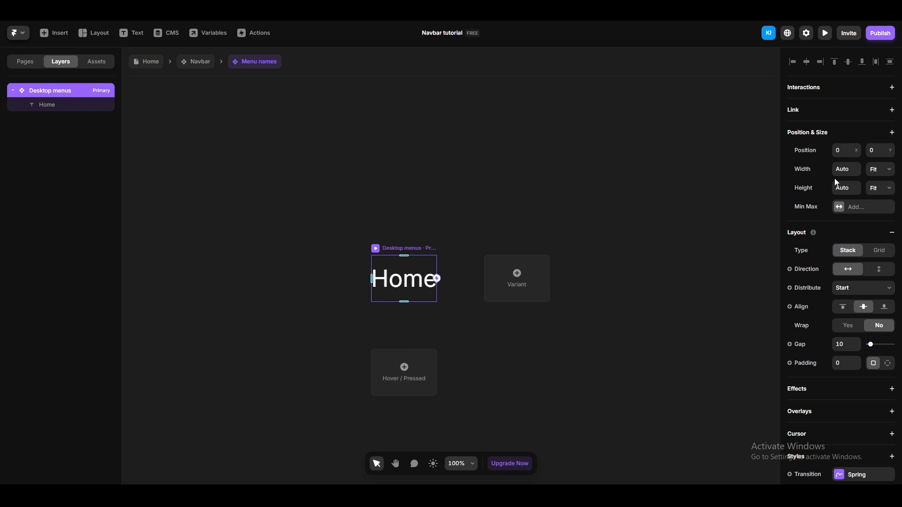
click(348, 284)
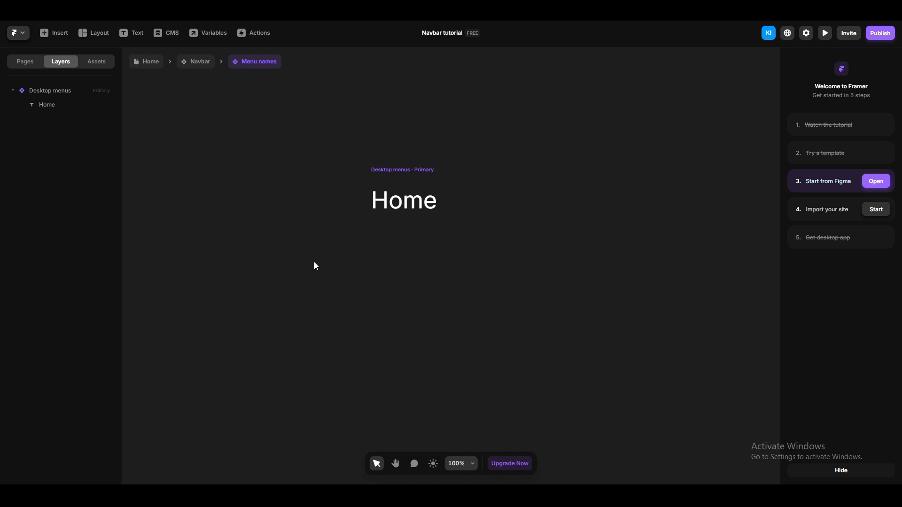
Add a hover variant to the Desktop menus primary variant.
click(384, 169)
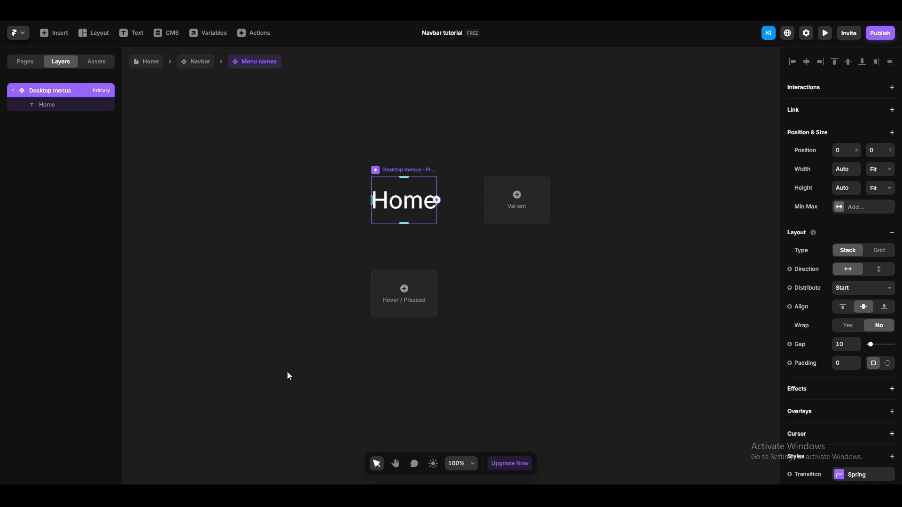
click(399, 302)
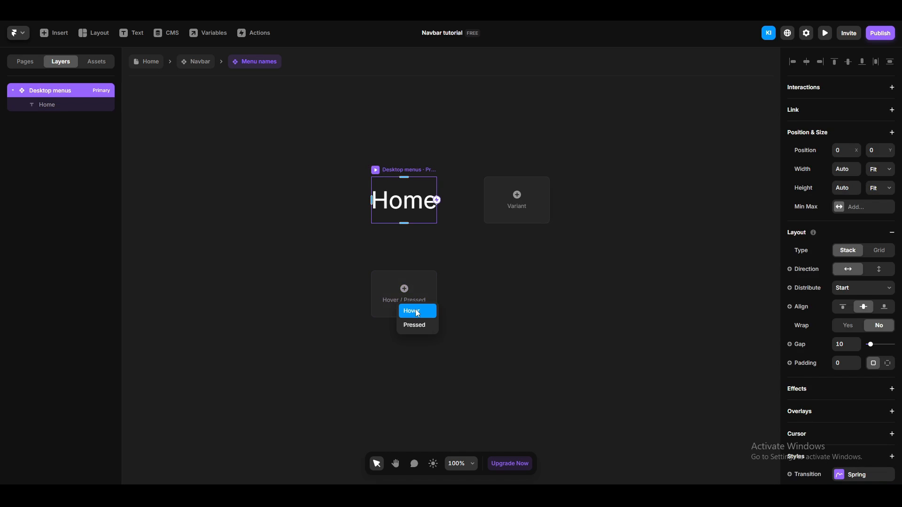
click(417, 311)
Set only the left padding of the Desktop menus hover variant to 10.
scroll(861, 368, down, 4)
scroll(861, 368, up, 2)
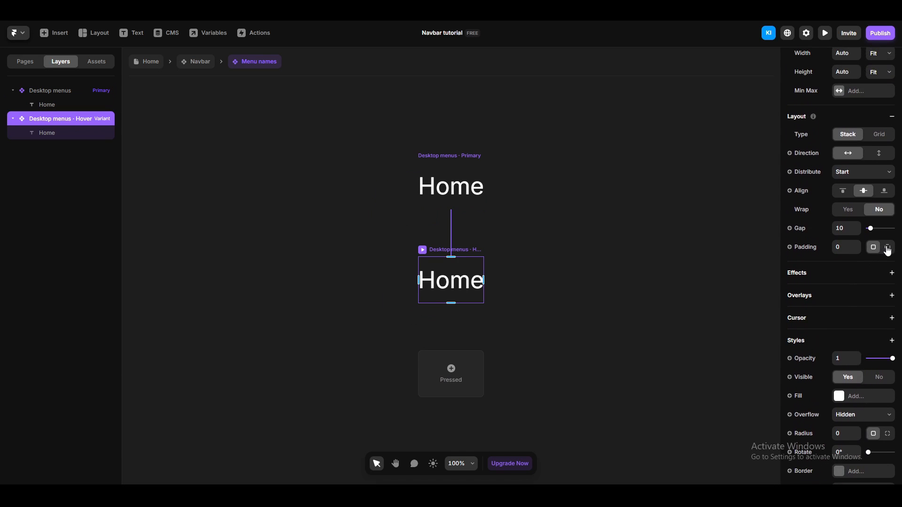
click(887, 248)
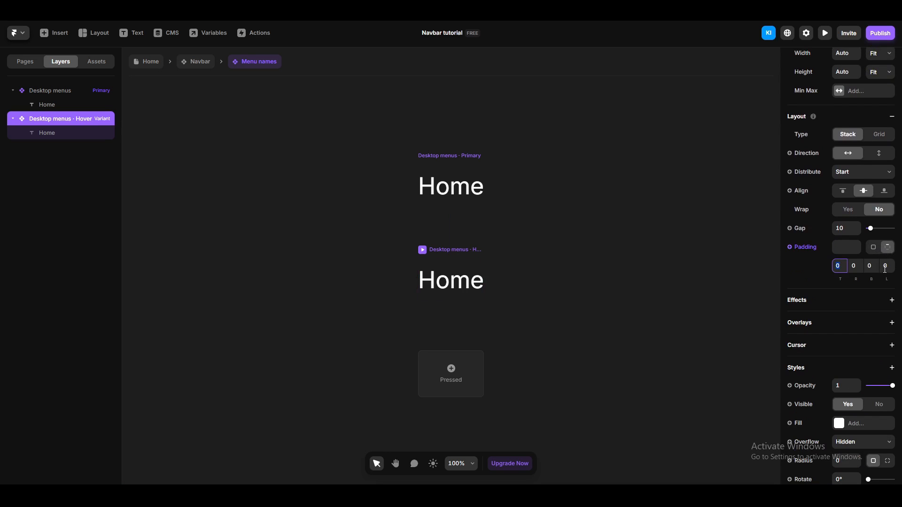
click(885, 266)
text(10)
key(Return)
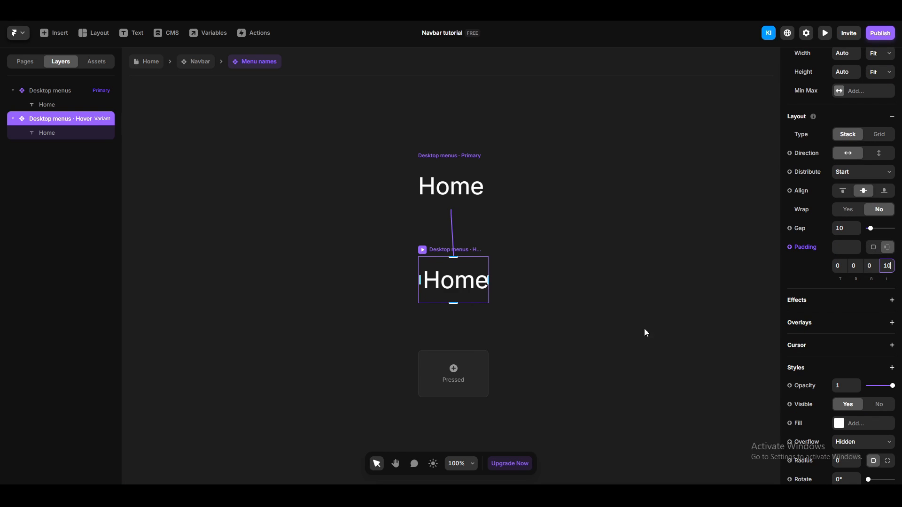
Insert a Hero icon into the hover variant, placed after the Home text.
click(52, 35)
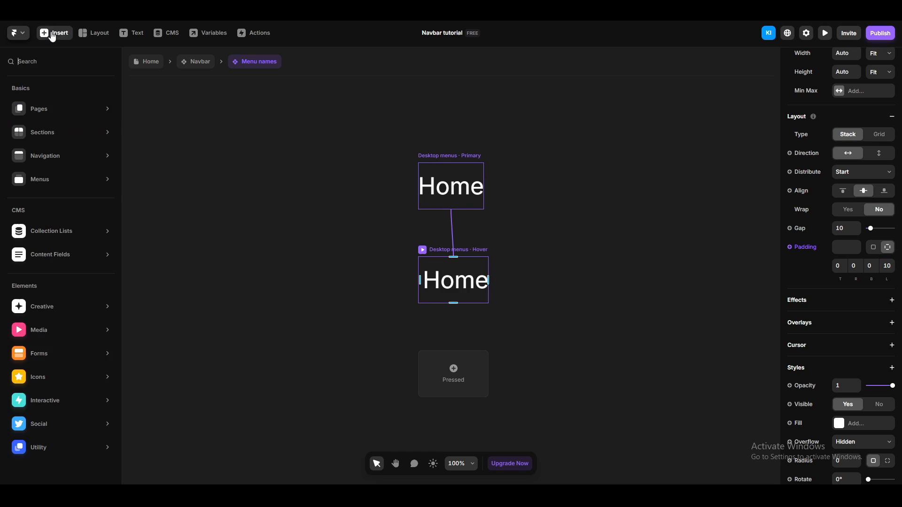
text(hero)
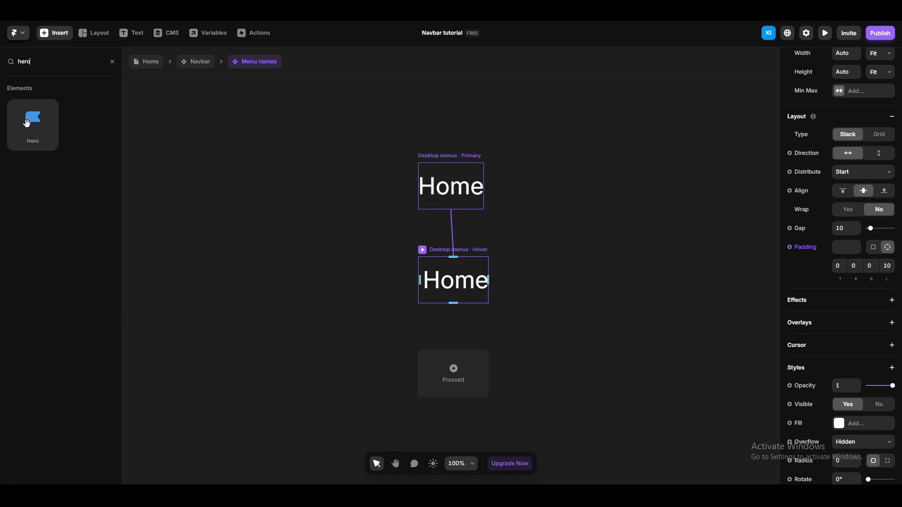
drag(29, 122, 475, 284)
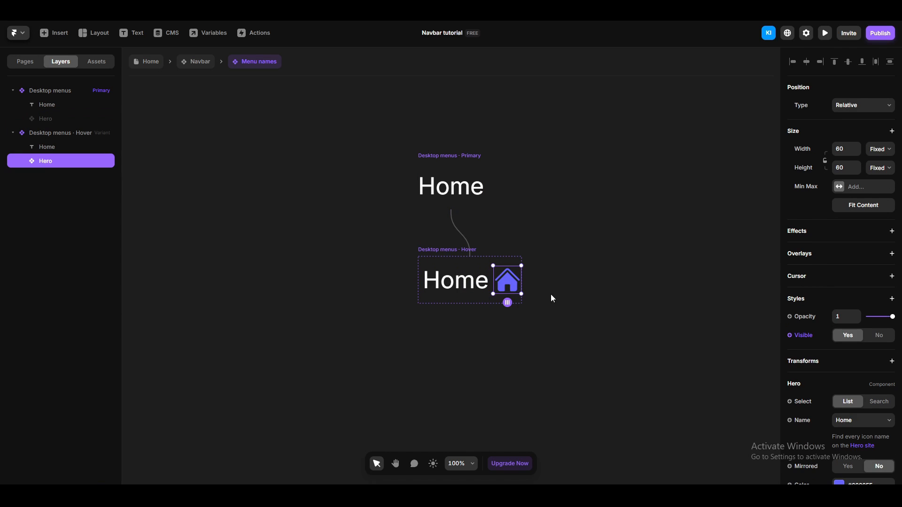
Change the Hero icon in the hover variant to ArrowUpRight.
click(864, 425)
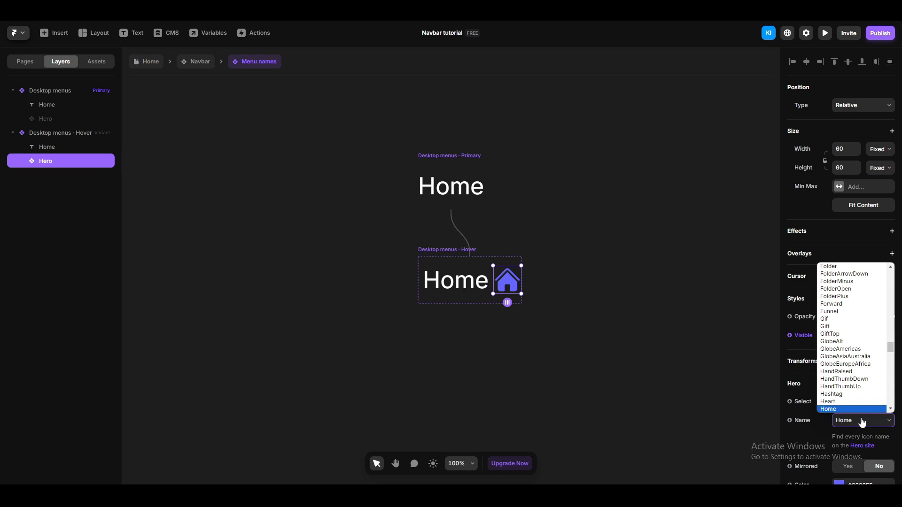
text(arr)
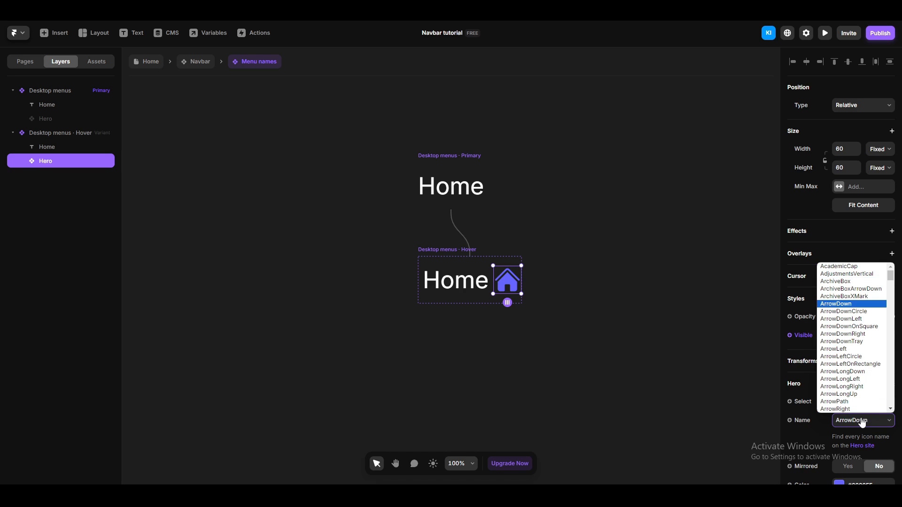
key(Down)
key(Down)
key(Down)
key(Down)
key(Down)
key(Down)
key(Down)
key(Down)
key(Down)
key(Down)
key(Down)
key(Down)
key(Down)
key(Down)
key(Down)
key(Down)
key(Down)
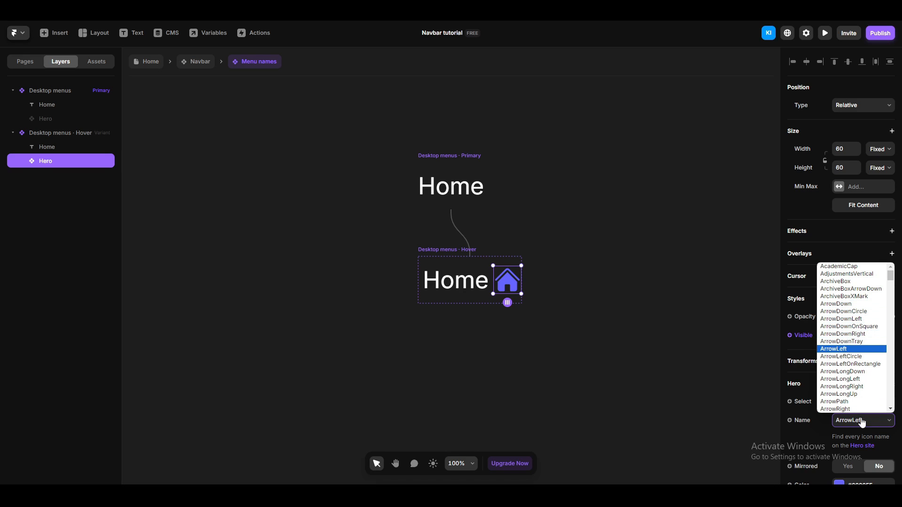
key(Down)
key(Down)
key(Down)
key(Down)
key(Down)
key(Down)
key(Down)
key(Down)
key(Down)
key(Down)
key(Down)
key(Down)
key(Down)
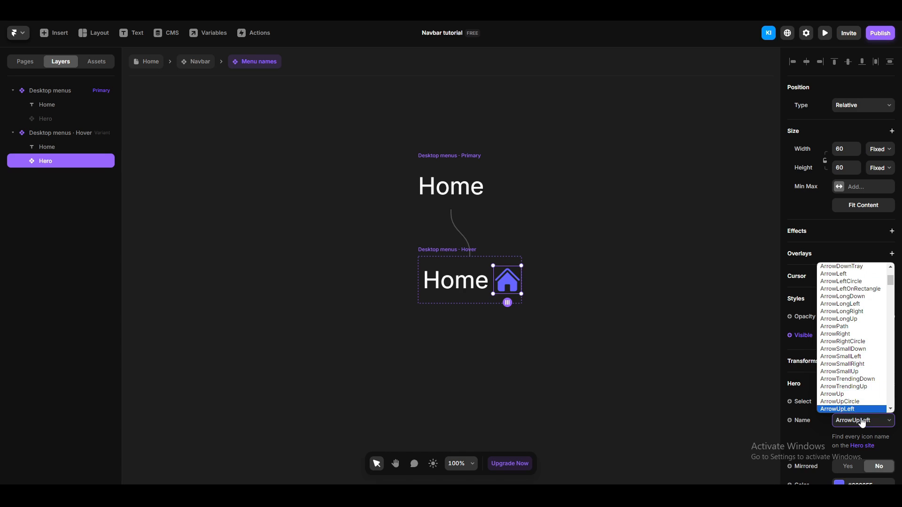
key(Up)
key(Up)
key(Up)
key(Return)
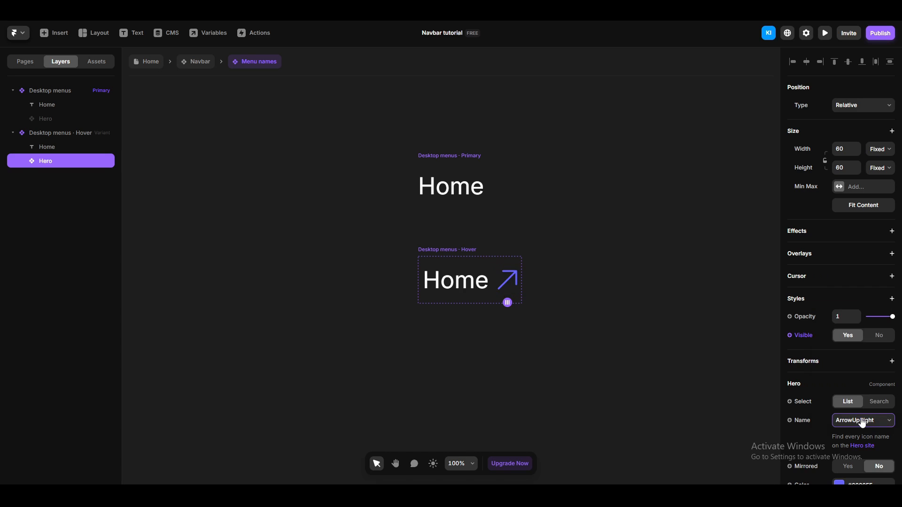
Apply the Primary color style to the arrow icon and the Home text in the hover variant.
scroll(822, 427, down, 2)
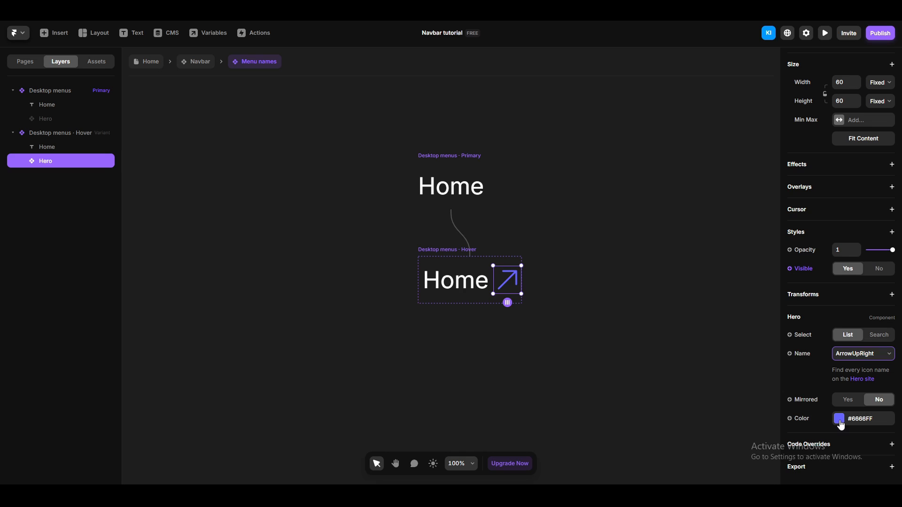
click(838, 420)
click(689, 449)
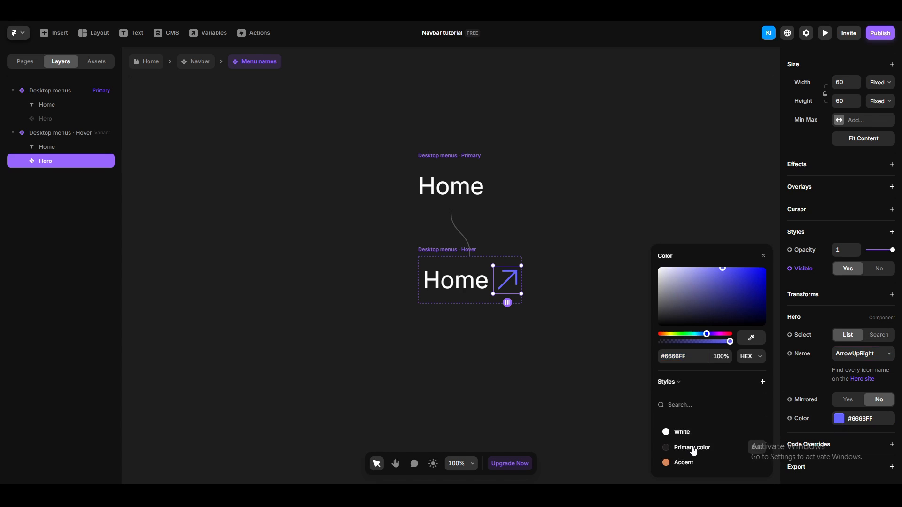
click(462, 292)
scroll(858, 455, down, 3)
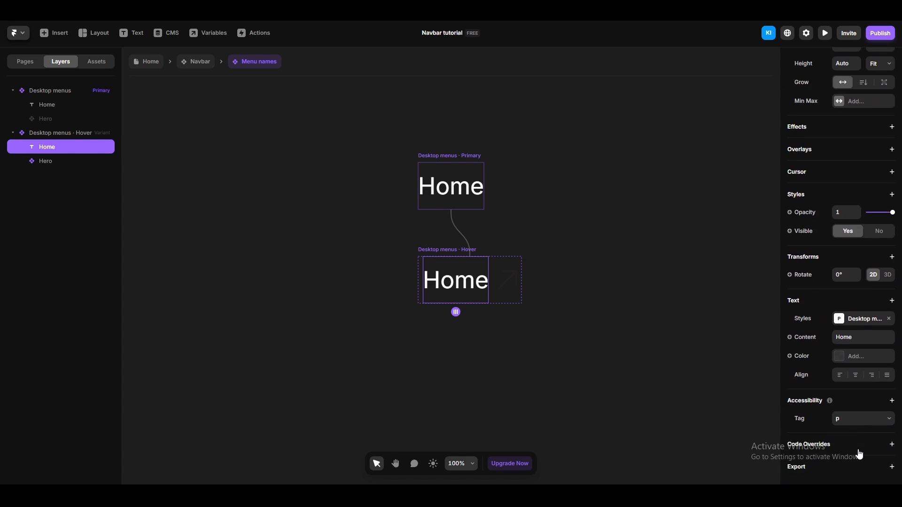
click(839, 358)
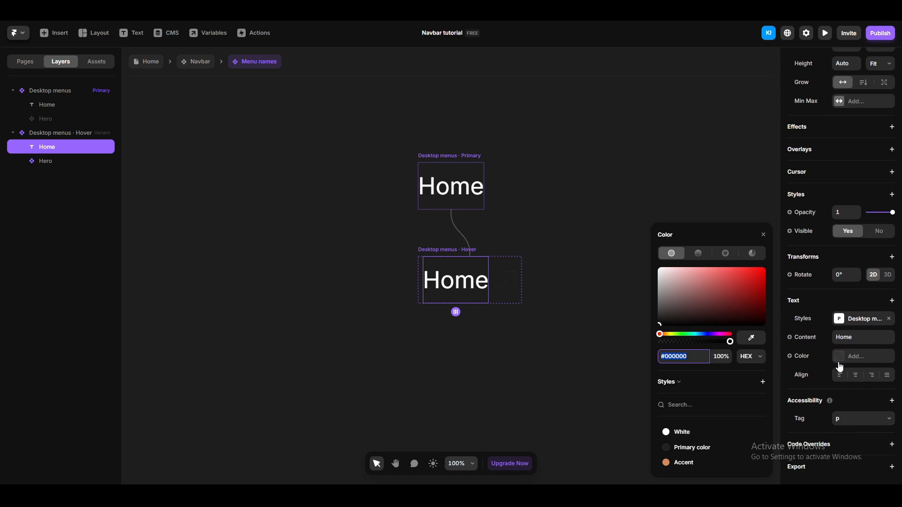
click(689, 449)
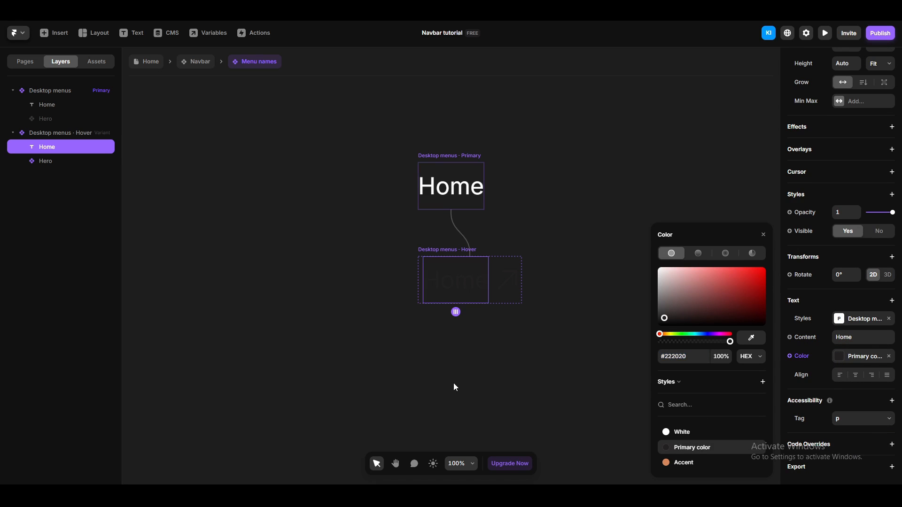
Wrap the hover variant's Home text and Hero icon in a stack and set the stack's width to auto.
shift+click(55, 163)
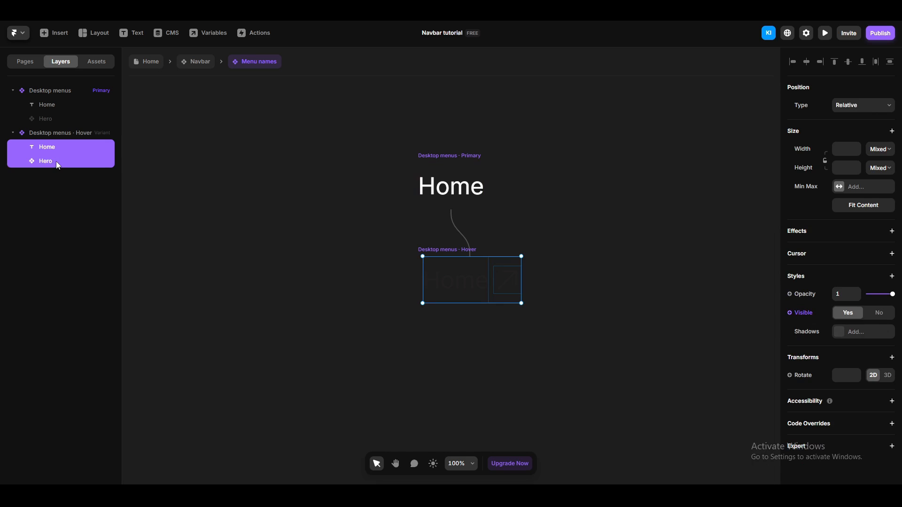
right_click(56, 163)
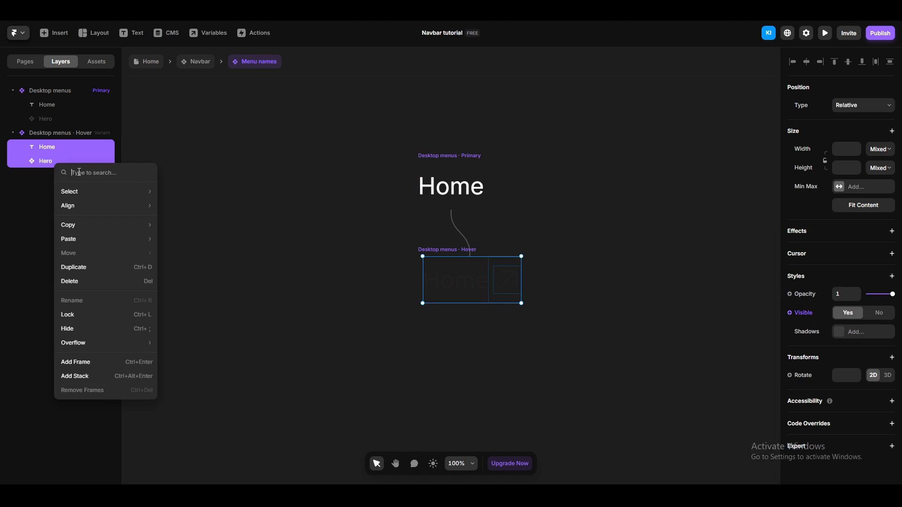
click(86, 376)
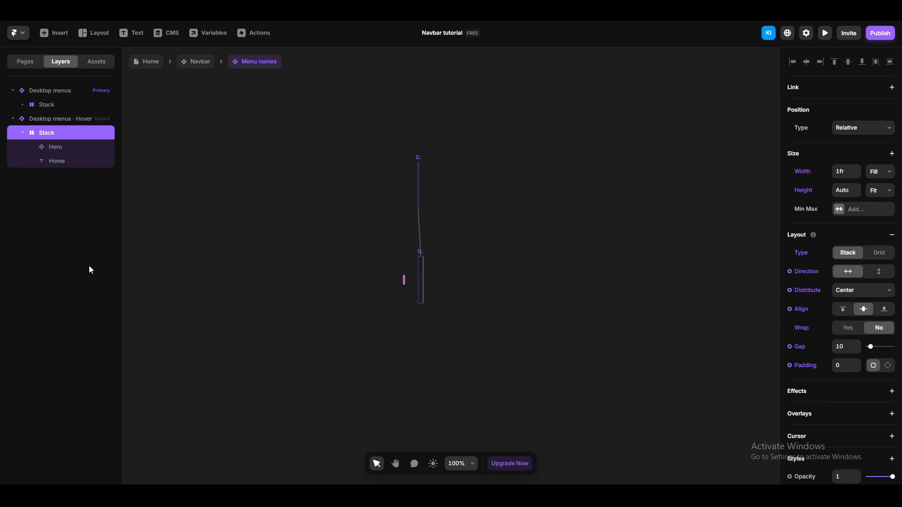
click(844, 171)
text(auto)
key(Return)
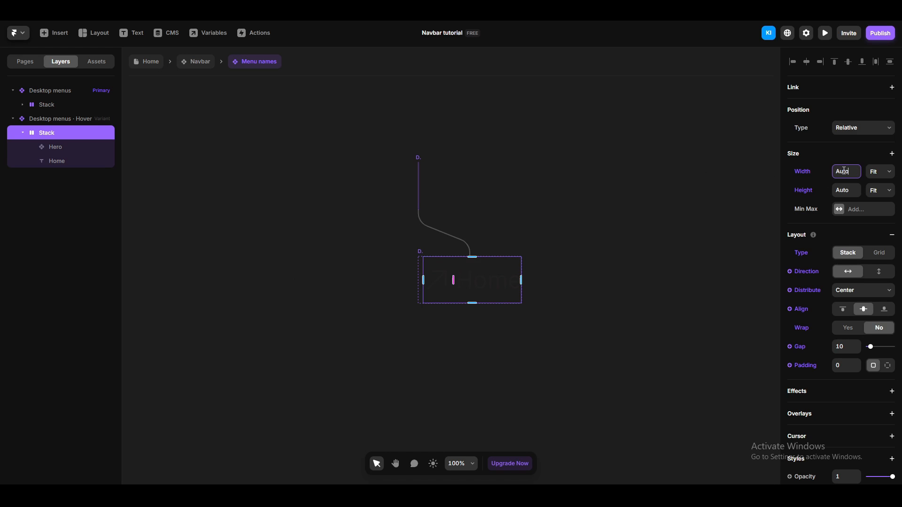
Try to reorder the Home text layer ahead of the Hero icon within the hover variant's stack.
drag(57, 161, 56, 139)
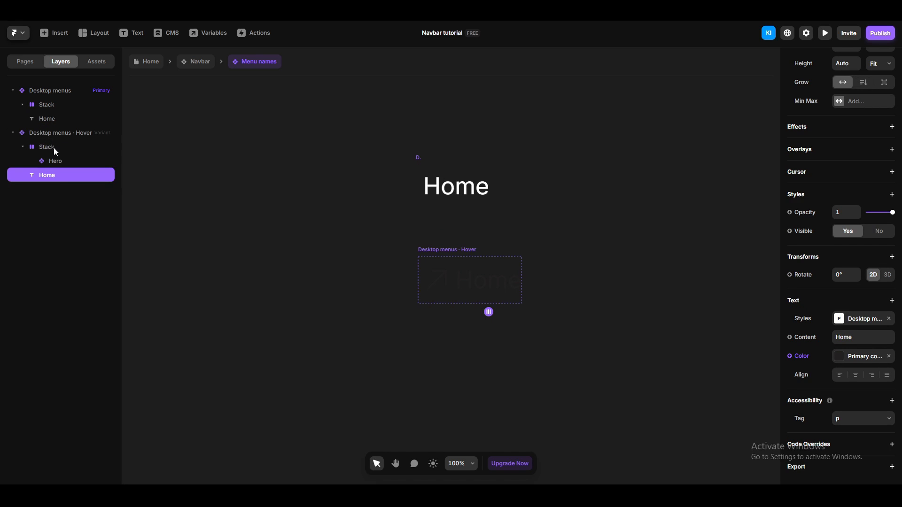
mouse_move(54, 175)
mouse_down()
mouse_move(64, 161)
mouse_move(65, 170)
mouse_up()
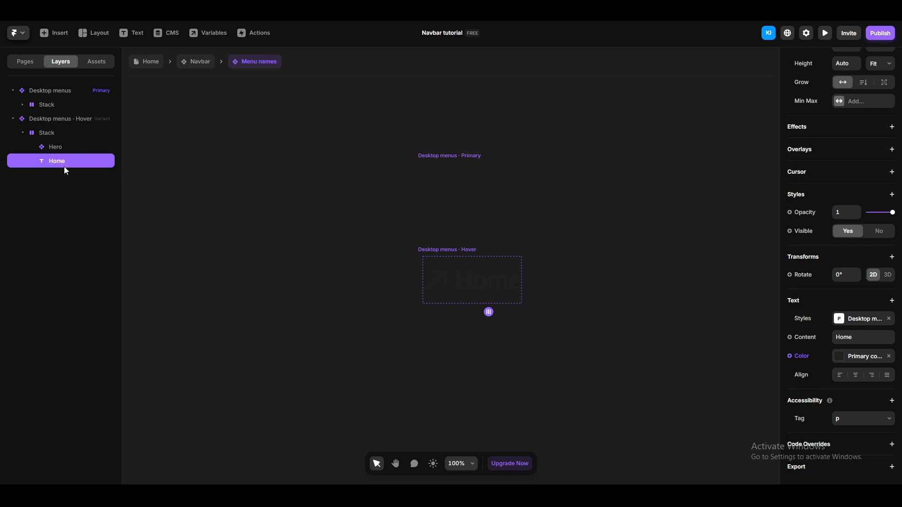
Fill the hover variant's inner stack with the White color style.
click(47, 133)
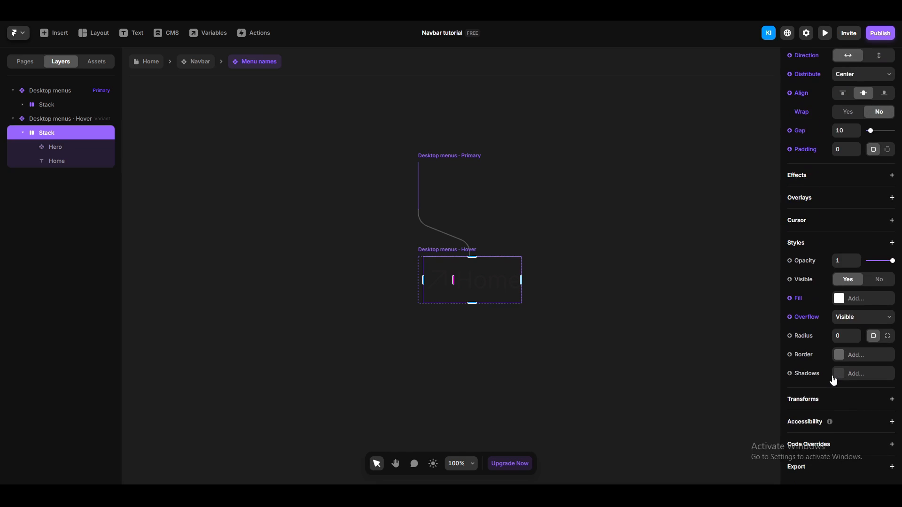
click(839, 299)
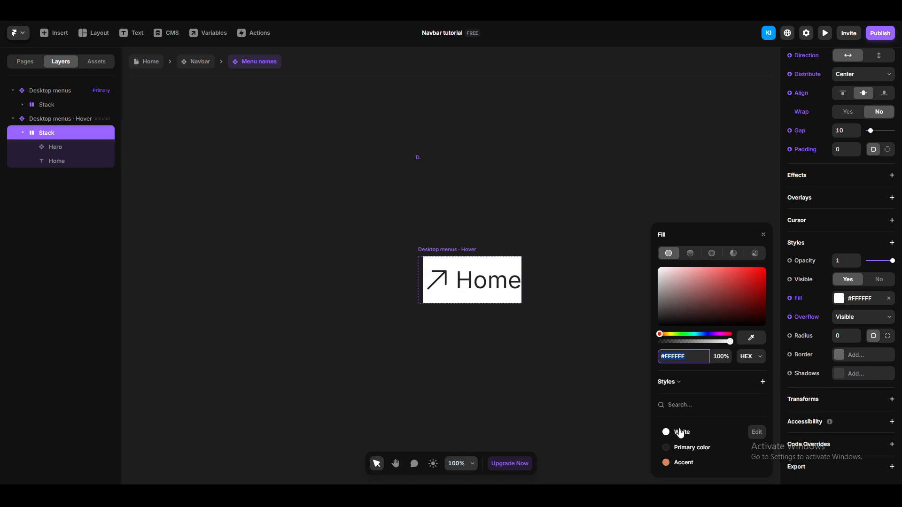
click(427, 398)
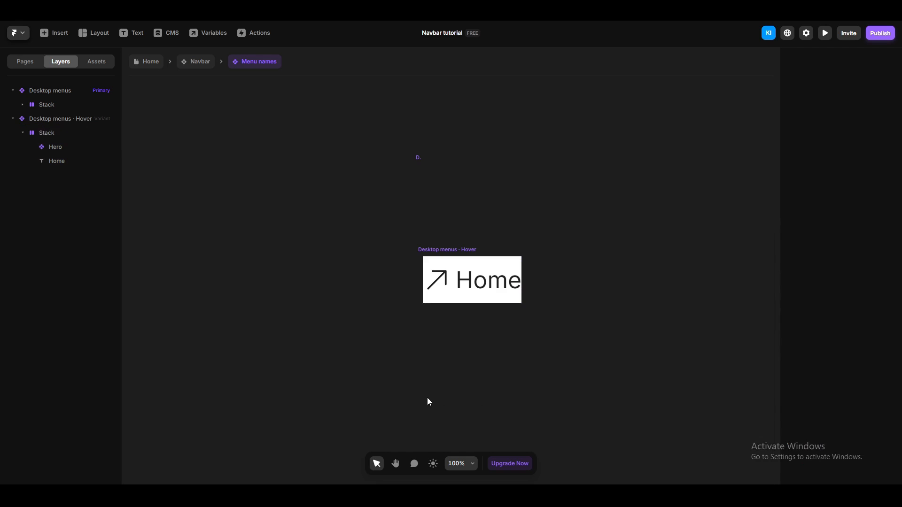
Move the arrow icon after the Home text inside the hover variant's white stack.
click(441, 284)
drag(441, 284, 507, 285)
click(462, 329)
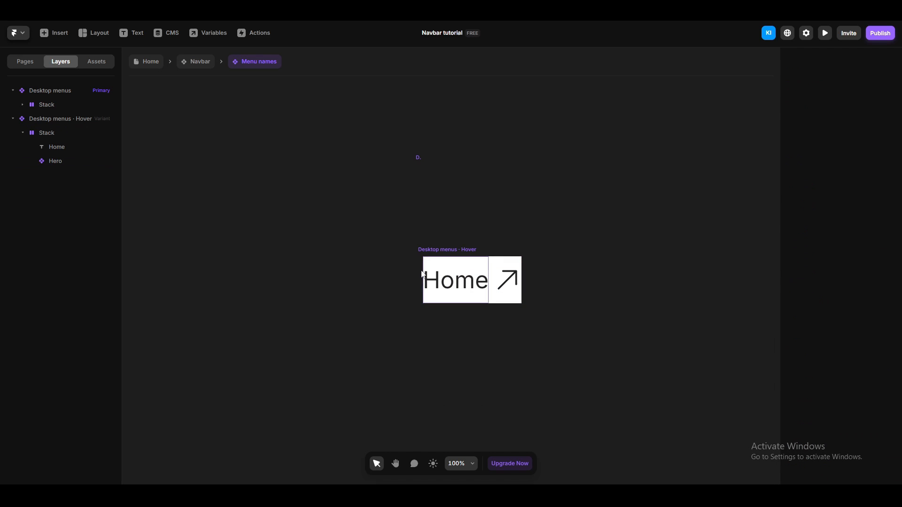
Set the padding of the hover variant's white stack to 10 on all sides.
click(35, 133)
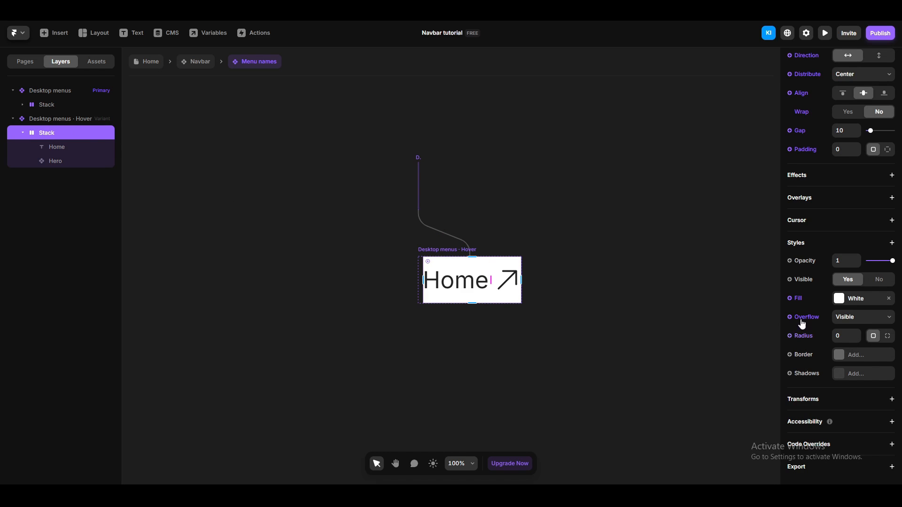
scroll(826, 328, up, 1)
click(845, 197)
text(10)
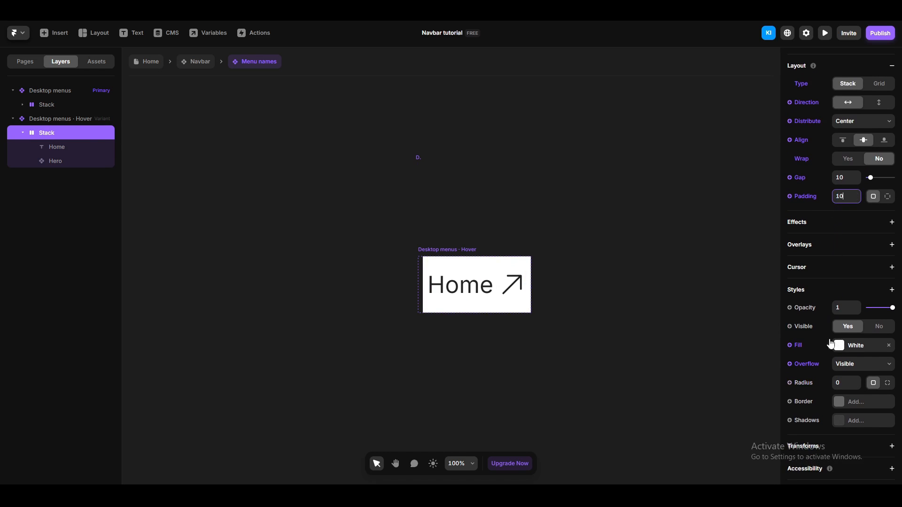
Set the corner radius of the hover variant's white stack to 10 and rename the stack as Name and icon.
click(836, 382)
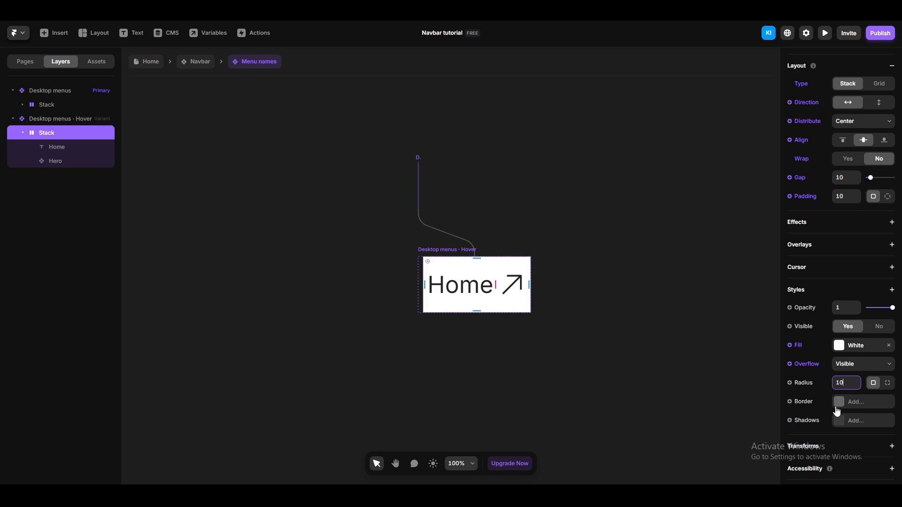
double_click(51, 136)
text(Name and)
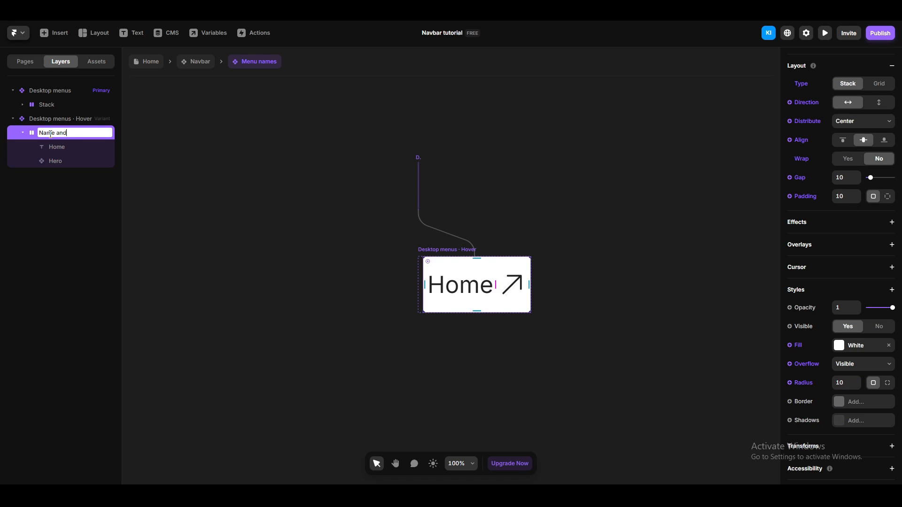
text( icon)
key(Return)
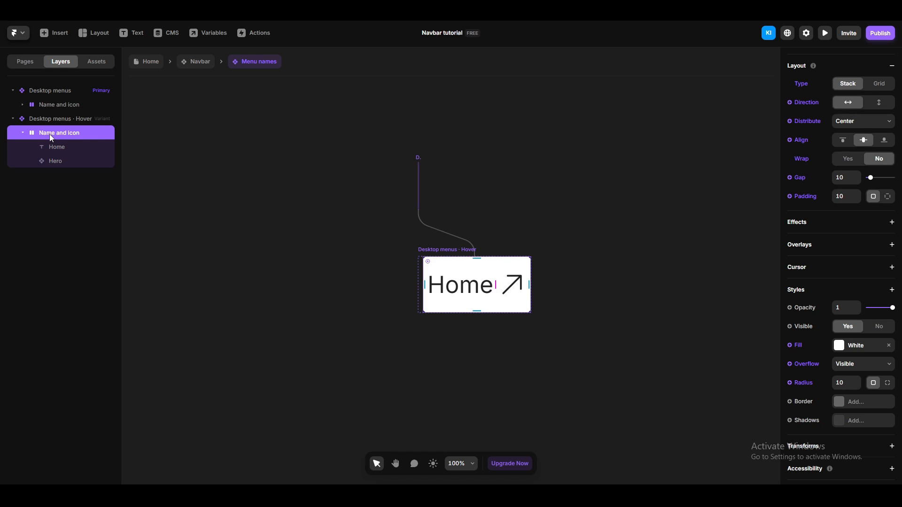
Set the width of the primary variant's Name and icon stack to auto and preview the component's hover effect.
click(53, 104)
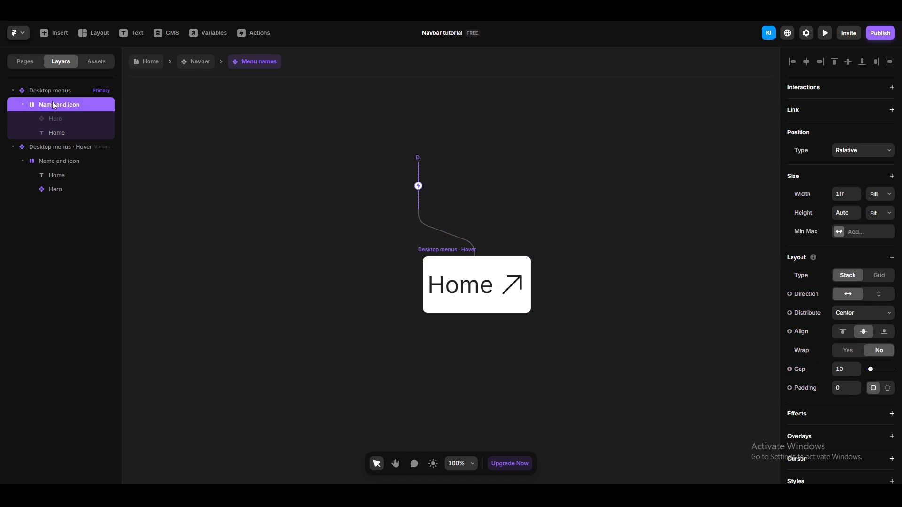
click(840, 193)
text(auto)
key(Return)
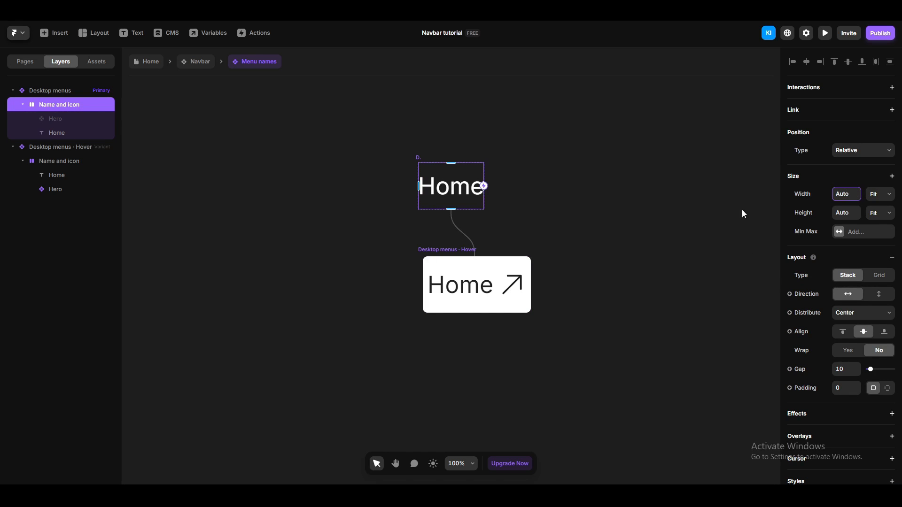
click(624, 314)
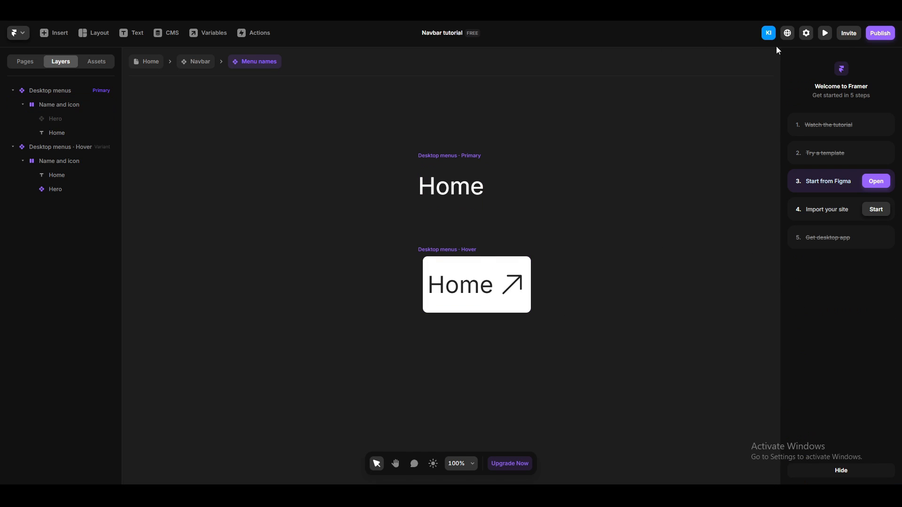
click(827, 36)
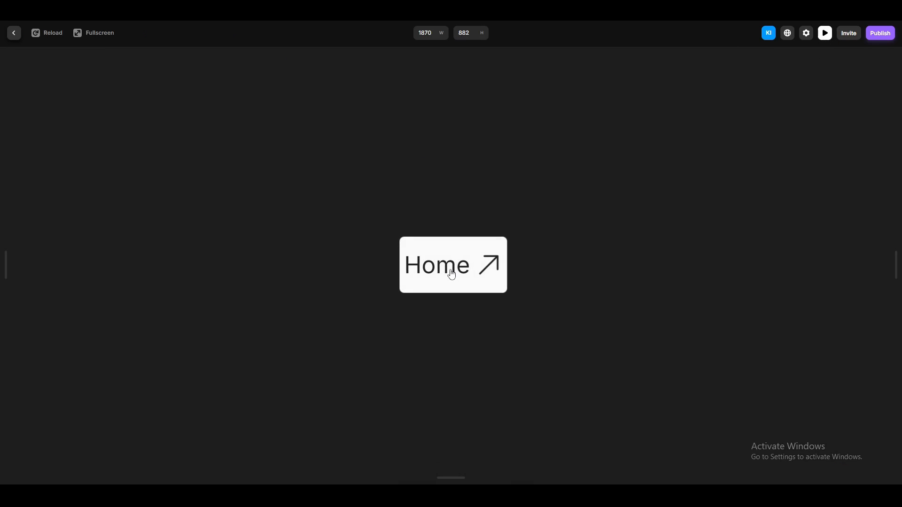
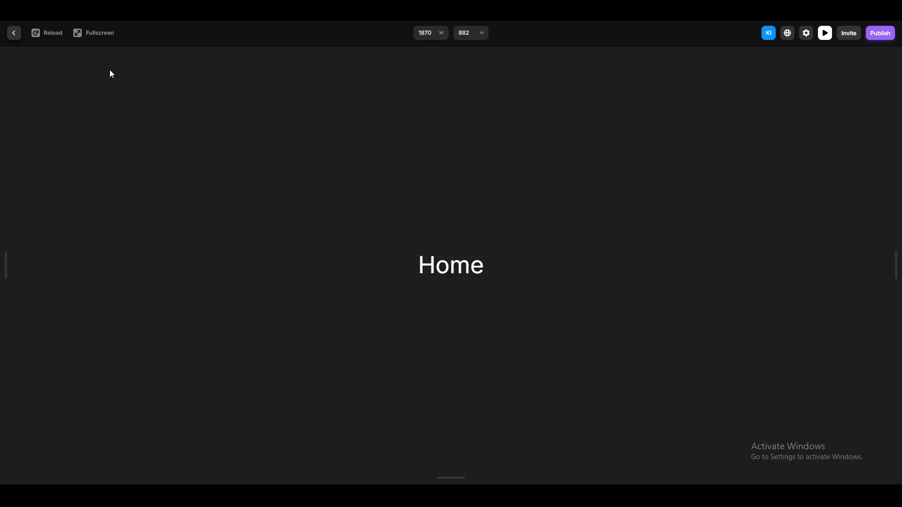
click(14, 34)
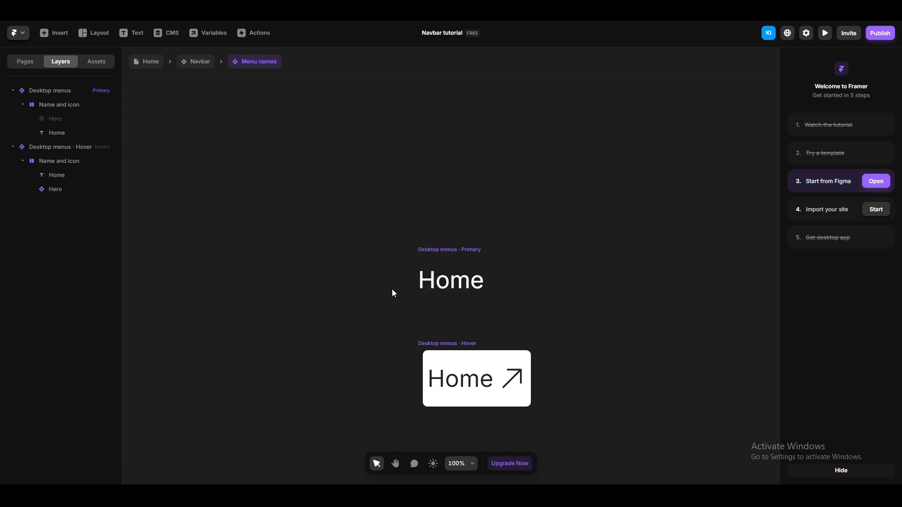
Set the line height of the Home text's Desktop menu text style to 1.2 em.
click(449, 280)
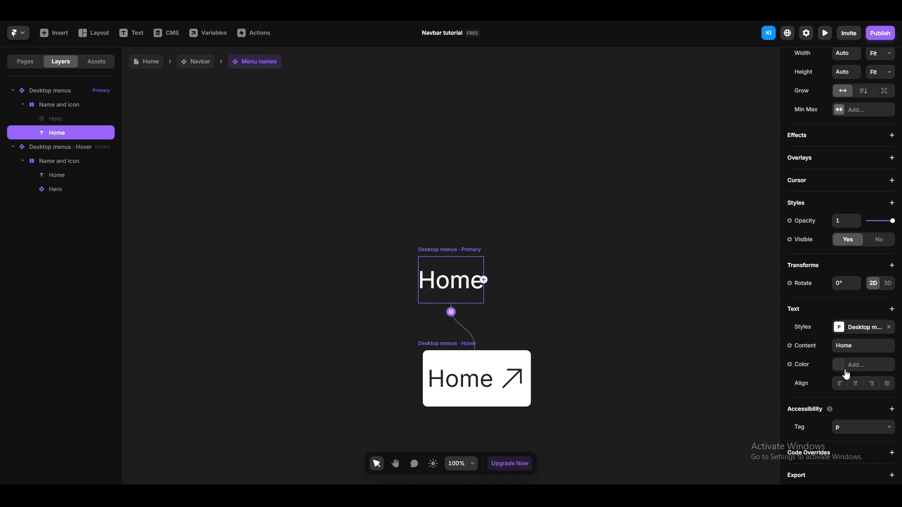
click(861, 328)
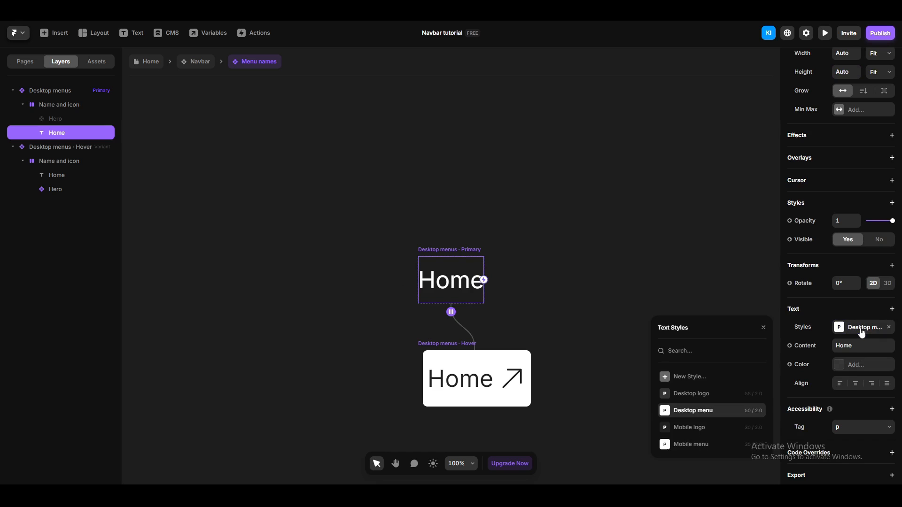
click(758, 412)
click(712, 450)
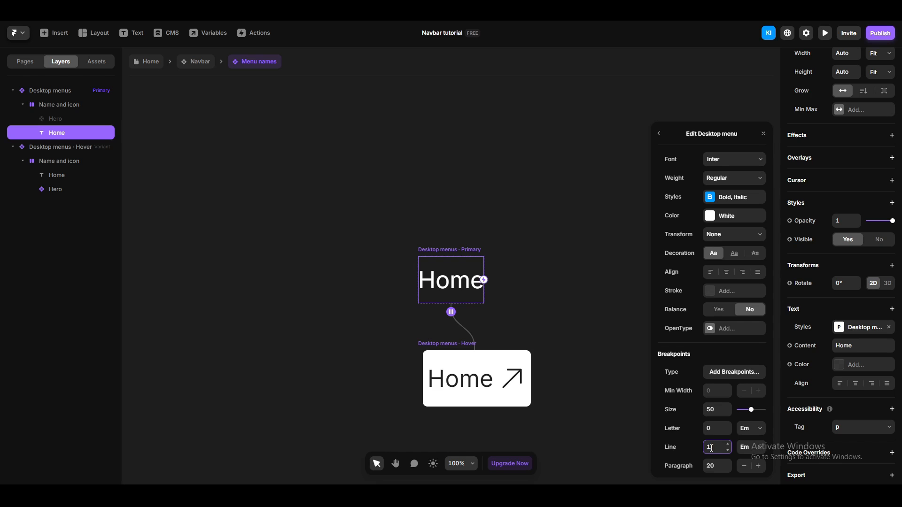
text(.2)
key(Return)
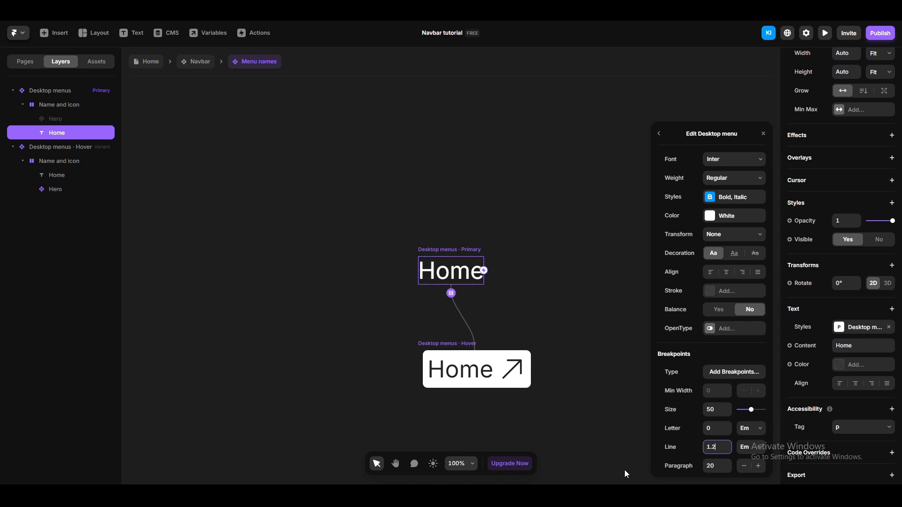
click(564, 441)
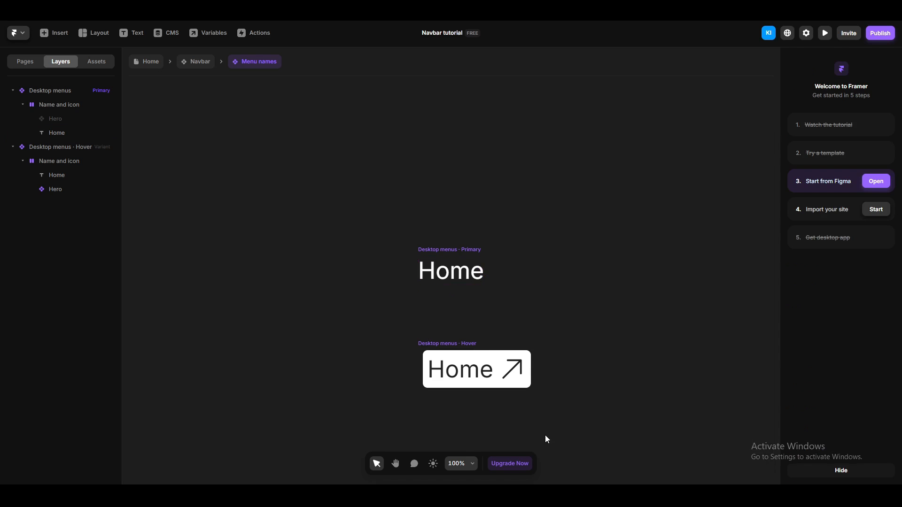
Return to the Navbar component and set the Menu names instance's width and height to auto.
click(198, 65)
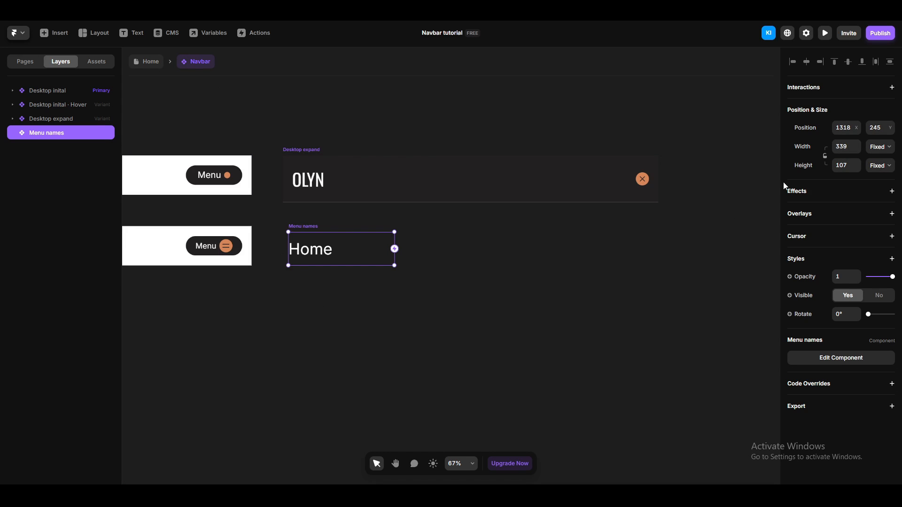
click(841, 146)
text(auto)
key(Tab)
text(a)
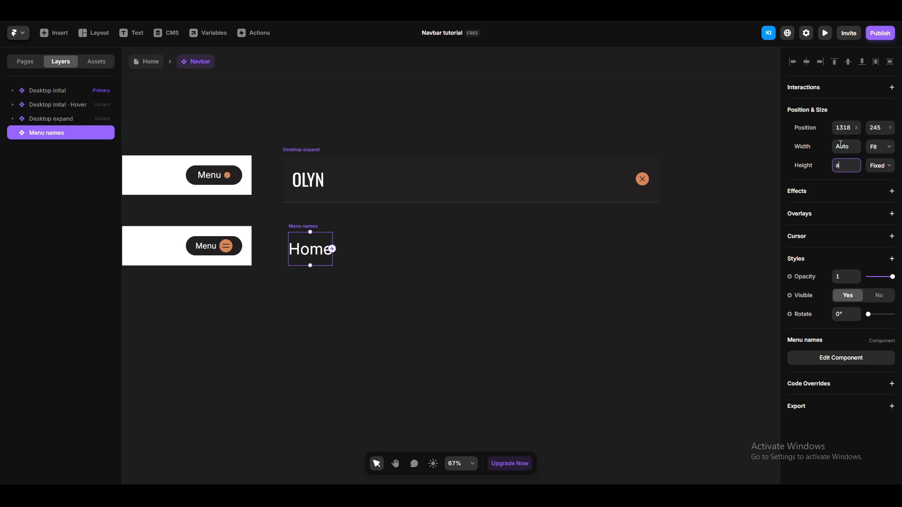
text(uto)
key(Return)
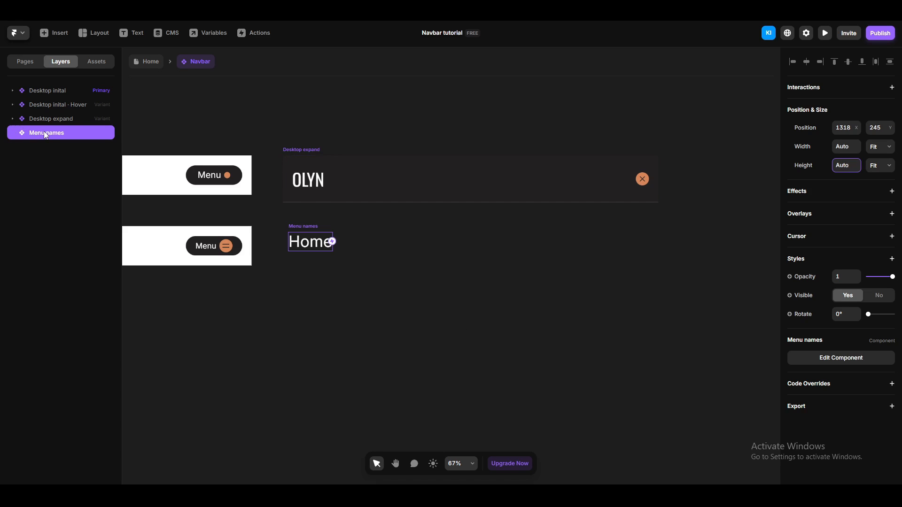
Nest the Menu names instance inside the Desktop expand variant below the logo content and duplicate it six times.
drag(44, 132, 50, 119)
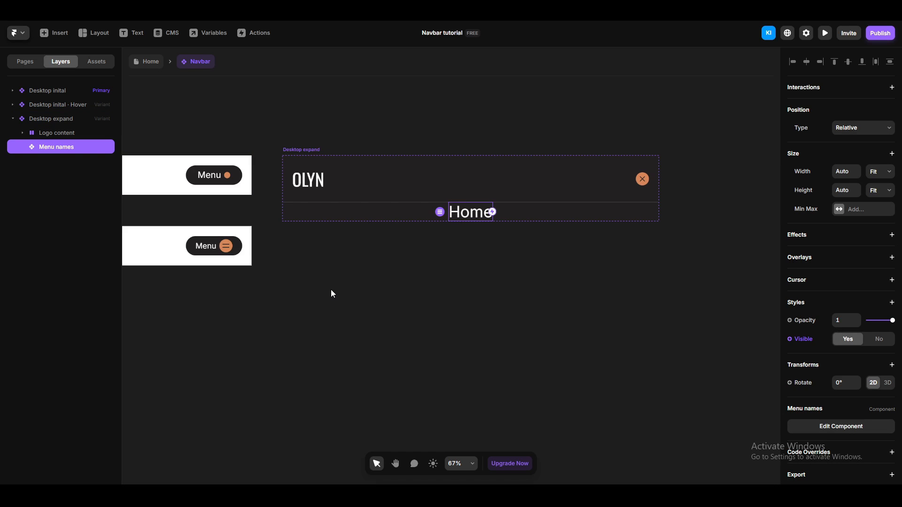
key(ctrl+d)
key(ctrl+d)
key(ctrl+d)
key(ctrl+d)
key(ctrl+d)
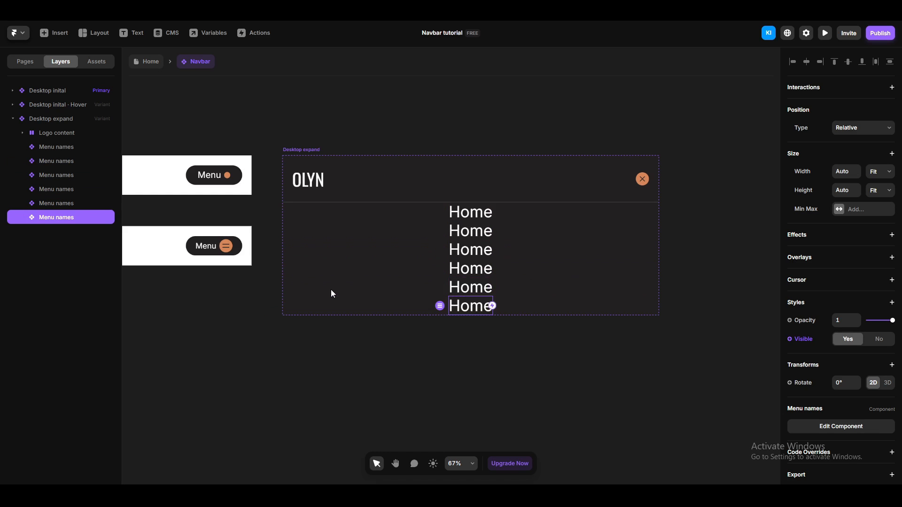
key(ctrl+d)
Wrap the seven Menu names instances in a stack named Menu, distributed to Start and aligned left.
shift+click(56, 147)
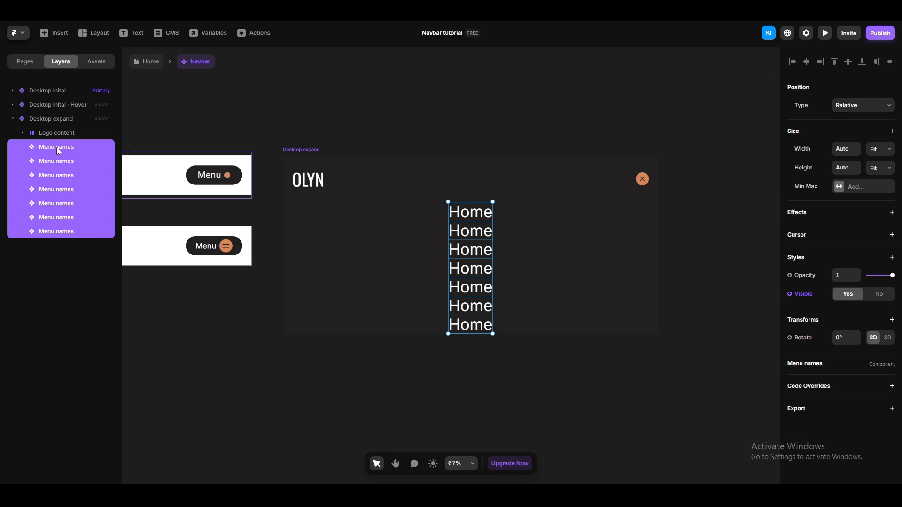
right_click(61, 188)
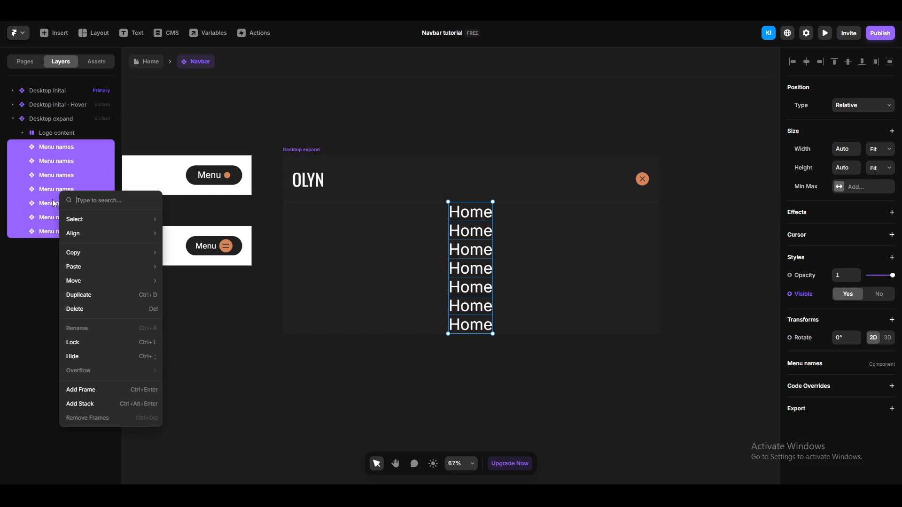
click(103, 405)
double_click(42, 147)
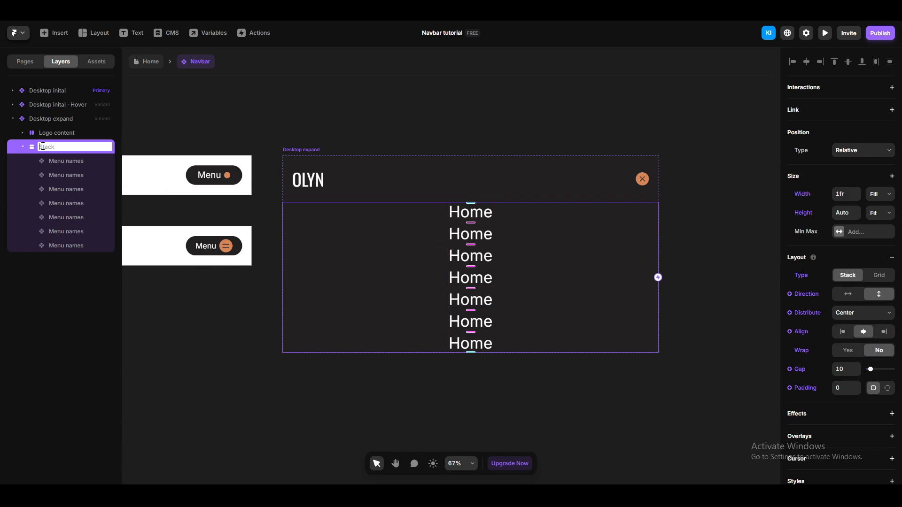
text(Menu)
key(Return)
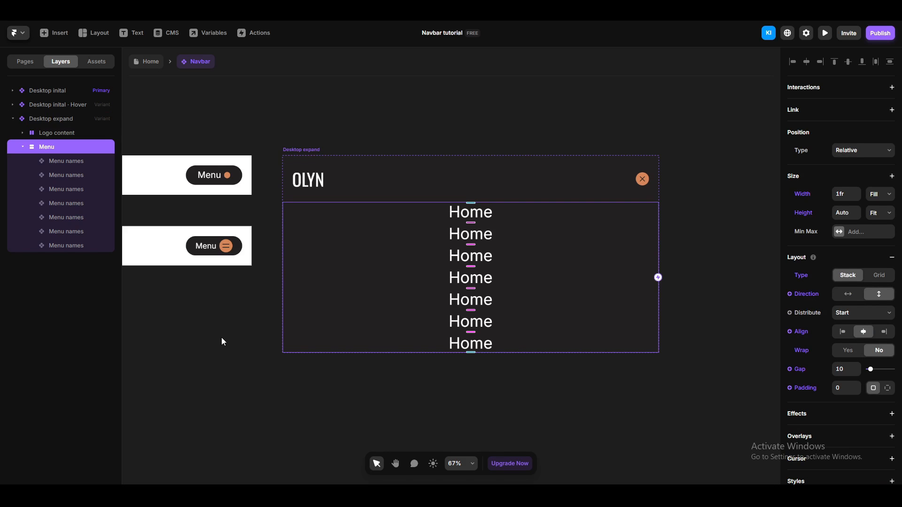
click(843, 335)
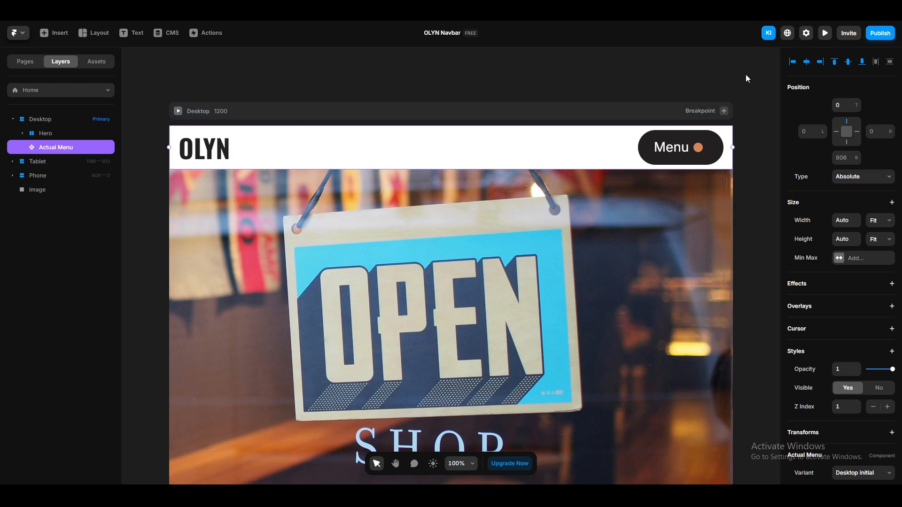
Switch to the finished OLYN Navbar project and preview its opened menu.
click(825, 33)
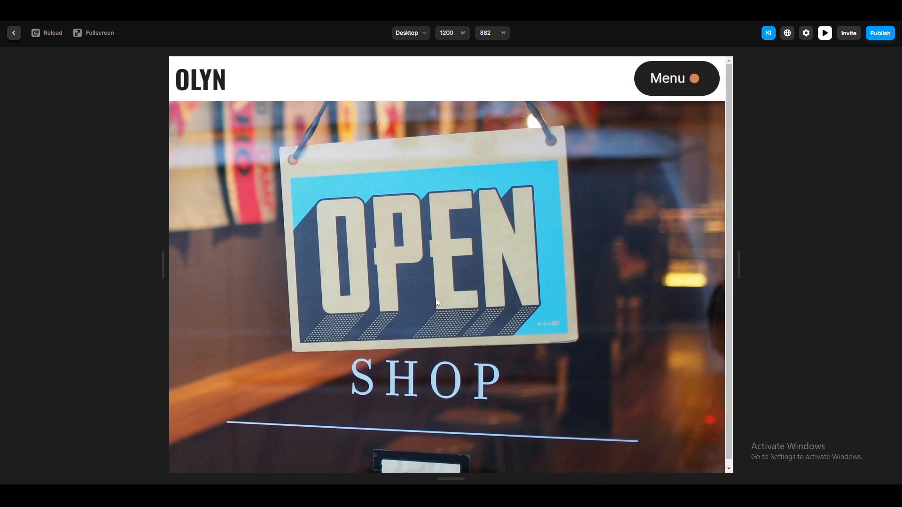
click(676, 78)
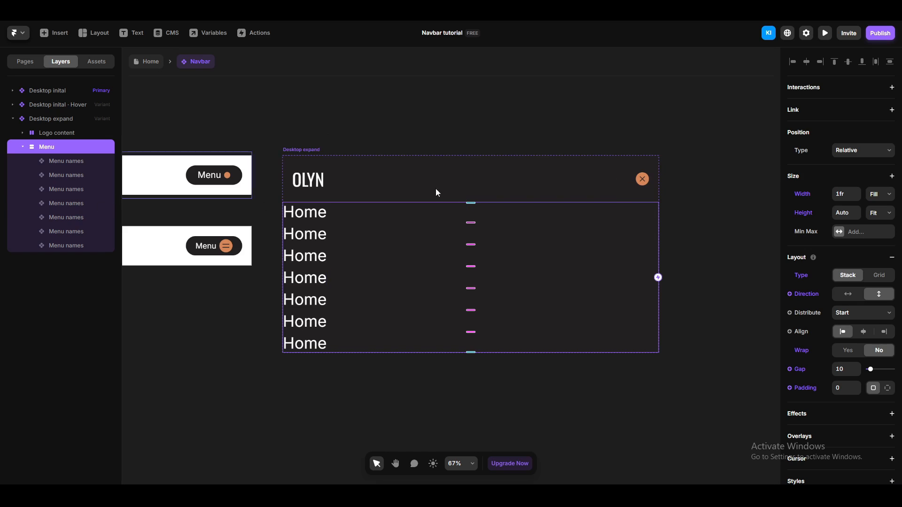
Add a minimum height of 100vh, measured by viewport, to the Menu stack in the Navbar tutorial project.
click(860, 235)
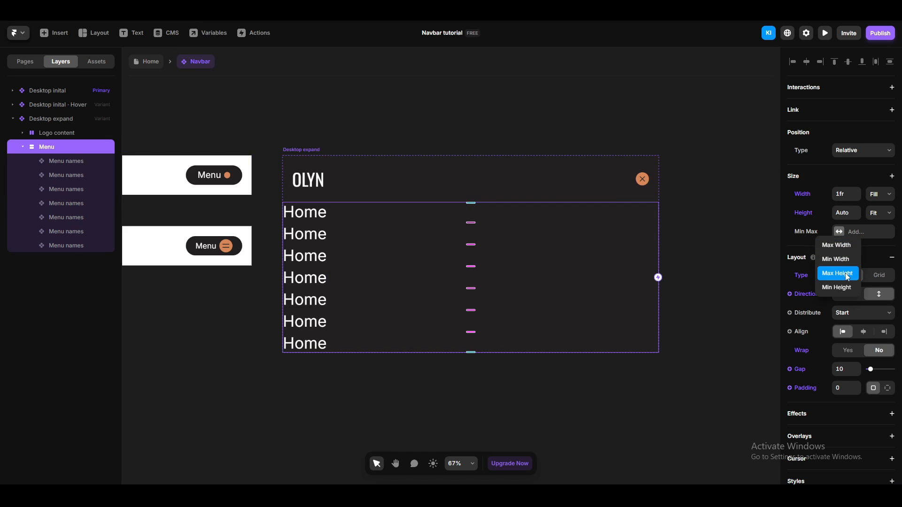
click(836, 287)
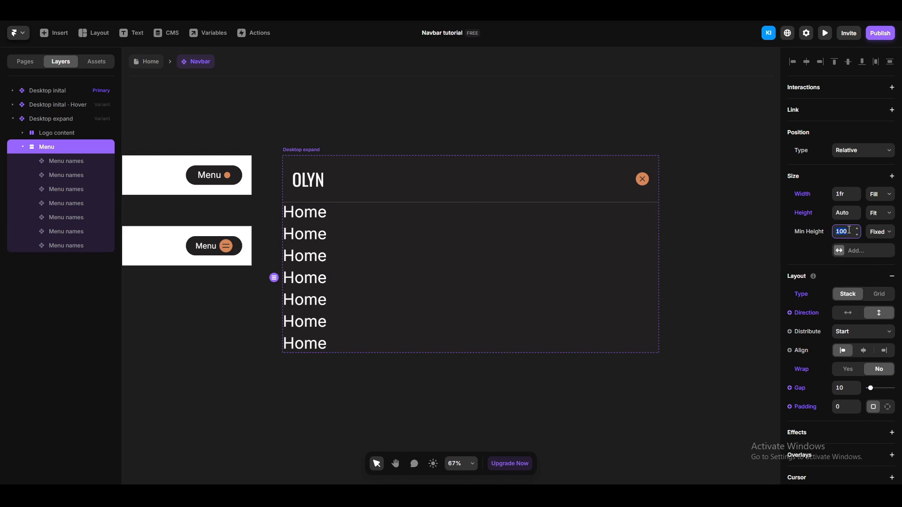
click(877, 232)
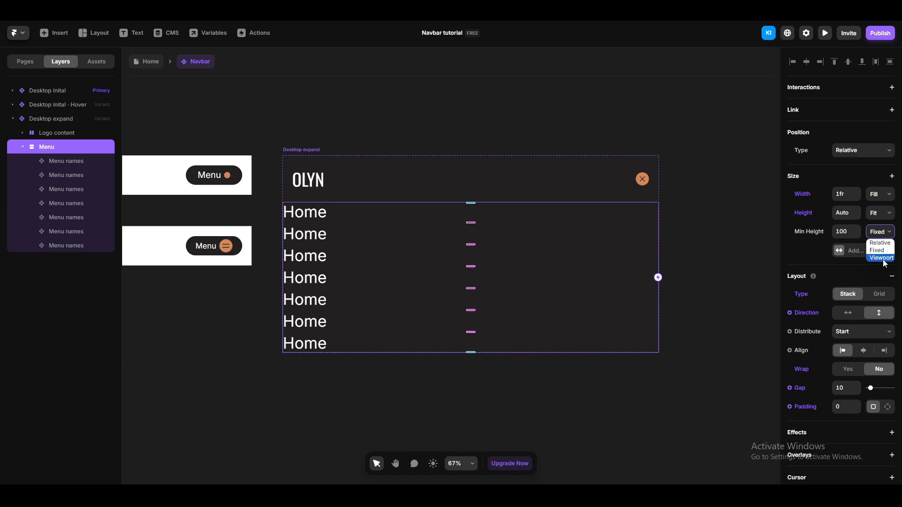
click(882, 259)
click(79, 291)
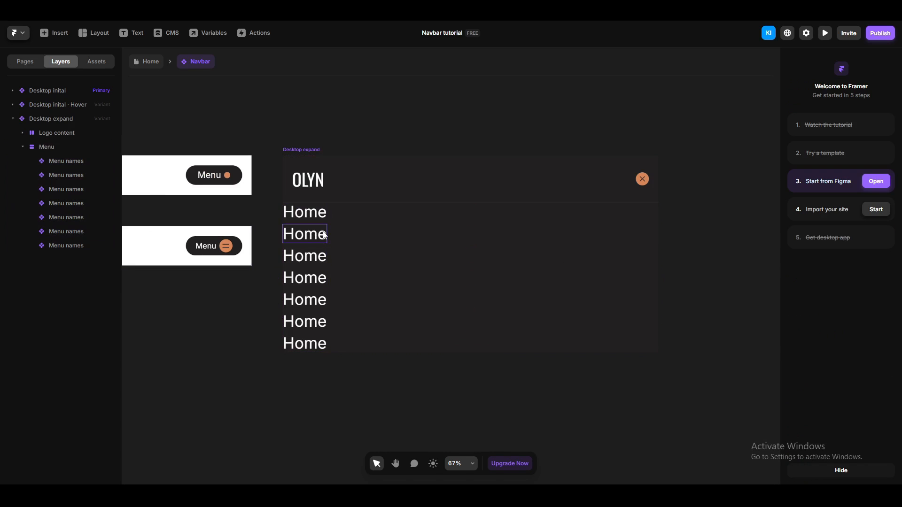
Give the Menu stack individual padding of 40 at the top and 20 on the left.
click(604, 348)
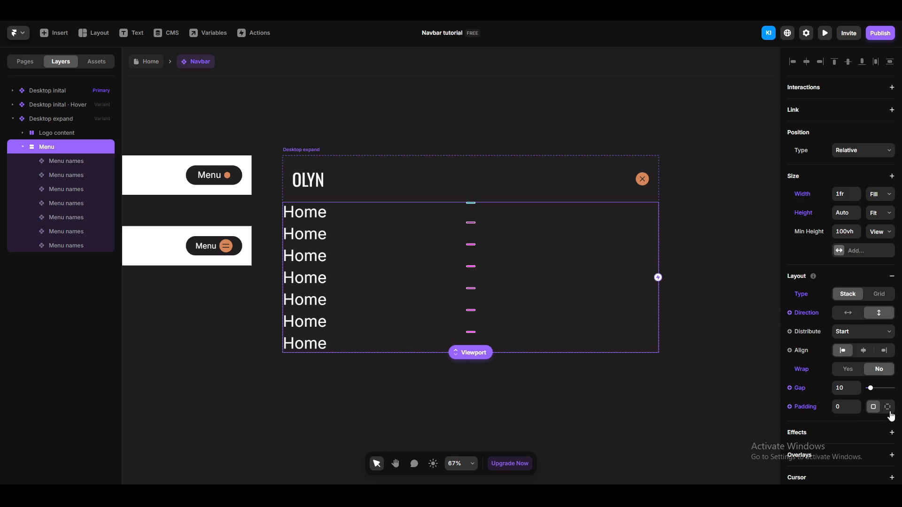
click(887, 407)
click(845, 430)
text(4)
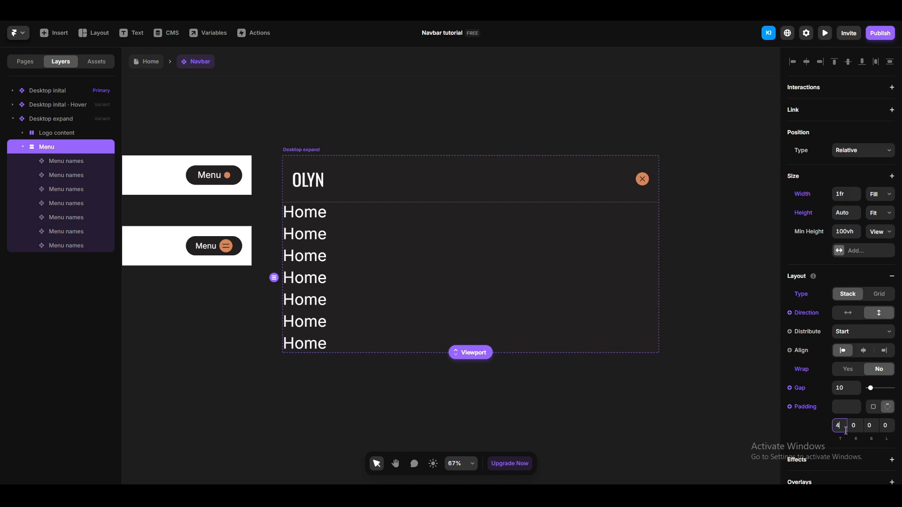
text(0)
click(885, 425)
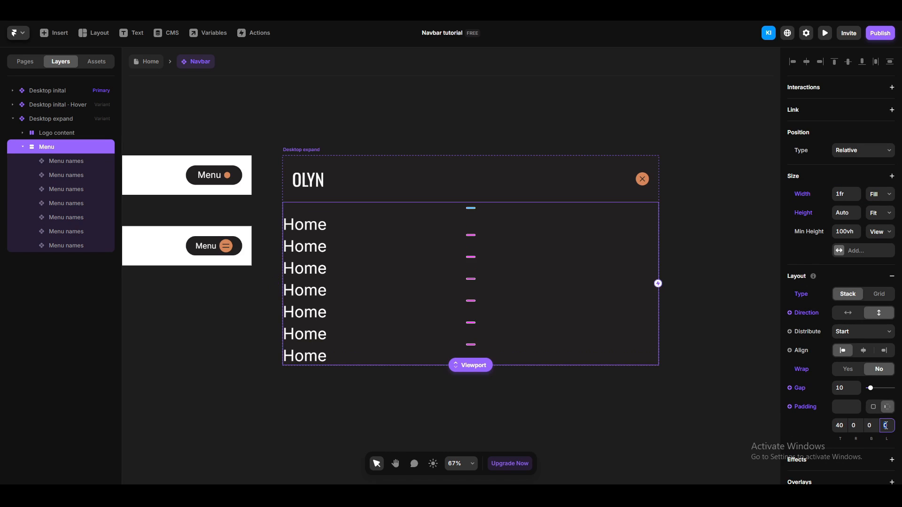
text(20)
click(207, 356)
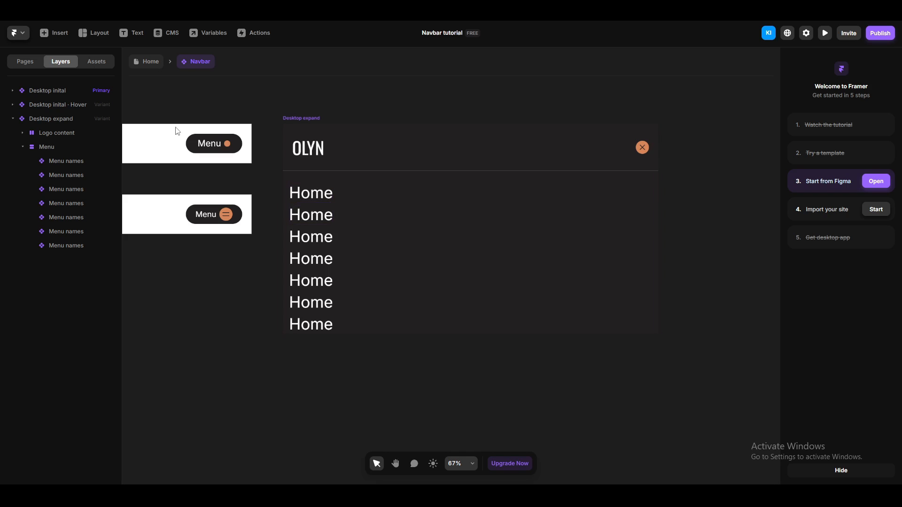
Open the Menu names component and create a plain text variable for the primary variant's Home text content.
click(313, 197)
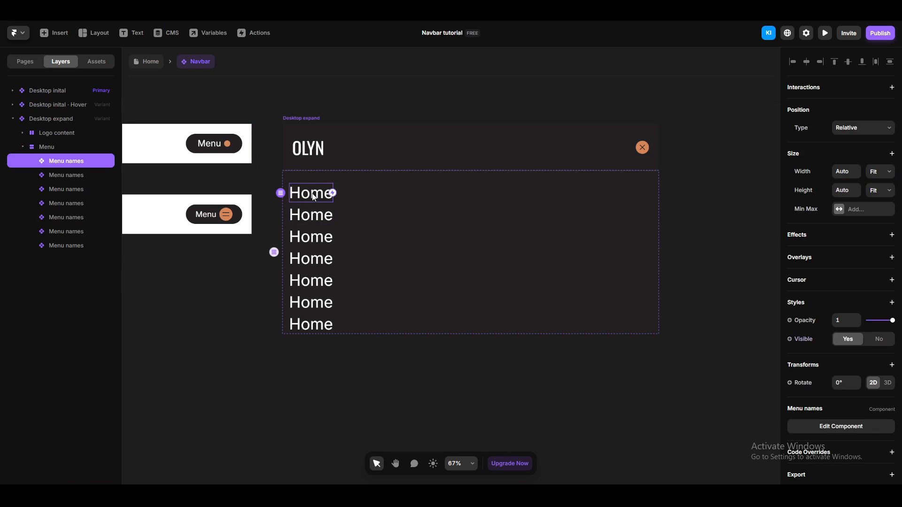
double_click(313, 196)
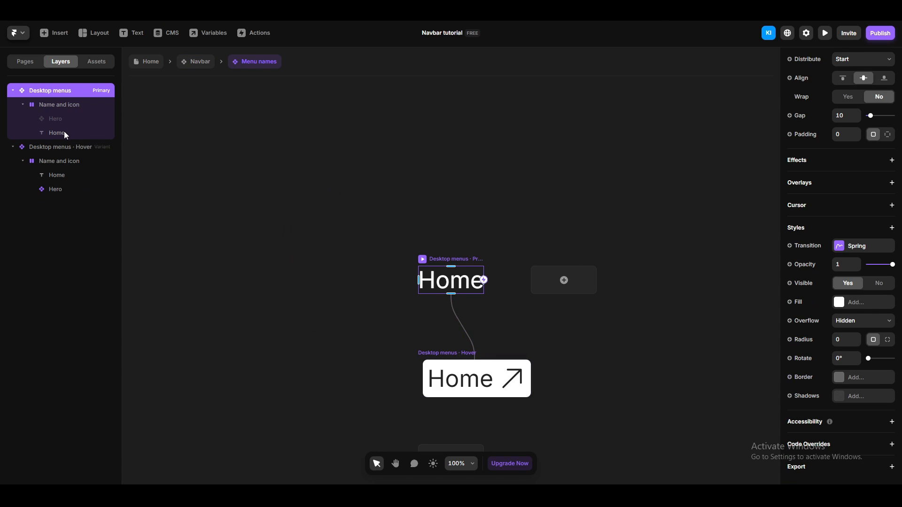
click(64, 132)
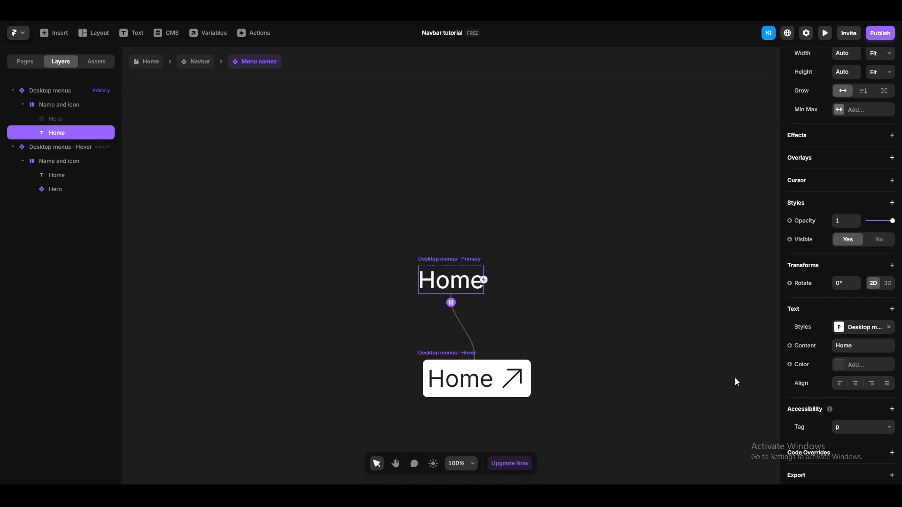
click(789, 346)
mouse_move(809, 363)
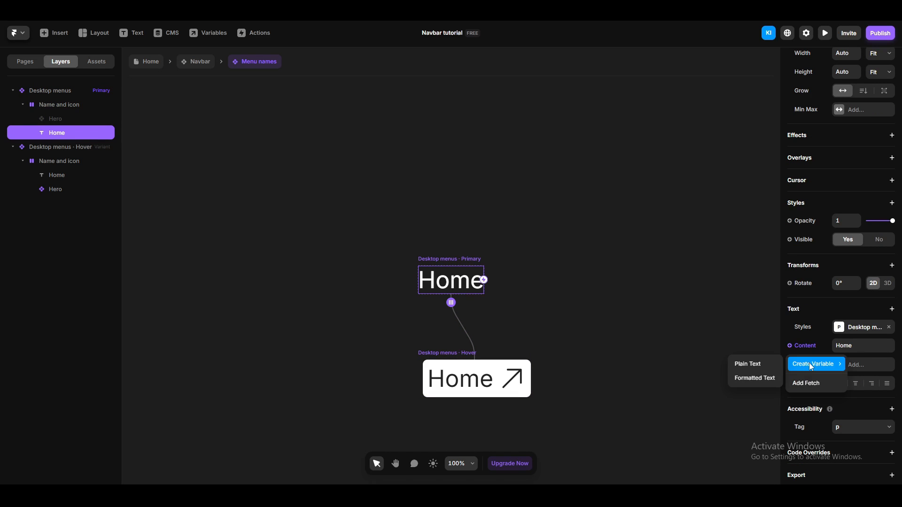
click(750, 365)
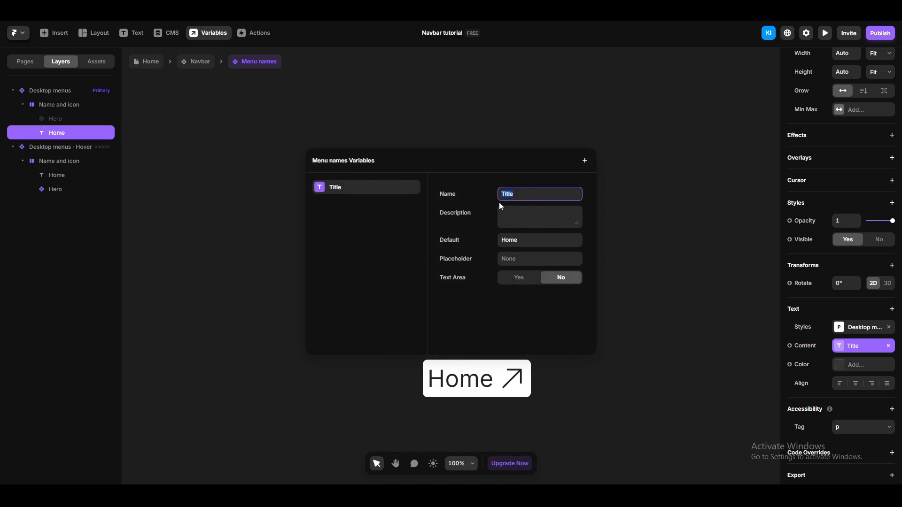
Name the text variable Menu name and set its default to Title.
text(Menu name)
click(523, 240)
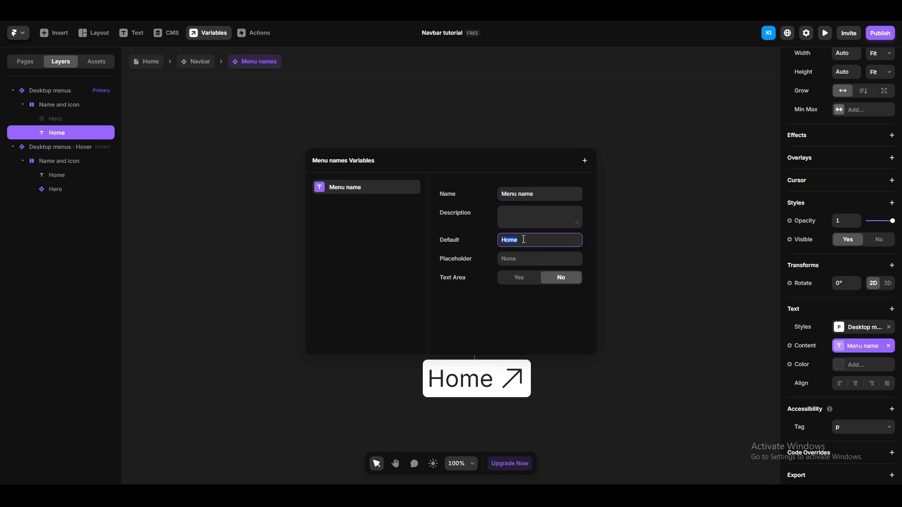
text(Title)
click(676, 291)
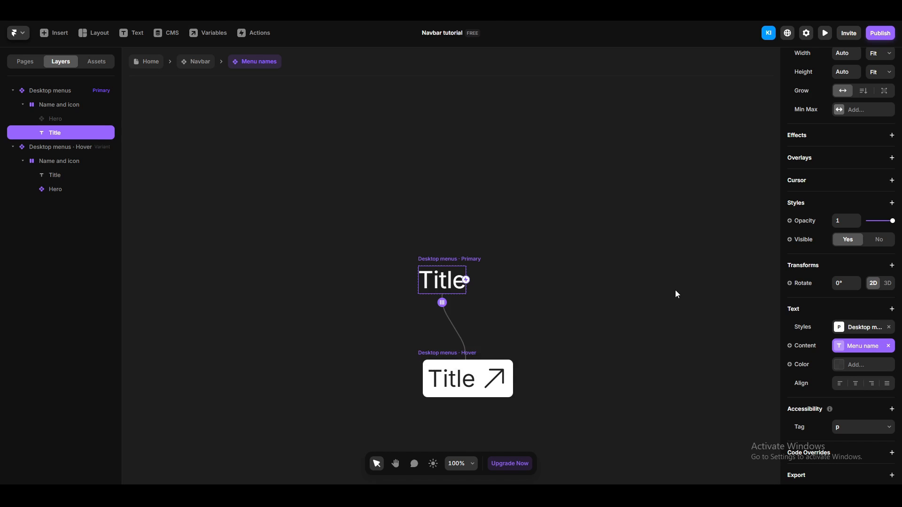
Return to the Navbar component and set the first two menu items' names to Home and Categories.
click(201, 66)
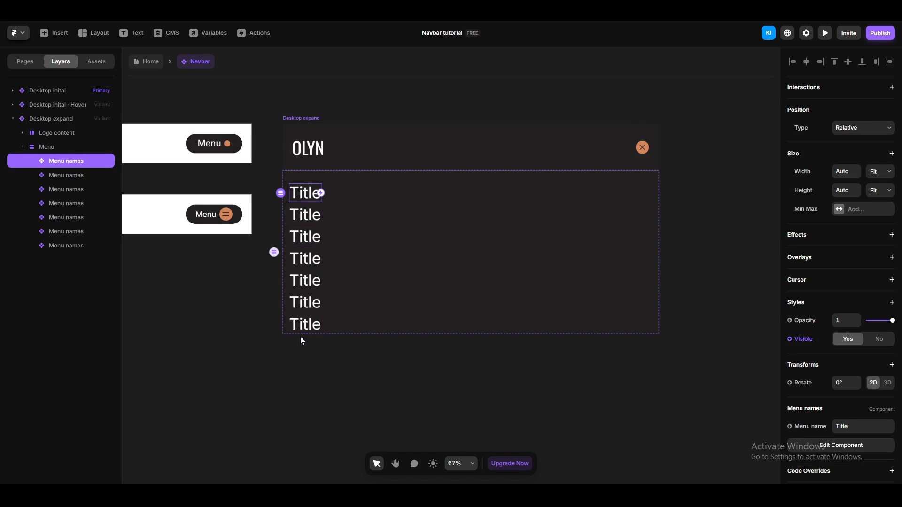
click(852, 432)
text(Home)
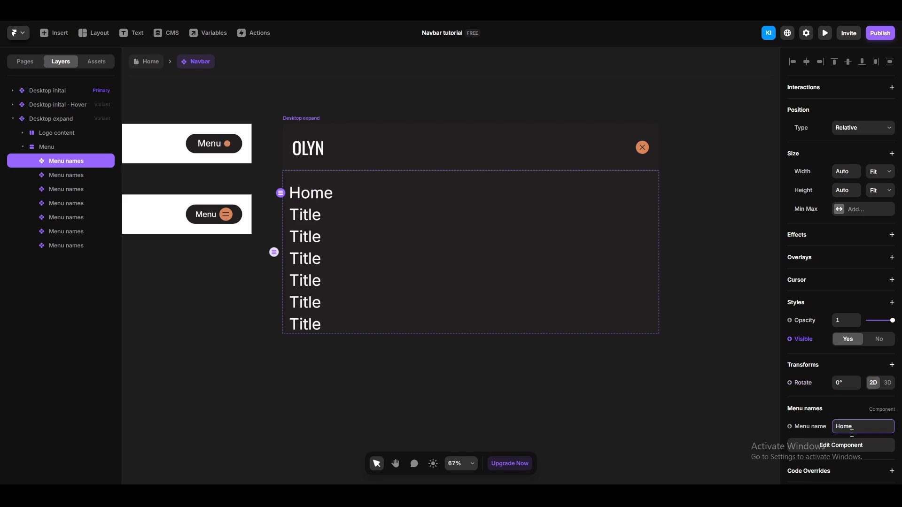
key(Tab)
click(852, 428)
text(Categor)
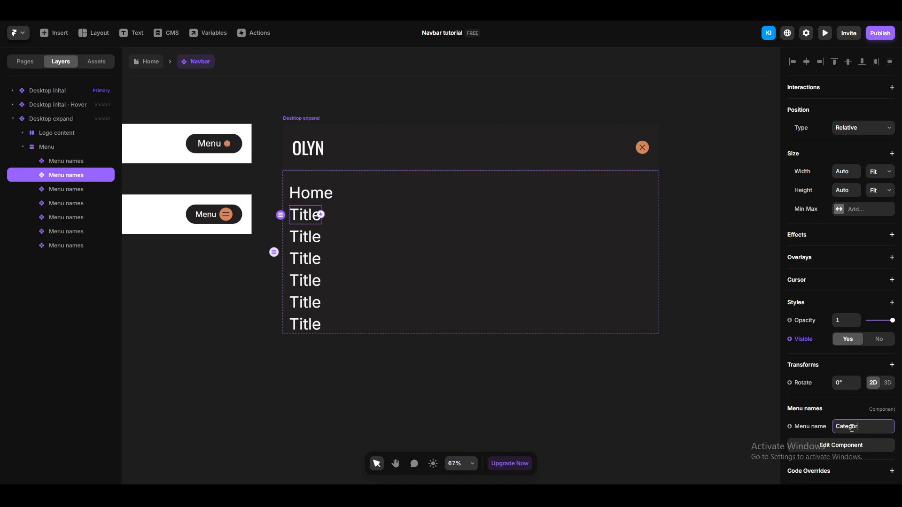
text(ies)
key(Tab)
Set the third and fourth menu items' names to Deals and Carts.
click(856, 428)
text(Deals)
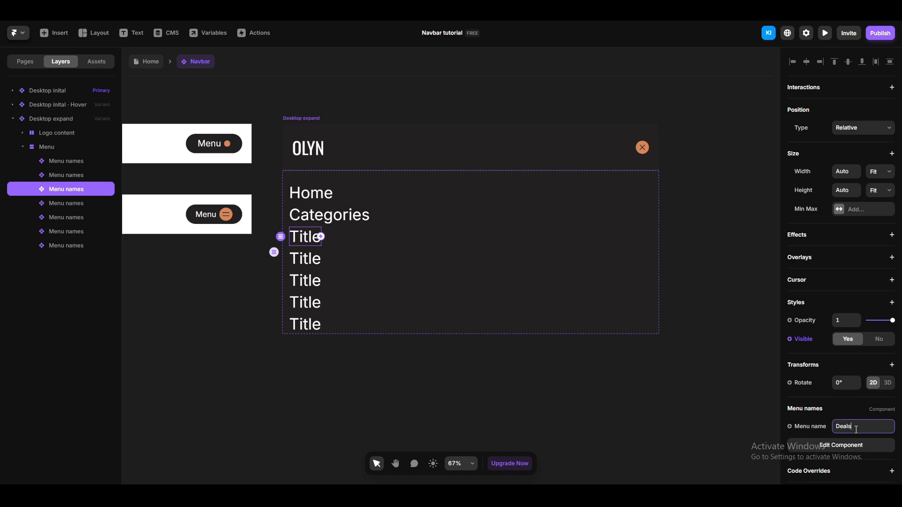
key(Tab)
click(855, 427)
text(Carts)
key(Tab)
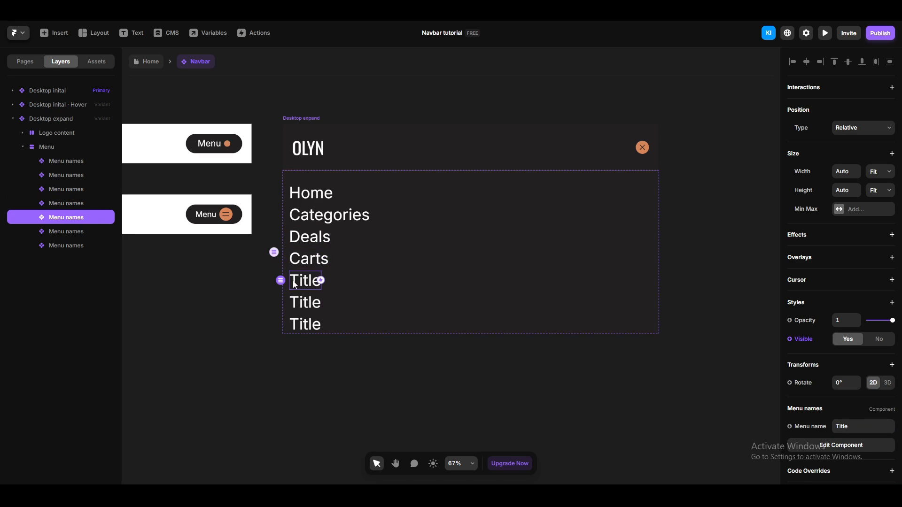
Set the last three menu items' names to Wishtlist, Contact and Shop.
click(856, 428)
text(Wishlist)
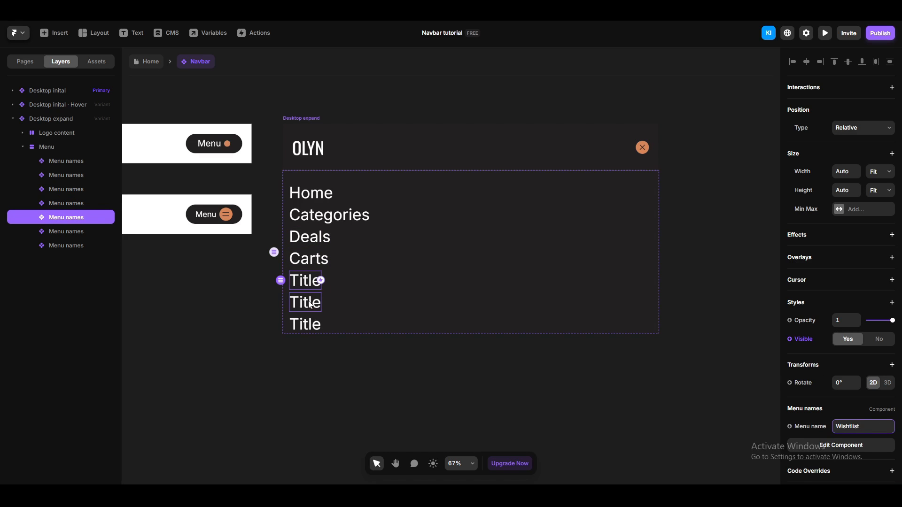
key(Tab)
click(846, 426)
text(Contac)
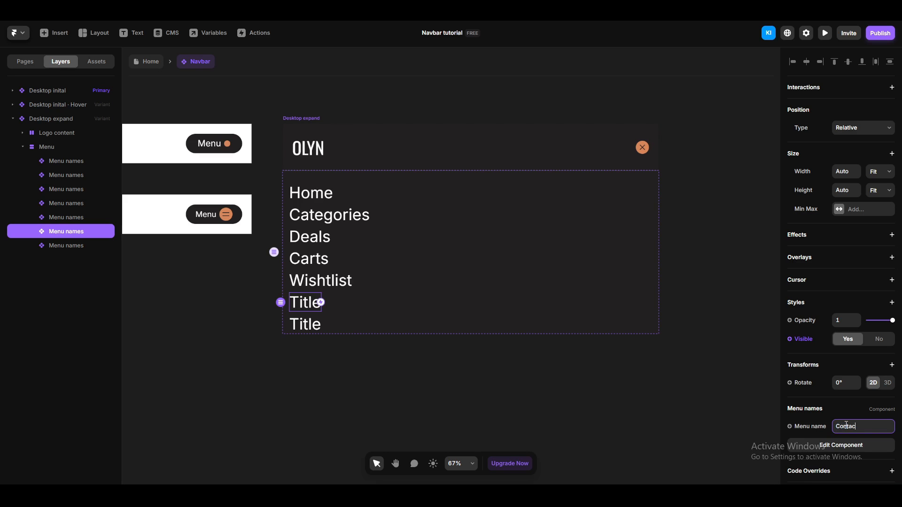
text(t)
key(Tab)
text(Shop)
drag(311, 329, 315, 213)
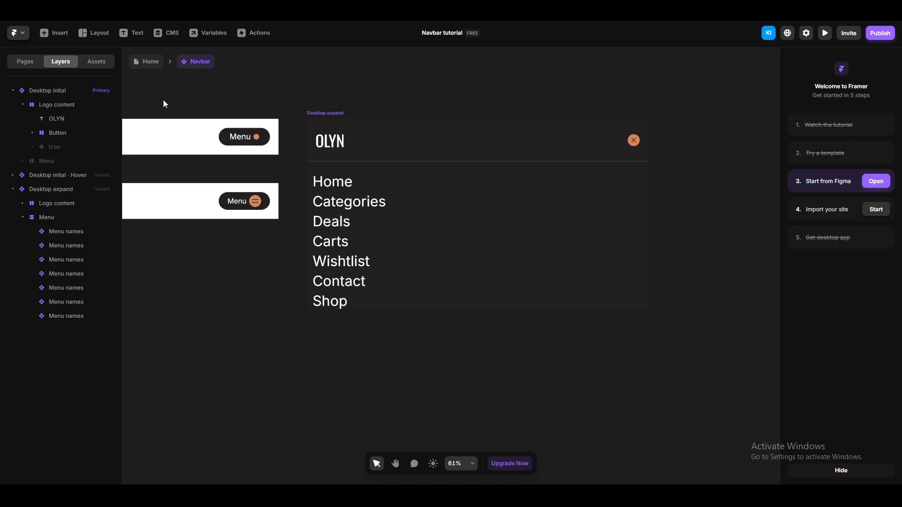
Preview the Home page and check the Menu button's hover state in the navbar.
click(144, 65)
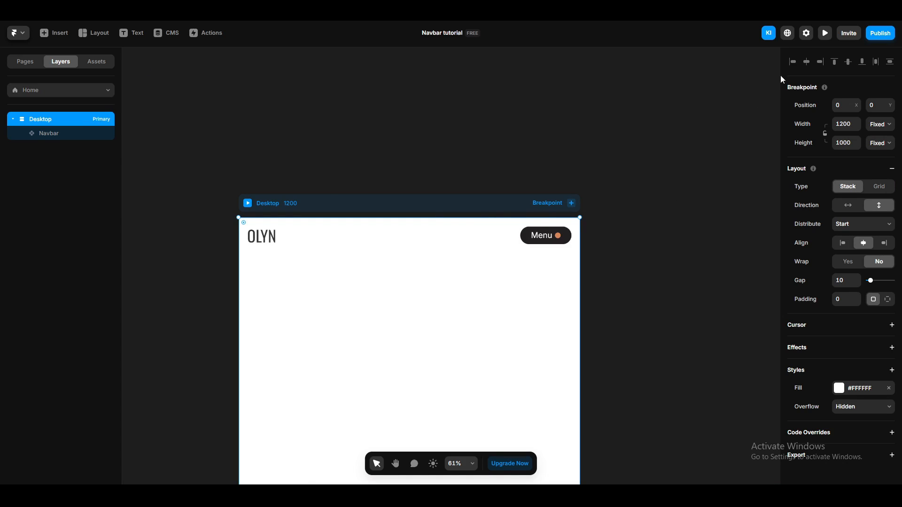
click(825, 33)
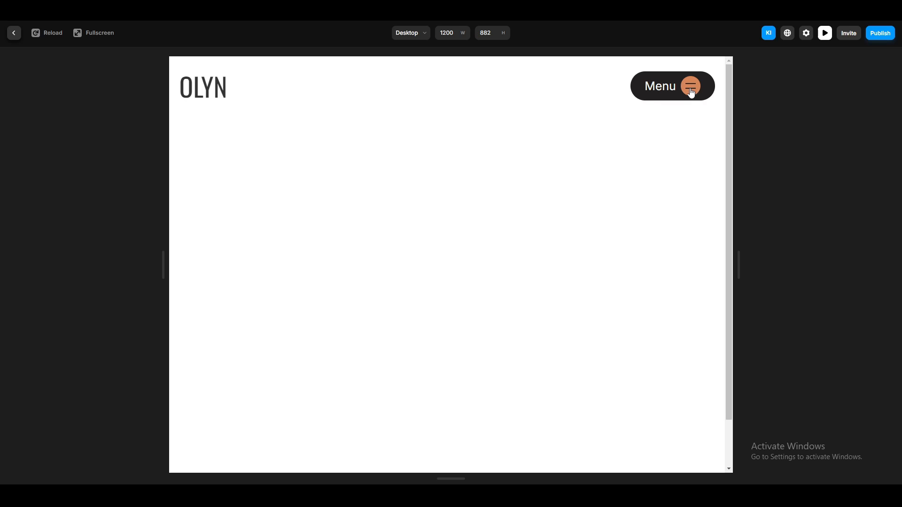
click(14, 33)
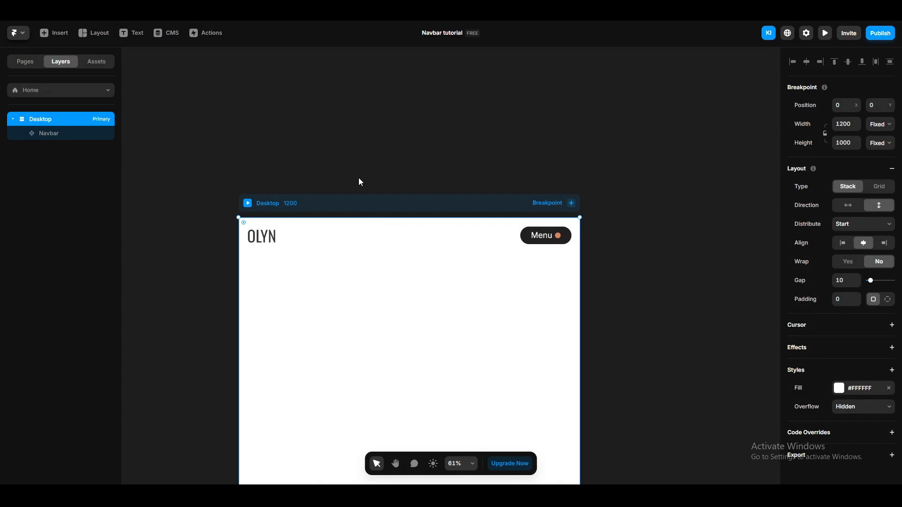
Reopen the Navbar component and link the Desktop inital primary variant's Logo content to the Desktop expand variant.
double_click(393, 237)
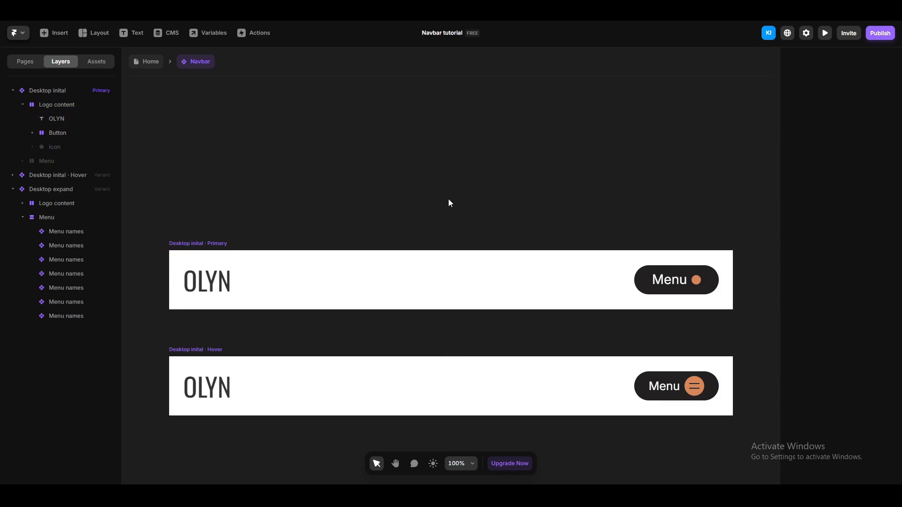
scroll(454, 199, down, 3)
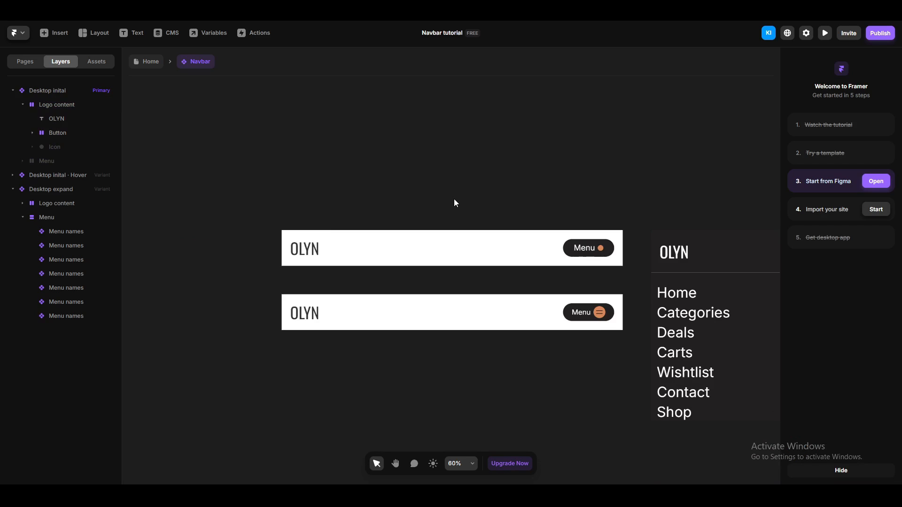
key(space)
drag(551, 177, 418, 171)
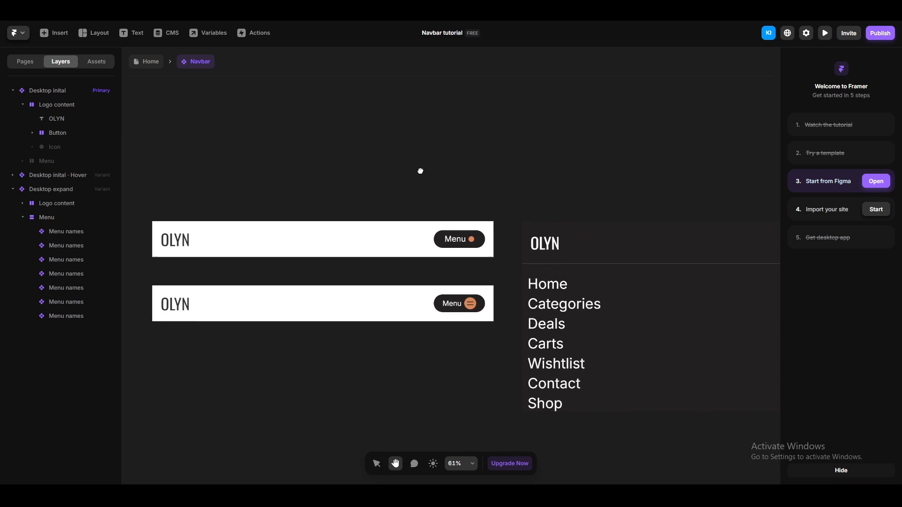
scroll(598, 187, down, 2)
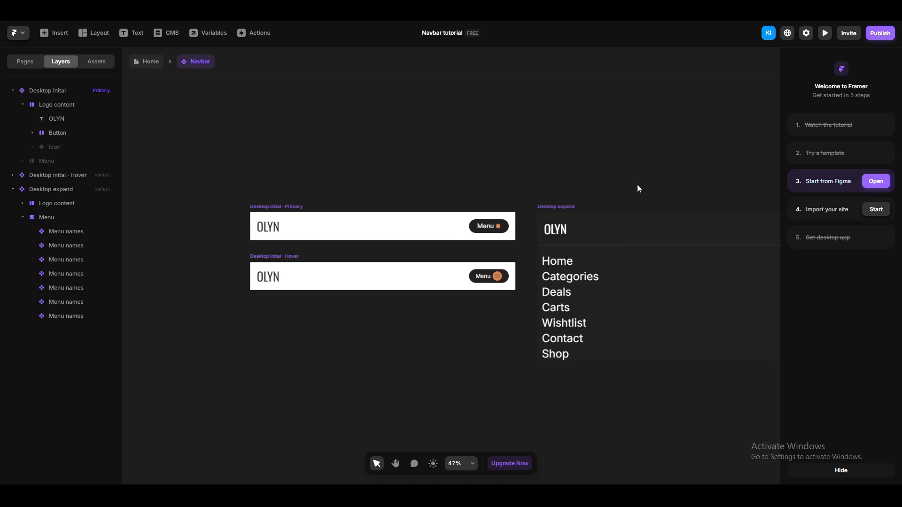
drag(636, 185, 475, 175)
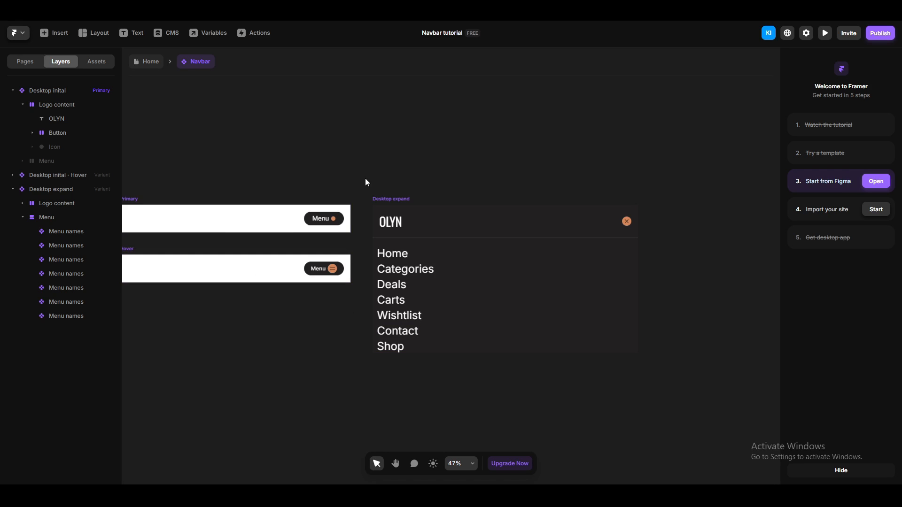
drag(347, 177, 416, 117)
click(415, 158)
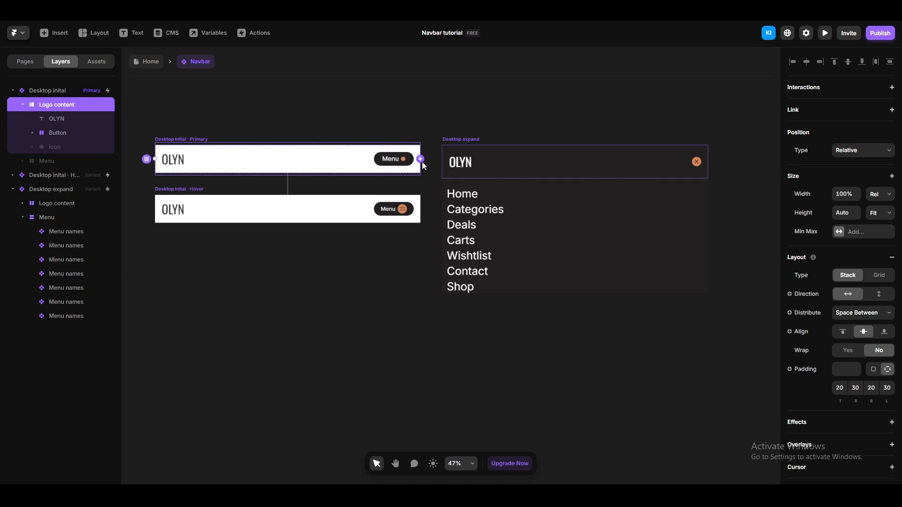
drag(420, 160, 452, 167)
click(579, 307)
click(446, 117)
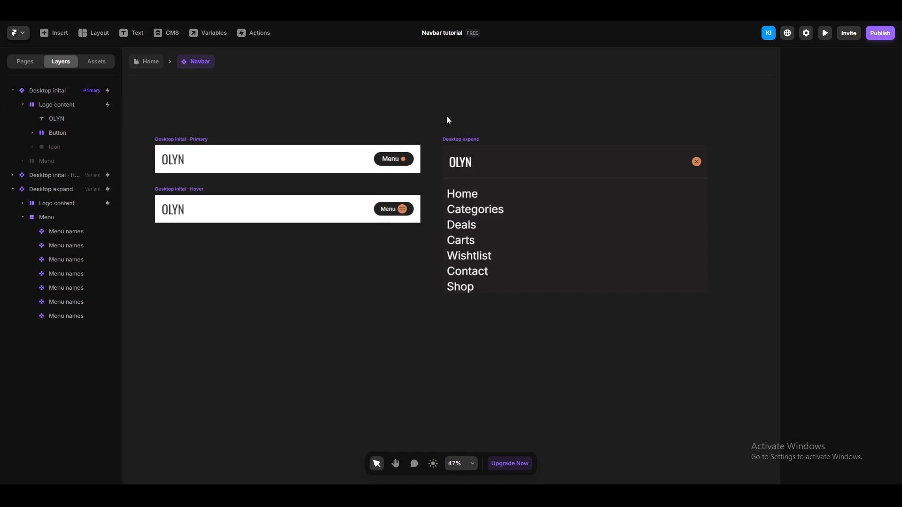
Add a Click interaction from the Desktop expand variant back to the Desktop inital primary variant.
click(458, 137)
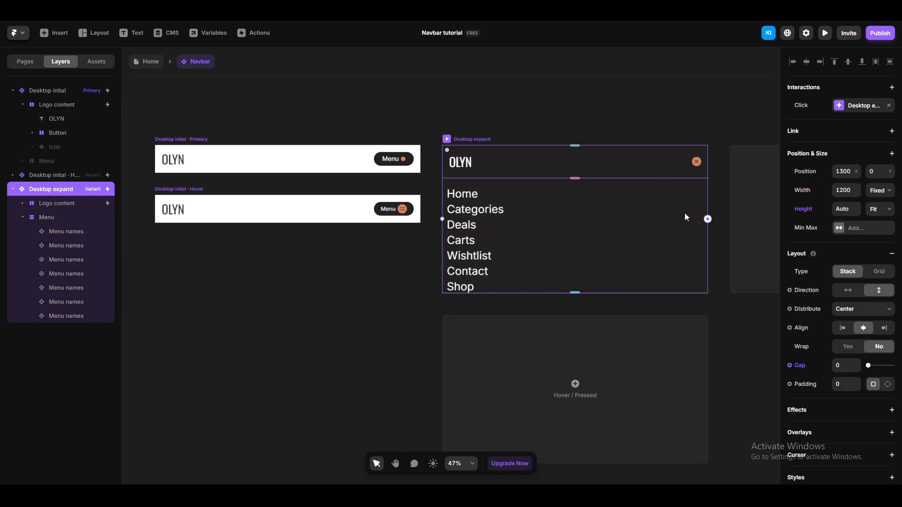
drag(708, 219, 417, 164)
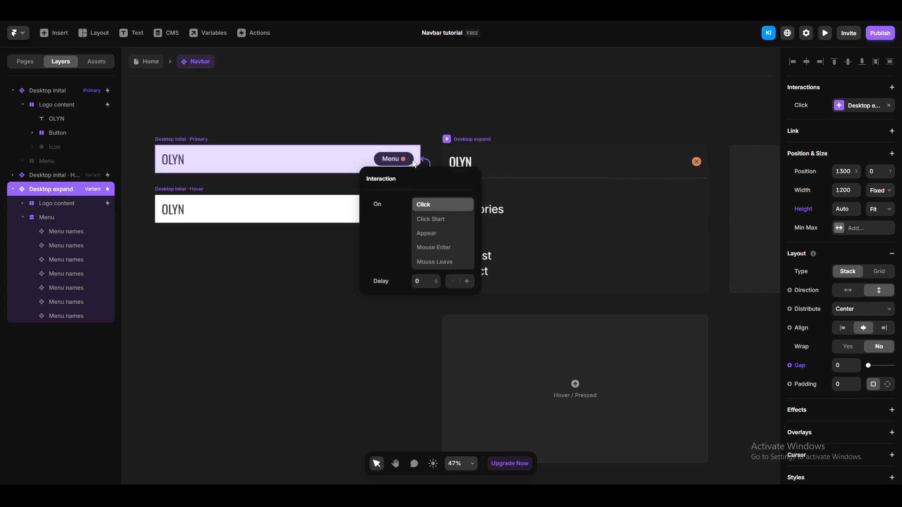
click(332, 307)
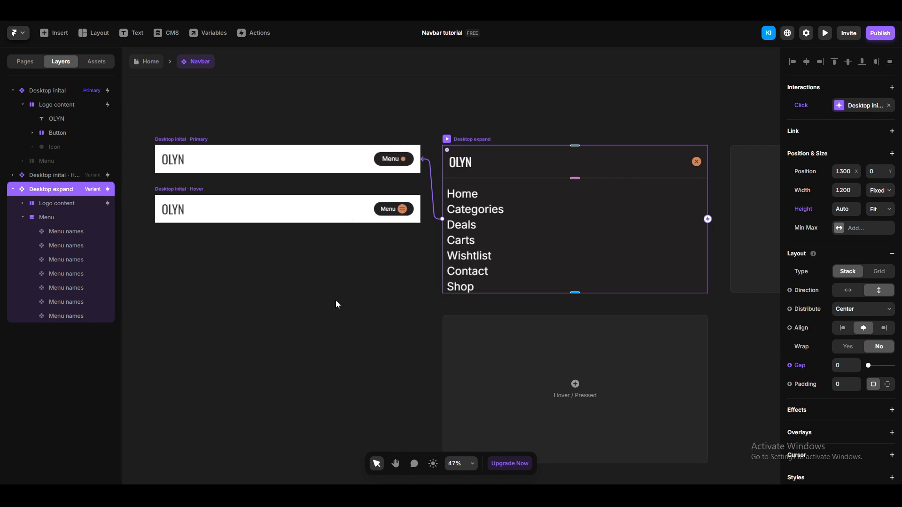
Preview the Home page and open the navbar's menu to test the expand interaction.
click(149, 66)
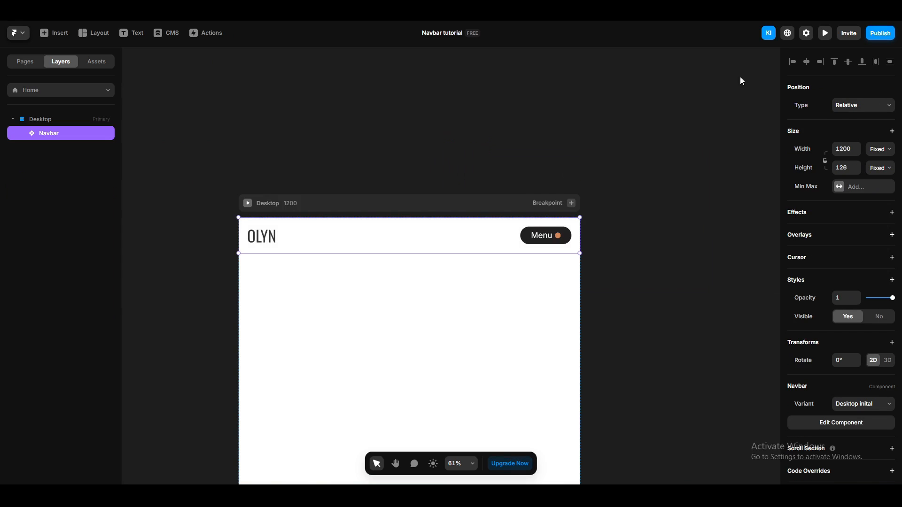
click(823, 33)
click(676, 89)
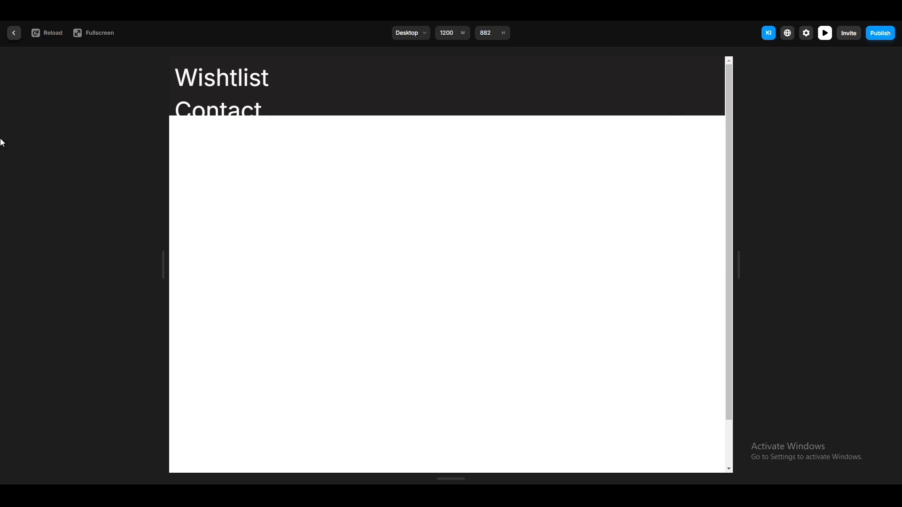
click(13, 34)
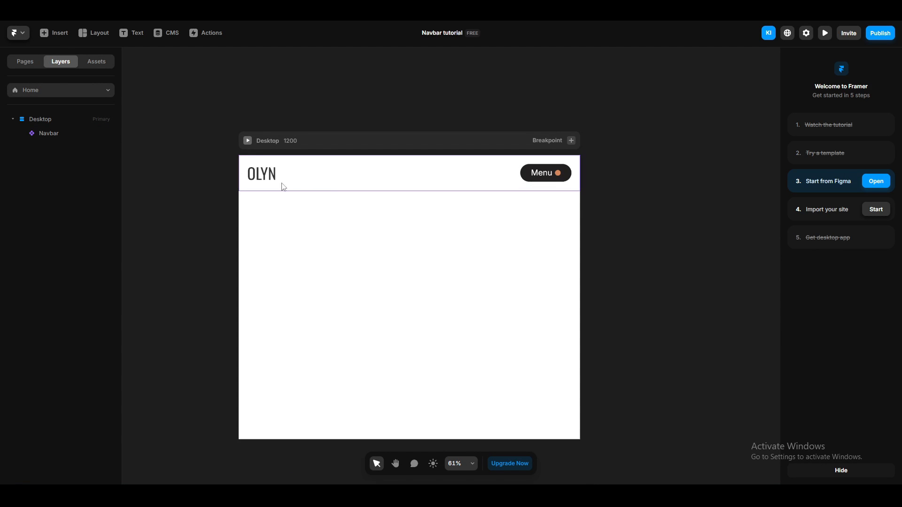
Open the Navbar component and set the Desktop inital primary variant's height to Auto.
double_click(357, 180)
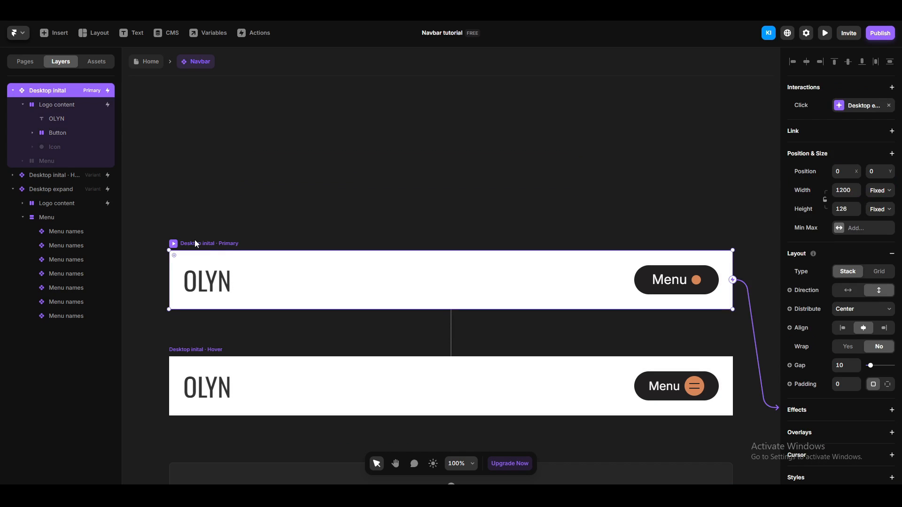
click(839, 208)
text(auto)
key(Return)
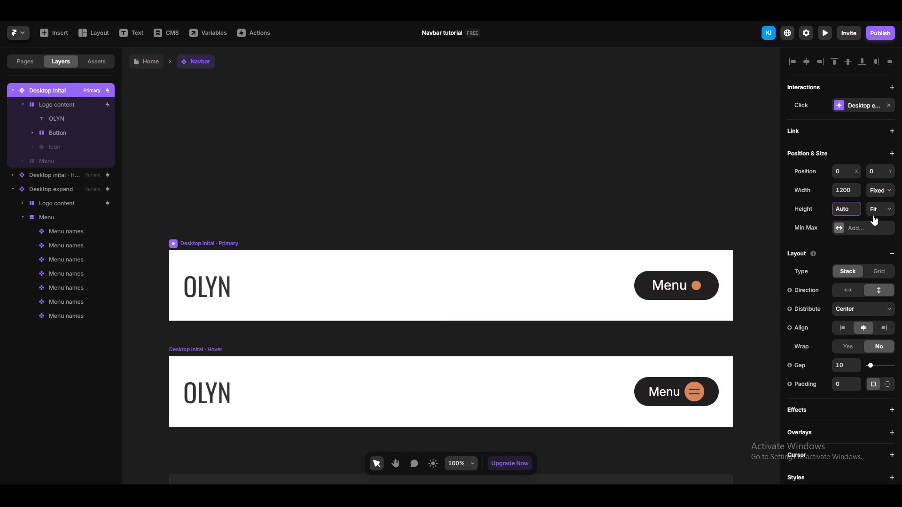
click(638, 207)
Check the size settings of the Desktop expand variant and its Menu stack.
scroll(636, 206, down, 5)
drag(675, 184, 405, 113)
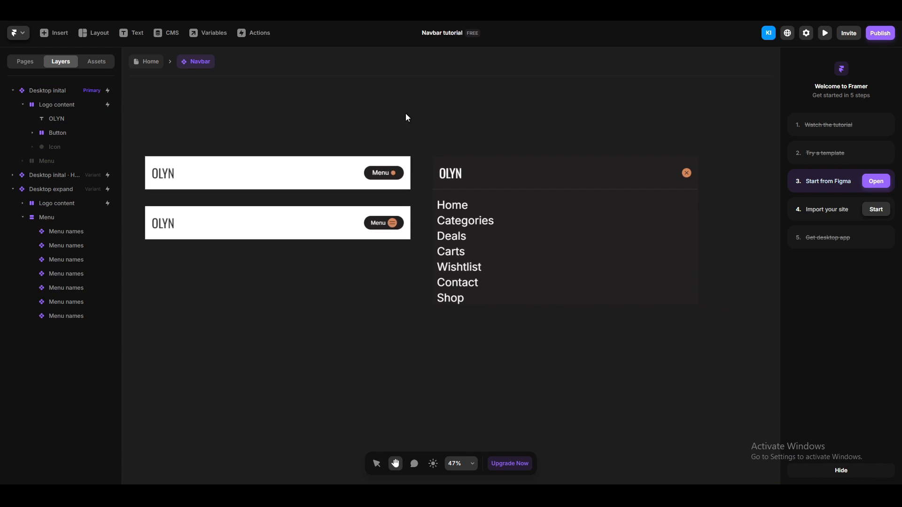
click(447, 150)
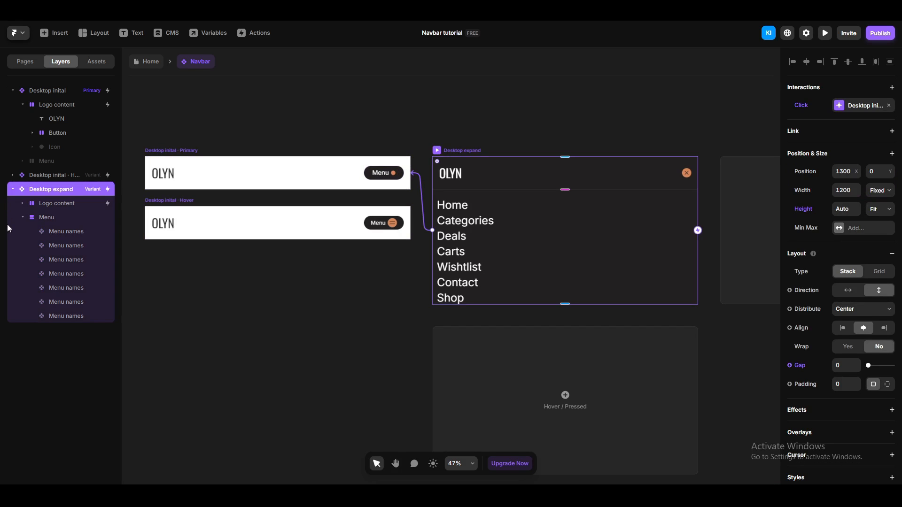
click(44, 217)
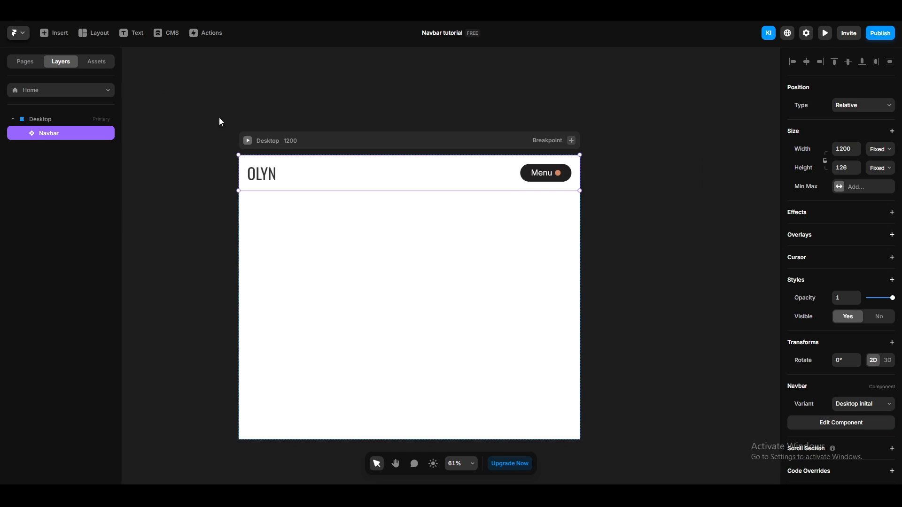
Set the height of the Home page's Desktop breakpoint to Auto.
click(40, 119)
click(844, 142)
text(a)
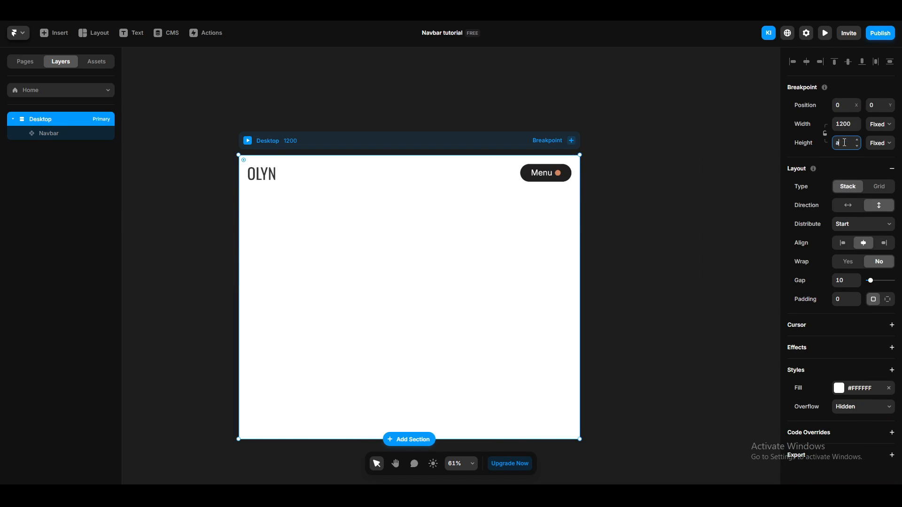
text(uto)
key(Return)
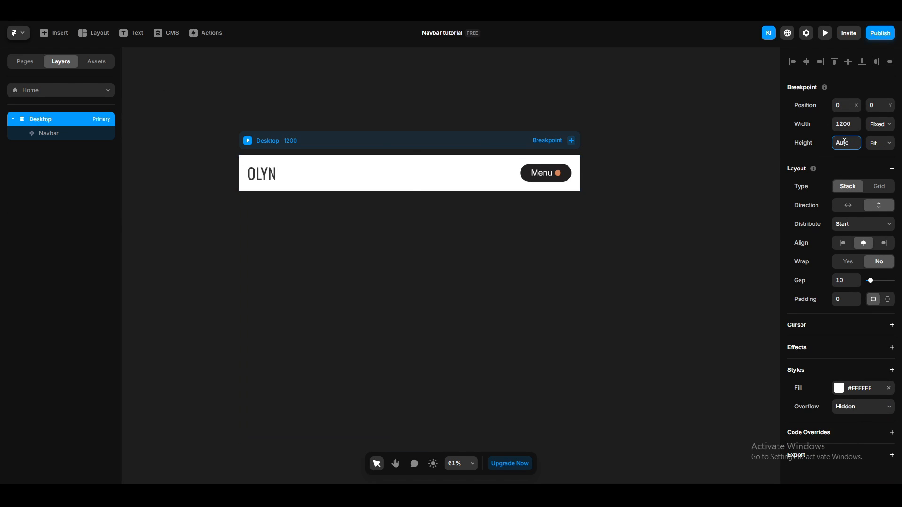
Set the Navbar instance on the Home page to Auto height and Absolute position.
click(53, 136)
click(836, 168)
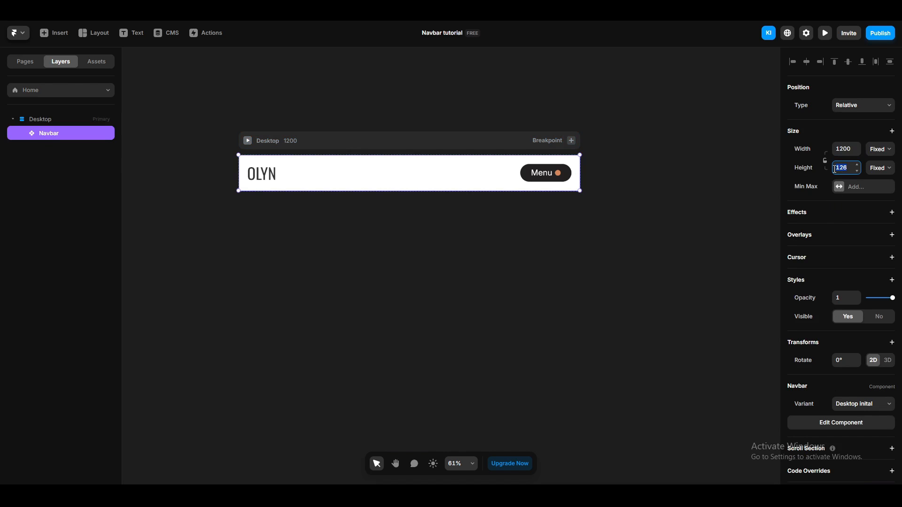
text(auto)
key(Return)
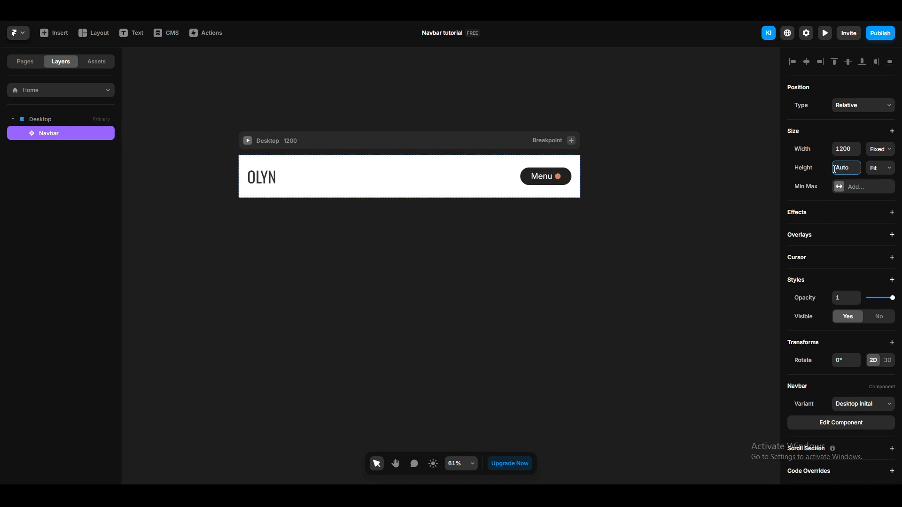
click(852, 110)
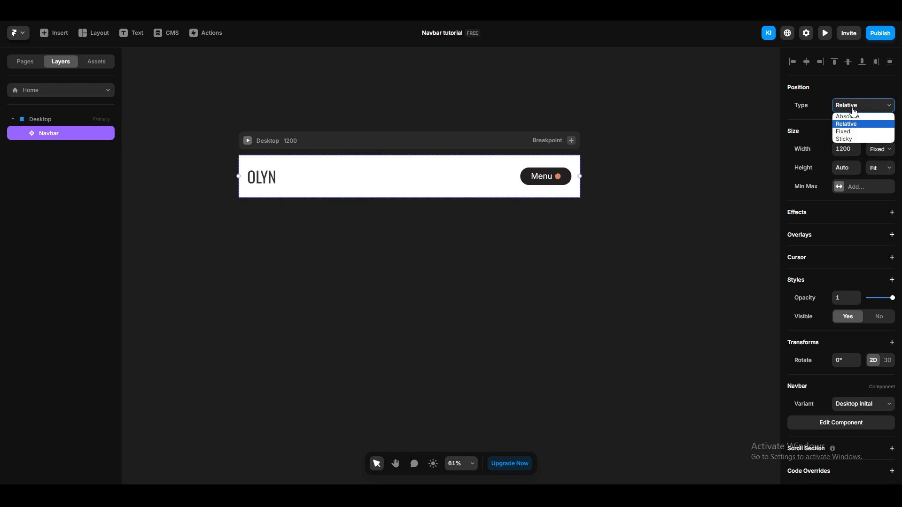
click(850, 116)
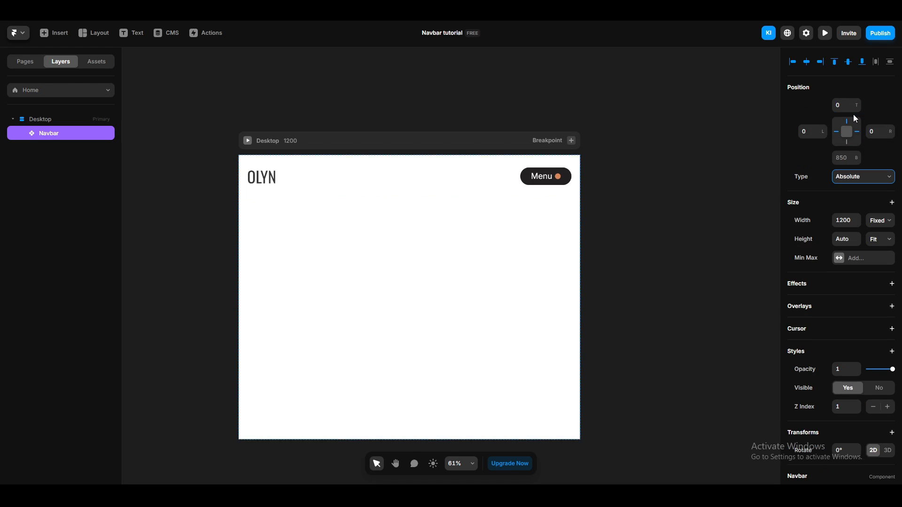
click(736, 118)
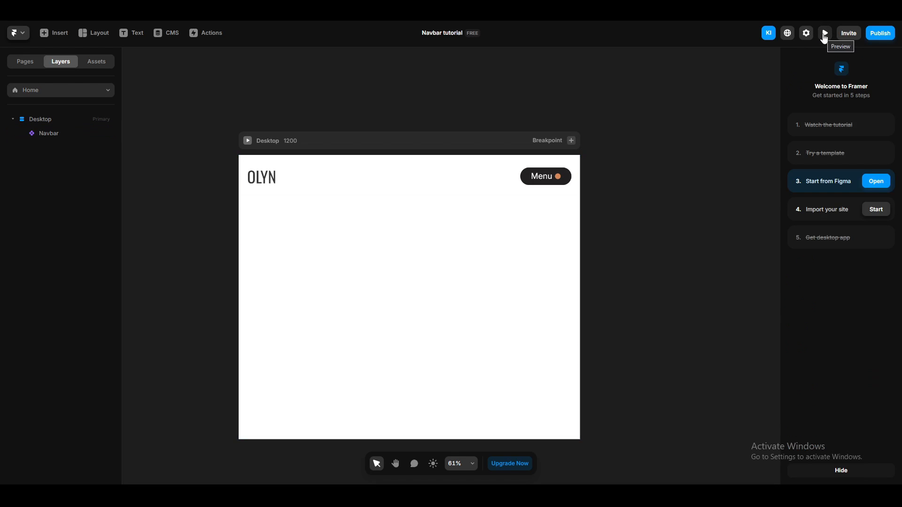
Preview the Home page, open and close the navbar menu to test it, and exit the preview.
click(825, 34)
click(695, 97)
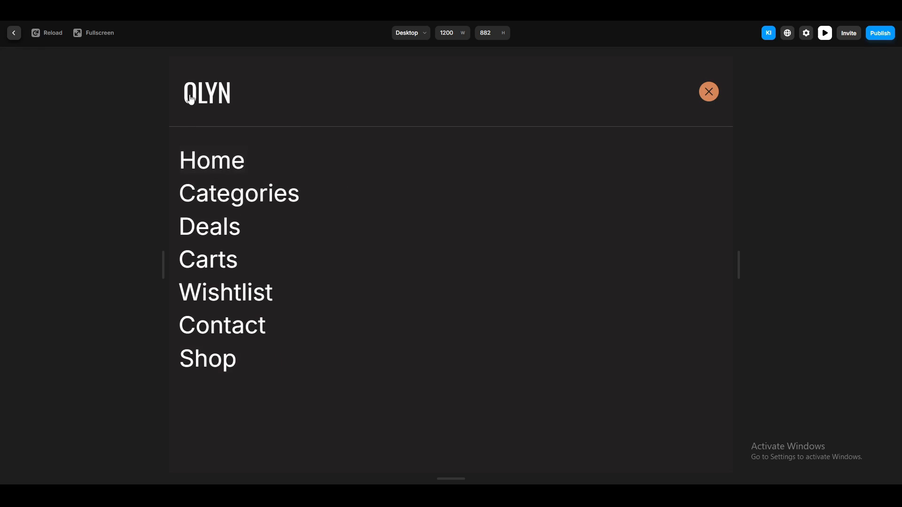
click(710, 96)
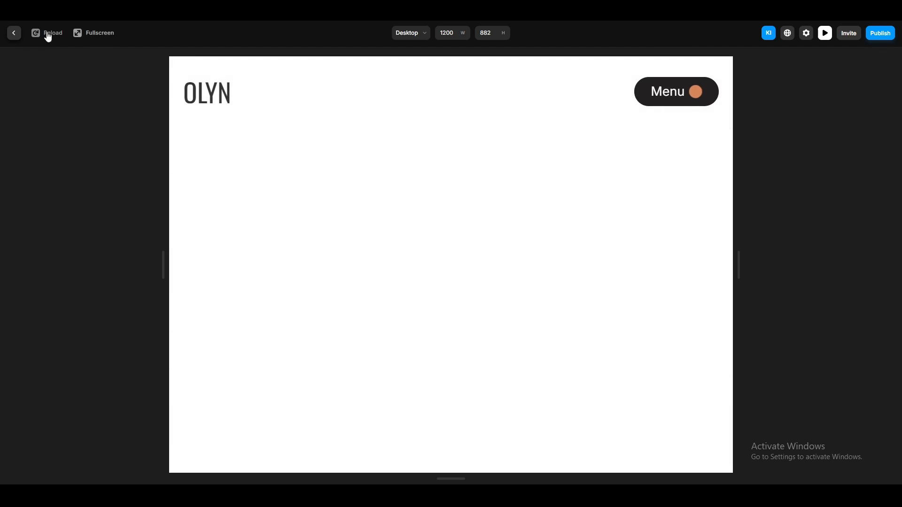
click(13, 33)
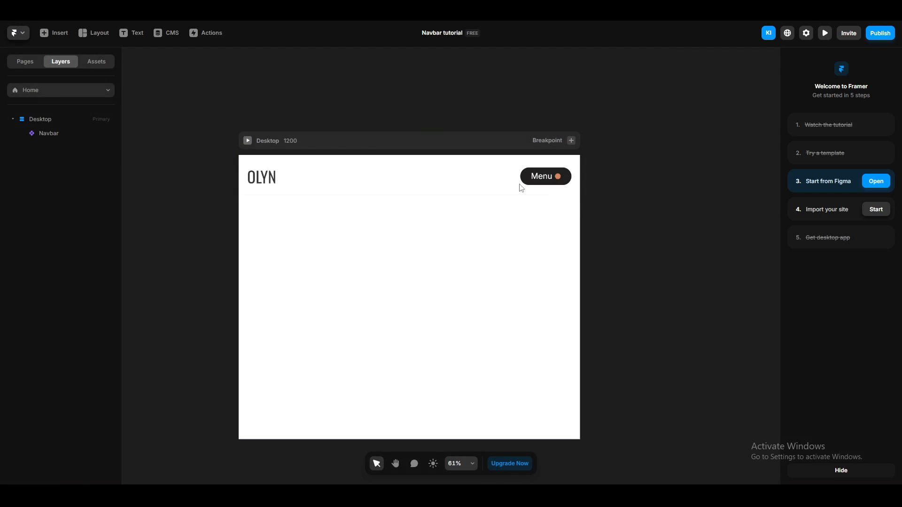
Open the Navbar component and set the gap of the Desktop expand variant's Menu stack to 30.
double_click(501, 181)
scroll(645, 205, down, 4)
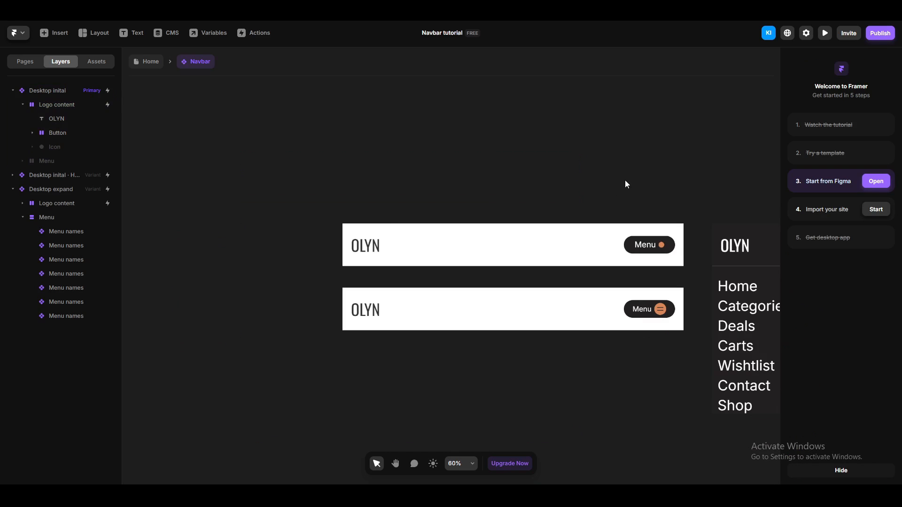
key(space)
drag(705, 198, 400, 115)
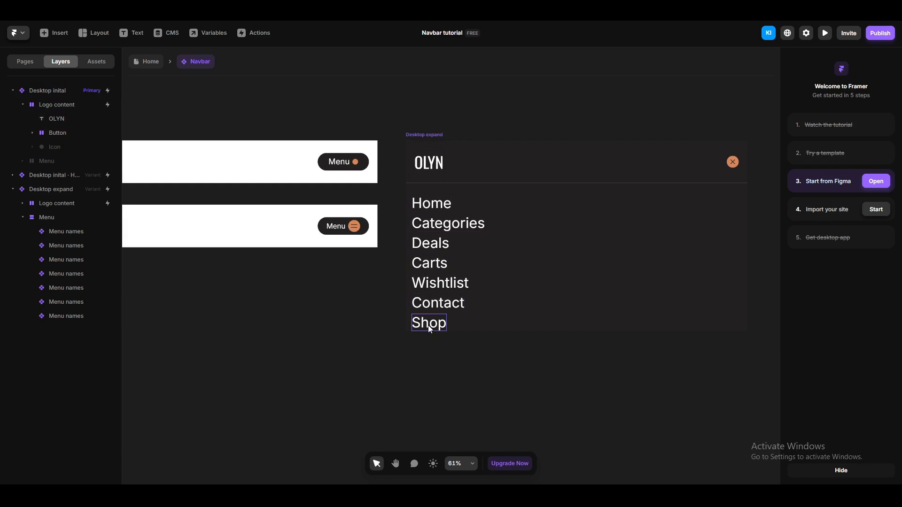
click(441, 205)
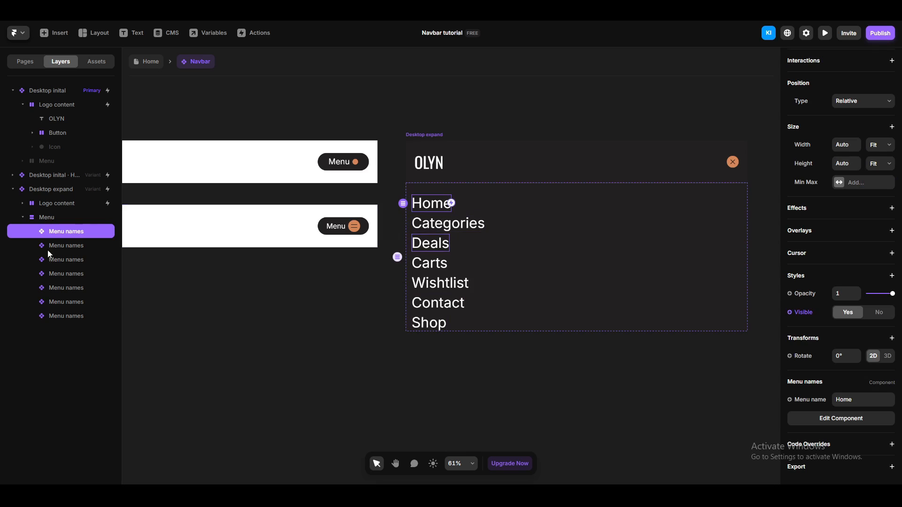
click(37, 217)
scroll(850, 361, down, 1)
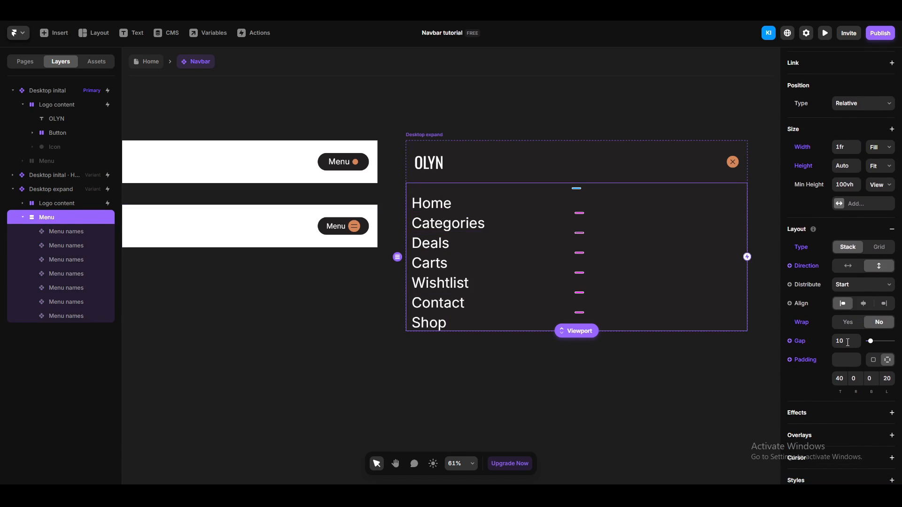
click(847, 342)
text(30)
key(Return)
click(618, 104)
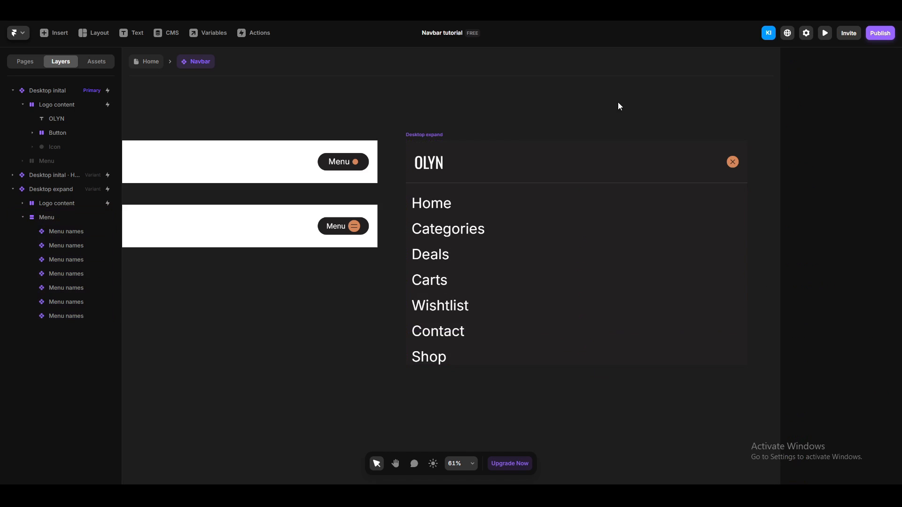
Return to the Home page, preview the opened navbar menu to check the link spacing, and exit the preview.
key(space)
drag(631, 110, 509, 111)
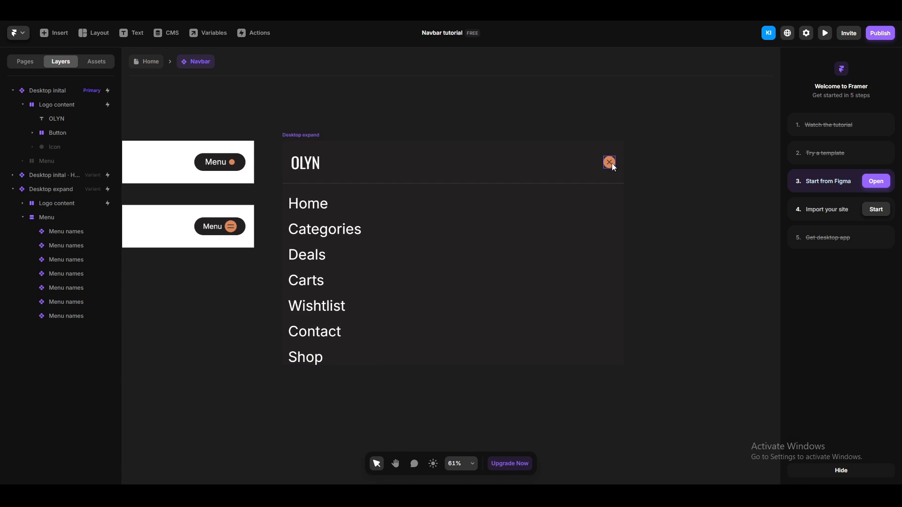
scroll(611, 162, up, 5)
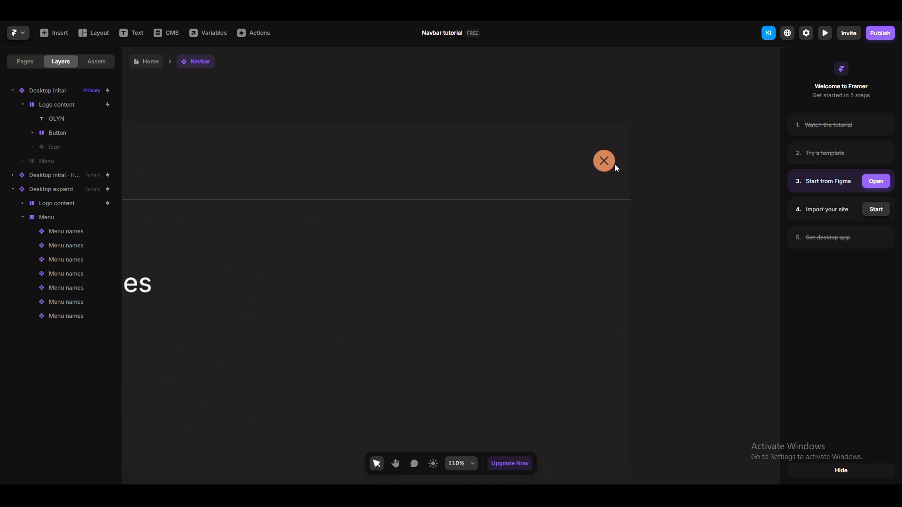
click(147, 62)
click(824, 33)
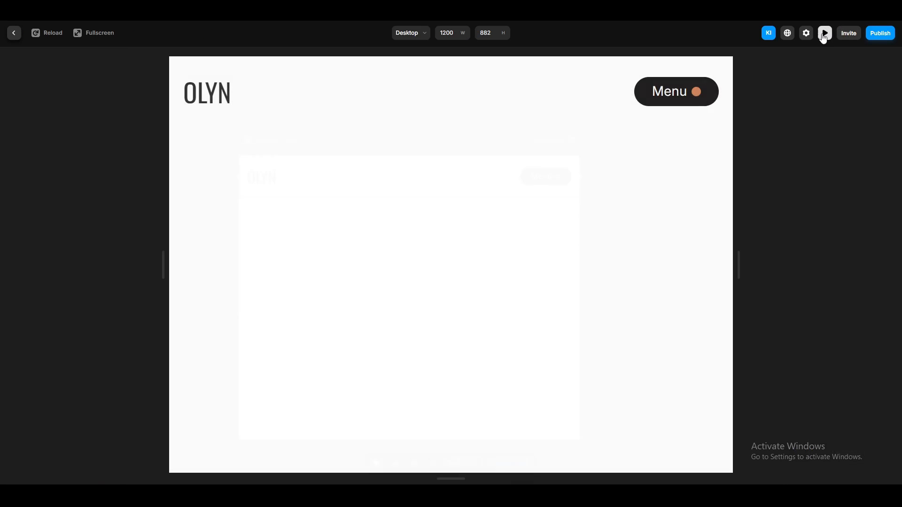
click(706, 94)
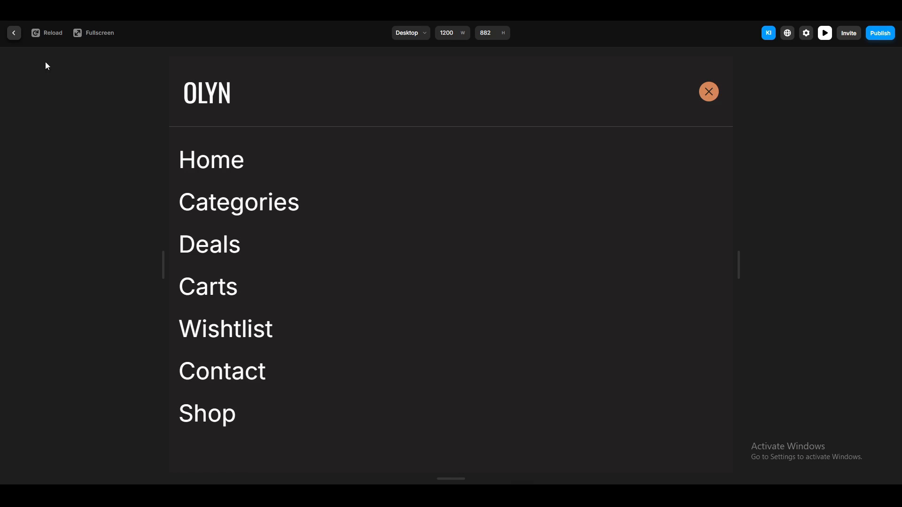
click(14, 34)
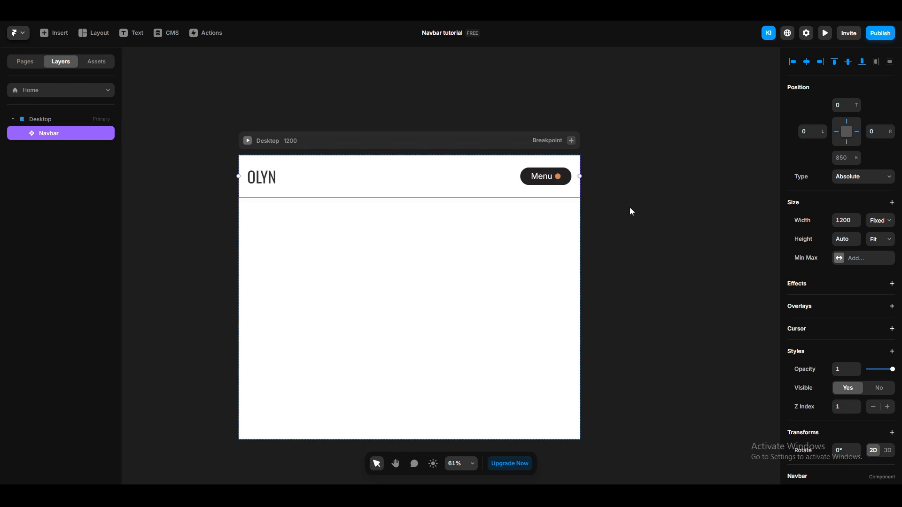
Reopen the Navbar component, select the Desktop expand variant's close Icon, and open its choice of effects.
double_click(458, 174)
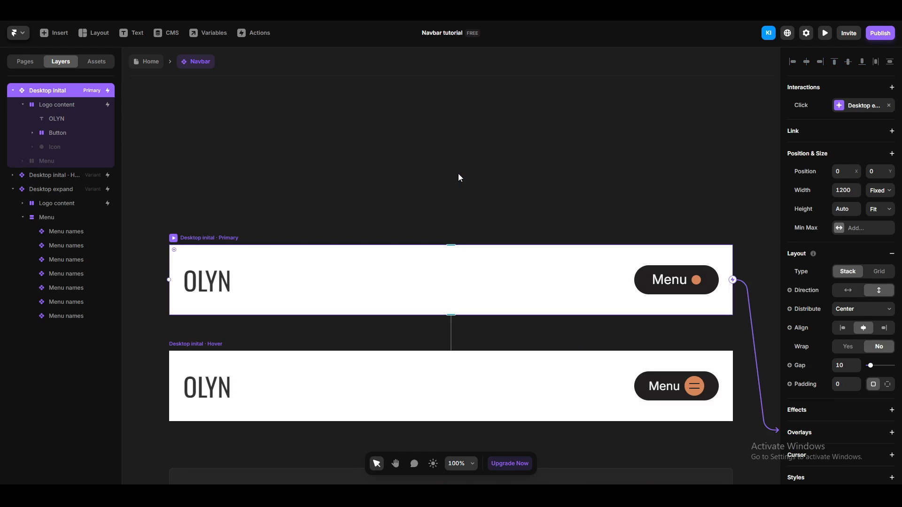
click(601, 182)
drag(601, 182, 206, 155)
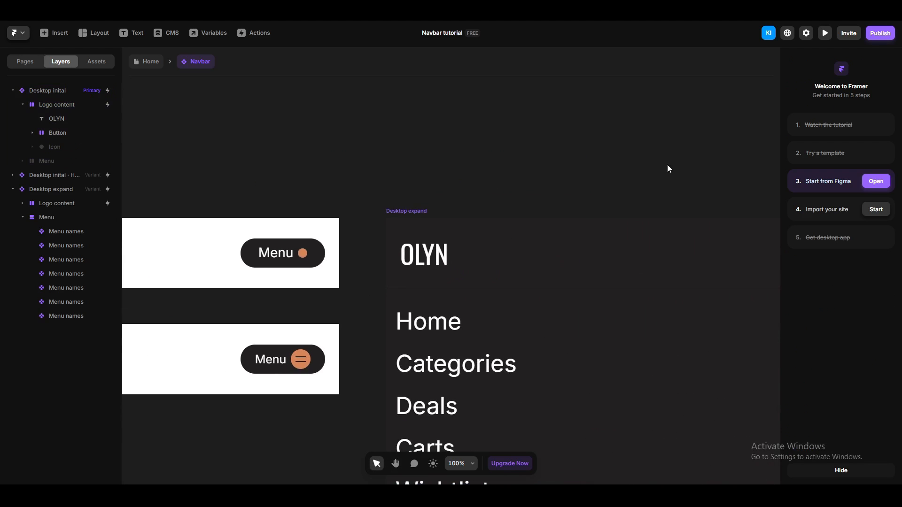
key(space)
drag(608, 151, 225, 119)
key(v)
click(544, 218)
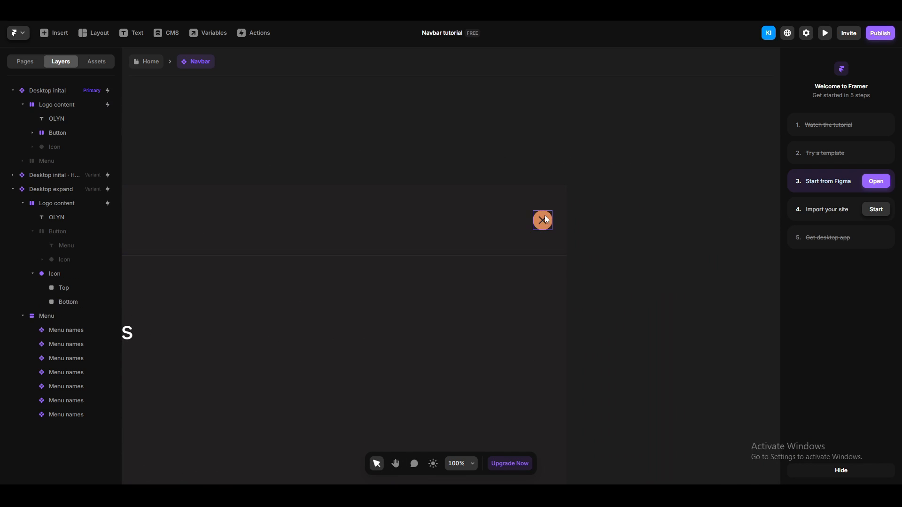
click(544, 218)
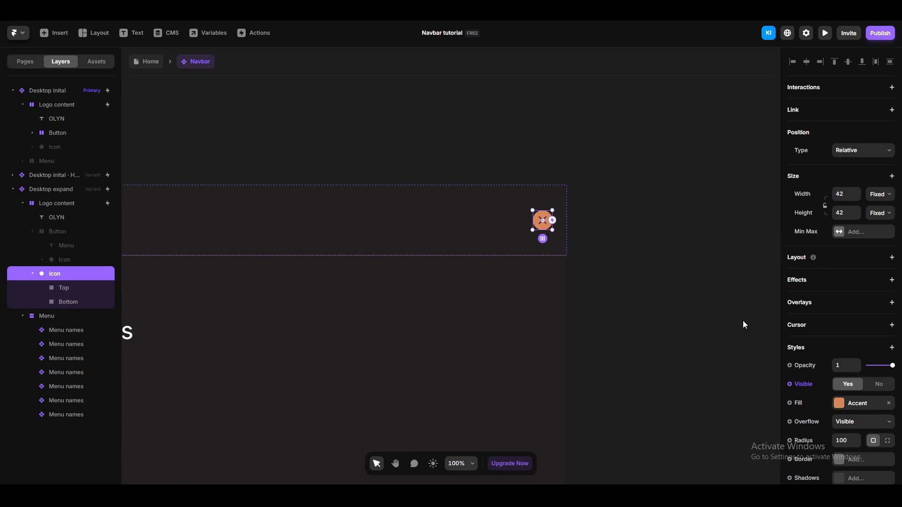
click(832, 283)
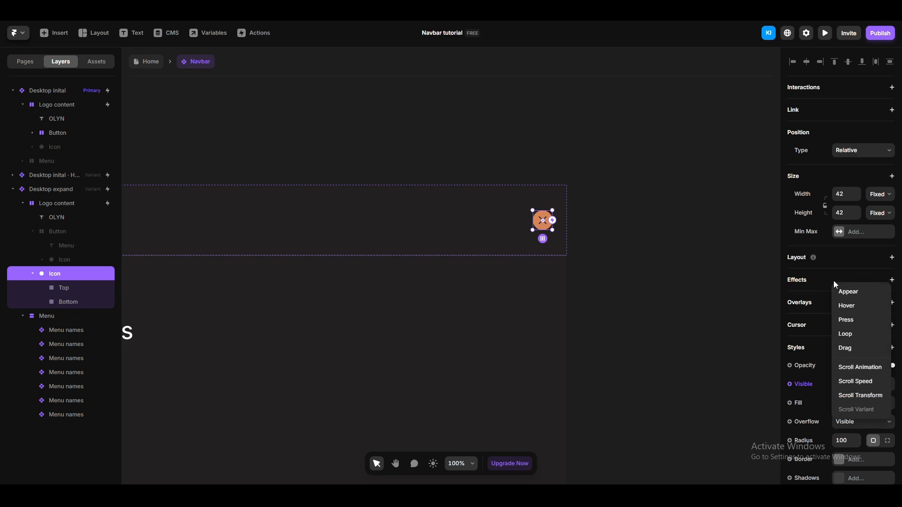
Add a Hover effect with a scale of 1.3 to the close icon in the Desktop expand variant.
click(851, 306)
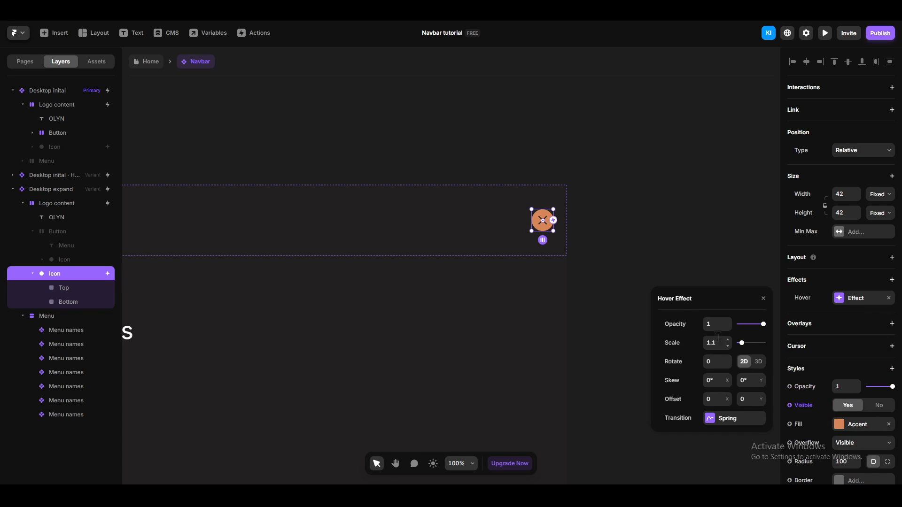
click(721, 342)
text(1.3)
click(712, 215)
Preview the Home page, expand the navbar menu to check the close icon and links, and exit the preview.
click(145, 61)
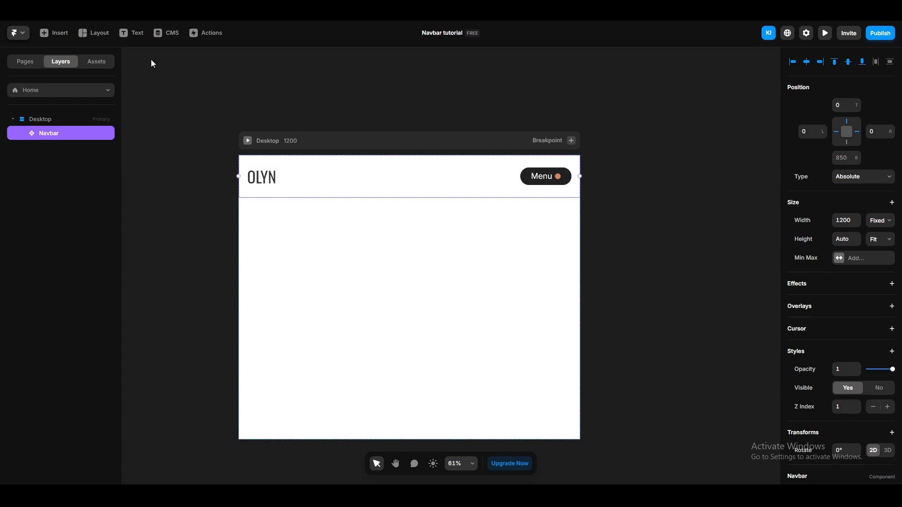
click(825, 32)
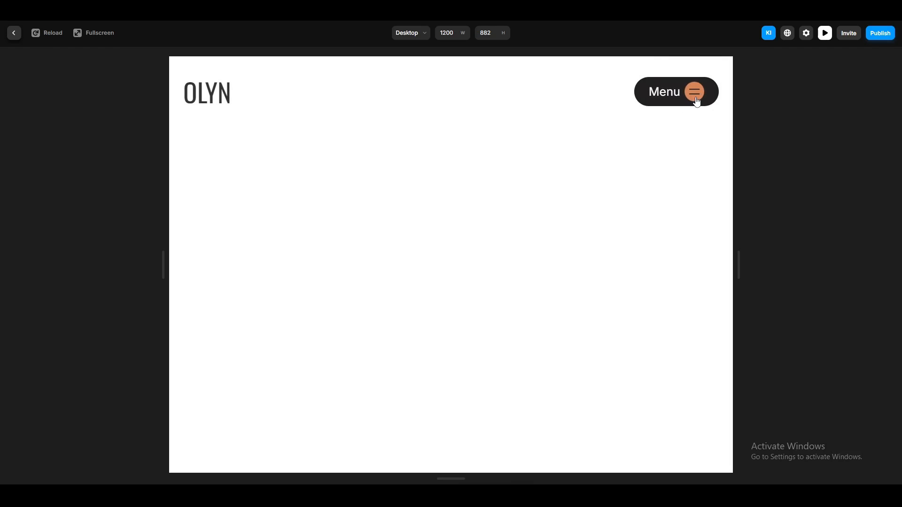
click(698, 101)
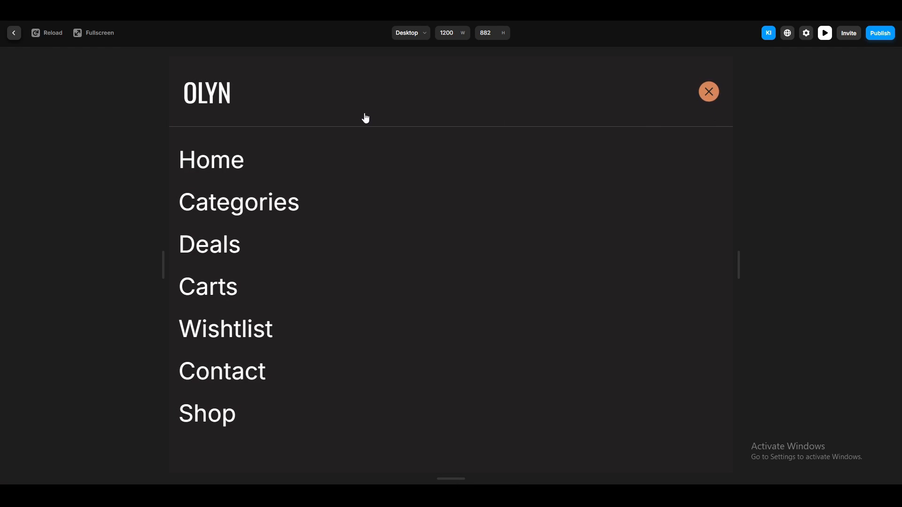
key(Escape)
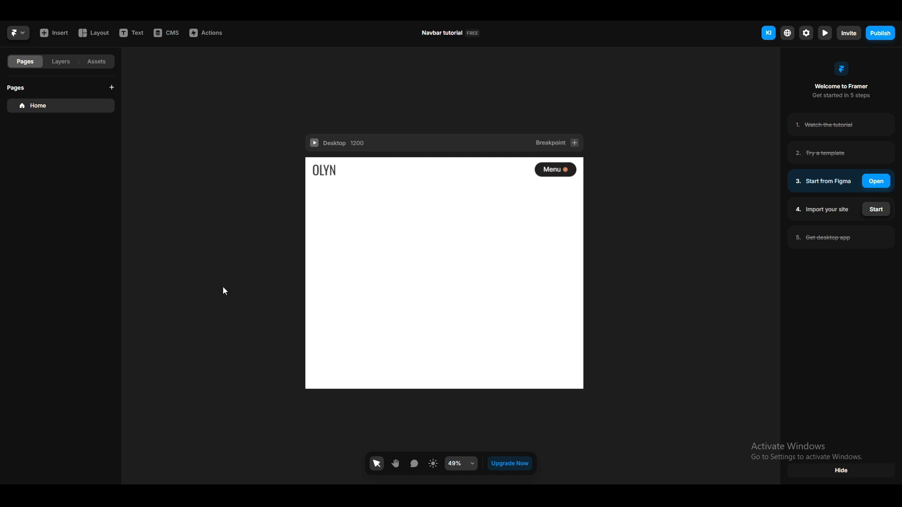
Add Tablet (810) and Phone (390) breakpoints to the Home page.
click(589, 134)
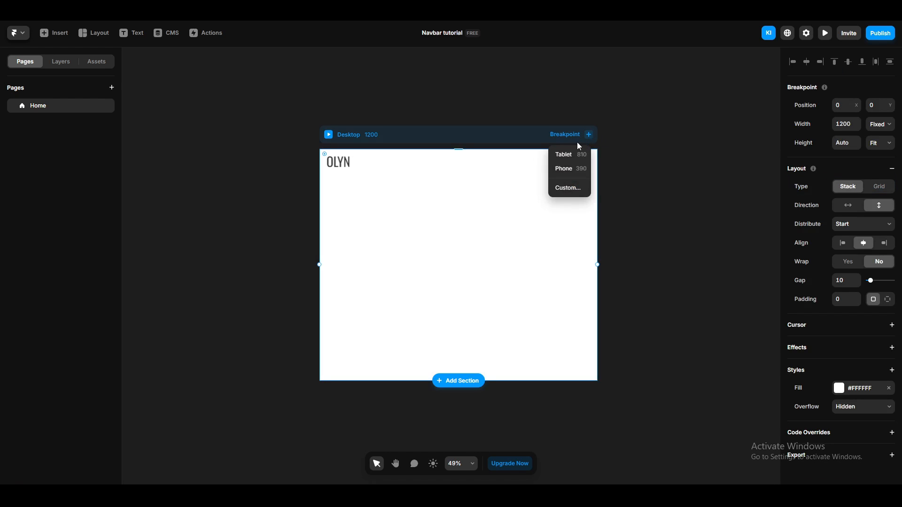
click(569, 153)
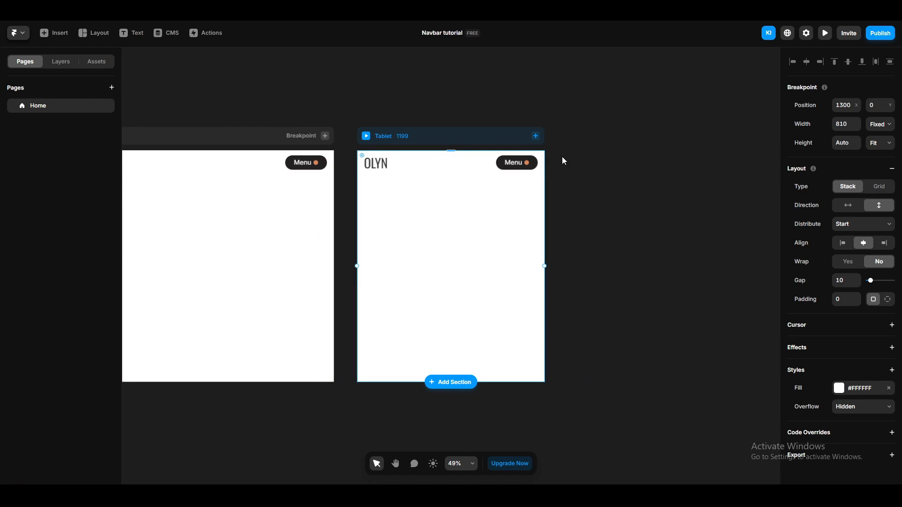
click(580, 159)
click(535, 136)
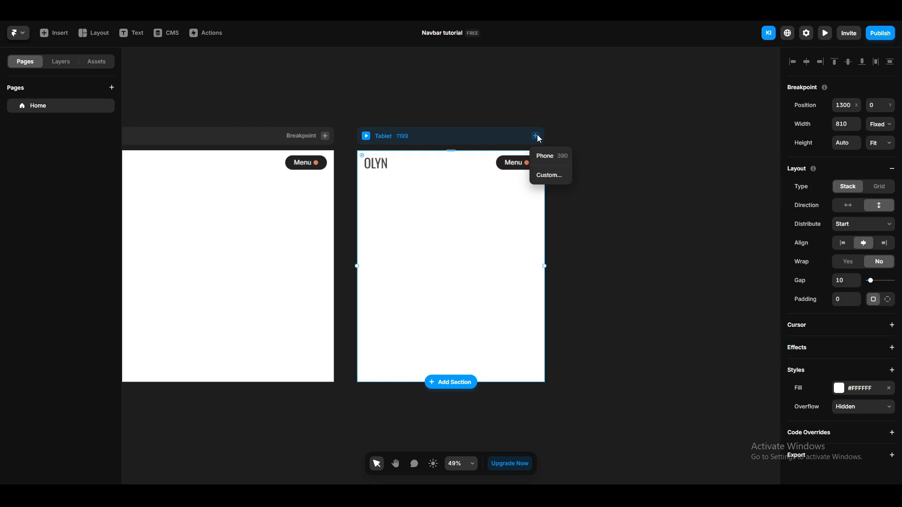
click(547, 160)
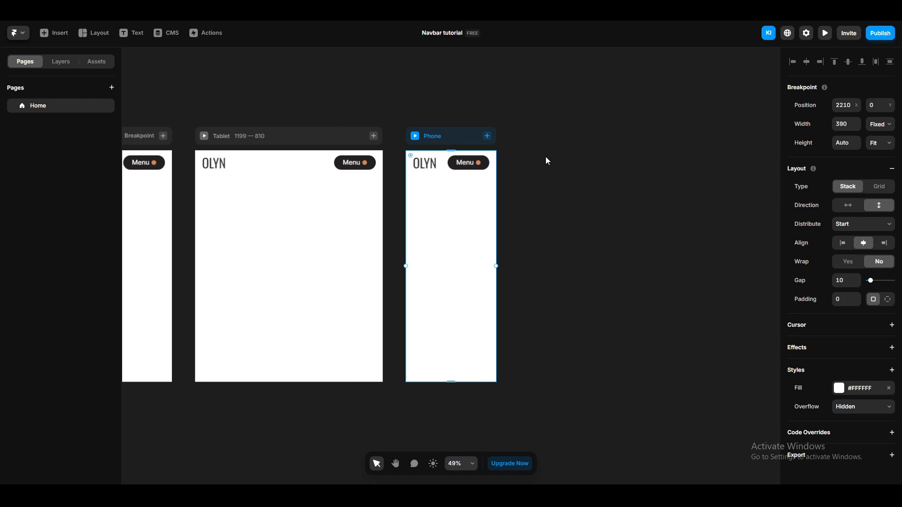
click(583, 156)
drag(567, 225, 731, 206)
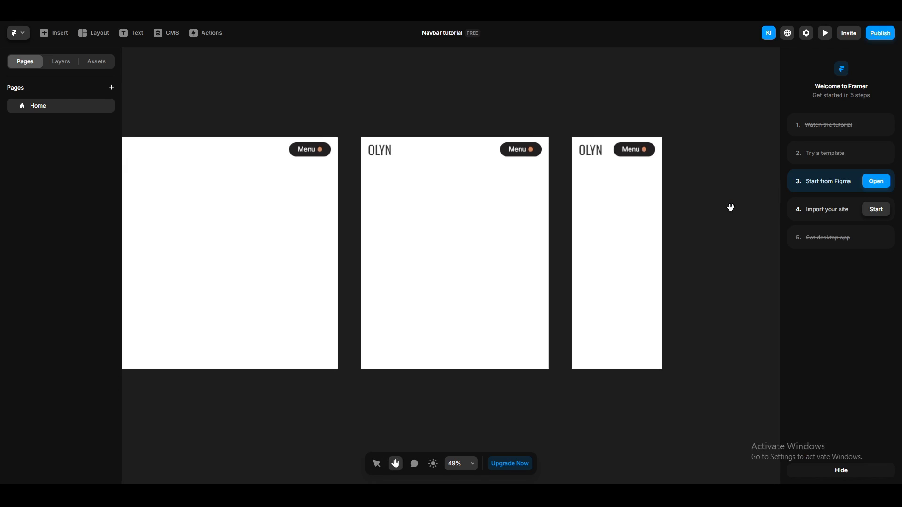
In the Navbar component, add a variant based on Desktop inital and set its width to 810.
double_click(411, 155)
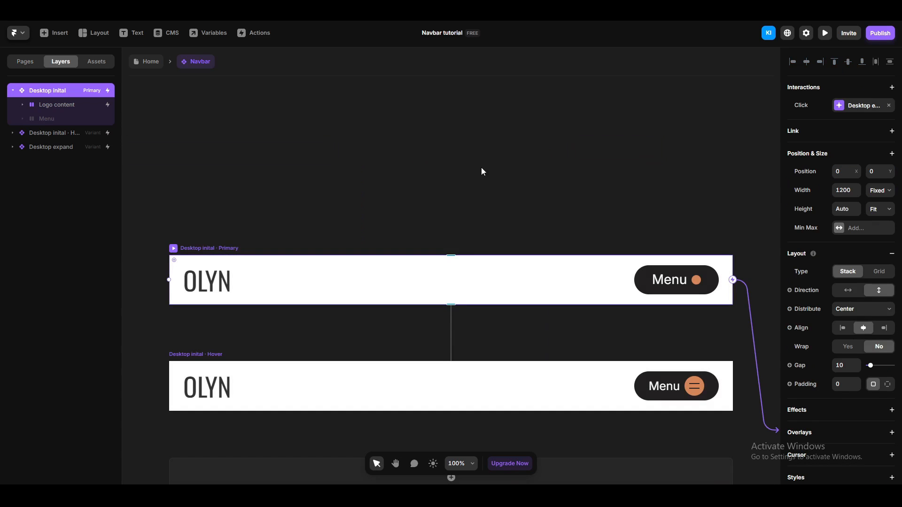
scroll(502, 168, down, 2)
click(556, 151)
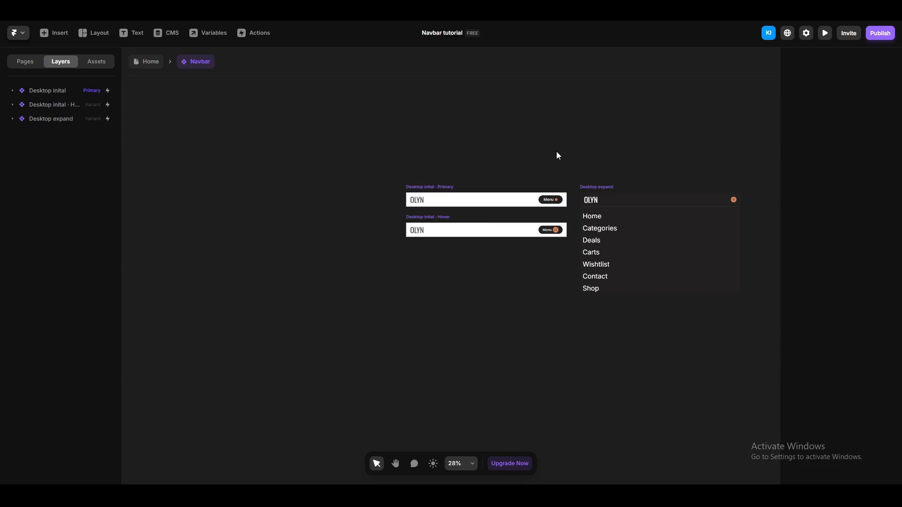
scroll(546, 149, down, 2)
key(space)
drag(542, 148, 467, 156)
scroll(467, 157, up, 1)
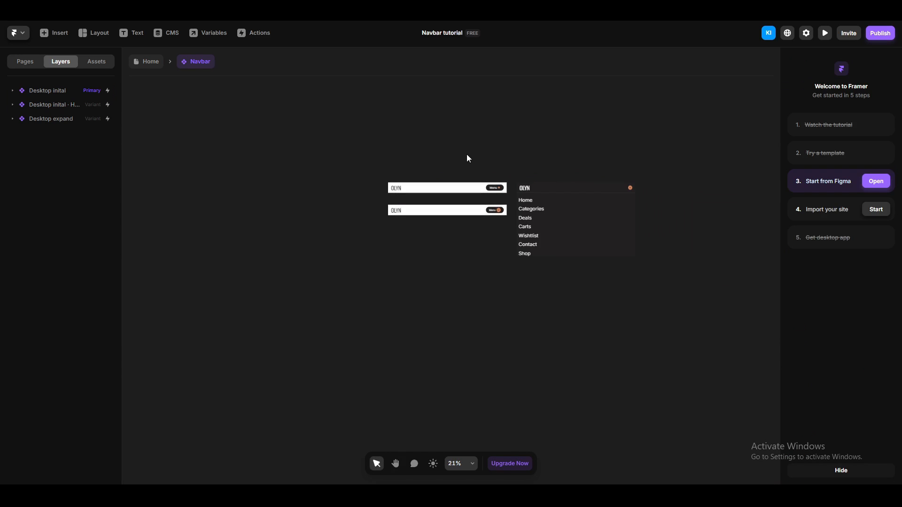
drag(555, 153, 496, 151)
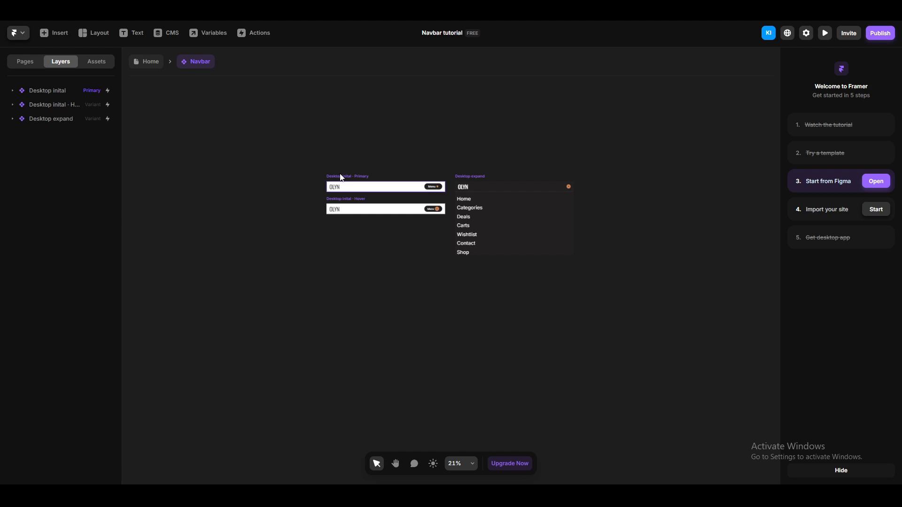
click(341, 177)
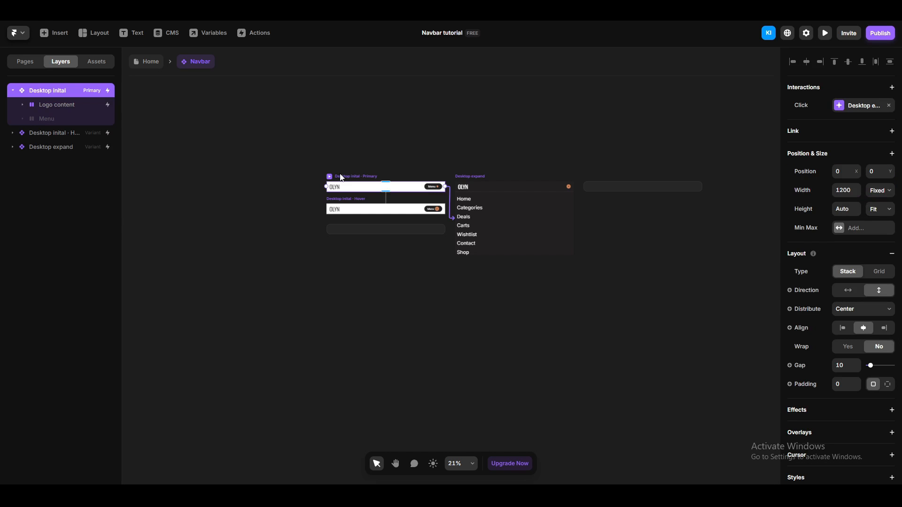
click(660, 195)
click(845, 191)
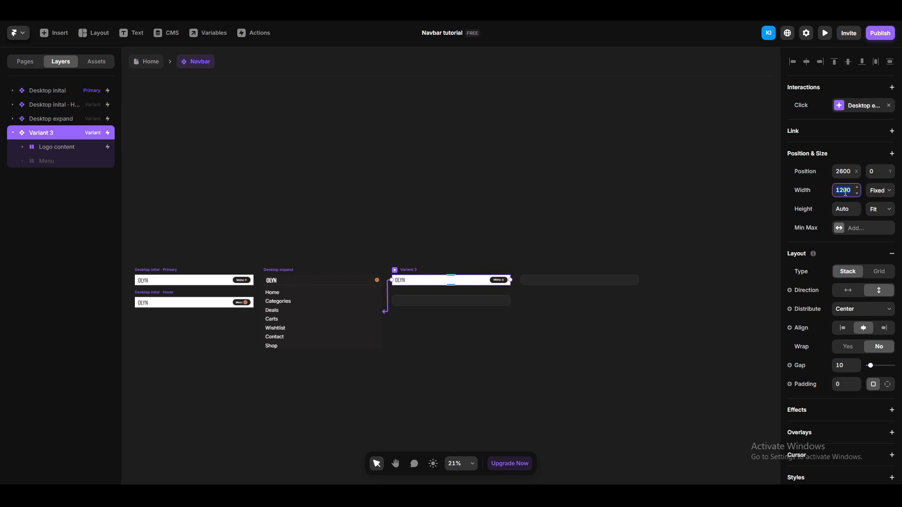
text(810)
key(Return)
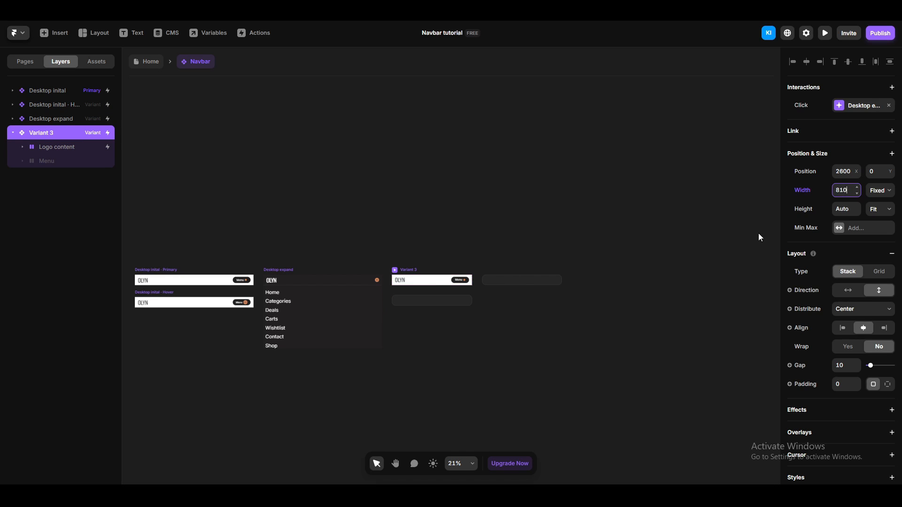
click(450, 339)
Rename the new 810-wide navbar variant to "Tablet inital".
drag(442, 342, 535, 263)
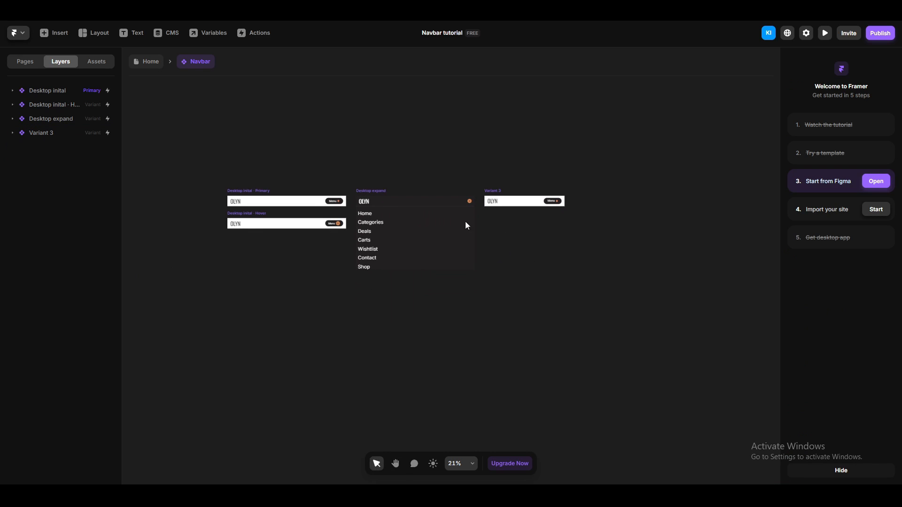
click(517, 201)
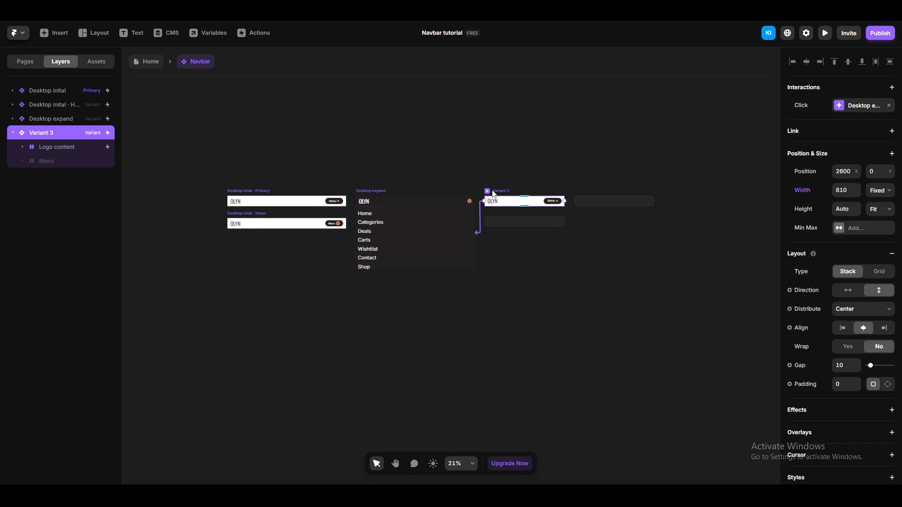
double_click(45, 136)
text(Tablet inital)
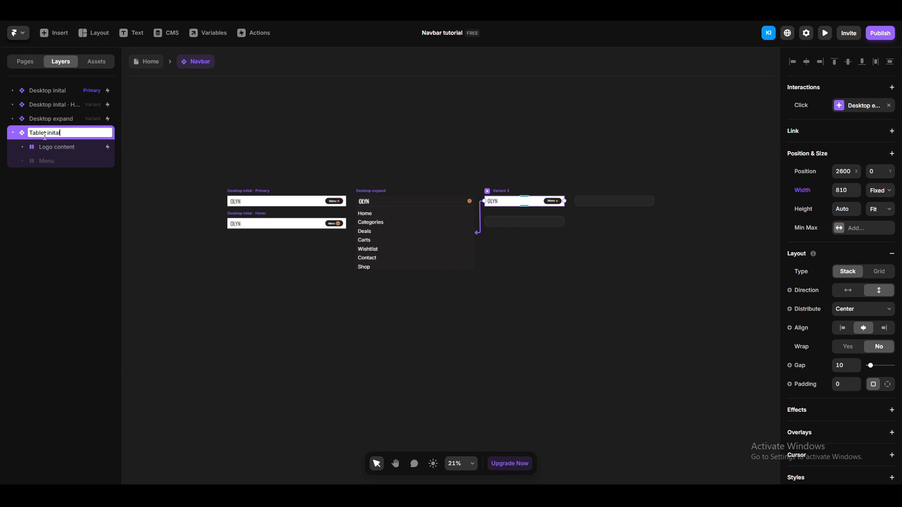
key(Return)
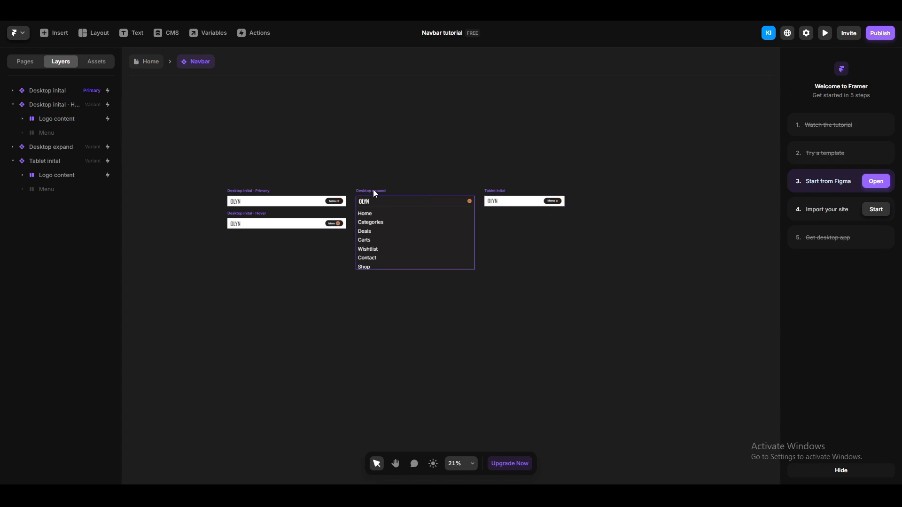
Add a navbar variant based on Desktop expand and rename it "Tablet expand".
click(372, 191)
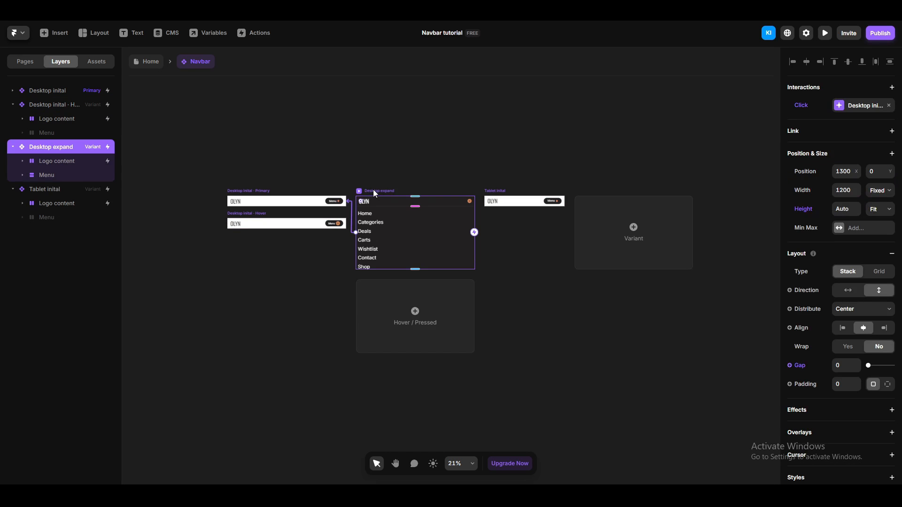
click(630, 233)
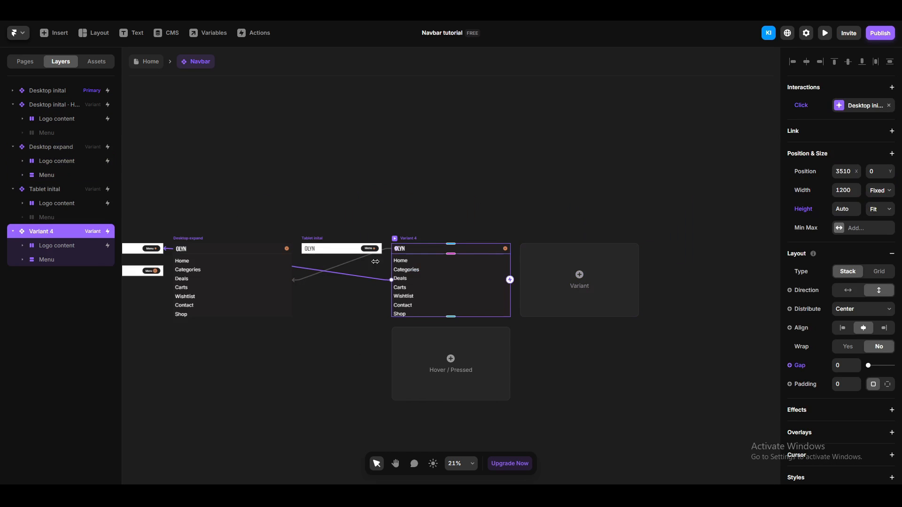
double_click(40, 232)
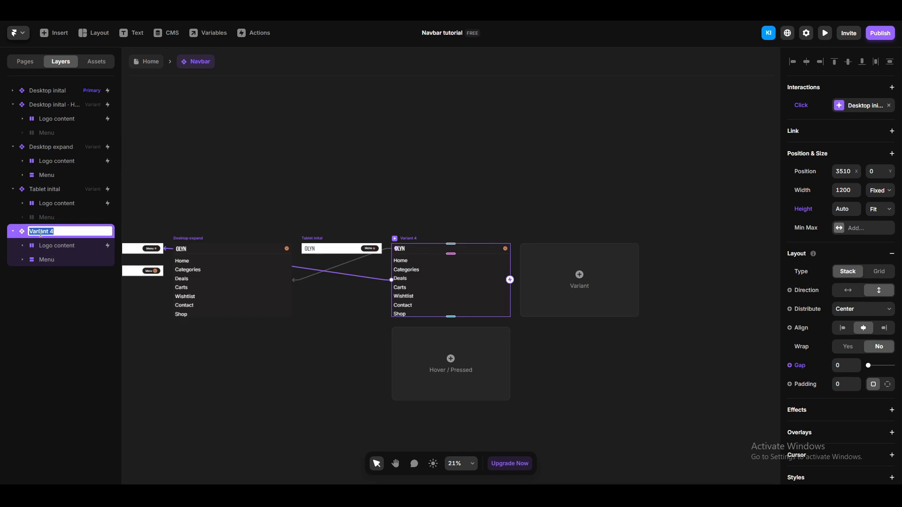
text(Tablet expand)
key(Return)
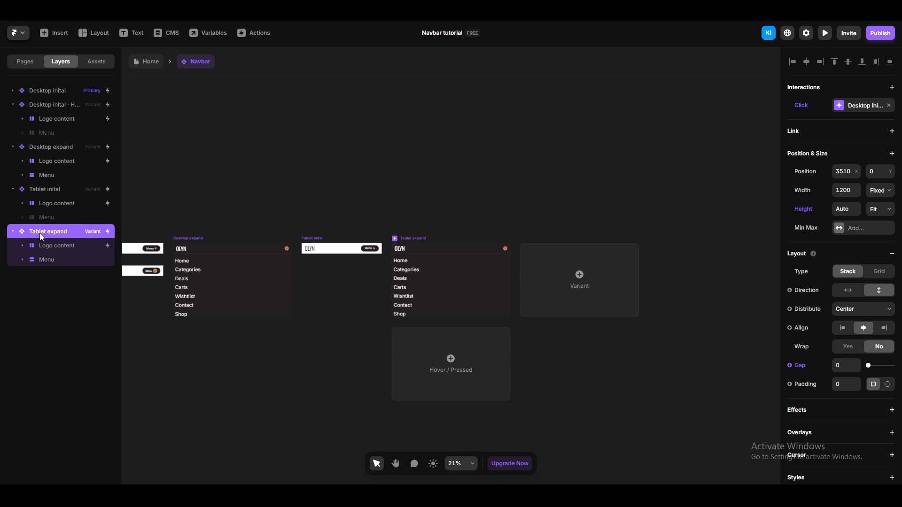
Set the width of the Tablet expand variant to 810.
click(398, 209)
scroll(388, 227, up, 5)
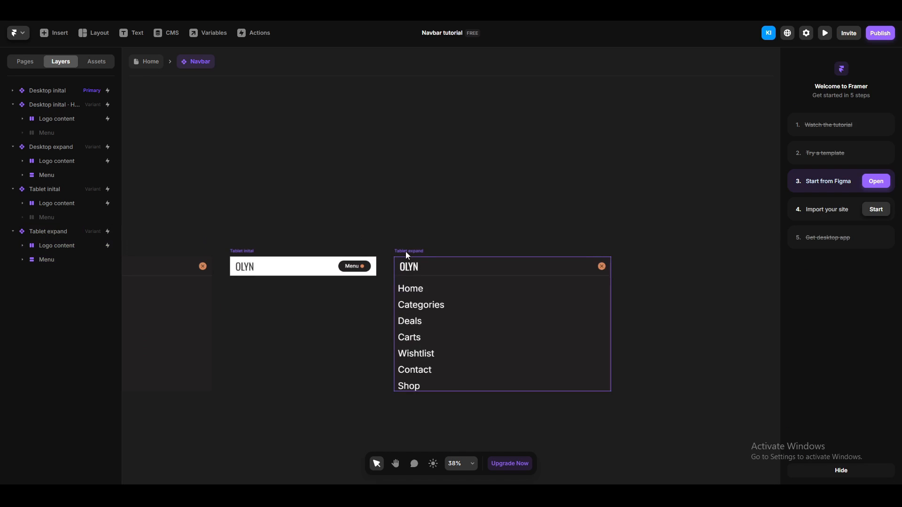
click(407, 253)
click(842, 193)
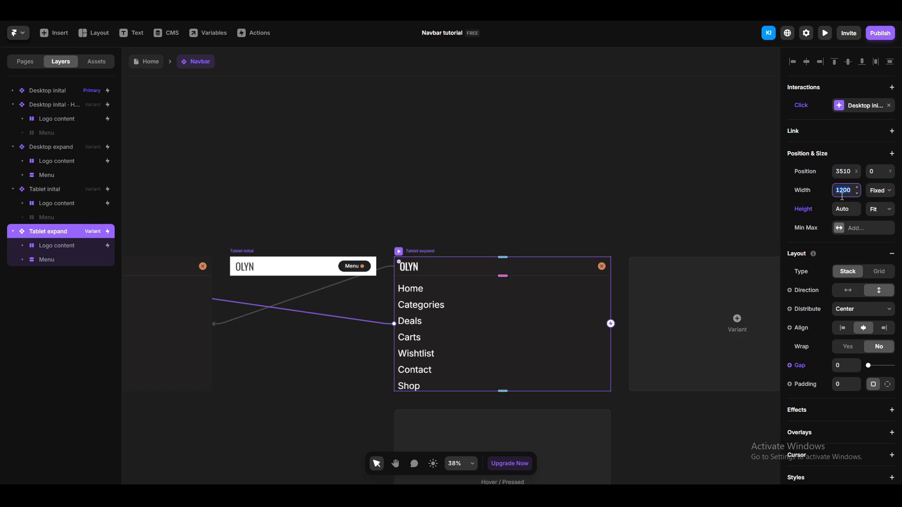
text(810)
key(Return)
click(467, 208)
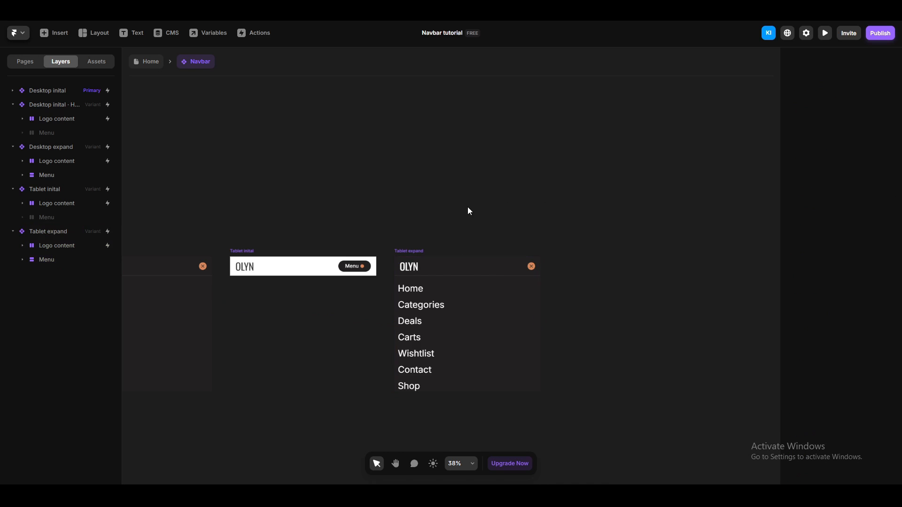
Open the Menu names component from the Home link in Tablet expand and add a variant based on Desktop menus.
drag(467, 208, 605, 125)
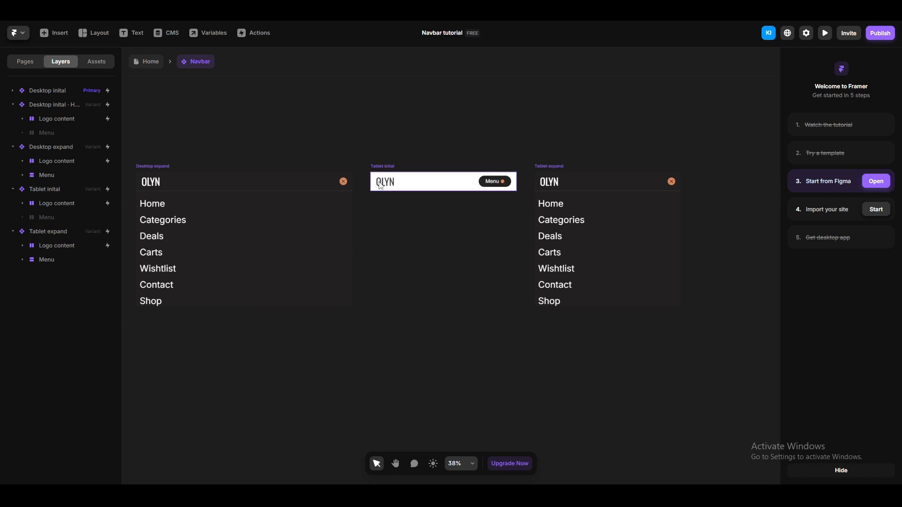
scroll(565, 171, up, 2)
drag(609, 142, 530, 107)
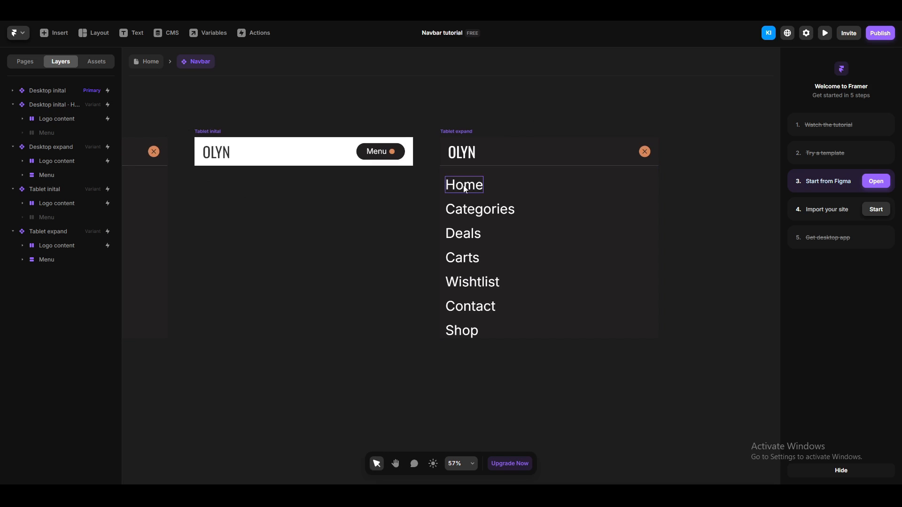
double_click(463, 185)
click(504, 235)
key(space)
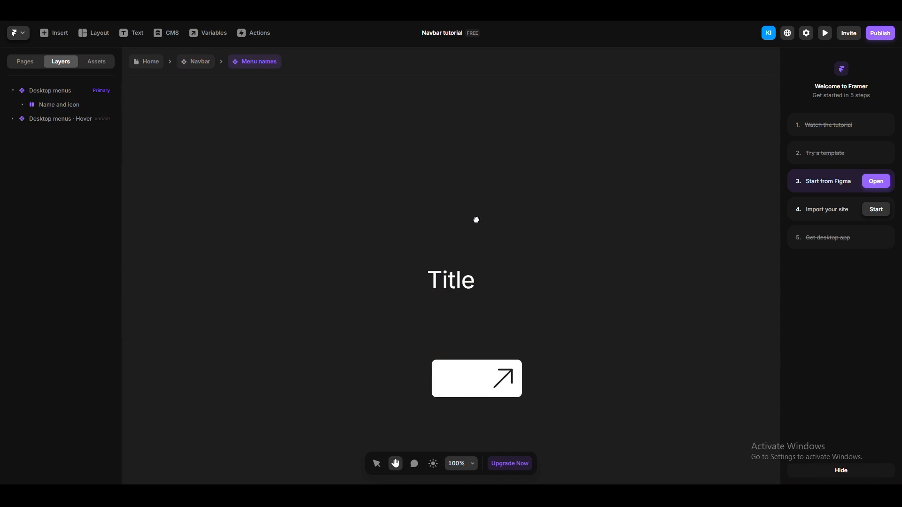
drag(477, 220, 404, 146)
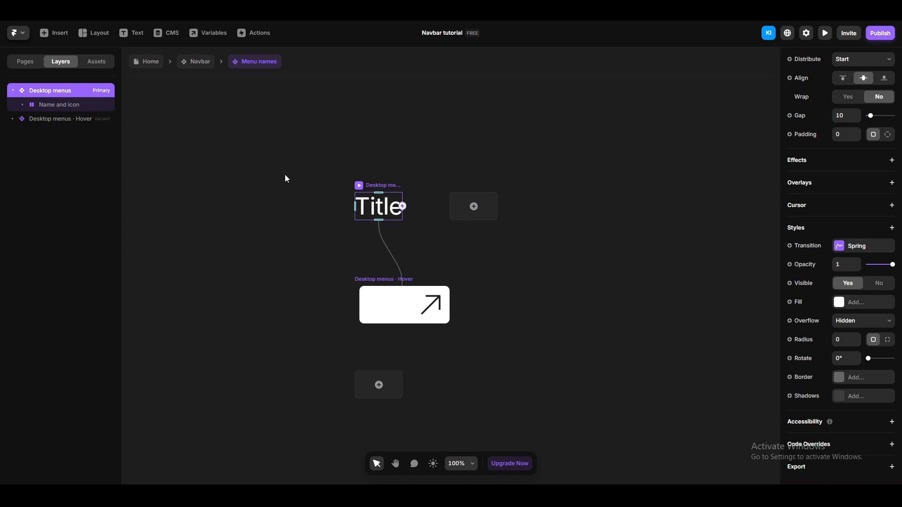
click(470, 206)
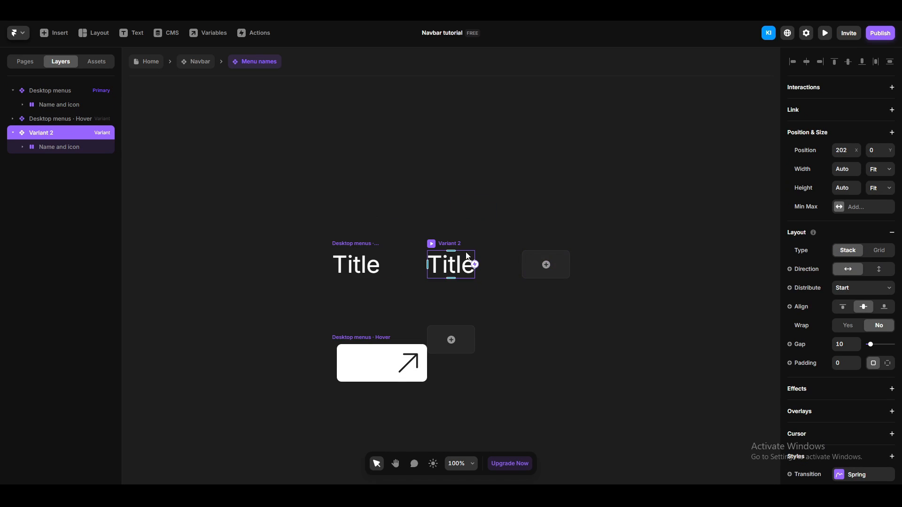
Preview the Home page at the Tablet breakpoint and check the expanded navbar menu, then return to the canvas.
click(137, 61)
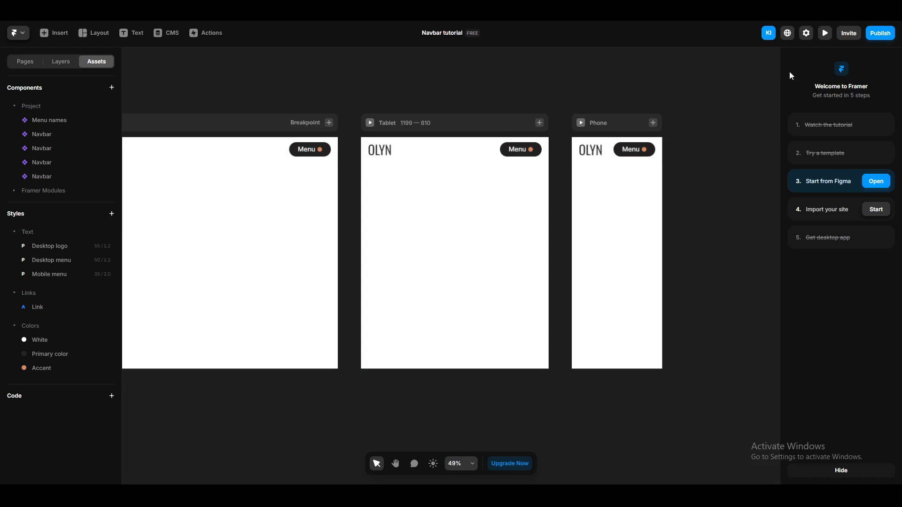
click(825, 34)
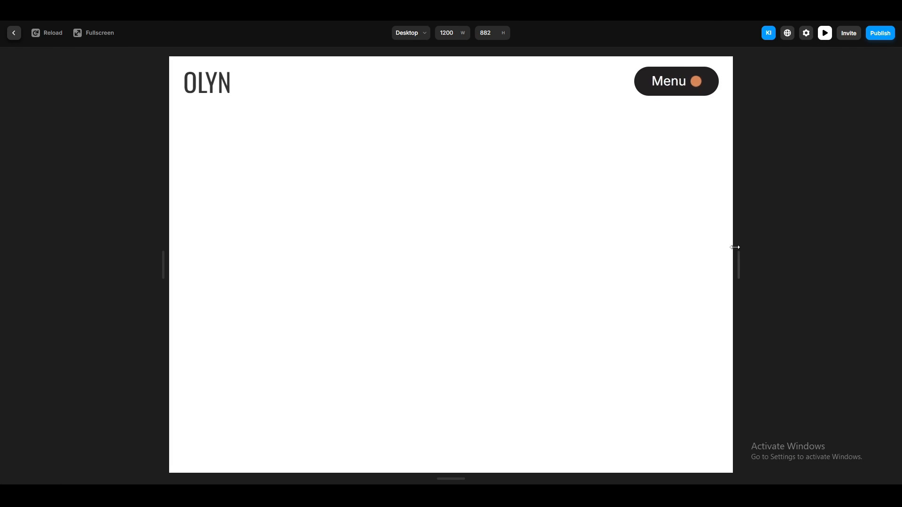
click(419, 35)
click(415, 69)
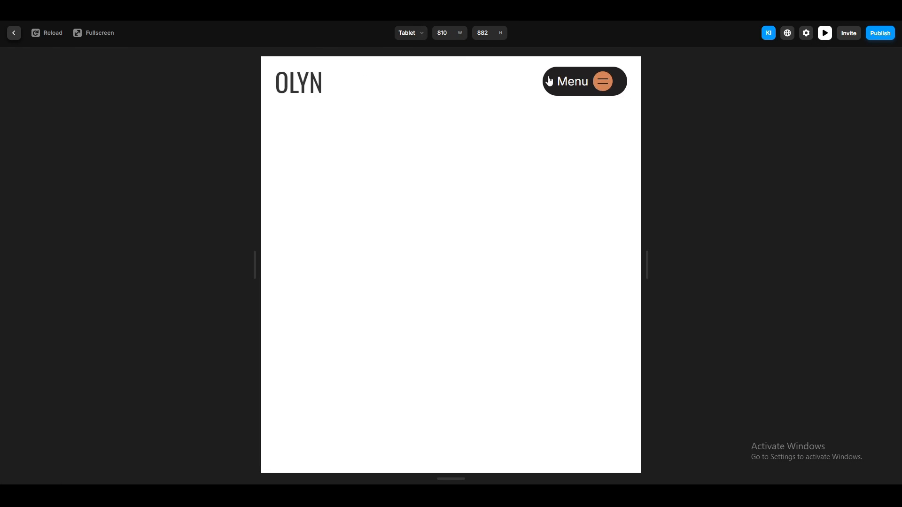
click(593, 89)
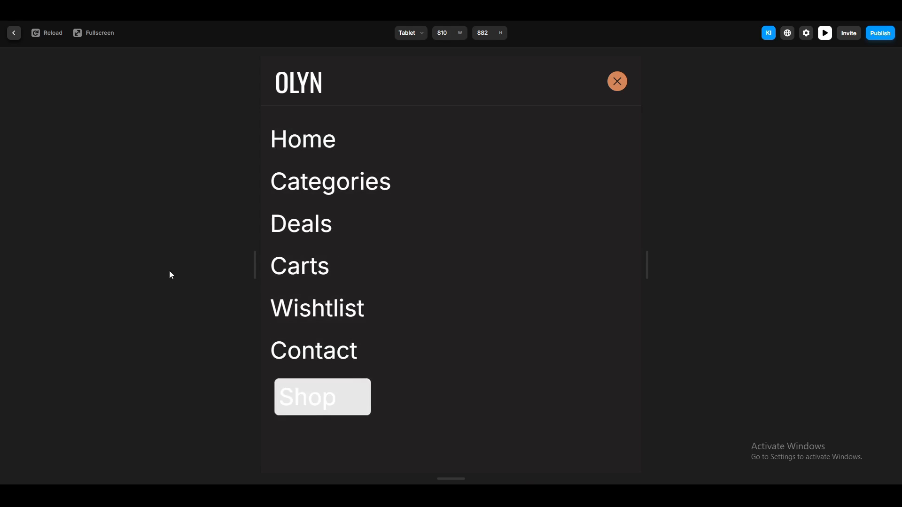
click(14, 33)
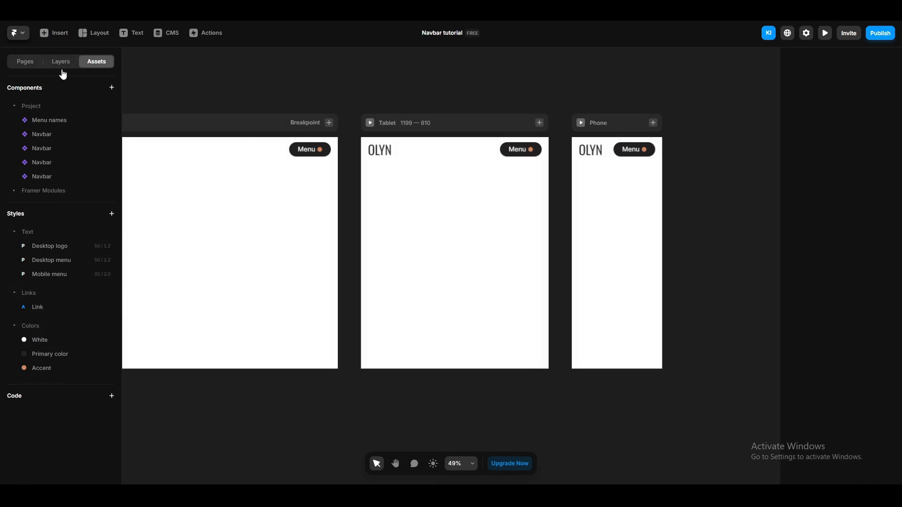
Reopen the Navbar component from the Tablet frame and enter the Menu names component through the Home link in Tablet expand.
double_click(429, 154)
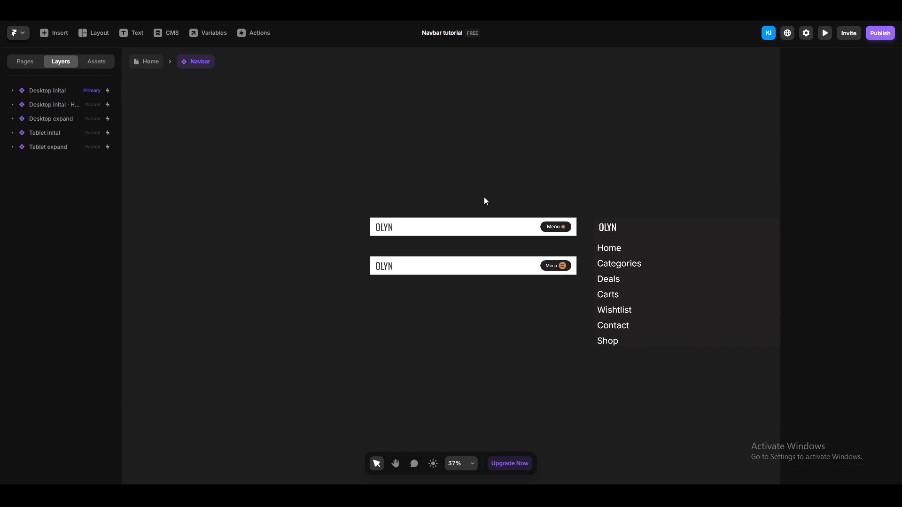
key(space)
drag(738, 192, 375, 164)
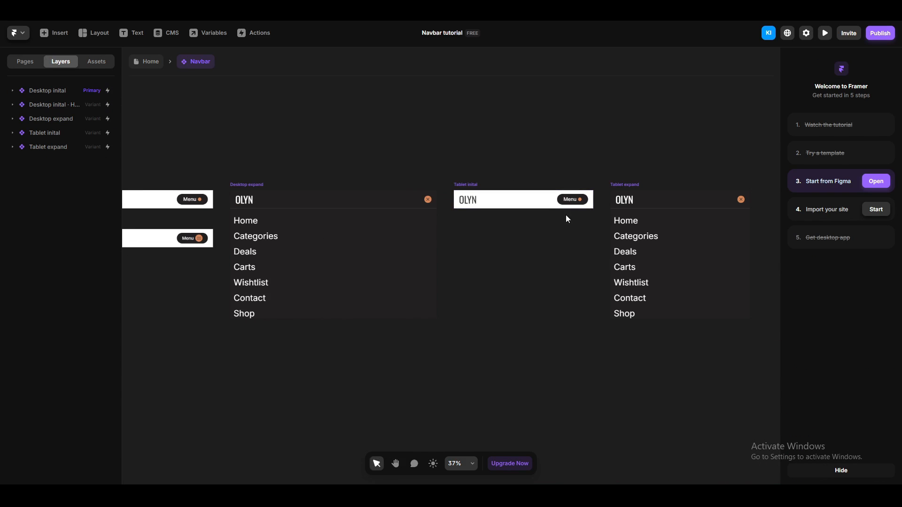
double_click(621, 220)
click(561, 213)
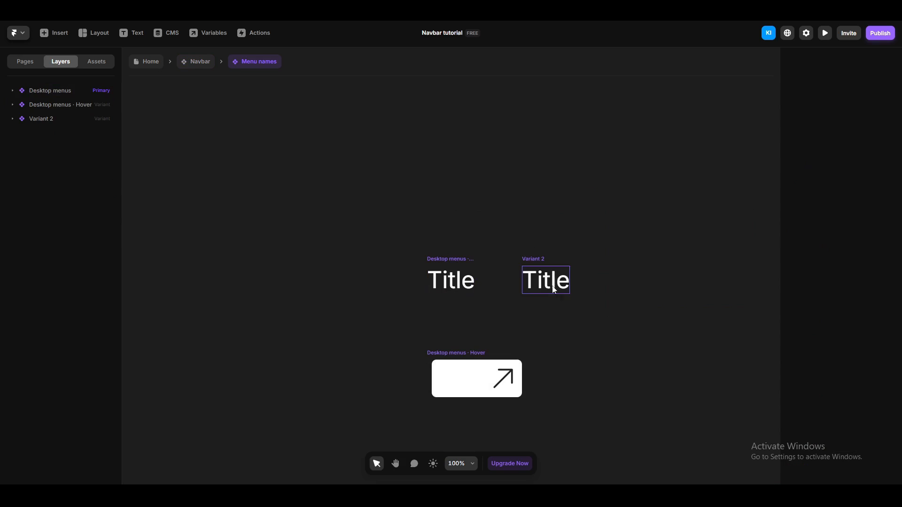
Rename the Variant 2 variant of the Menu names component to "Tablet menus".
click(533, 259)
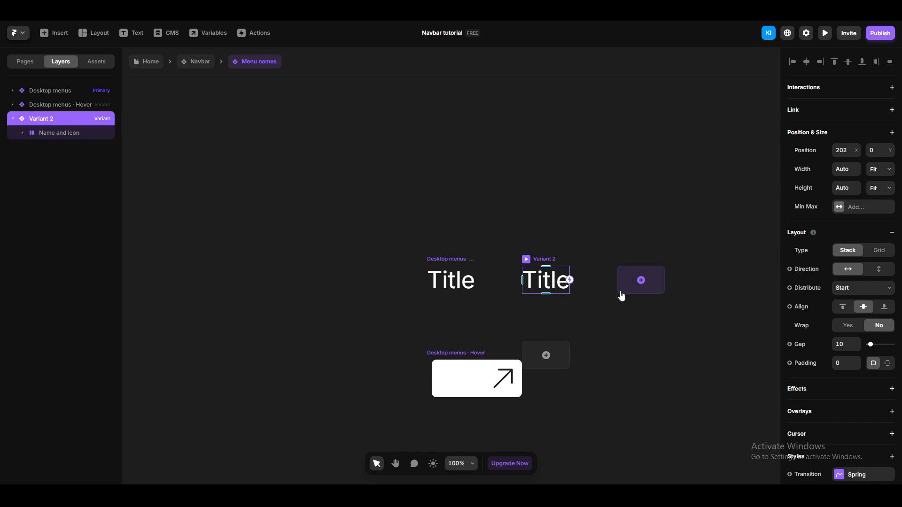
double_click(51, 121)
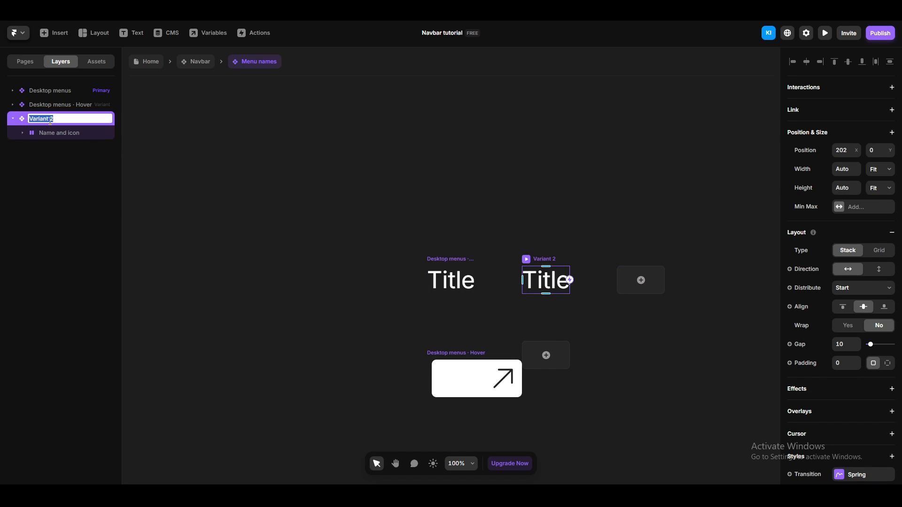
text(Tablet menus)
key(Return)
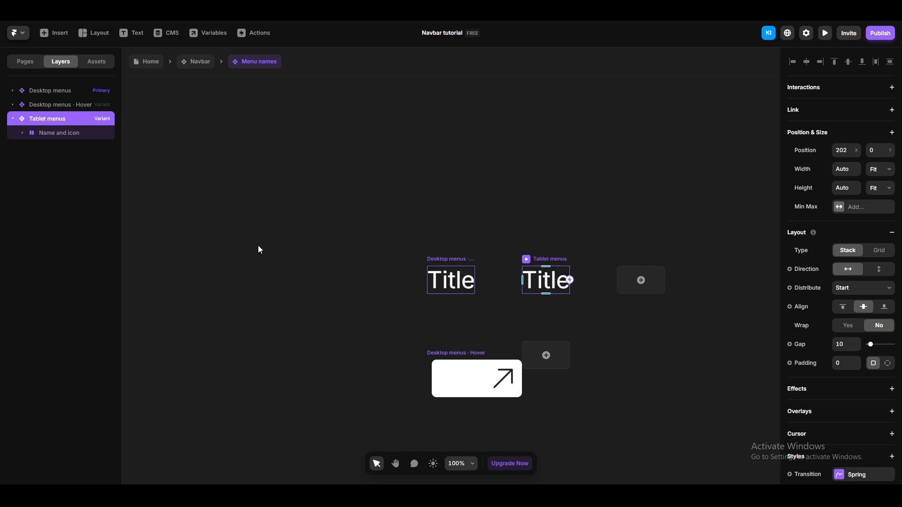
Create a new text style for the Title text in the Tablet menus variant.
click(57, 135)
click(58, 159)
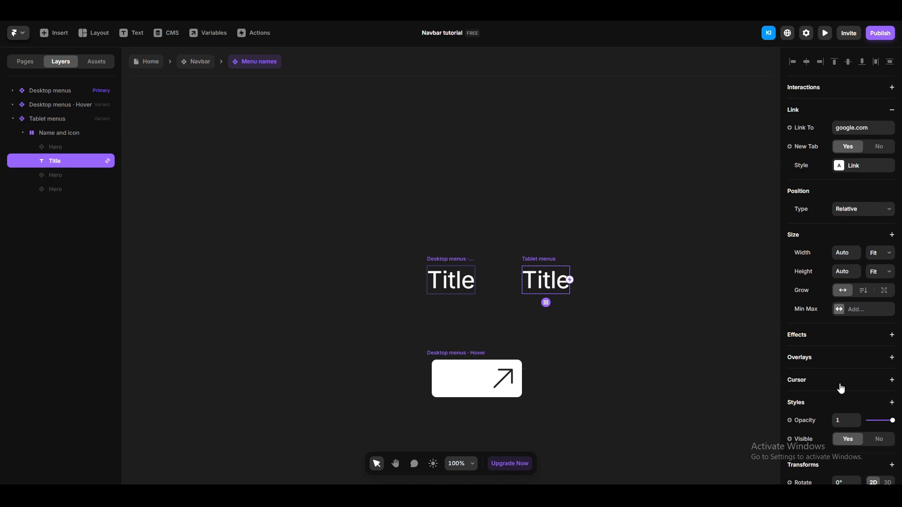
scroll(843, 388, down, 4)
click(861, 338)
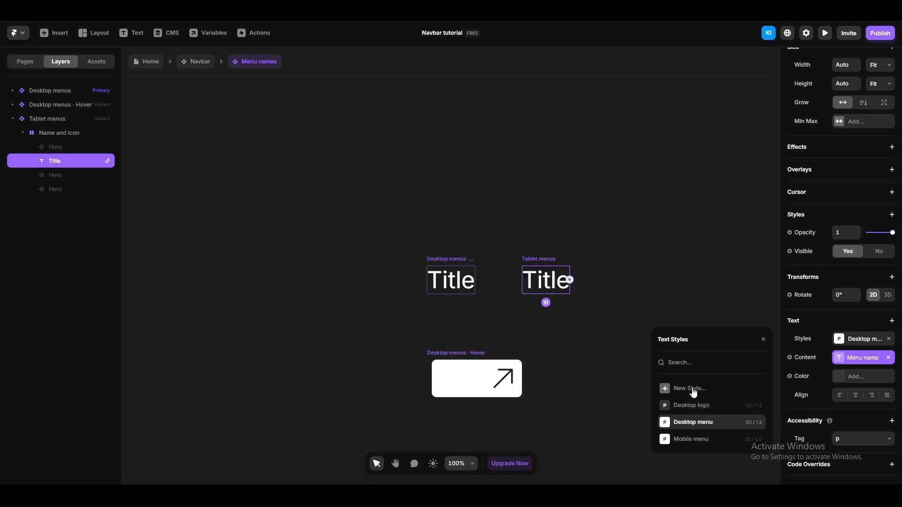
click(693, 391)
click(708, 292)
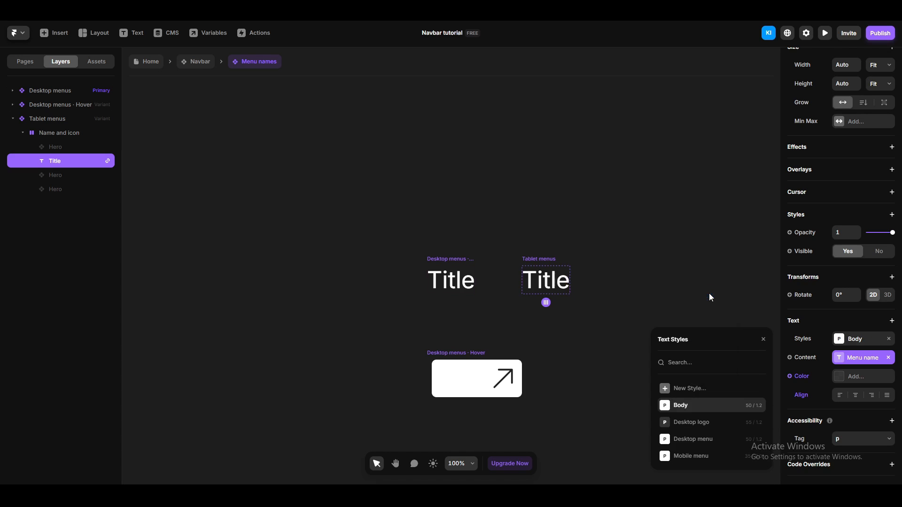
Set the font size of the new Body text style to 35.
click(756, 405)
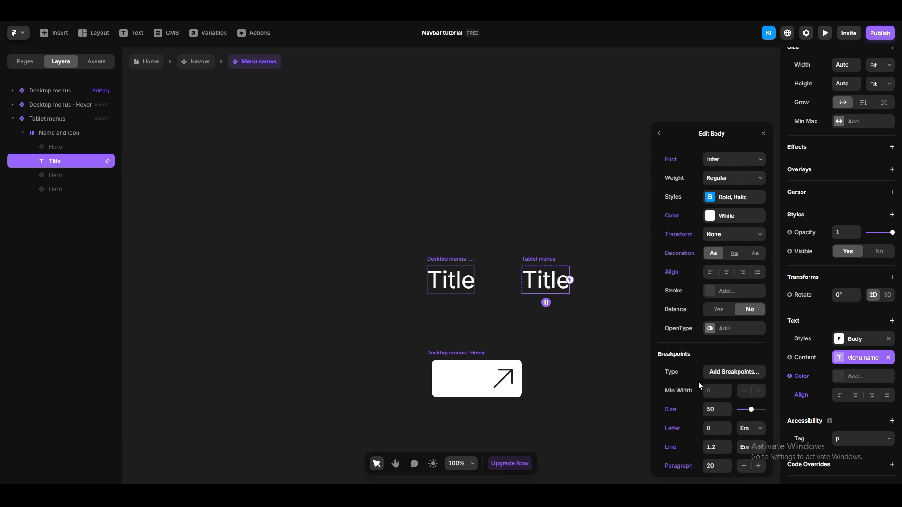
click(715, 412)
text(35)
key(Return)
click(658, 134)
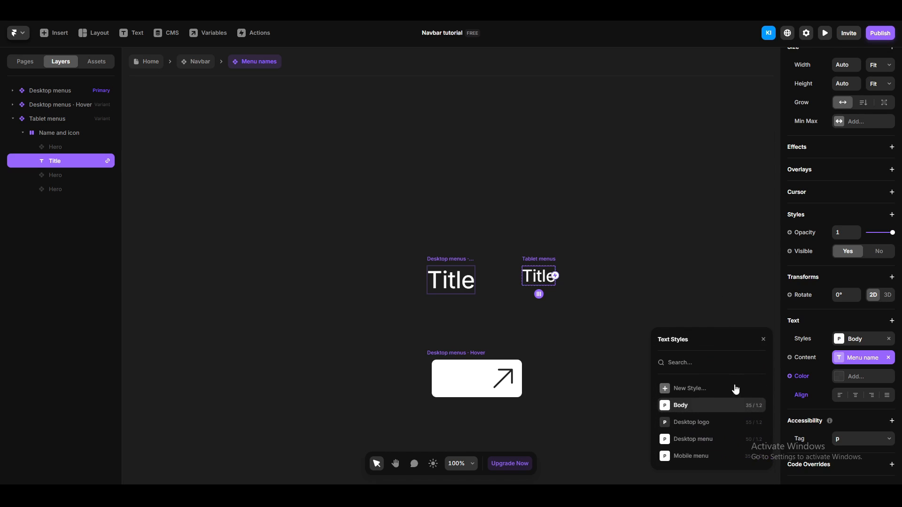
Rename the Body text style to "Tablet menu".
right_click(722, 411)
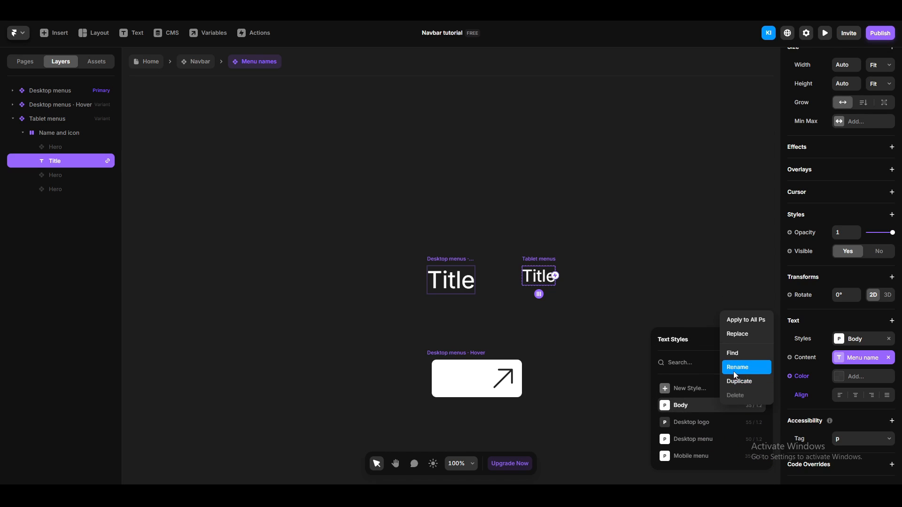
click(733, 370)
key(BackSpace)
key(BackSpace)
key(BackSpace)
key(BackSpace)
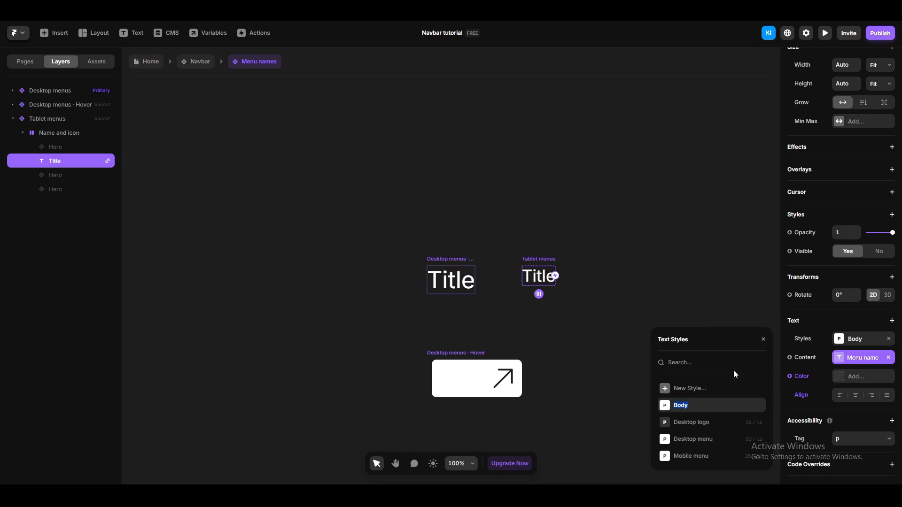
text(Tablet menu)
key(Return)
click(634, 266)
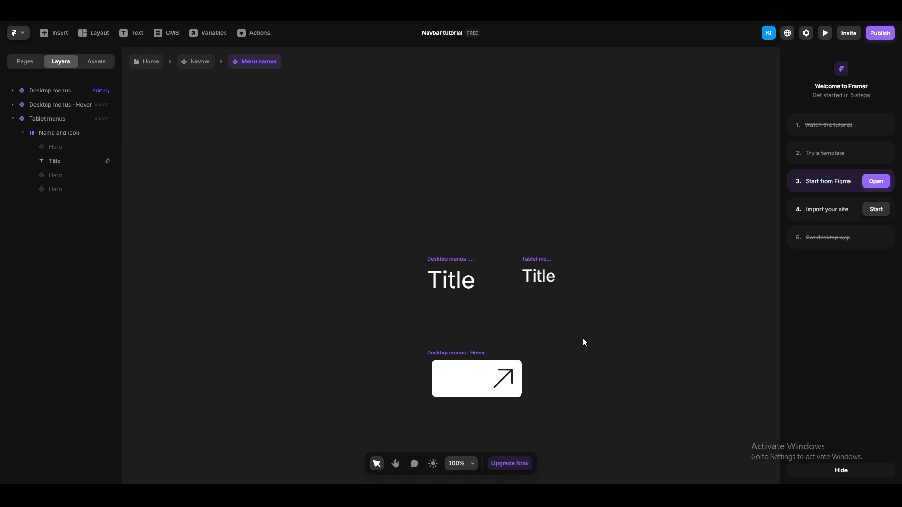
Add a Hover variant to the Tablet menus variant.
key(h)
drag(584, 343, 475, 201)
key(v)
click(477, 182)
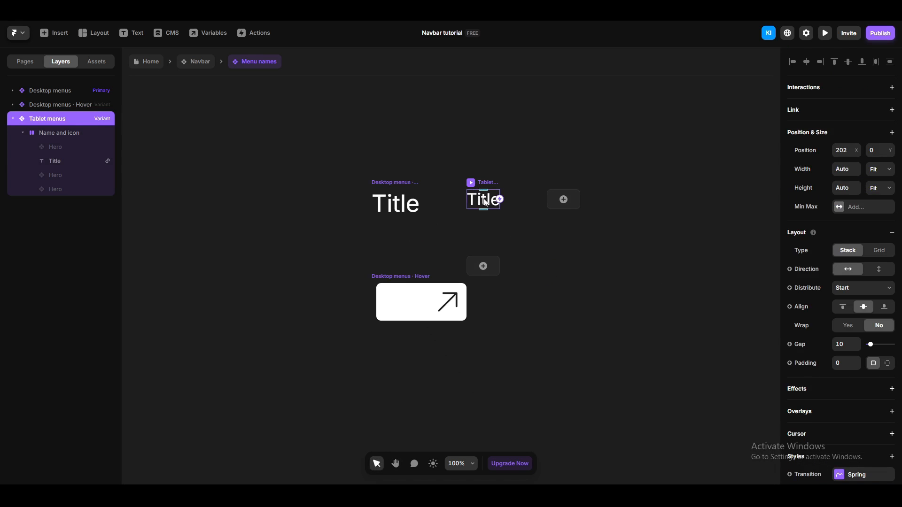
click(483, 266)
click(491, 277)
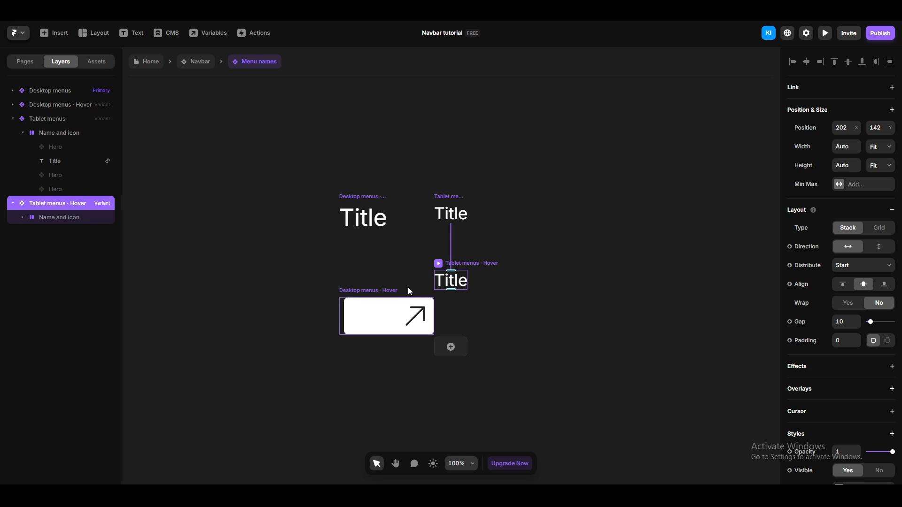
Give the Tablet menus Hover variant a left padding of 10 and its Name and icon stack an all-round padding of 10.
click(886, 341)
click(885, 360)
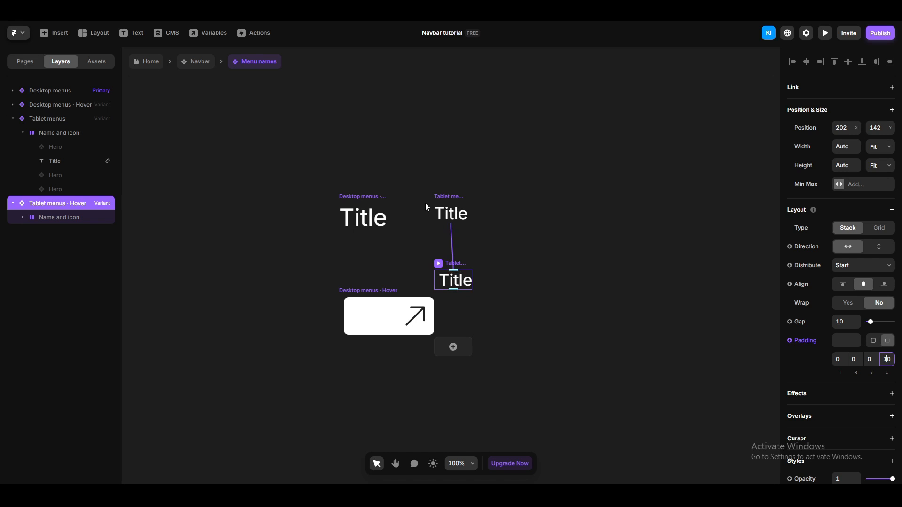
click(78, 218)
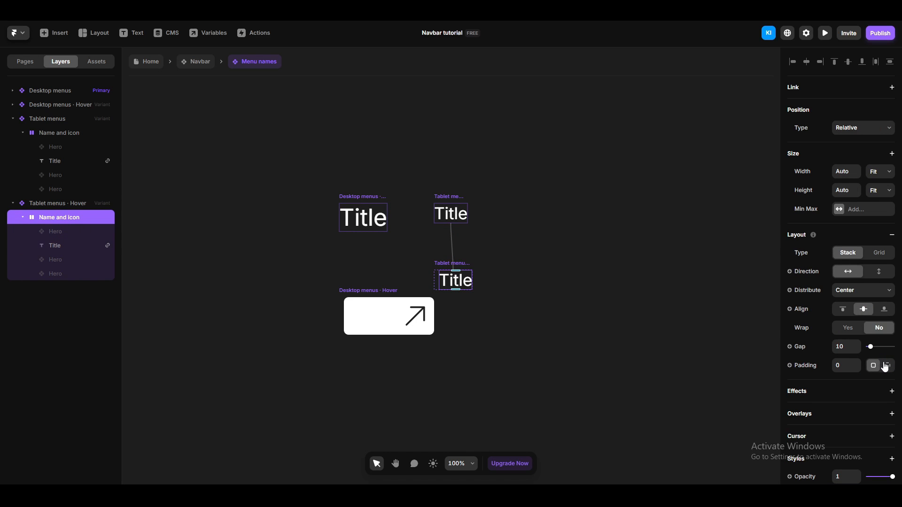
click(841, 364)
key(Return)
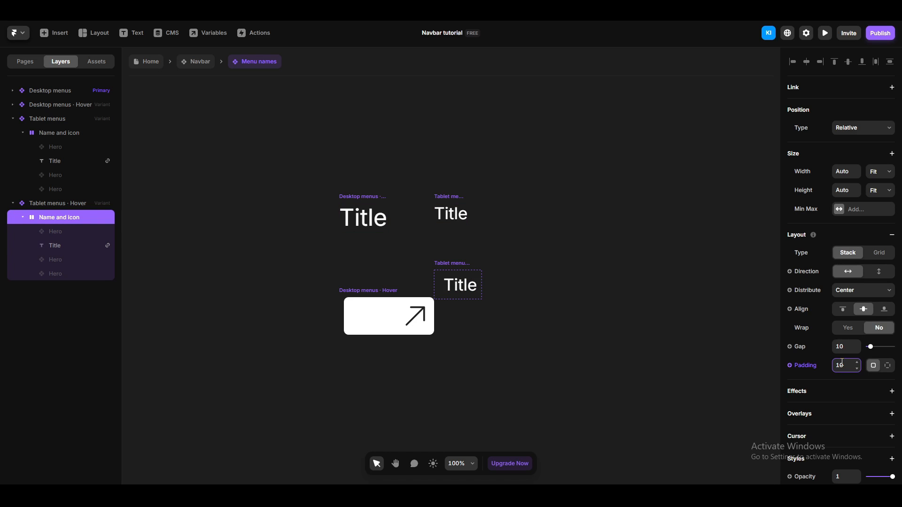
Set the radius of the Name and icon stack in Tablet menus Hover to 10 and its fill to the White style.
scroll(841, 364, down, 5)
click(842, 336)
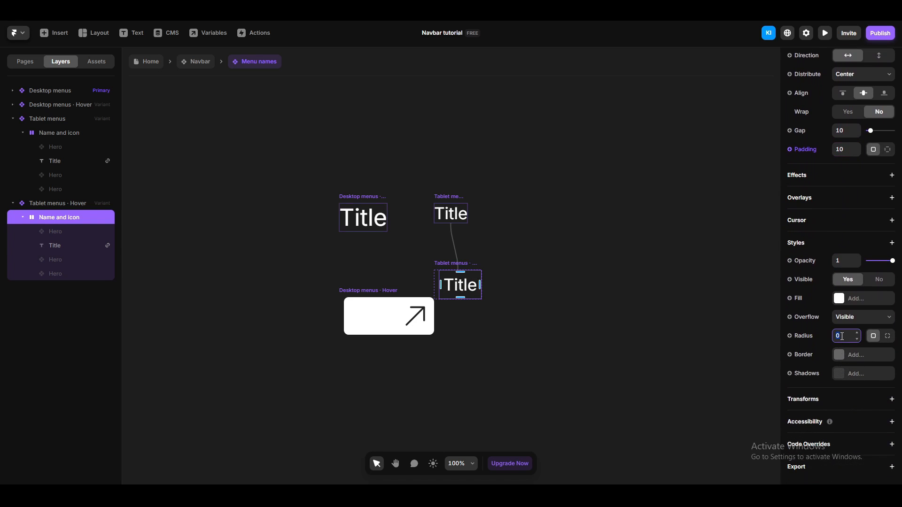
text(10)
key(Return)
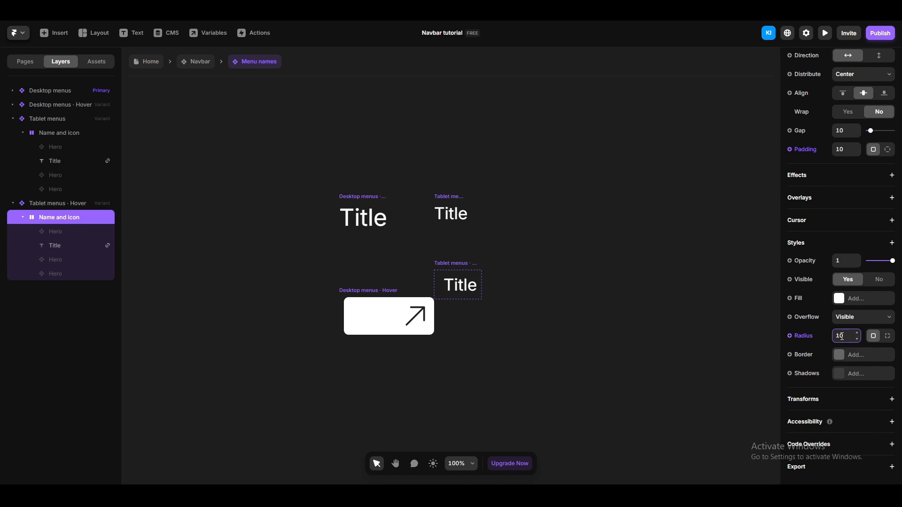
click(839, 299)
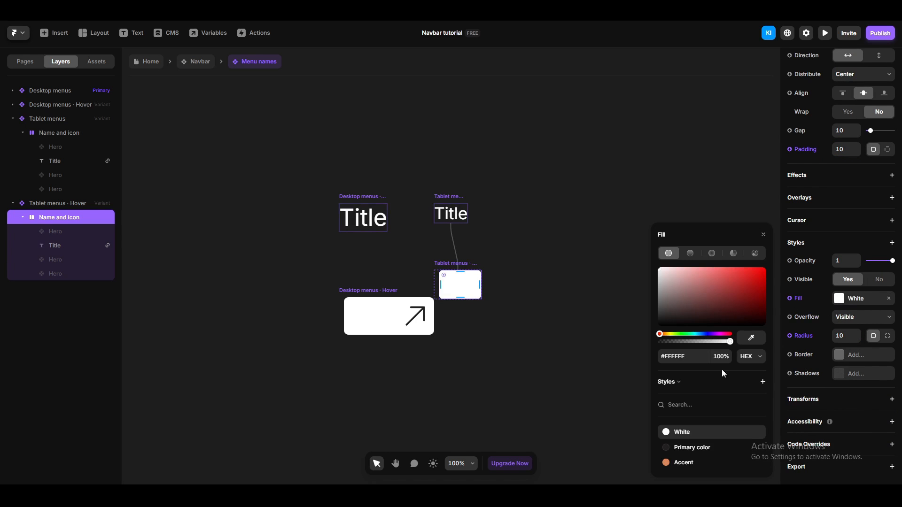
click(560, 336)
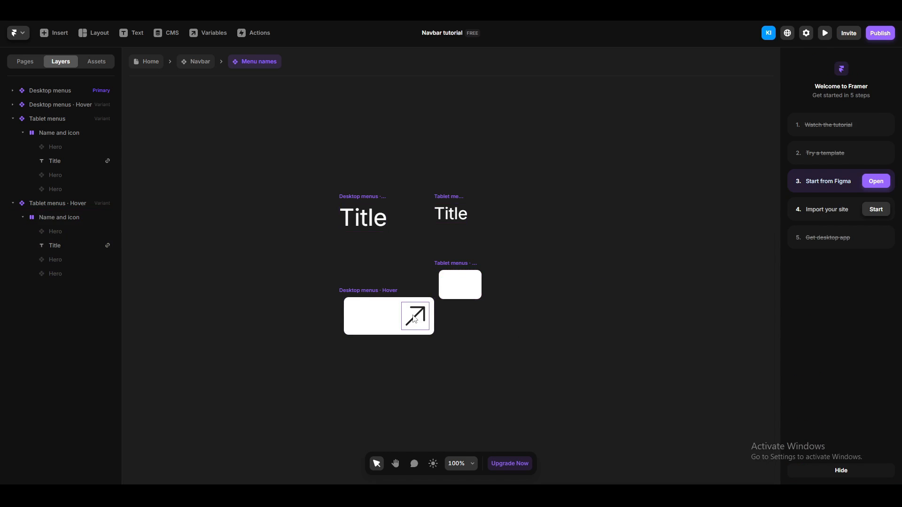
Copy the arrow icon from Desktop menus Hover into the Name and icon stack of Tablet menus Hover, directly after the Title.
click(414, 319)
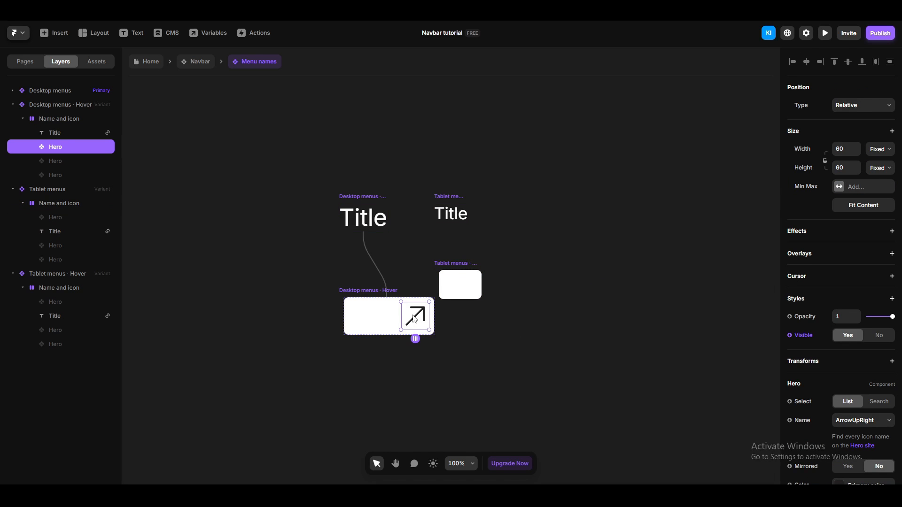
click(596, 324)
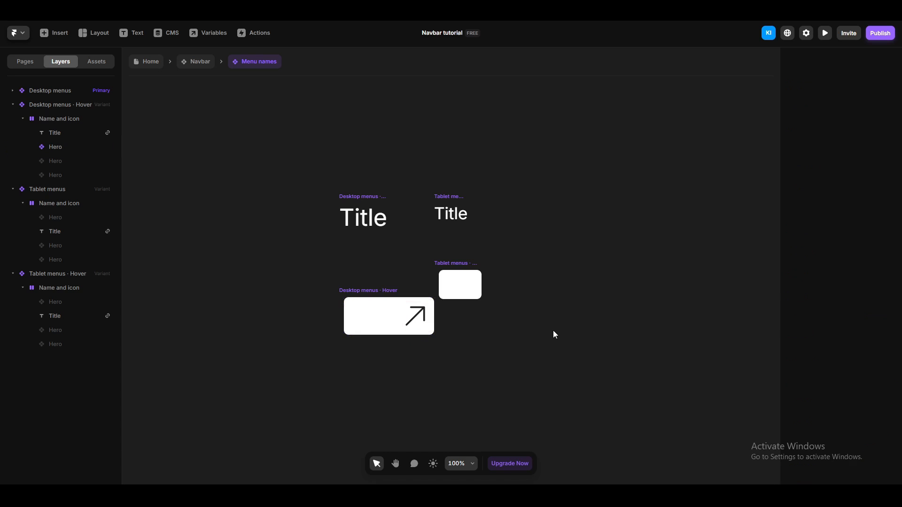
key(ctrl+v)
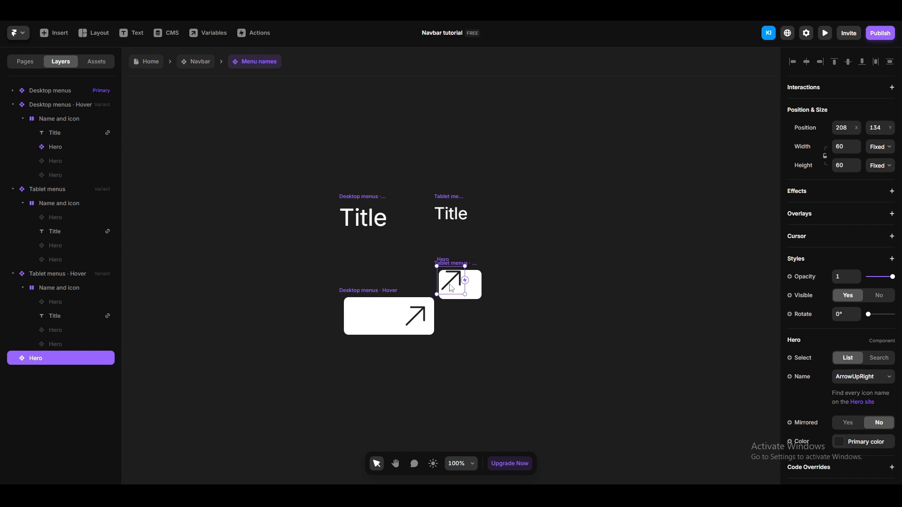
drag(44, 358, 63, 325)
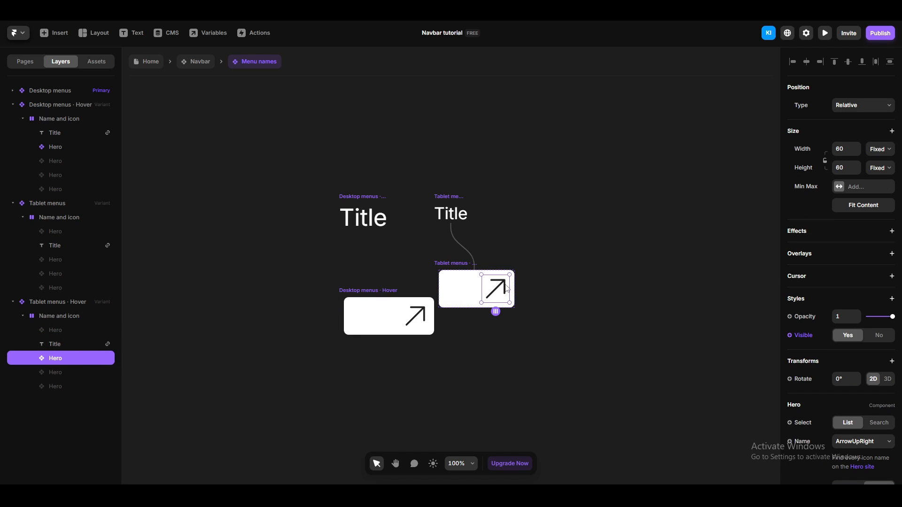
Scale down the arrow icon in the Tablet menus Hover variant to suit the smaller menu text.
scroll(496, 284, up, 5)
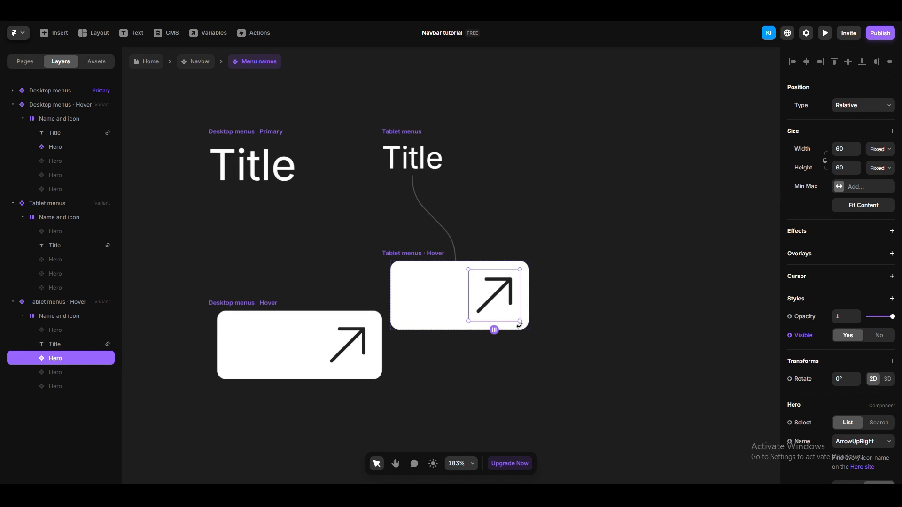
drag(518, 320, 511, 319)
click(566, 333)
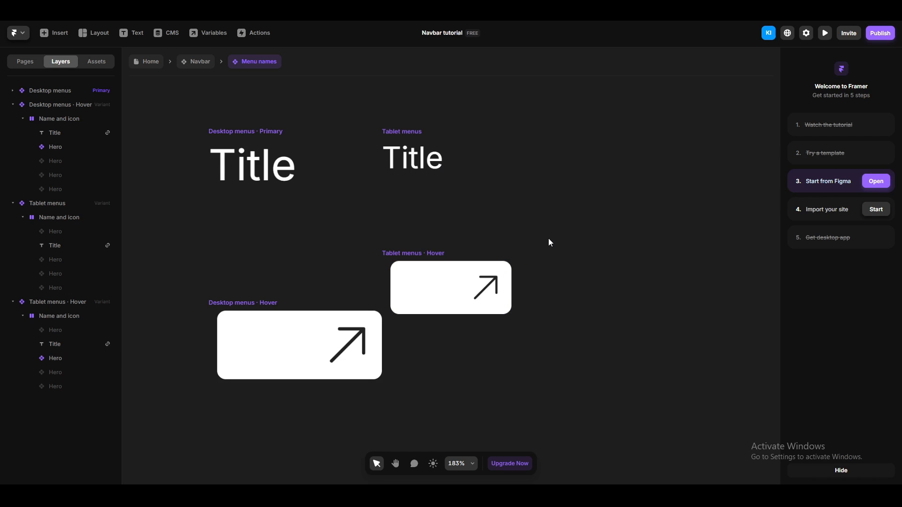
click(387, 132)
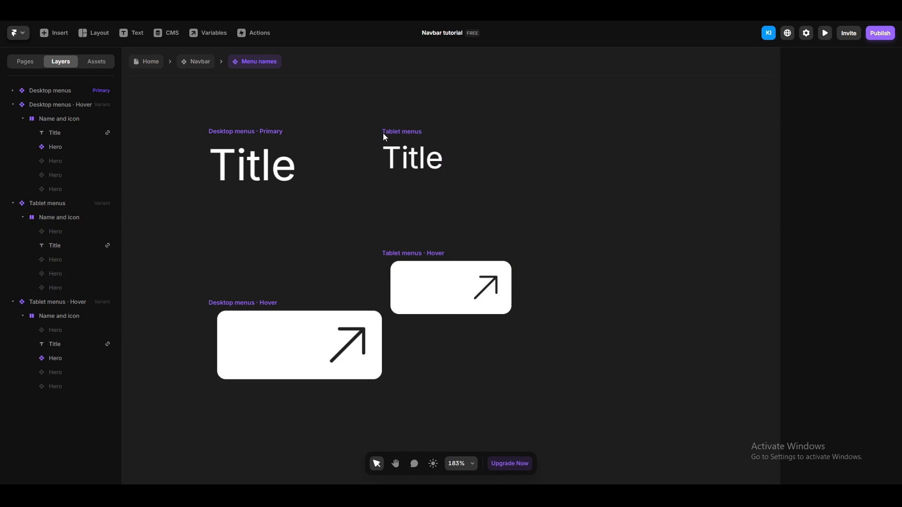
Preview the Tablet menus variant to check its hover effect, and return to the component canvas.
click(392, 132)
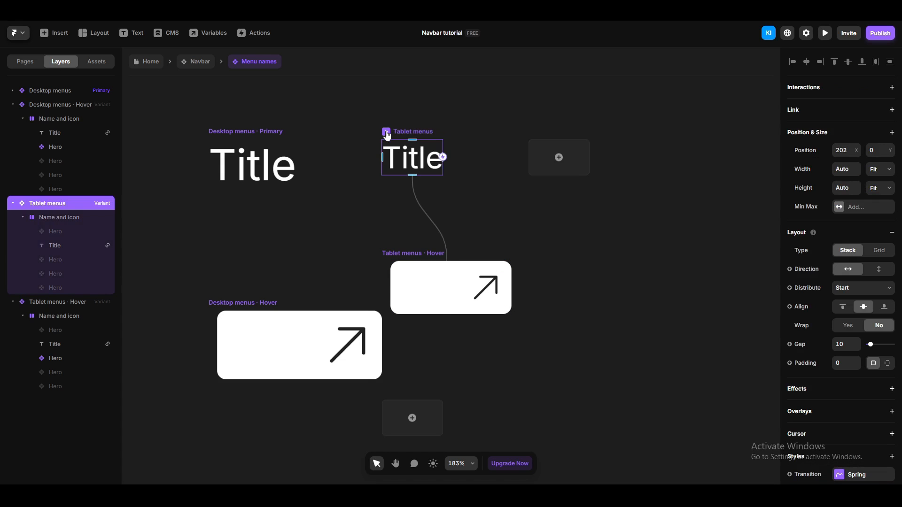
key(ctrl+p)
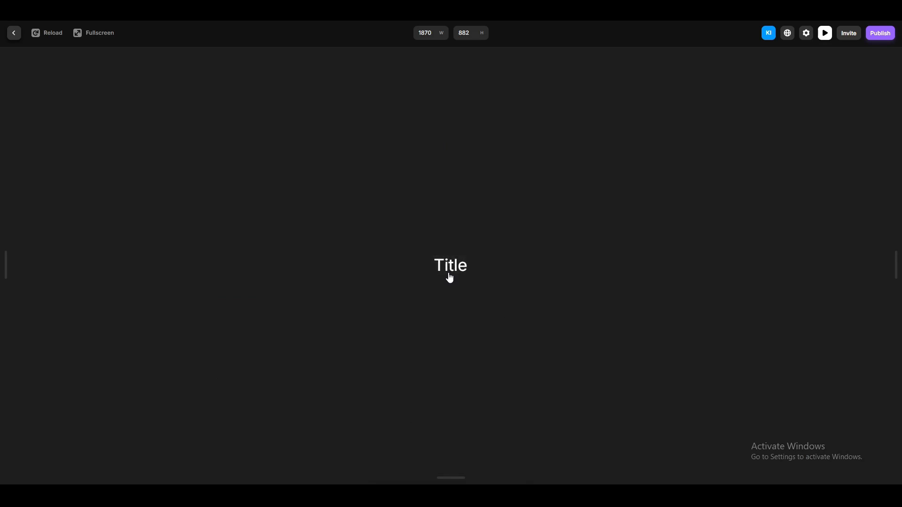
click(13, 34)
In the Navbar component, switch all seven menu links of the Tablet expand variant to the Tablet menus variant.
click(197, 61)
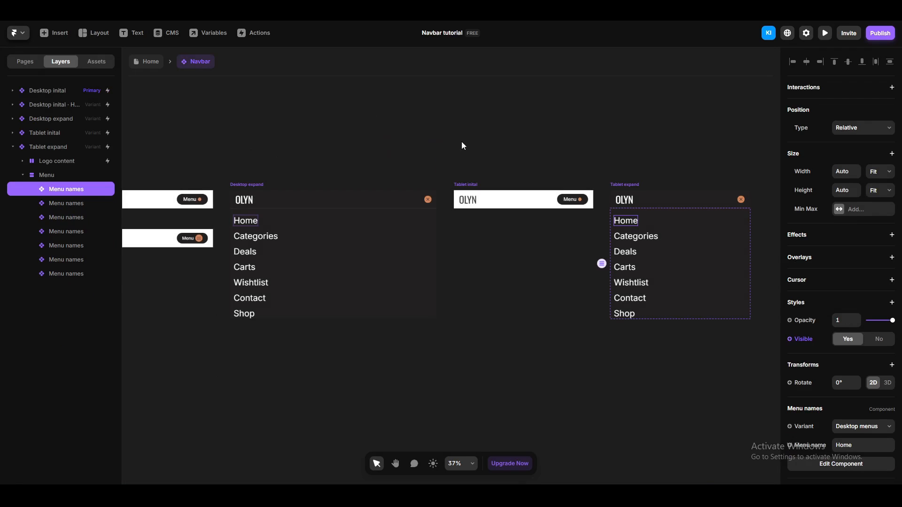
click(533, 155)
key(space)
drag(534, 155, 377, 139)
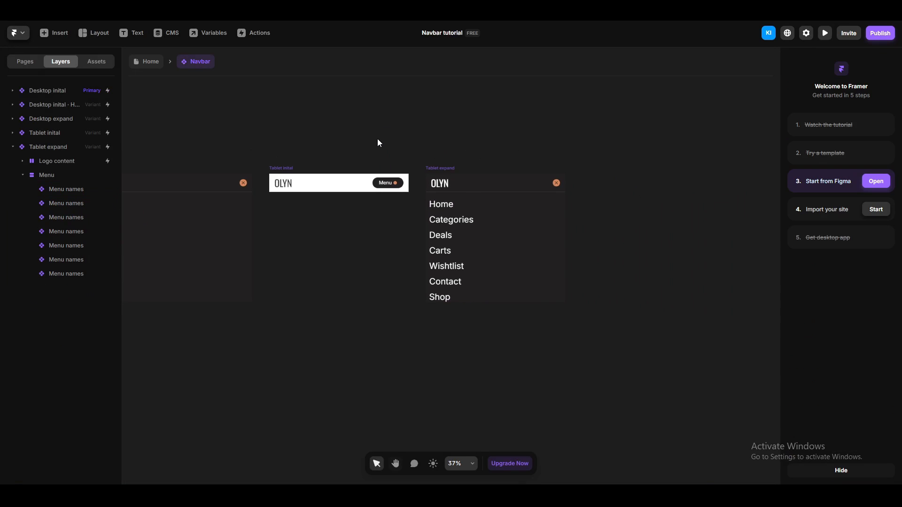
click(444, 205)
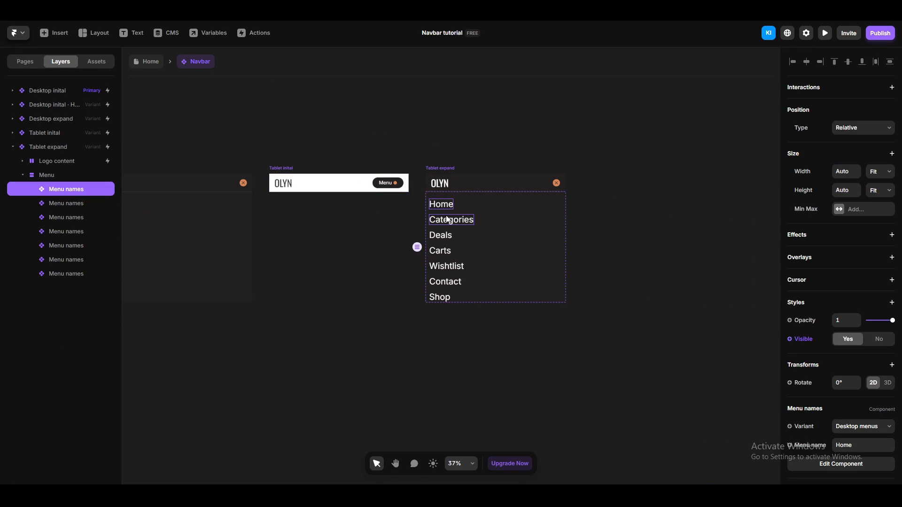
shift+click(447, 223)
shift+click(441, 235)
shift+click(443, 251)
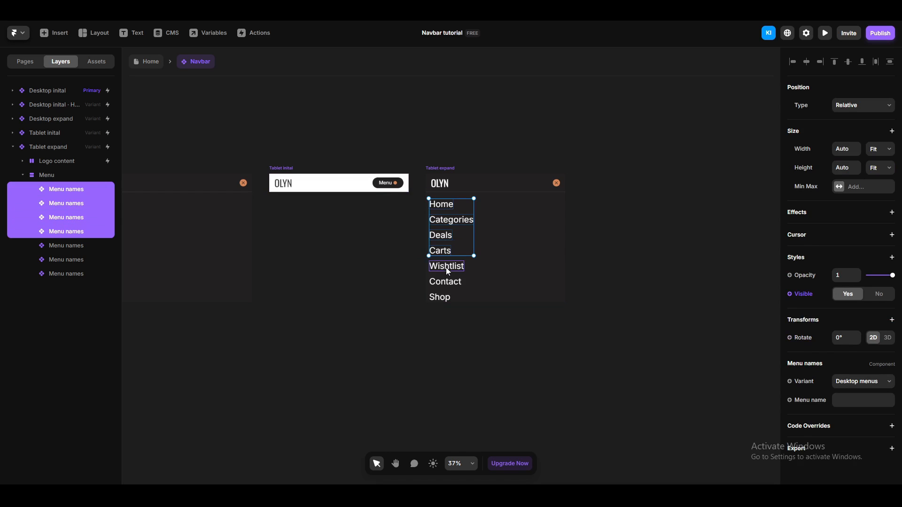
shift+click(446, 266)
shift+click(449, 284)
shift+click(441, 297)
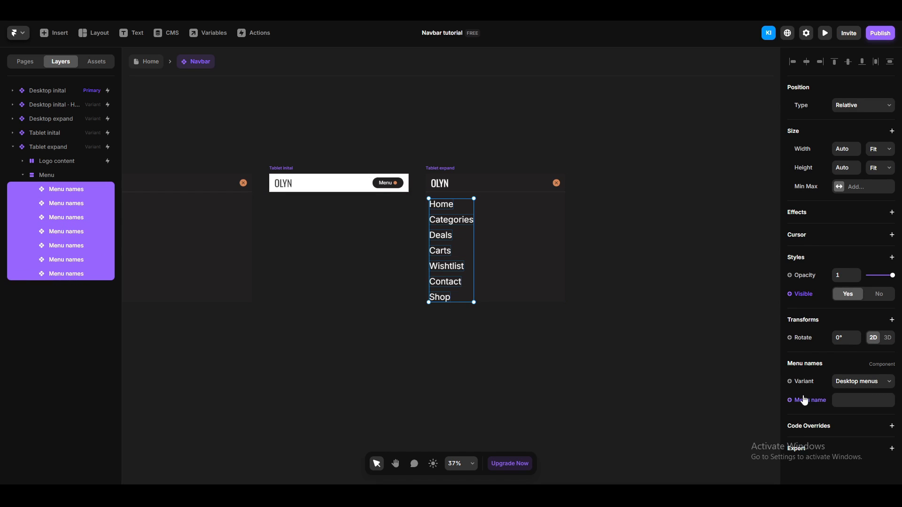
click(854, 385)
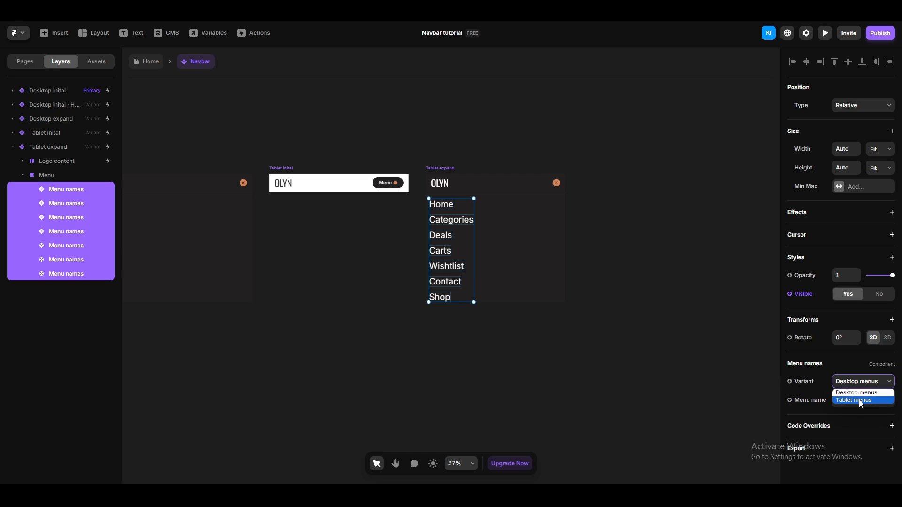
click(859, 401)
click(411, 353)
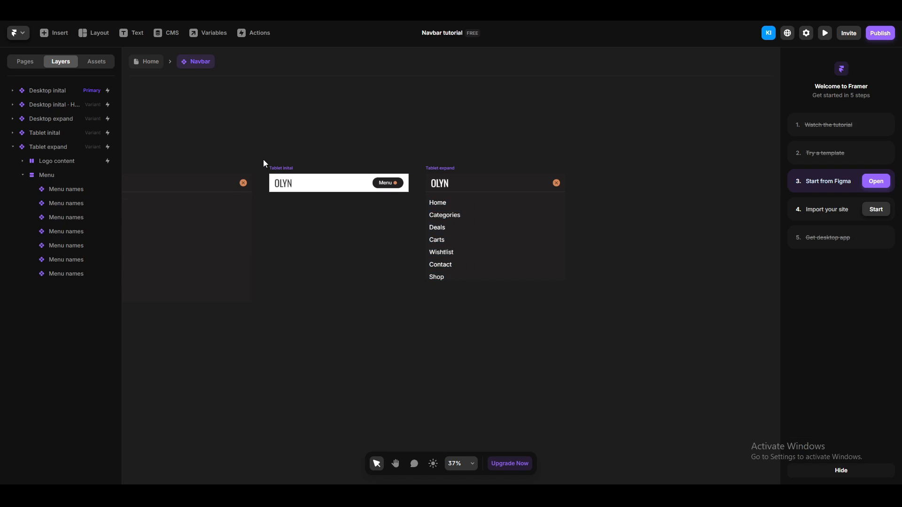
Link the Tablet inital variant's click interaction to Tablet expand, and Tablet expand's click interaction back to Tablet inital.
scroll(264, 160, up, 3)
click(475, 205)
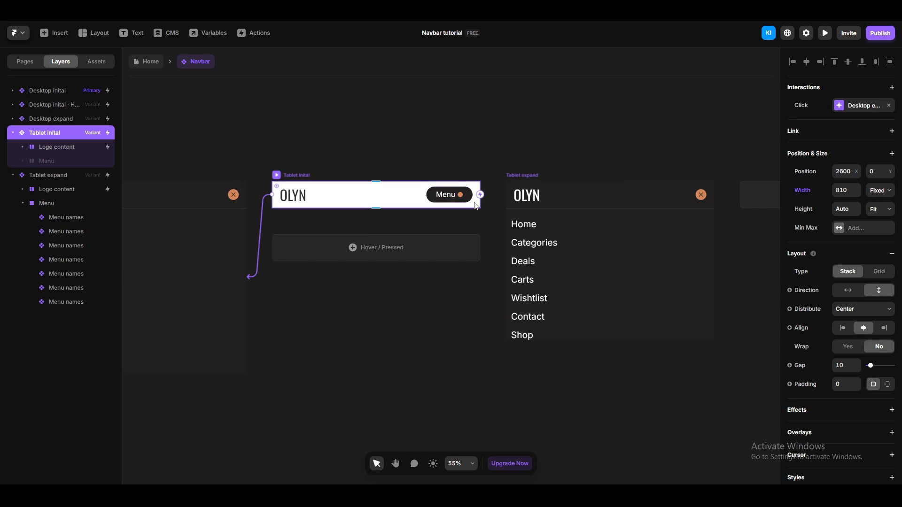
drag(480, 196, 545, 204)
click(630, 152)
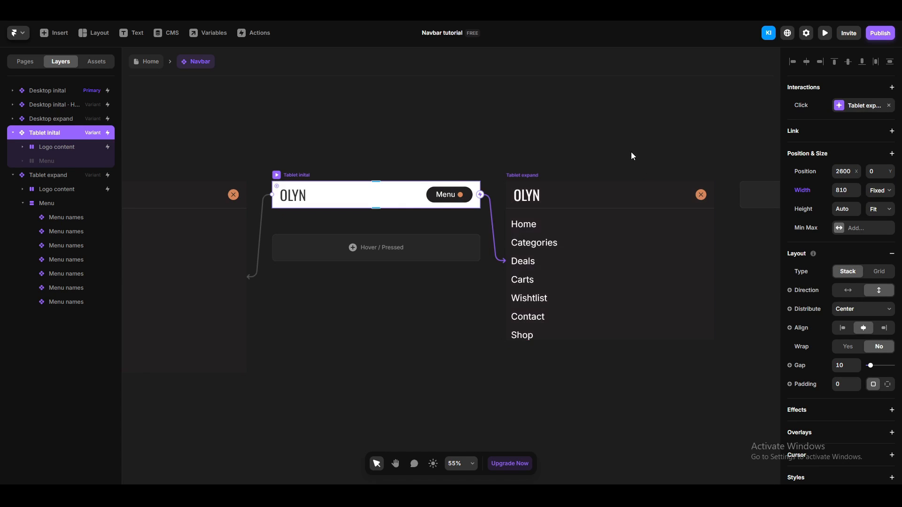
click(517, 177)
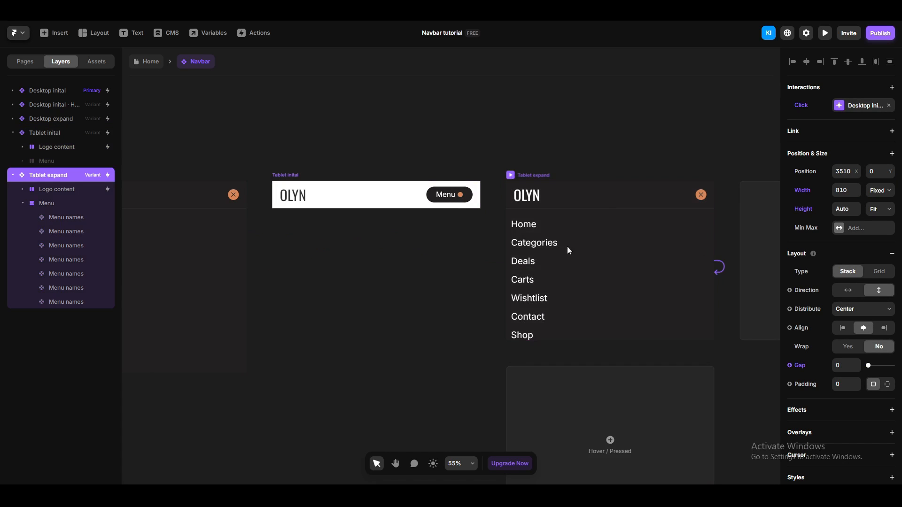
drag(567, 246, 427, 194)
On the Home page, set the Navbar in the Tablet breakpoint to the Tablet inital variant.
click(150, 61)
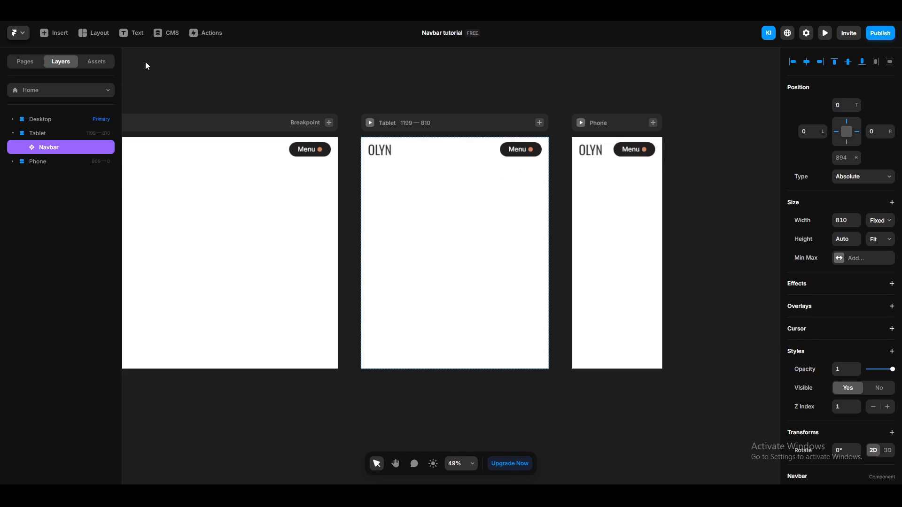
click(409, 66)
click(435, 145)
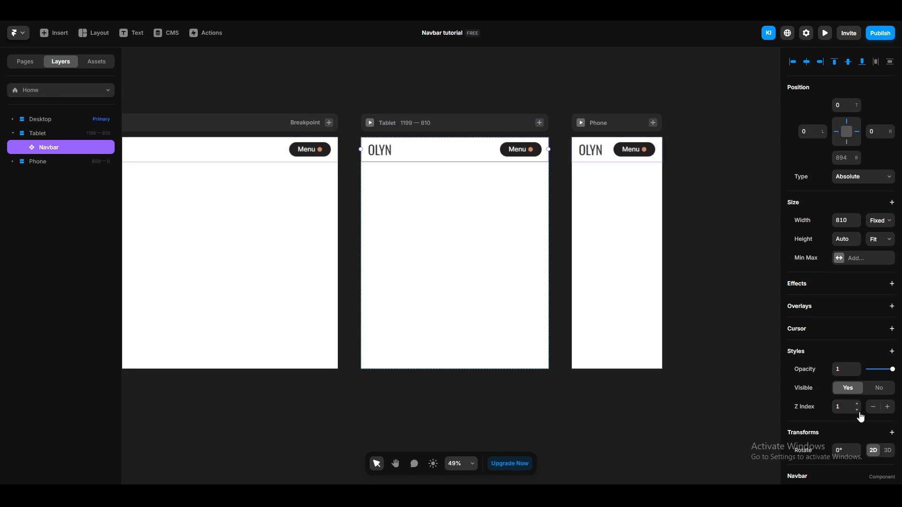
scroll(860, 417, down, 3)
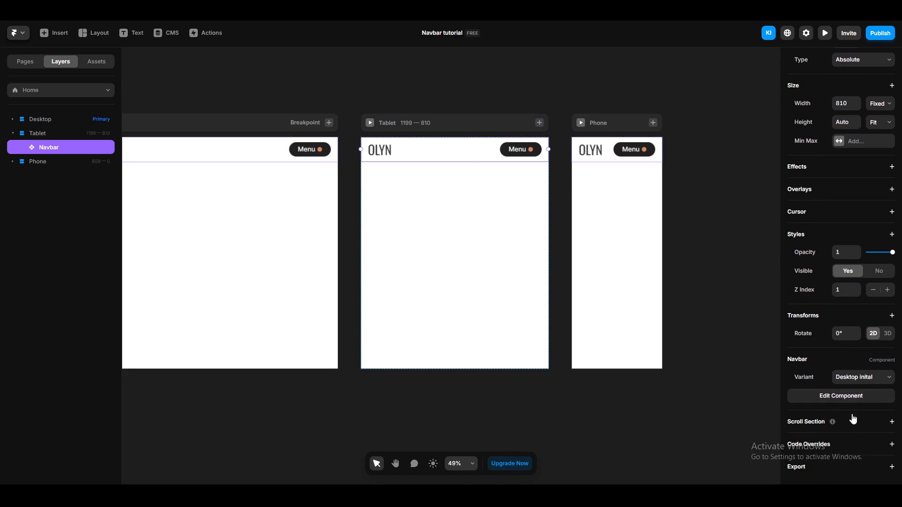
click(863, 379)
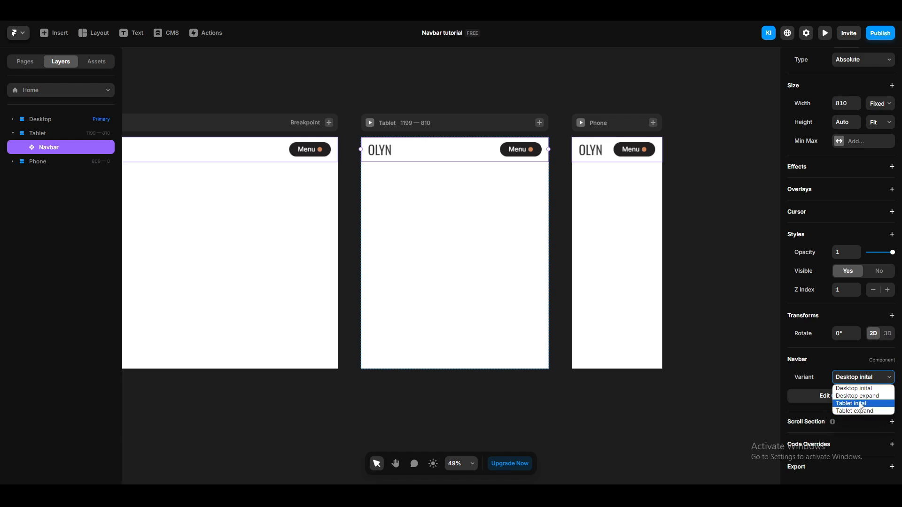
click(860, 404)
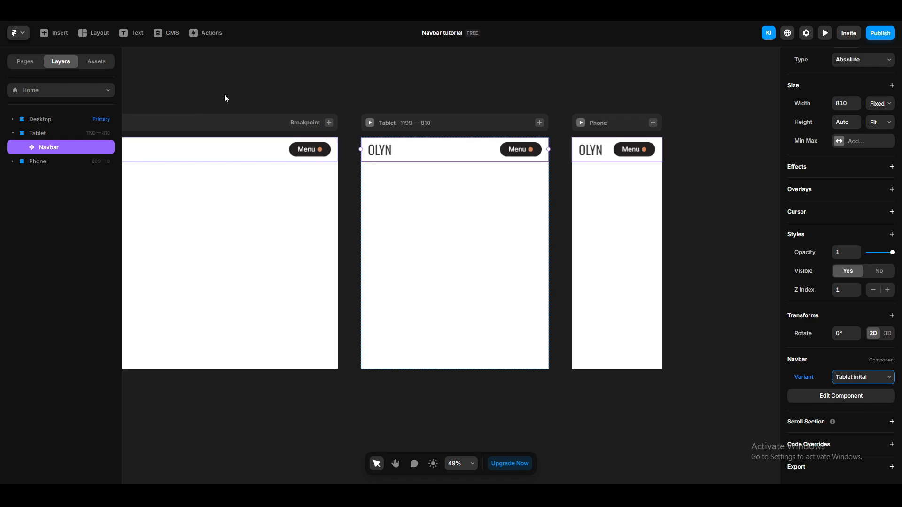
Preview the Tablet breakpoint, testing the opening and closing of the menu and the hover effects of its links.
click(824, 33)
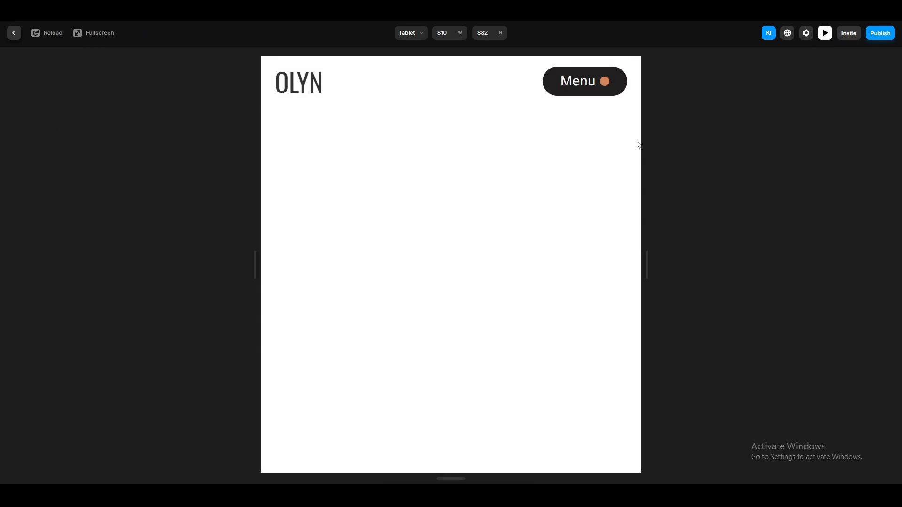
click(602, 90)
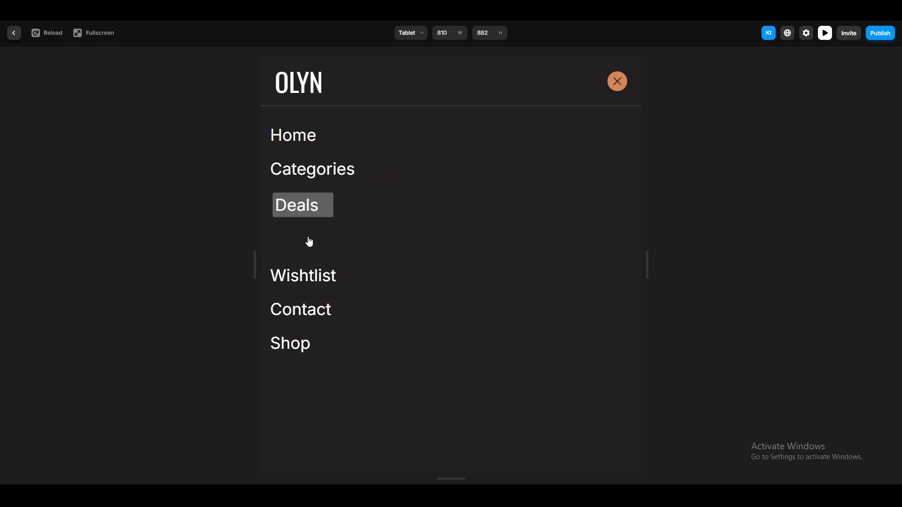
click(615, 84)
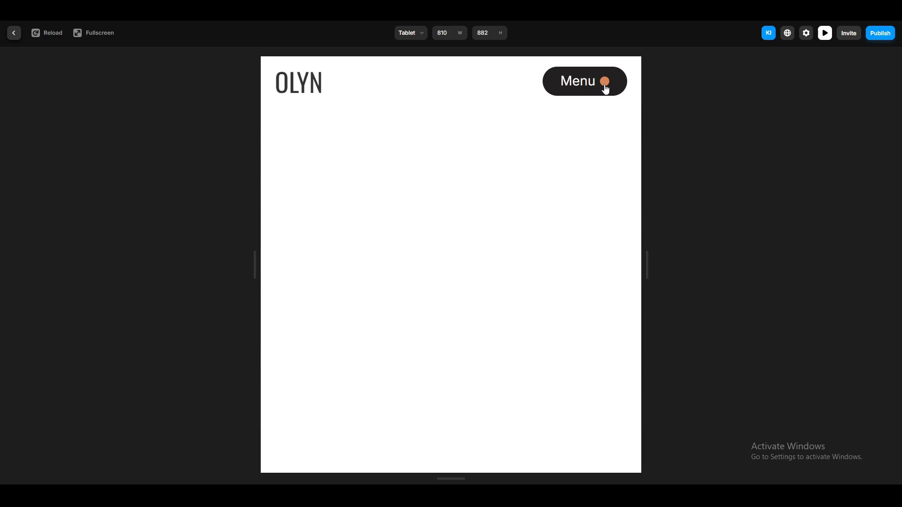
click(607, 90)
click(607, 87)
click(15, 33)
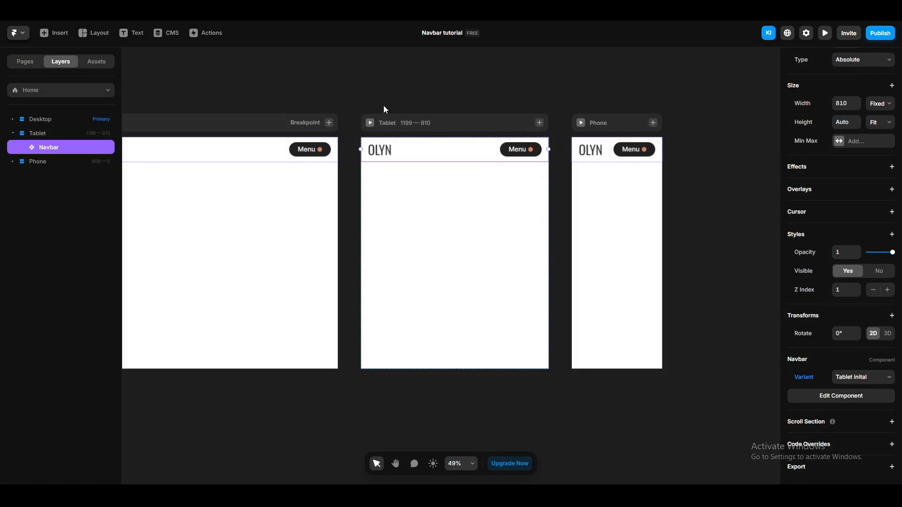
Open the Navbar component for editing and add a Hover variant to Tablet inital.
double_click(403, 148)
scroll(456, 174, down, 5)
click(406, 168)
key(space)
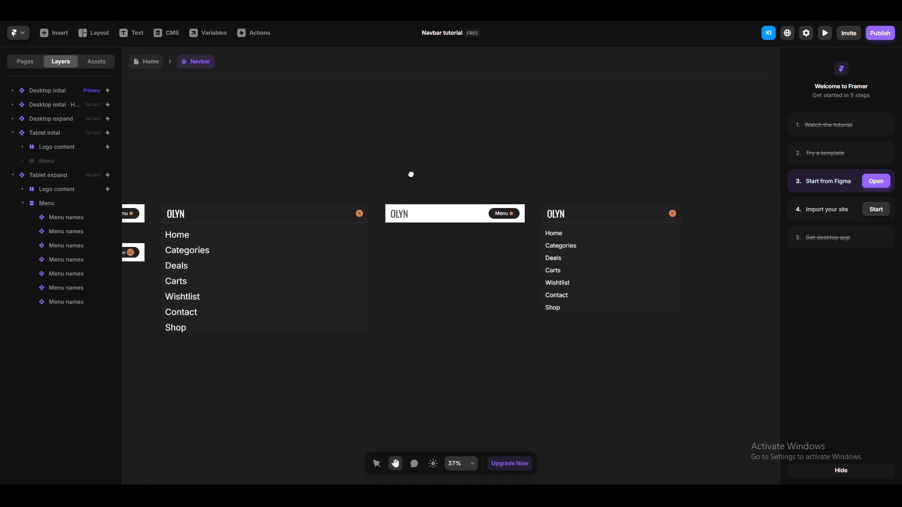
drag(411, 174, 427, 127)
scroll(430, 135, up, 5)
click(420, 151)
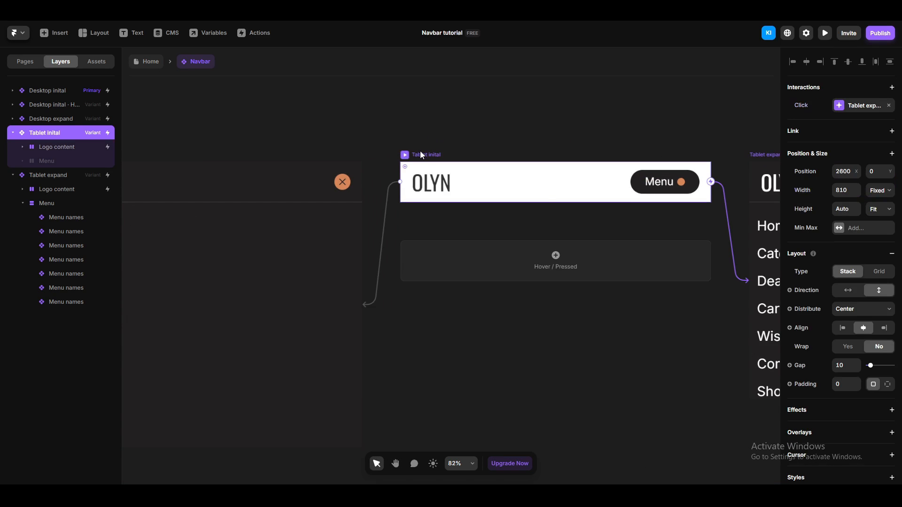
click(547, 256)
click(554, 259)
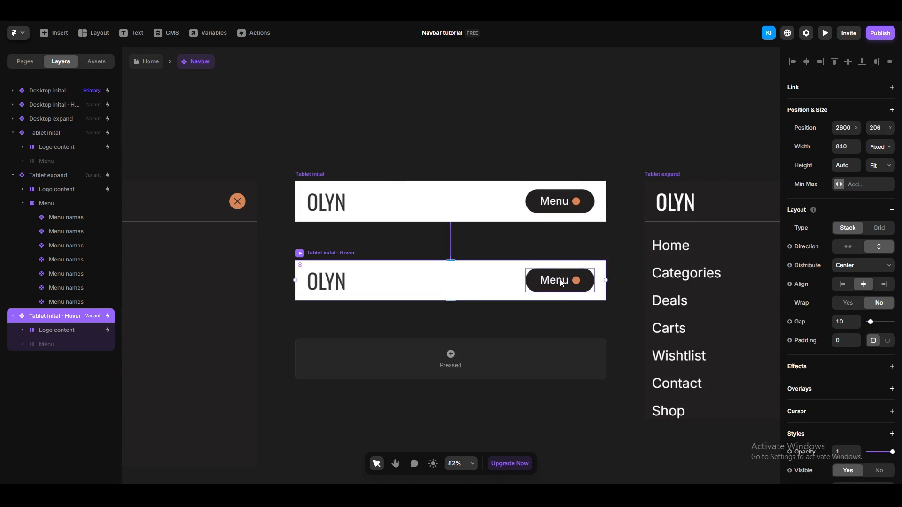
click(588, 308)
Set the orange Icon circle in the Tablet inital Hover button to a width and height of 30.
scroll(584, 307, up, 5)
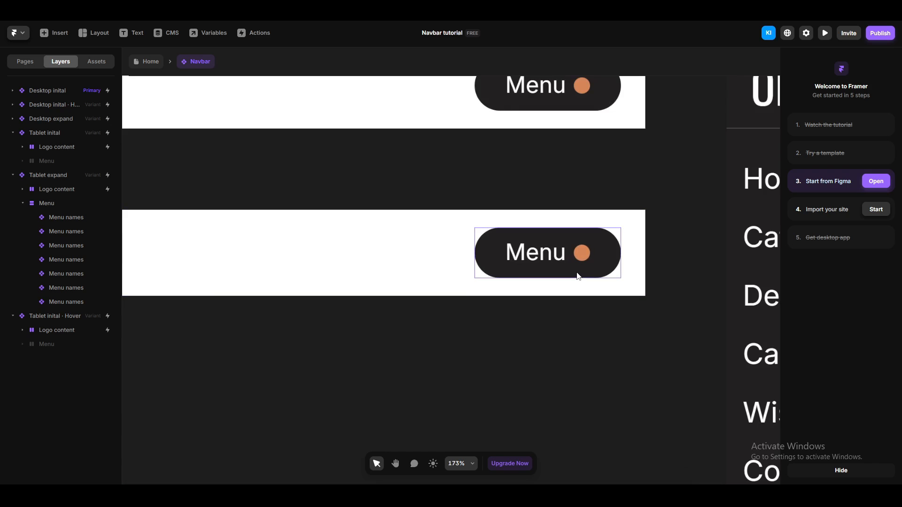
scroll(581, 277, up, 3)
click(584, 242)
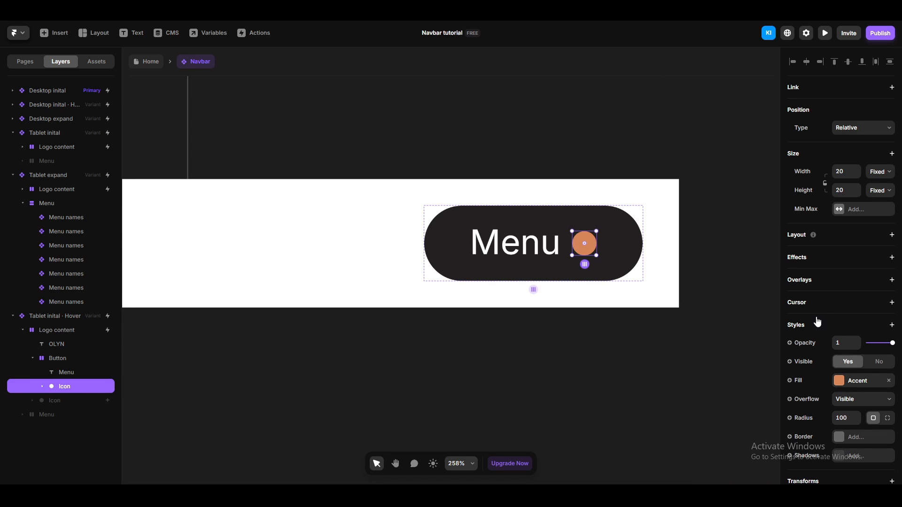
click(836, 173)
text(30)
click(846, 189)
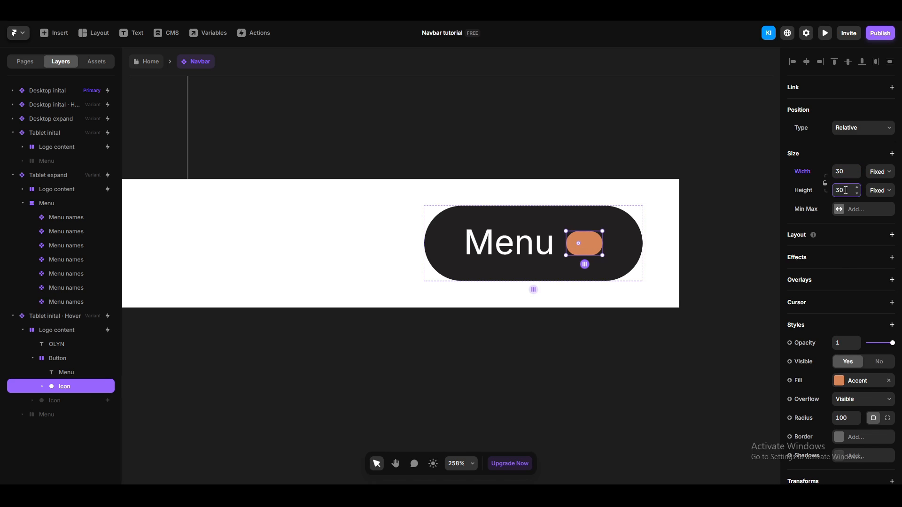
key(Return)
click(652, 334)
Set the font size of the Menu text in the Tablet inital Hover button to 25.
click(532, 254)
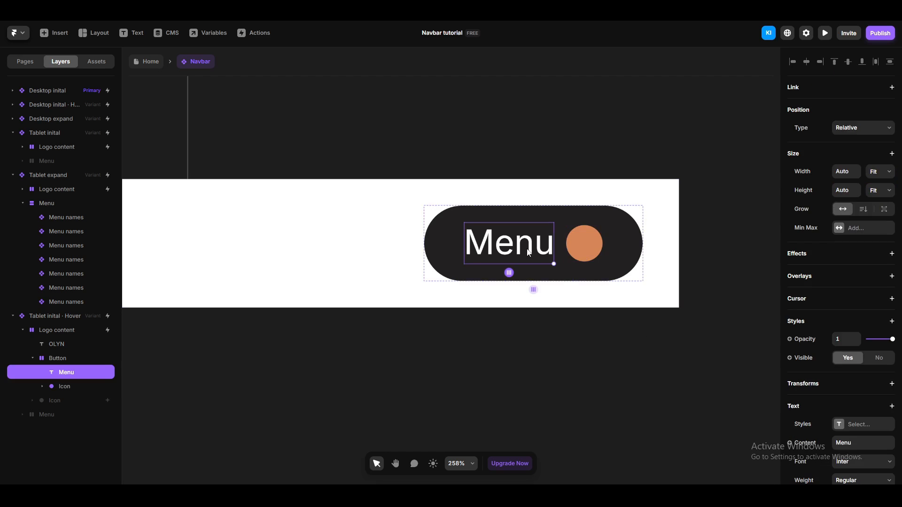
scroll(854, 366, down, 3)
click(848, 380)
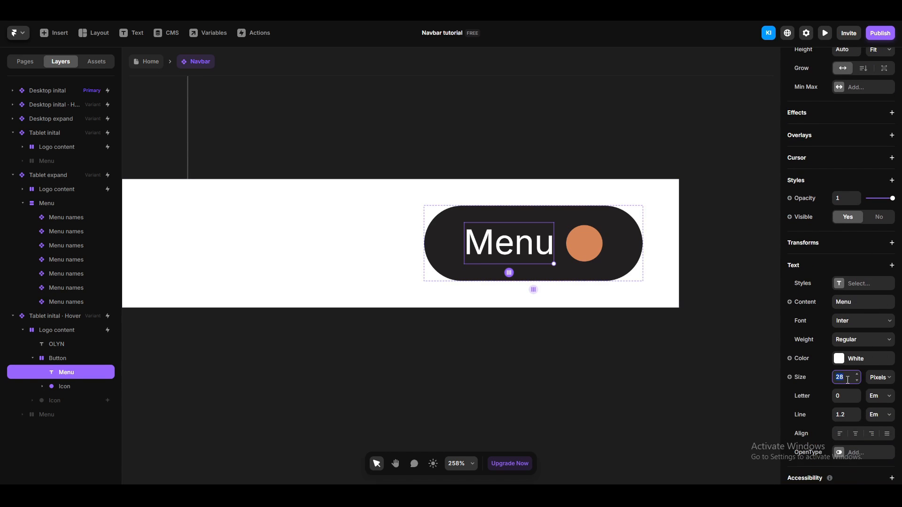
text(25)
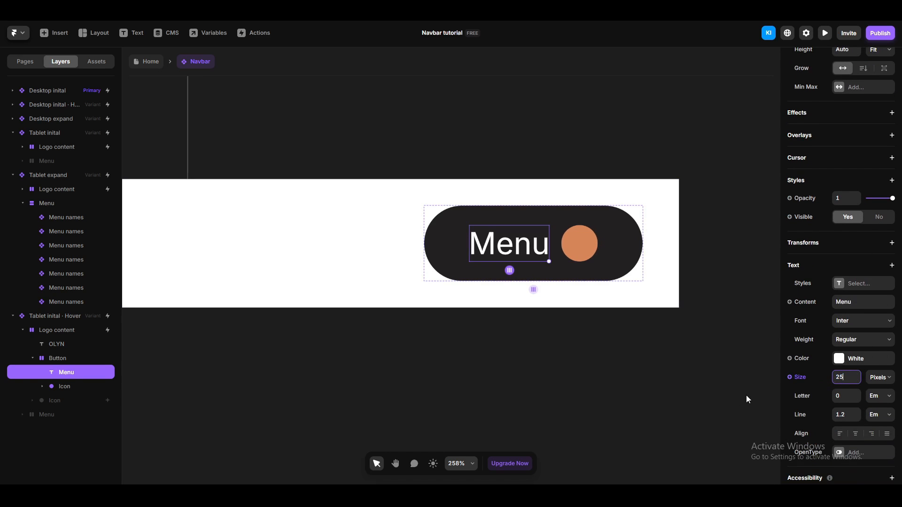
click(607, 389)
Inspect the size and fill of the Top and Bottom bars inside the Desktop inital Hover variant's button icon.
scroll(613, 387, down, 5)
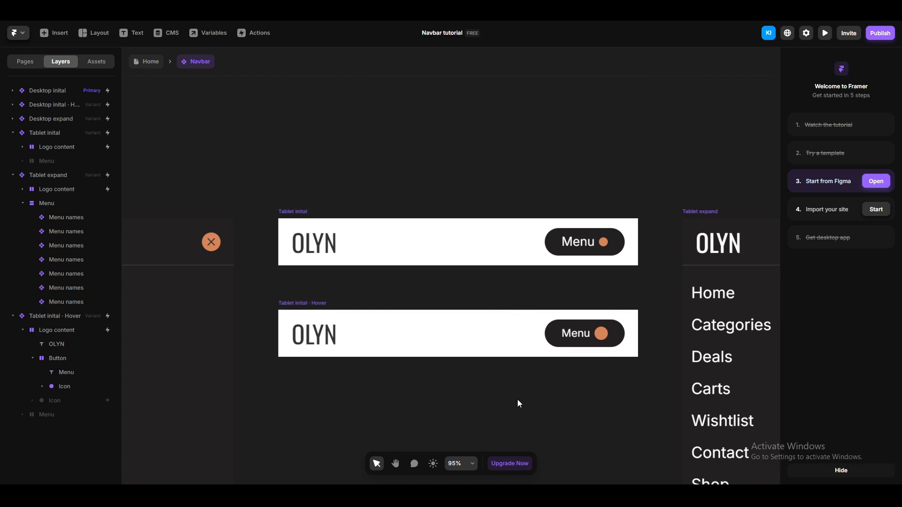
key(space)
drag(420, 411, 657, 314)
drag(211, 344, 756, 214)
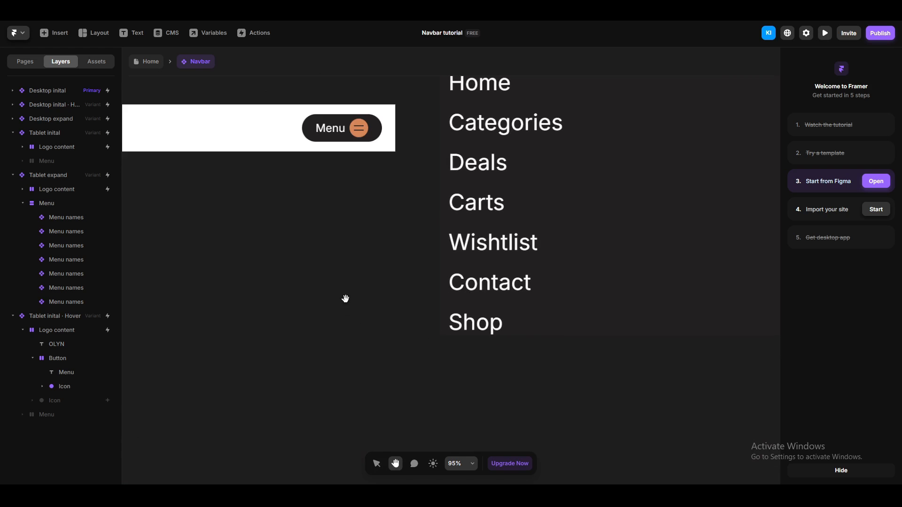
scroll(354, 117, up, 10)
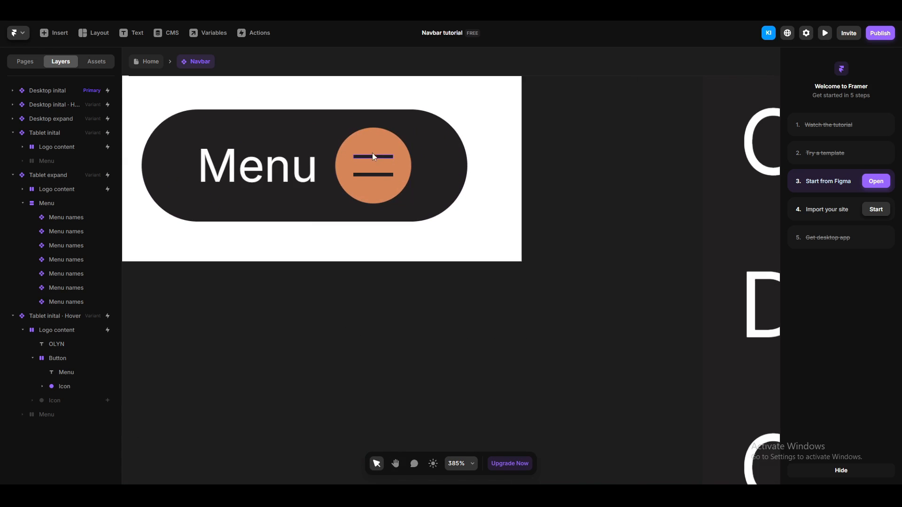
click(373, 157)
shift+click(367, 174)
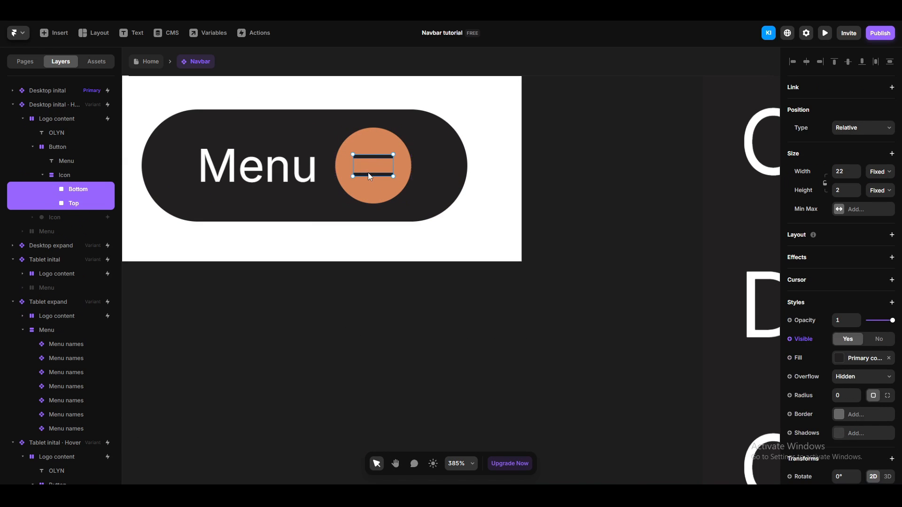
click(441, 334)
scroll(441, 334, down, 15)
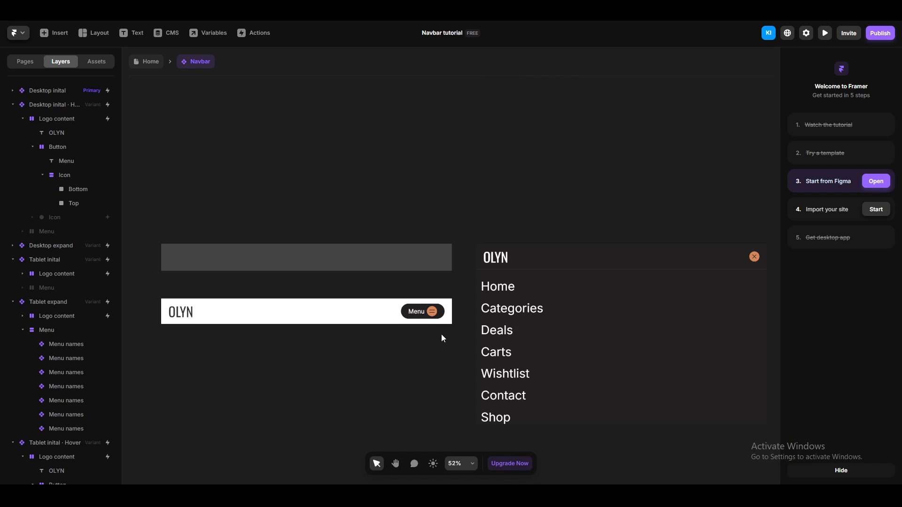
Apply a vertical stack layout to the orange Icon circle in the Tablet inital Hover button.
key(space)
drag(681, 200, 405, 177)
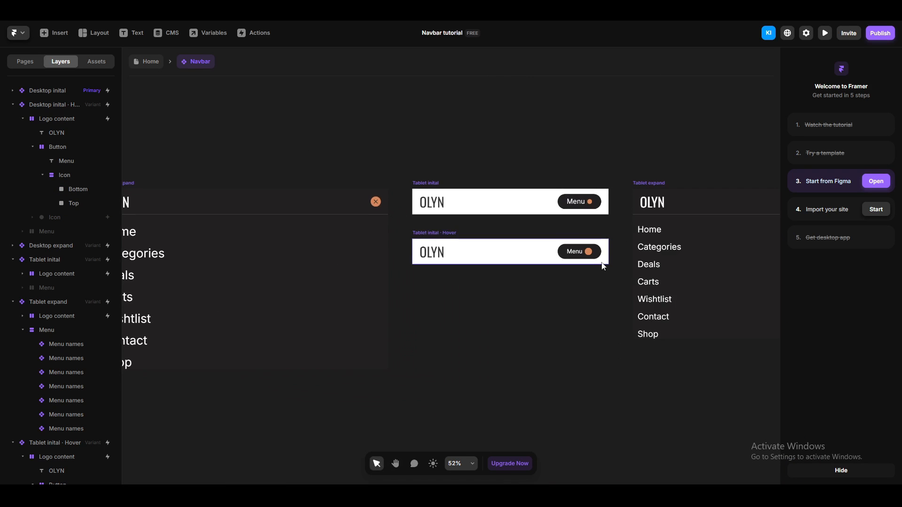
scroll(601, 255, up, 10)
click(543, 250)
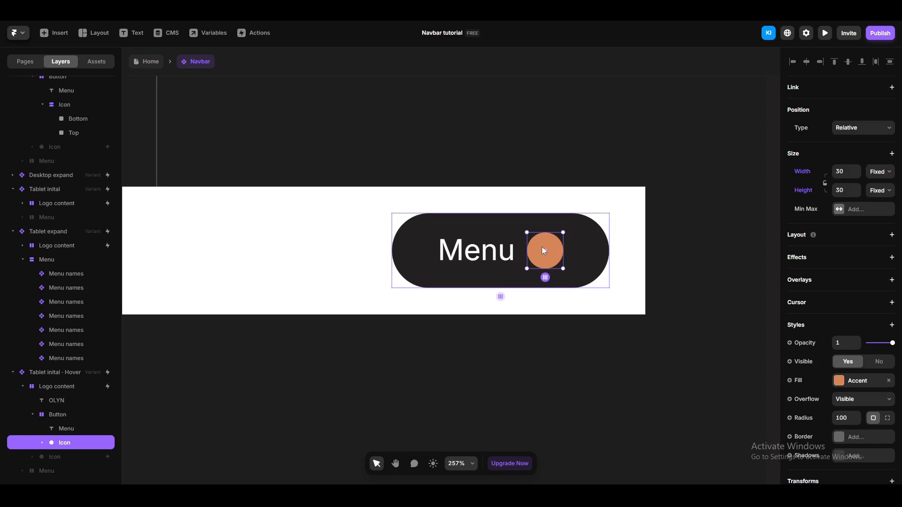
double_click(537, 247)
scroll(81, 402, down, 2)
shift+click(81, 402)
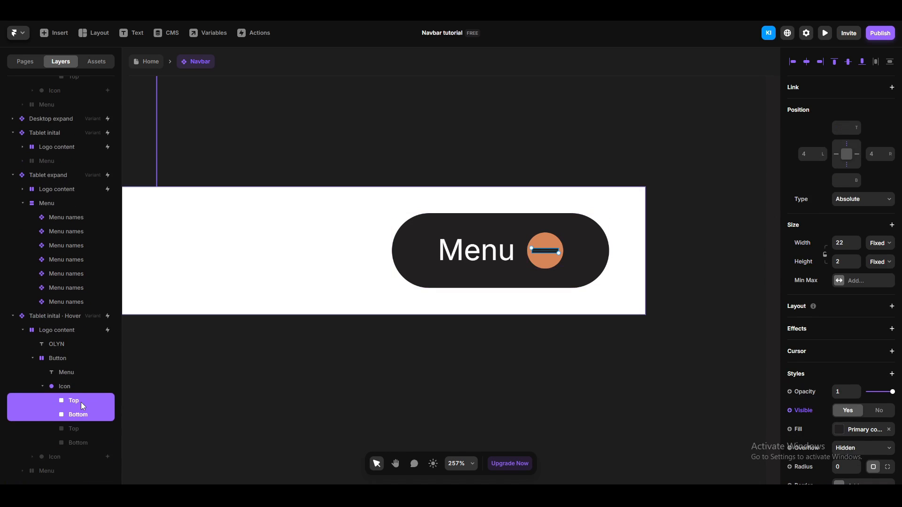
click(82, 387)
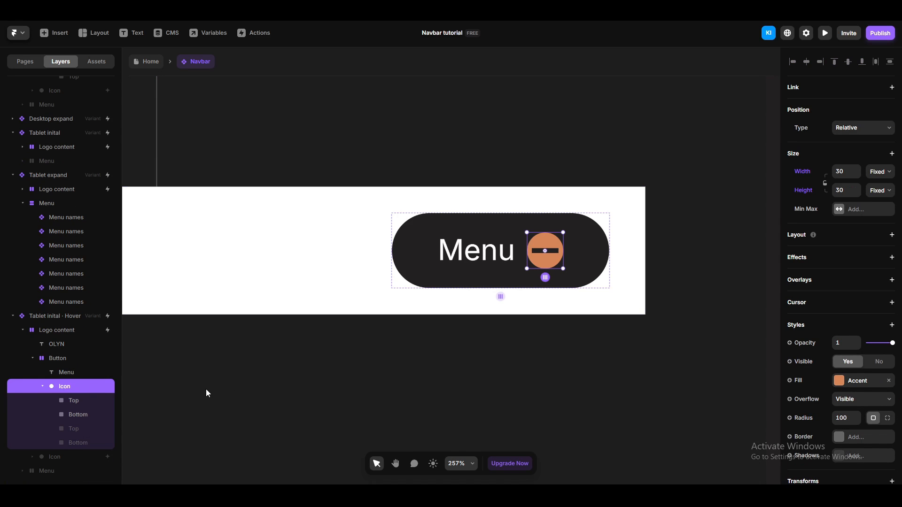
click(847, 240)
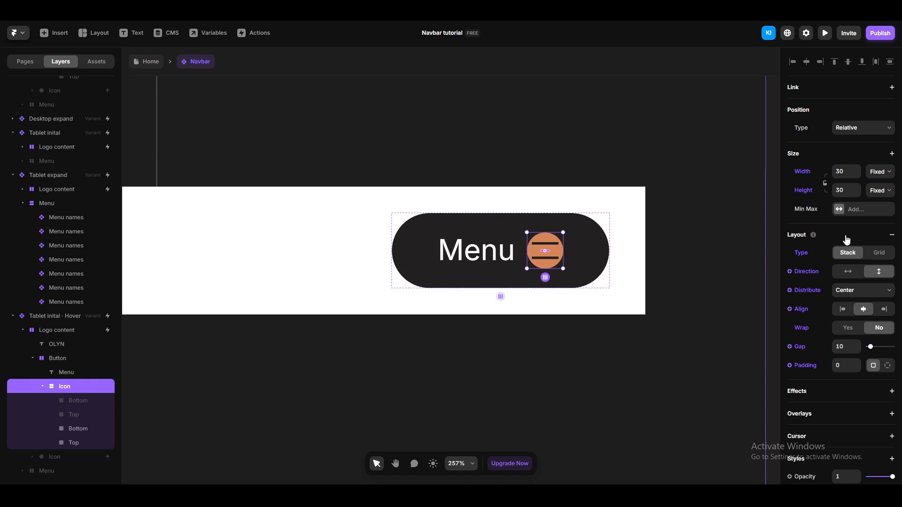
Set the stack gap of the Icon in the Tablet inital Hover button to 6.
click(845, 346)
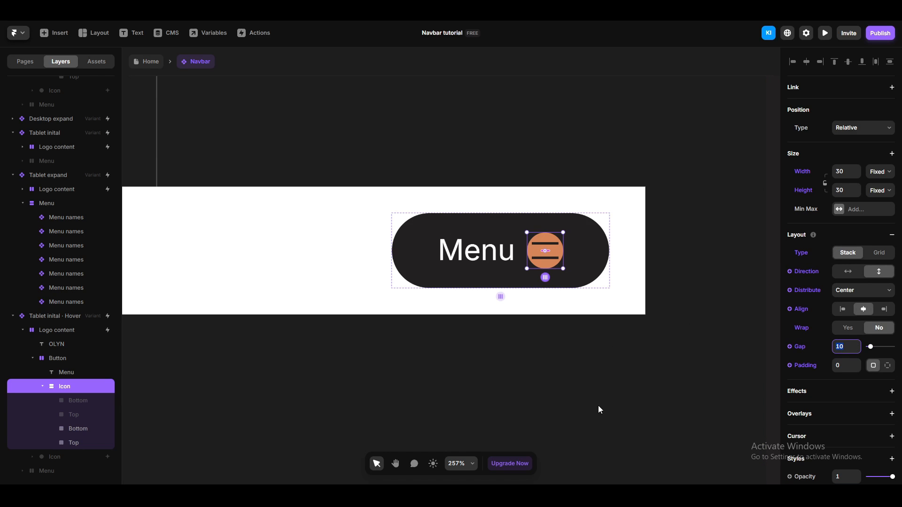
text(9)
key(Down)
key(Down)
key(Down)
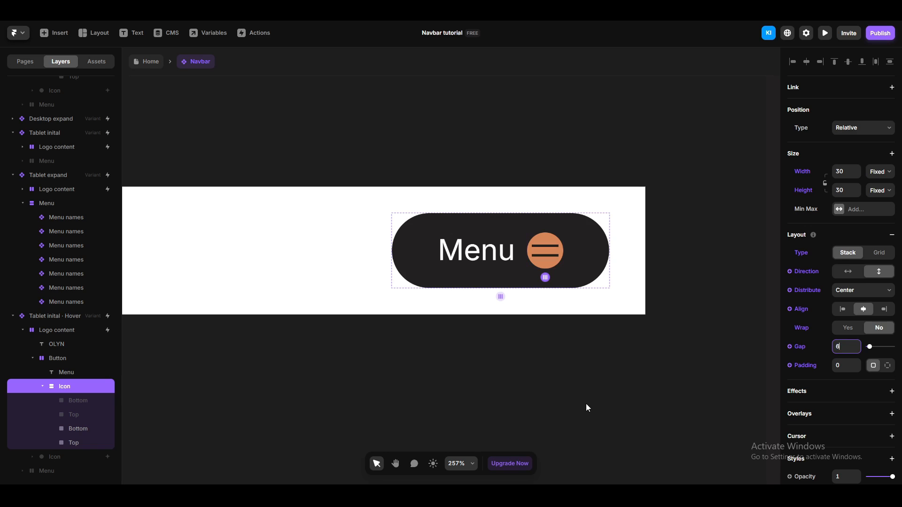
key(Down)
click(585, 404)
Reduce the width of both the Bottom and Top bars inside the Tablet inital Hover button's icon.
click(547, 253)
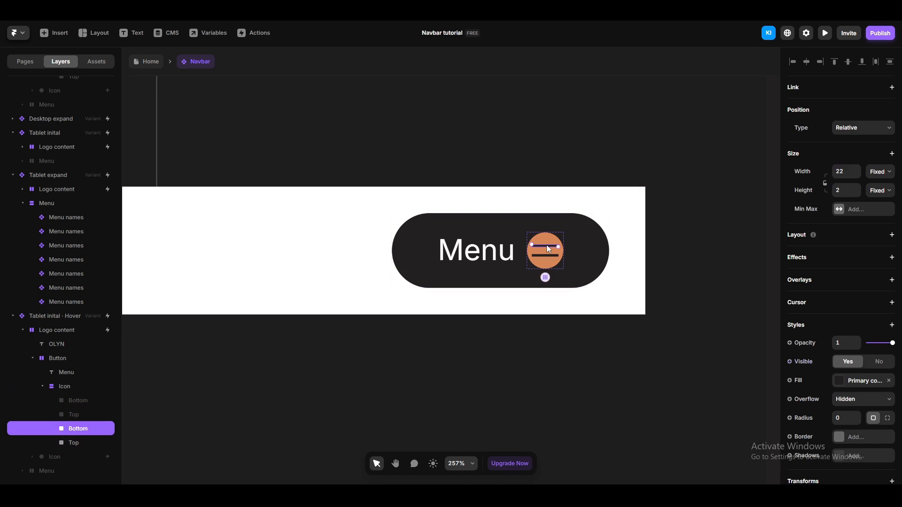
key(Escape)
click(69, 428)
shift+click(83, 443)
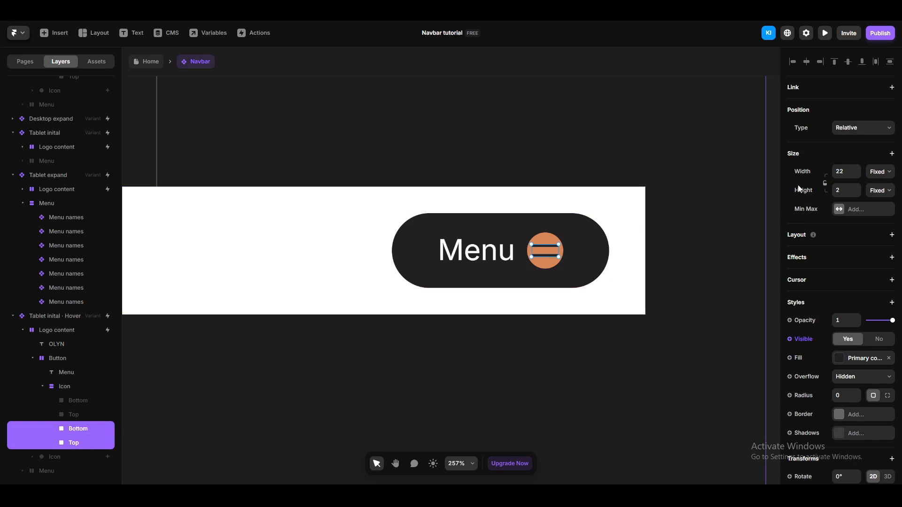
click(841, 173)
key(Down)
click(545, 333)
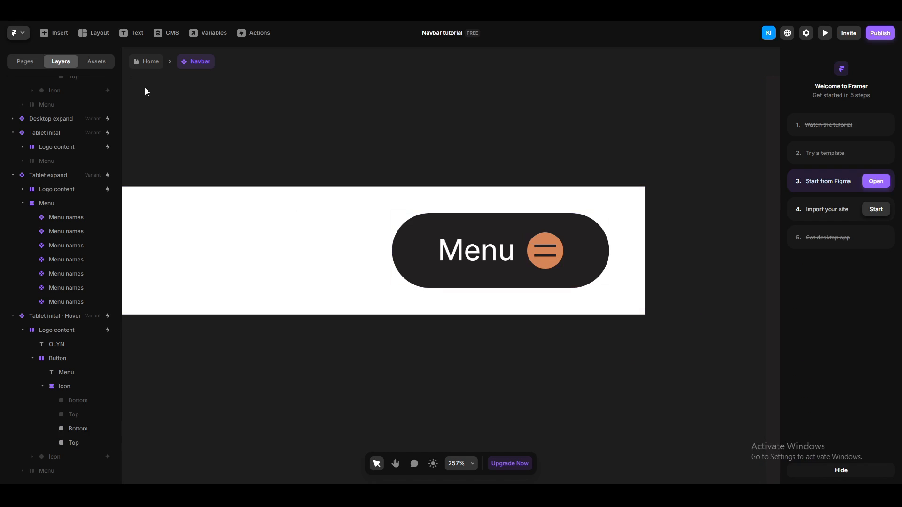
Preview the home page at the Tablet breakpoint, testing the Menu button's hover state and the expanded menu links.
click(145, 62)
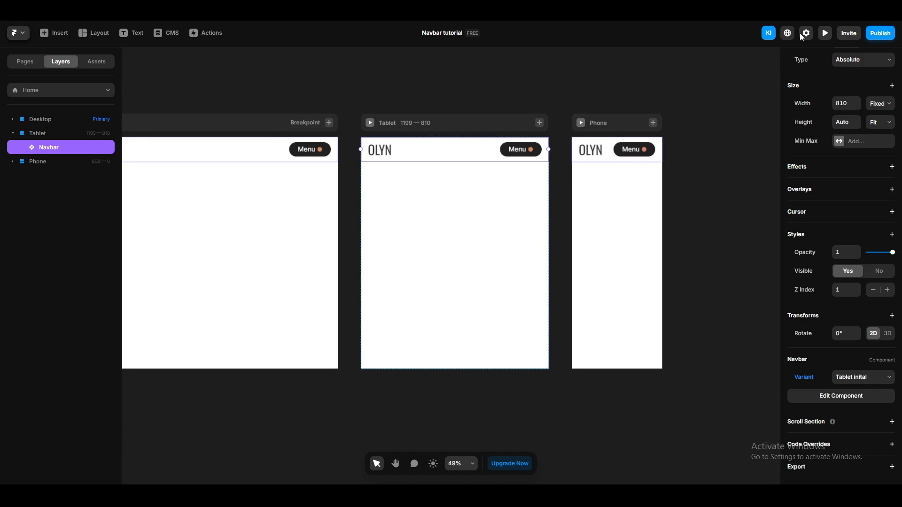
click(825, 33)
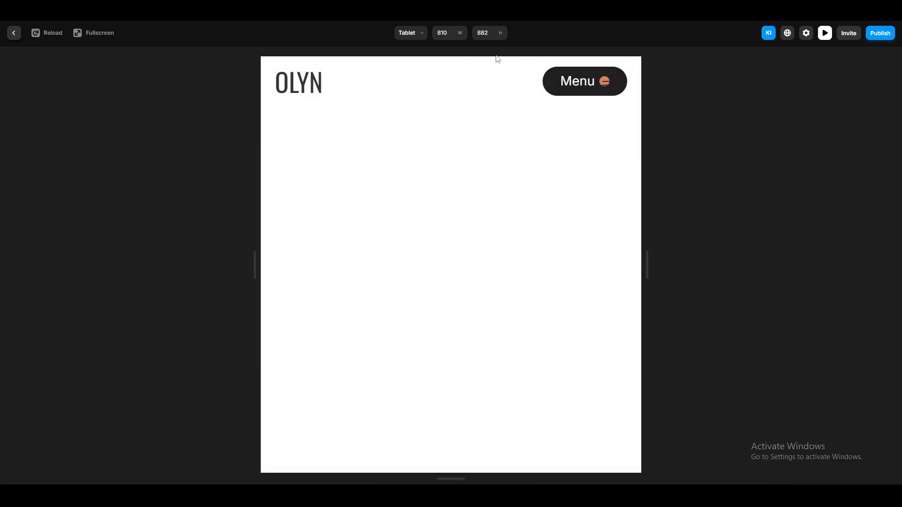
click(607, 92)
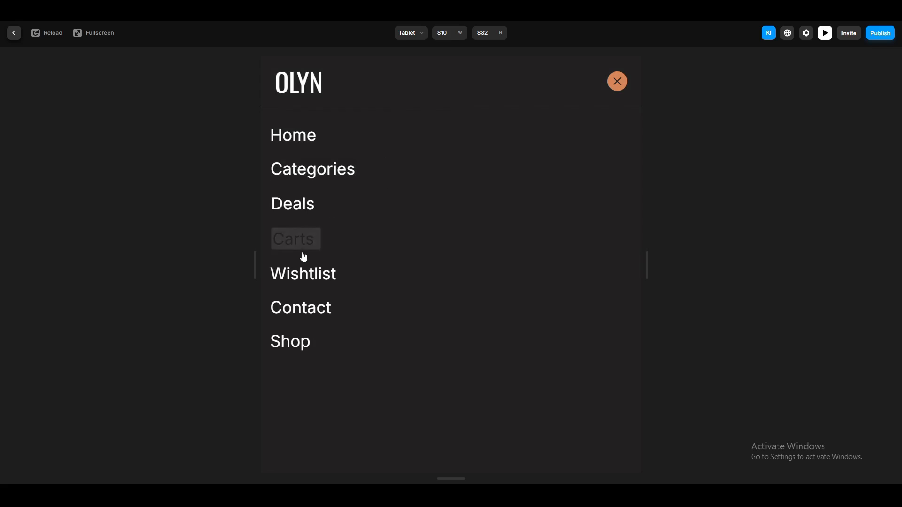
click(14, 33)
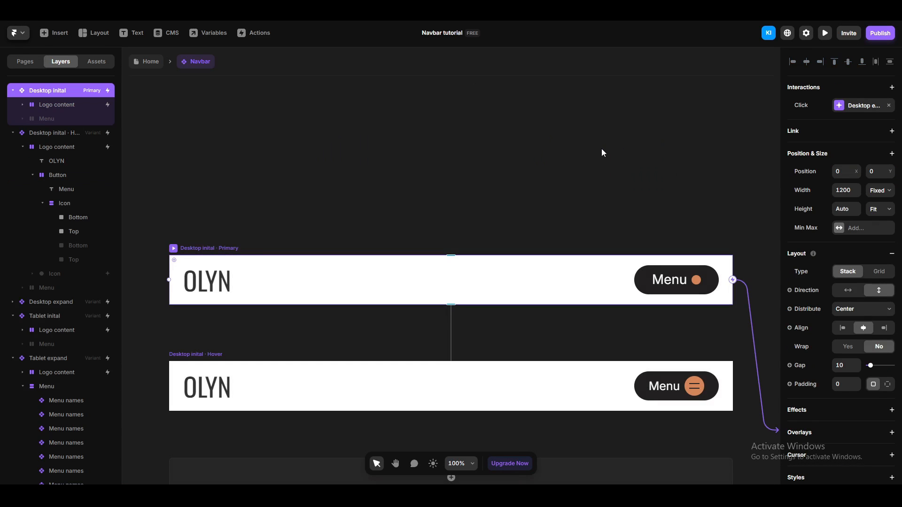
Add a new variant based on Tablet inital to the Navbar component, next to Tablet expand.
scroll(486, 186, down, 8)
click(618, 149)
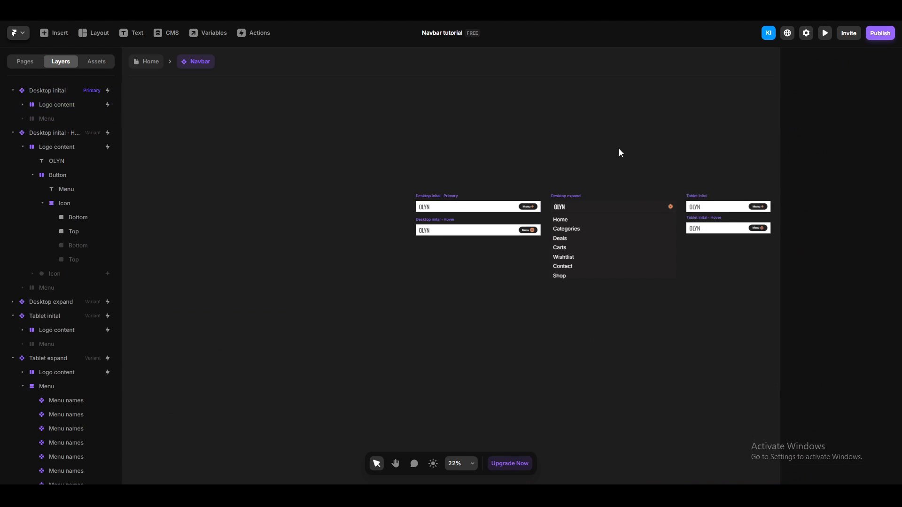
key(space)
drag(628, 142, 449, 141)
scroll(449, 142, right, 5)
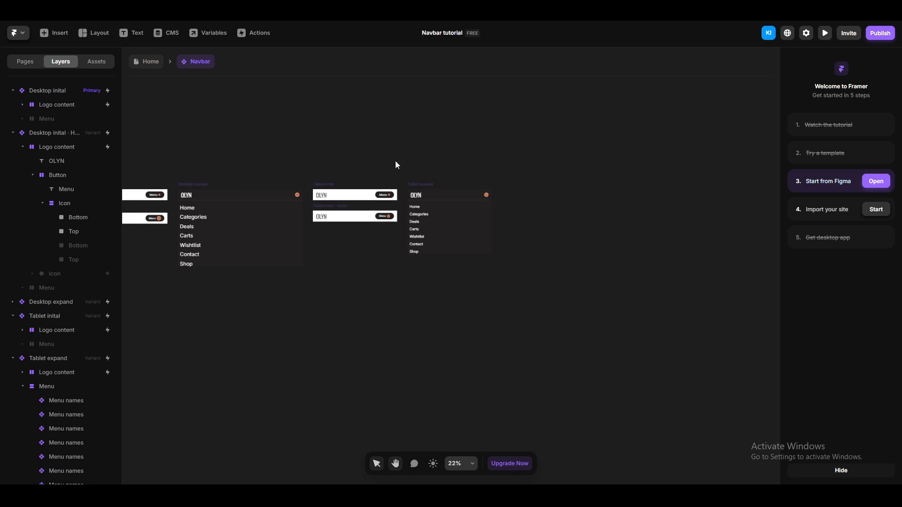
click(331, 183)
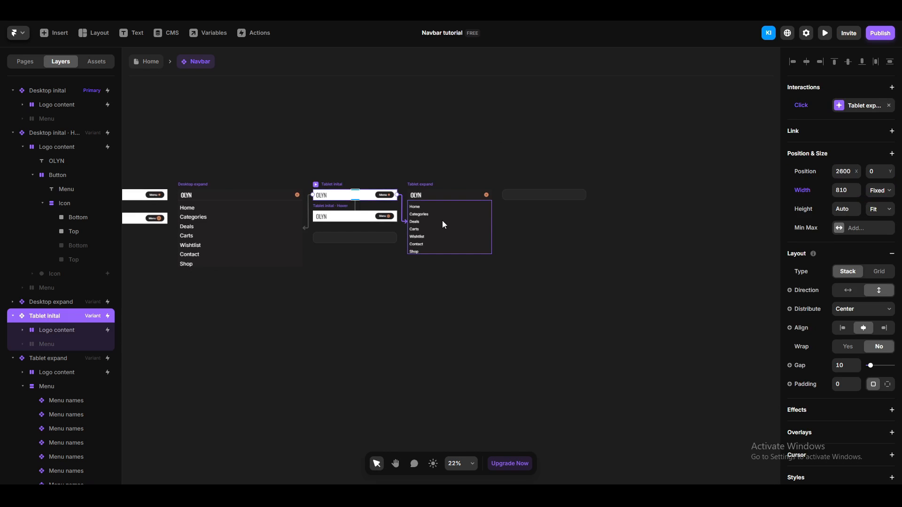
click(540, 197)
scroll(421, 302, up, 5)
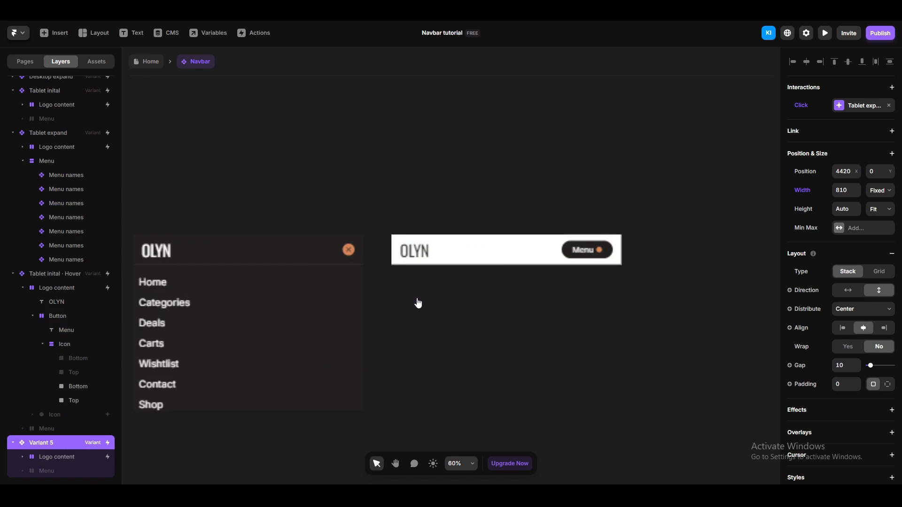
click(430, 215)
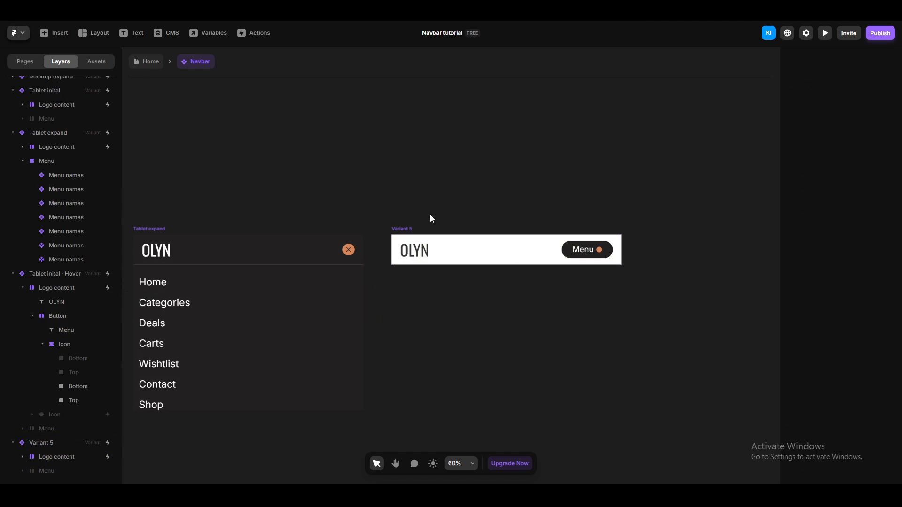
Set the width of Variant 5 to 390.
click(400, 229)
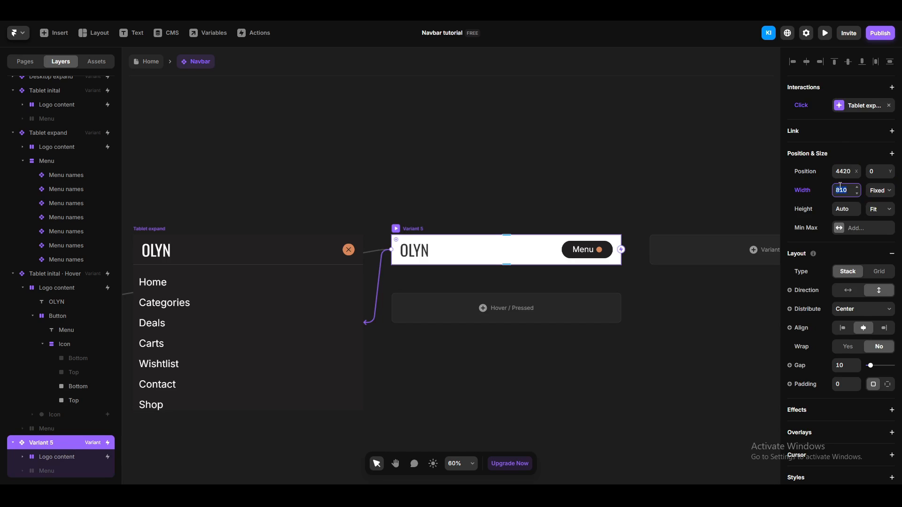
text(390)
key(Return)
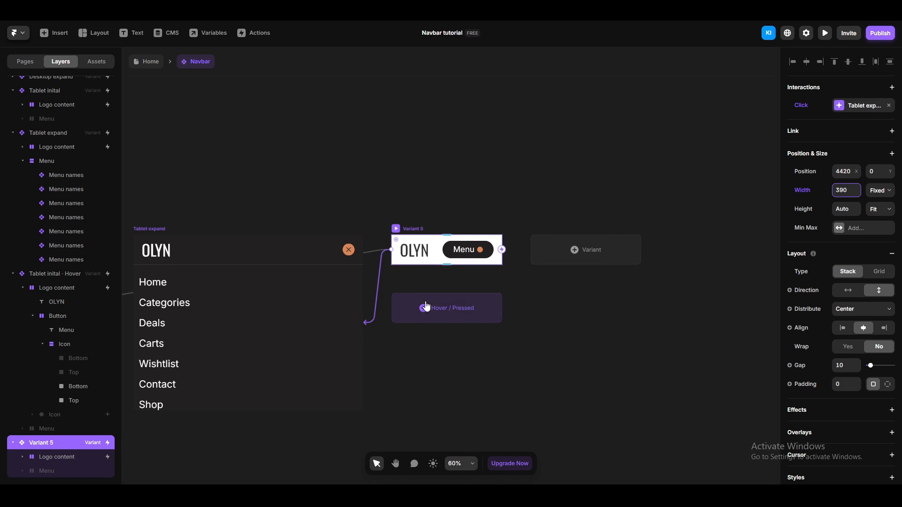
Create a new Paragraph text style for the OLYN logo text in Variant 5.
scroll(426, 306, up, 5)
click(387, 193)
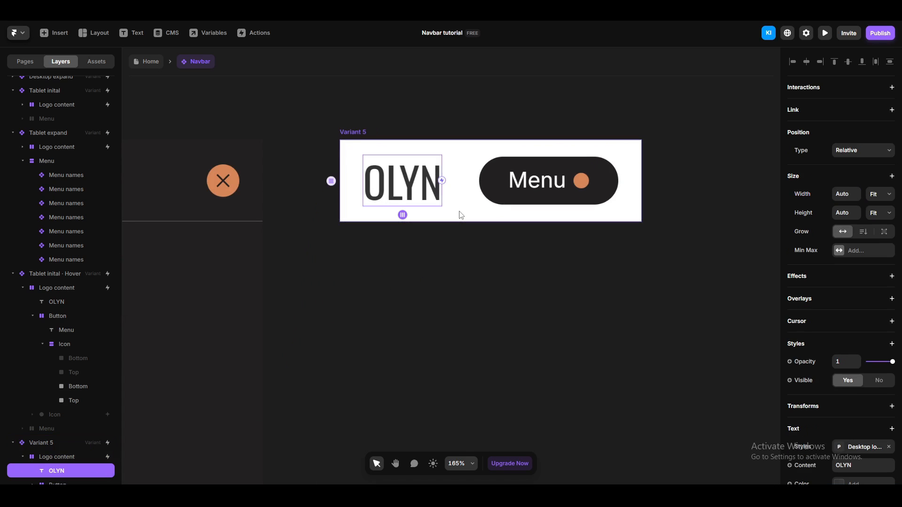
scroll(864, 419, down, 2)
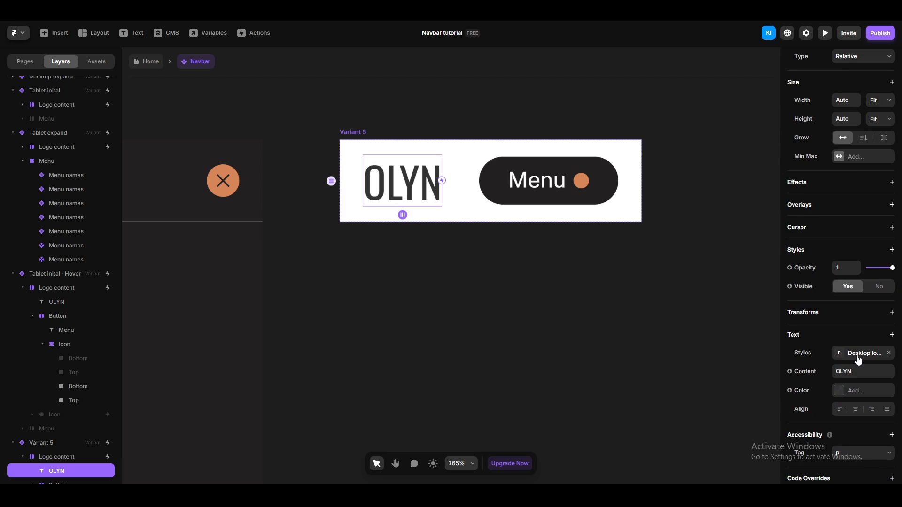
click(857, 358)
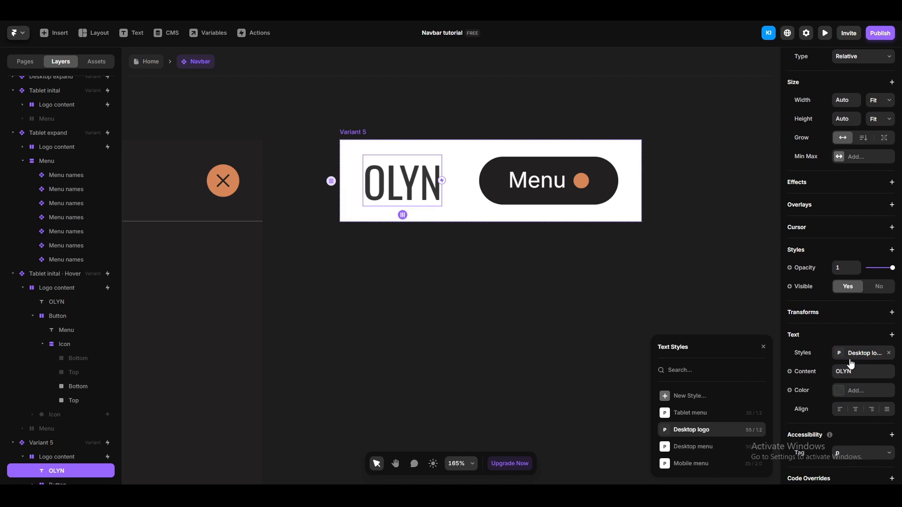
click(692, 397)
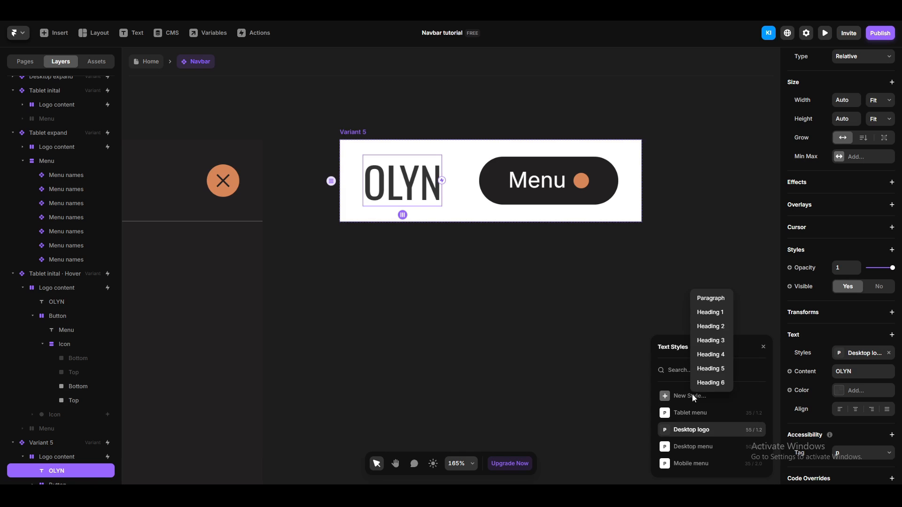
click(706, 298)
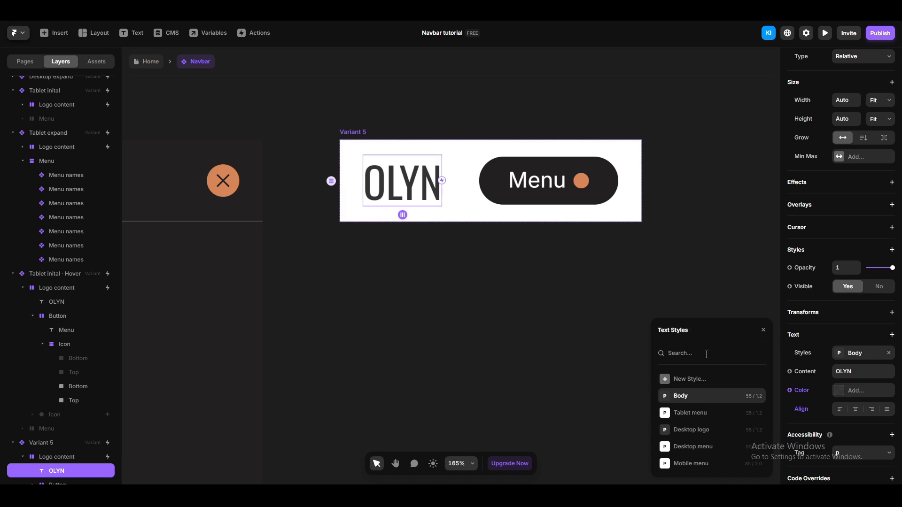
Set the color of the new Body text style to the Primary color style.
click(754, 397)
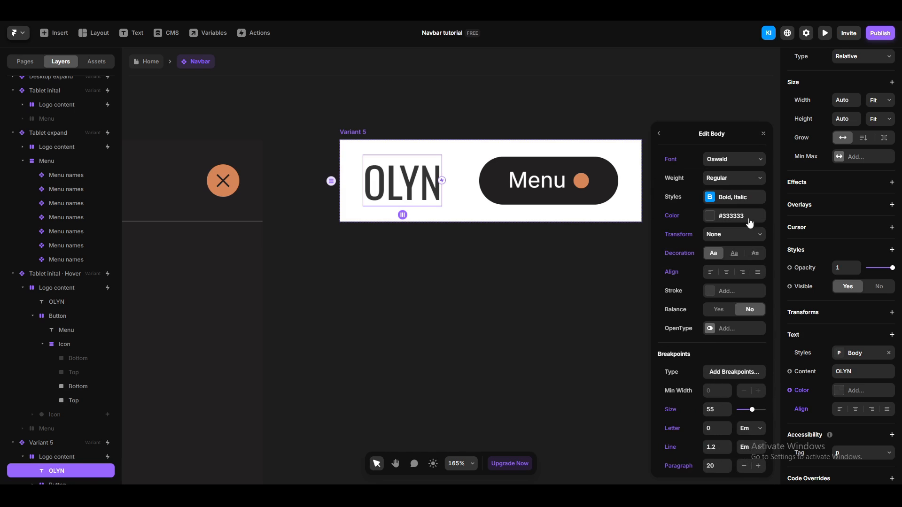
click(713, 220)
click(679, 447)
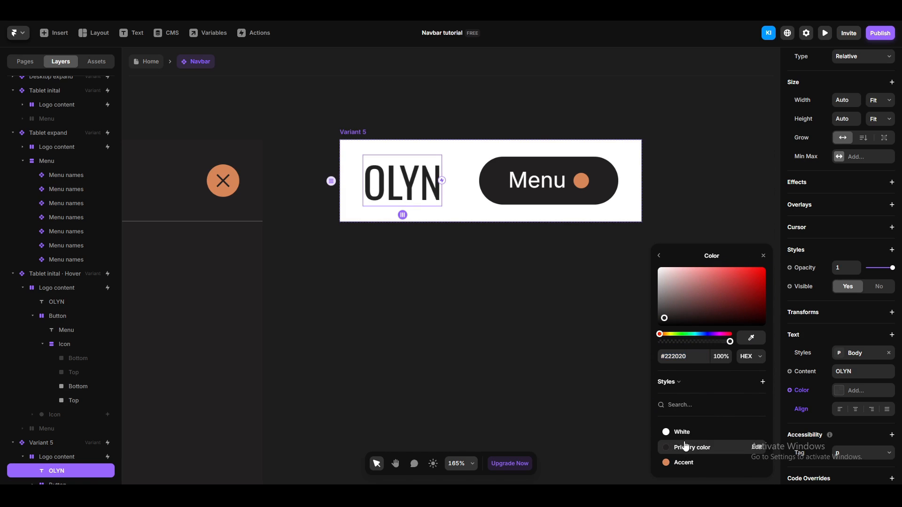
click(659, 256)
Set the font size of the Body text style used by the OLYN logo to 30.
click(709, 409)
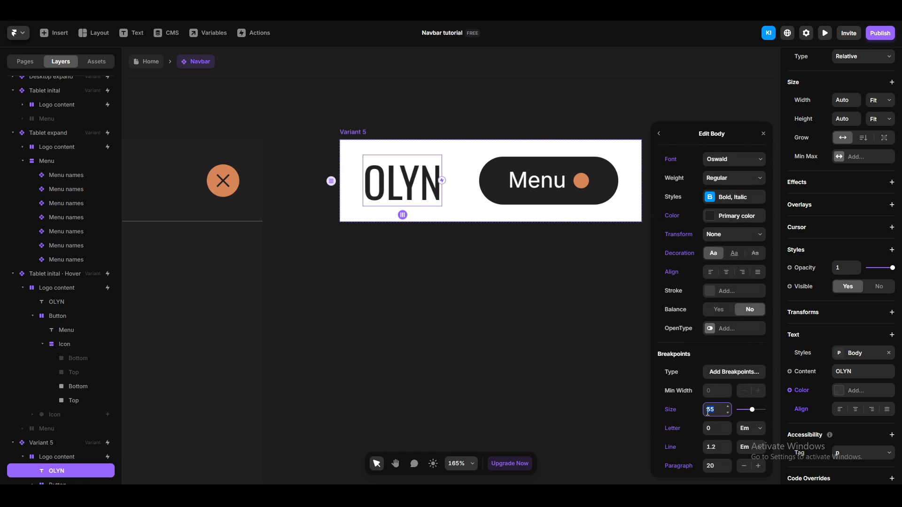
text(25)
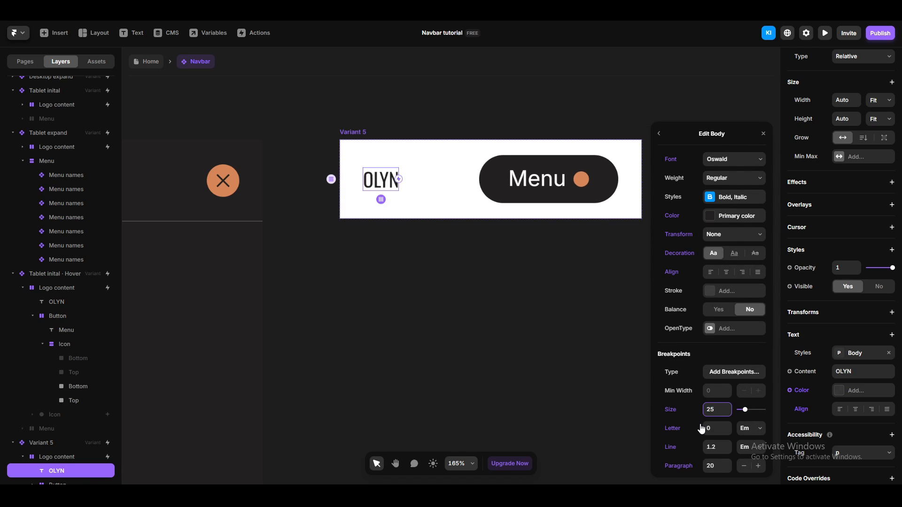
key(BackSpace)
key(BackSpace)
text(30)
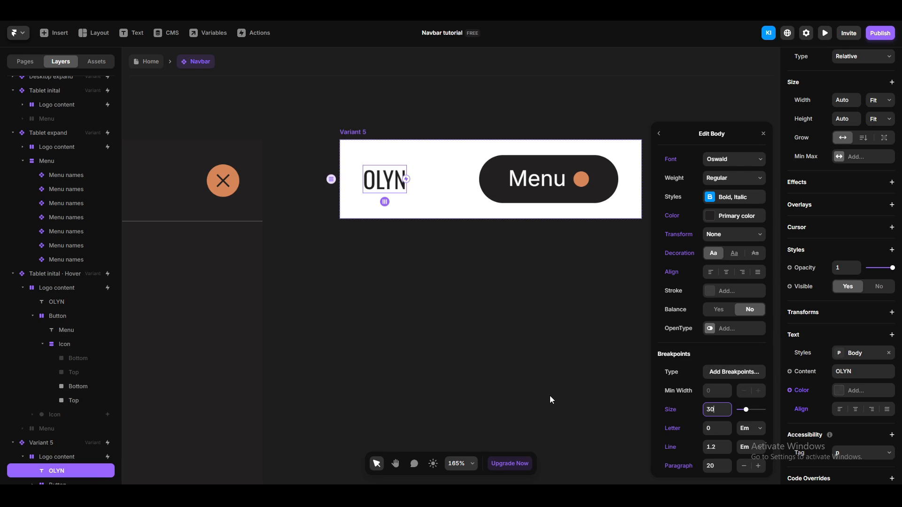
click(545, 350)
Set the width of the Menu button in Variant 5 to 150.
click(533, 188)
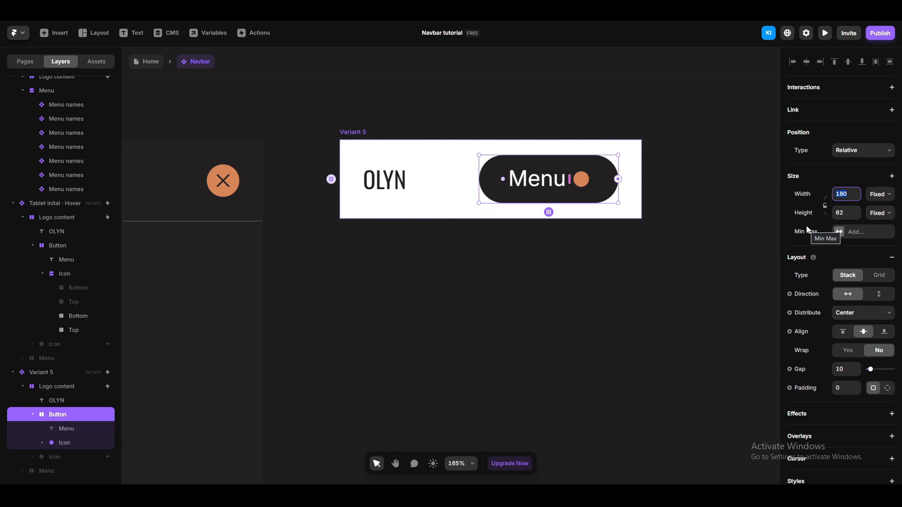
text(1)
key(Return)
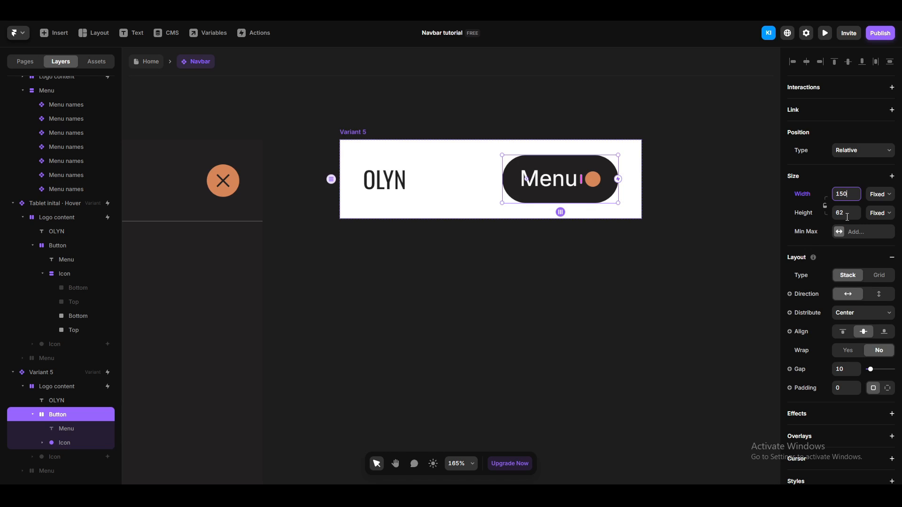
Set the font size of the Menu button text in Variant 5 to 25 pixels.
click(548, 178)
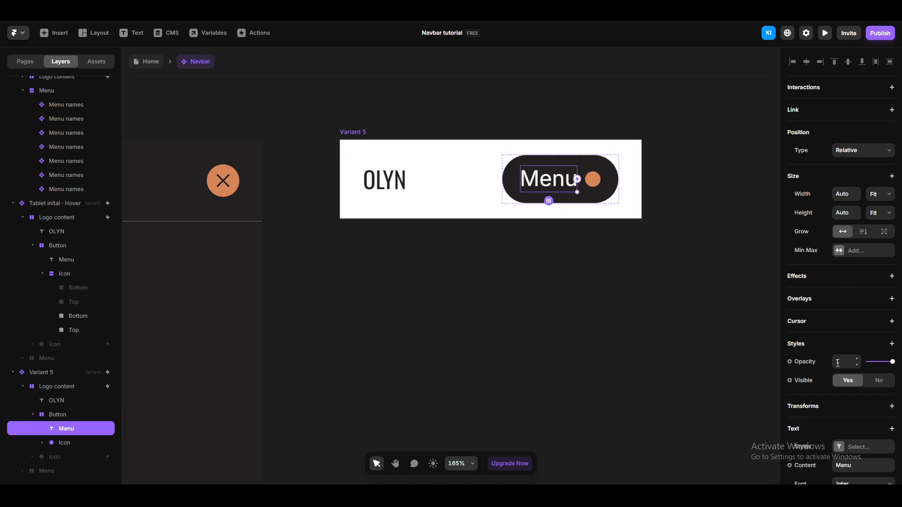
scroll(837, 363, down, 5)
click(853, 305)
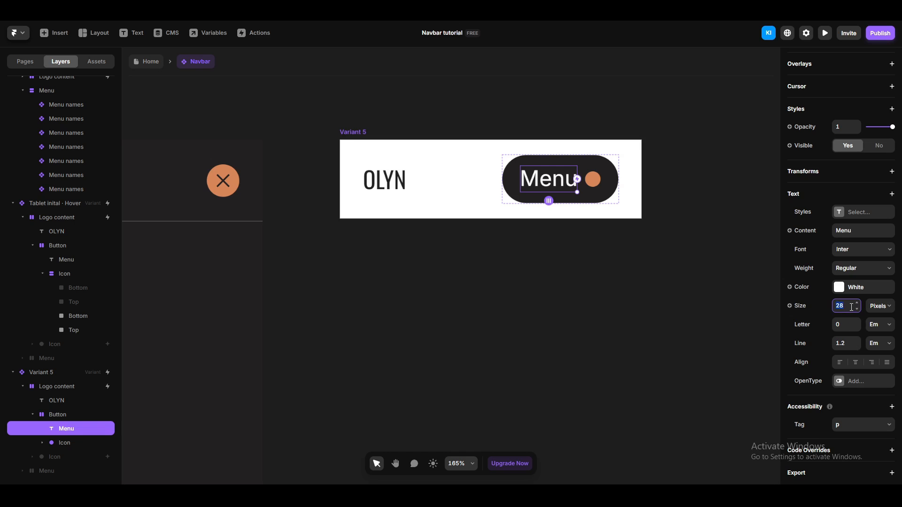
key(Down)
key(Down)
key(Down)
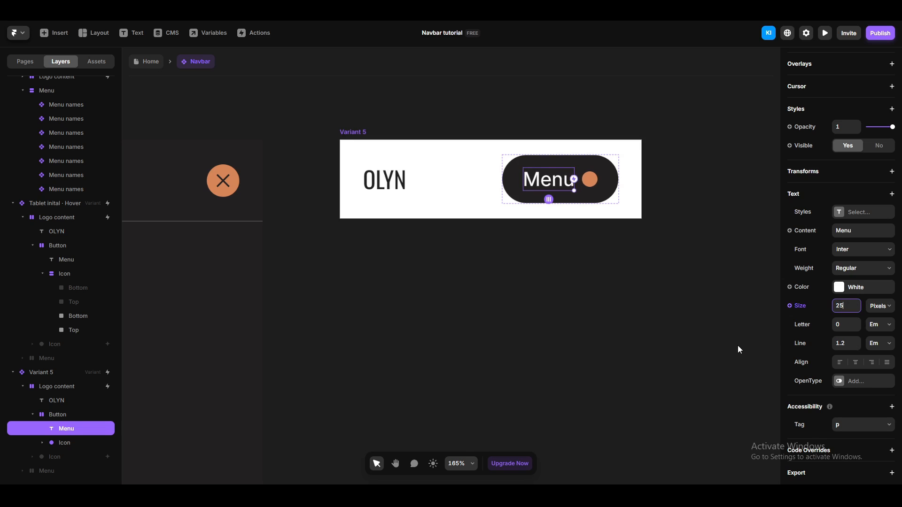
Resize the orange circle icon in Variant 5's Menu button to a width of 15 and a height of 15.
click(594, 182)
click(845, 194)
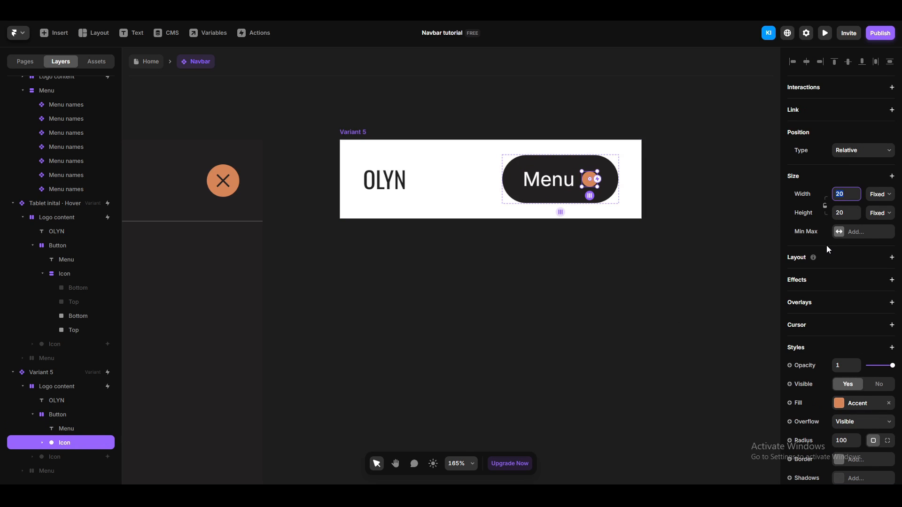
text(15)
key(Return)
click(843, 213)
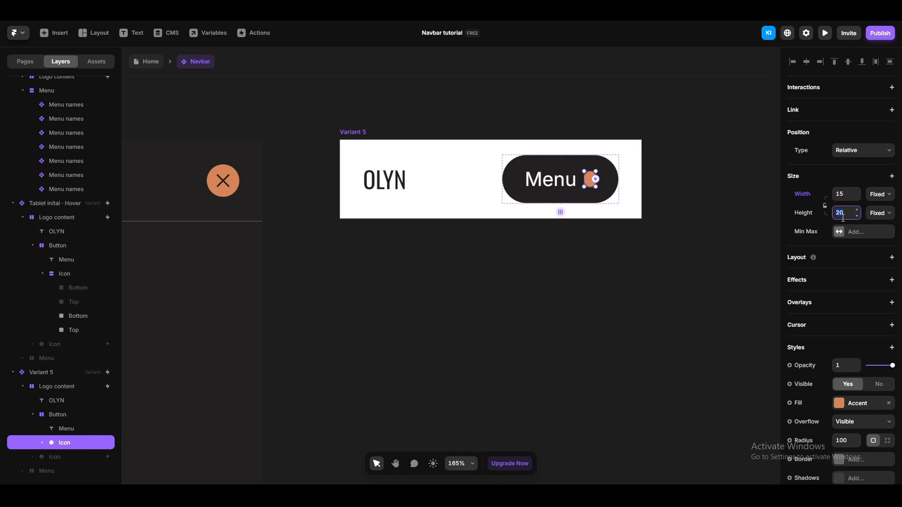
text(15)
key(Return)
click(673, 267)
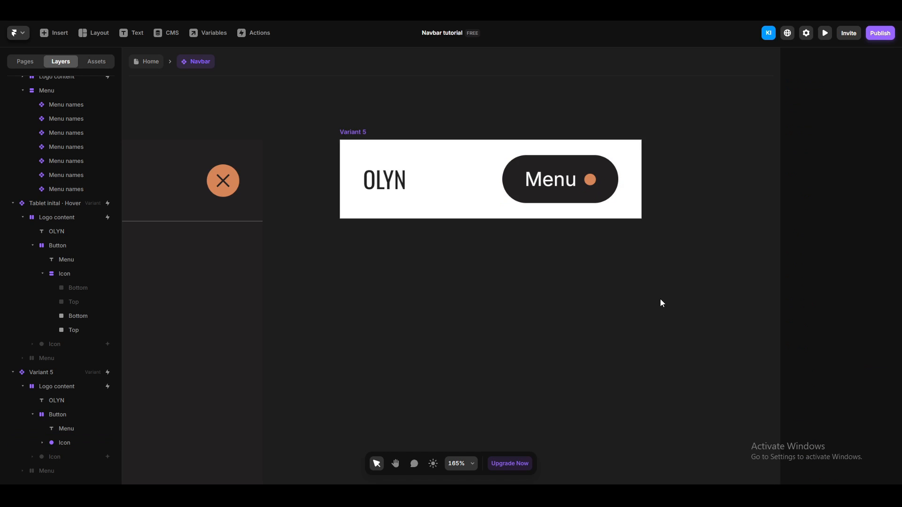
Set the height of the Menu button in Variant 5 to Auto.
click(536, 163)
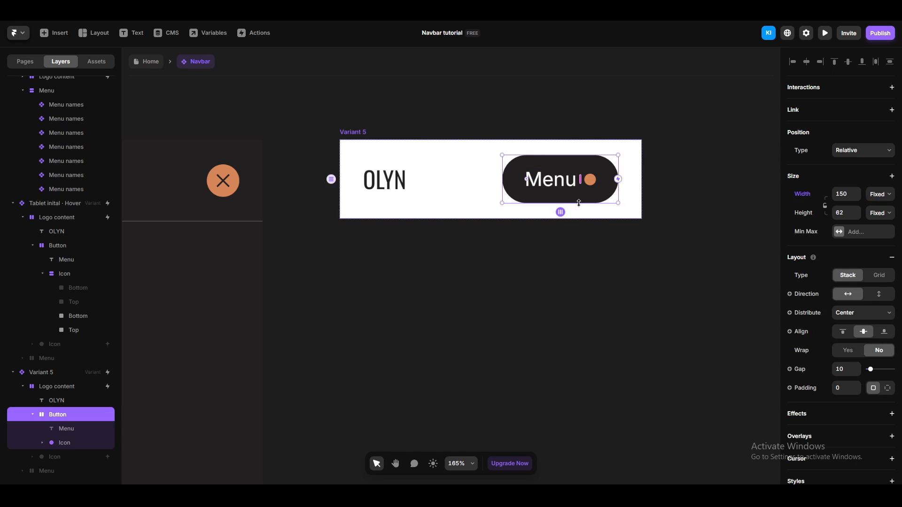
click(843, 213)
text(auto)
key(Return)
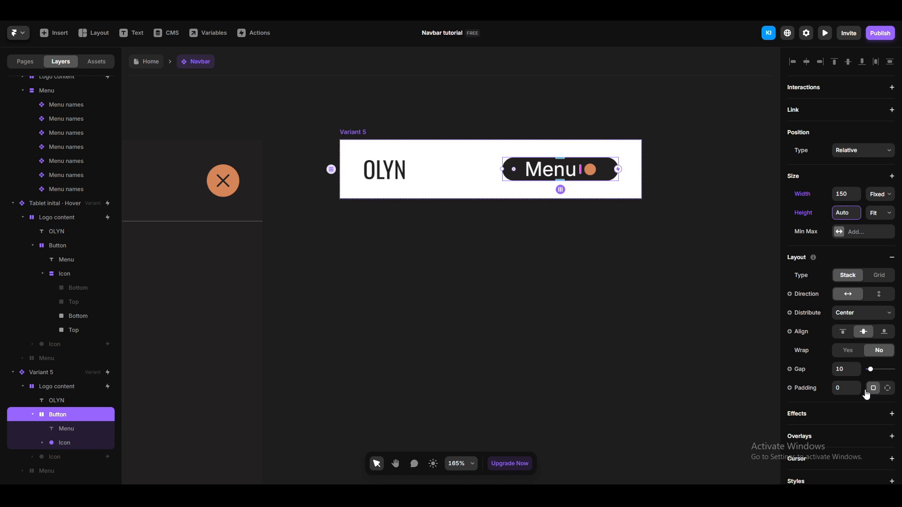
Give the Menu button in Variant 5 individual padding of 10 at top and bottom and 8 at right and left.
click(887, 388)
text(10)
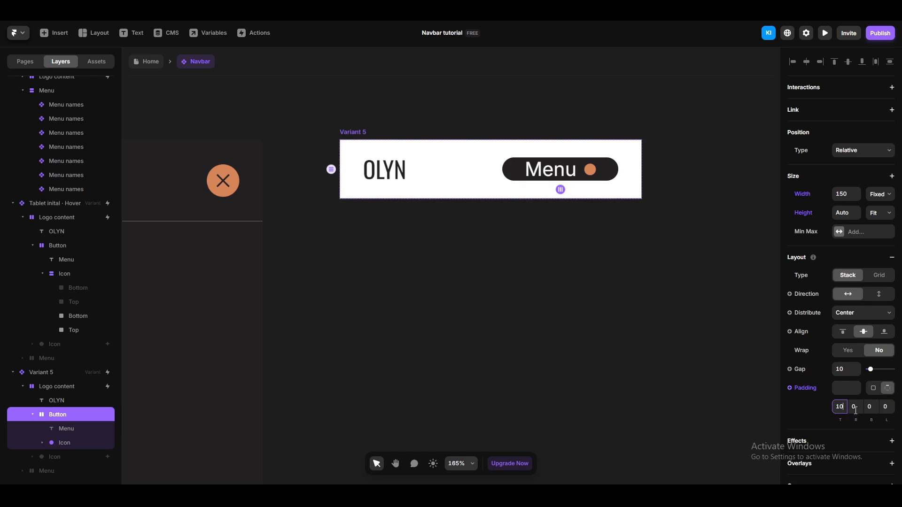
click(856, 410)
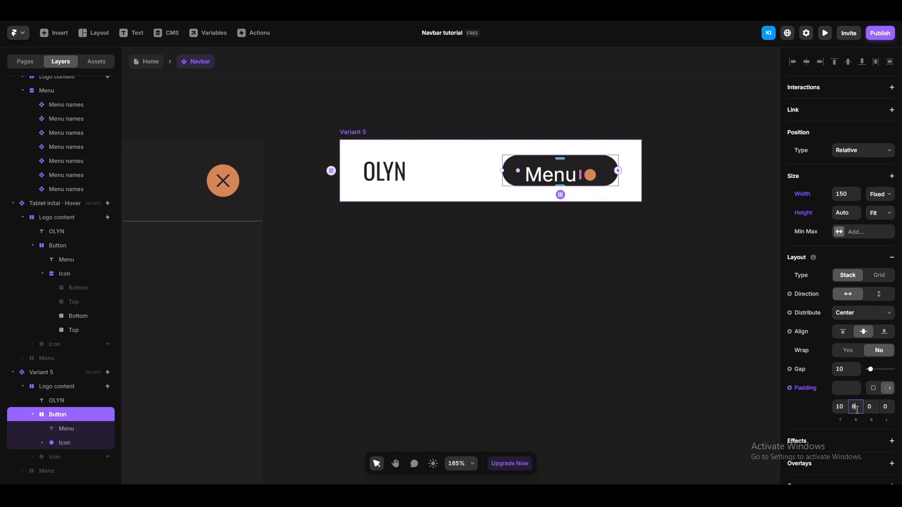
text(8)
key(Return)
click(870, 406)
text(10)
key(Return)
click(885, 408)
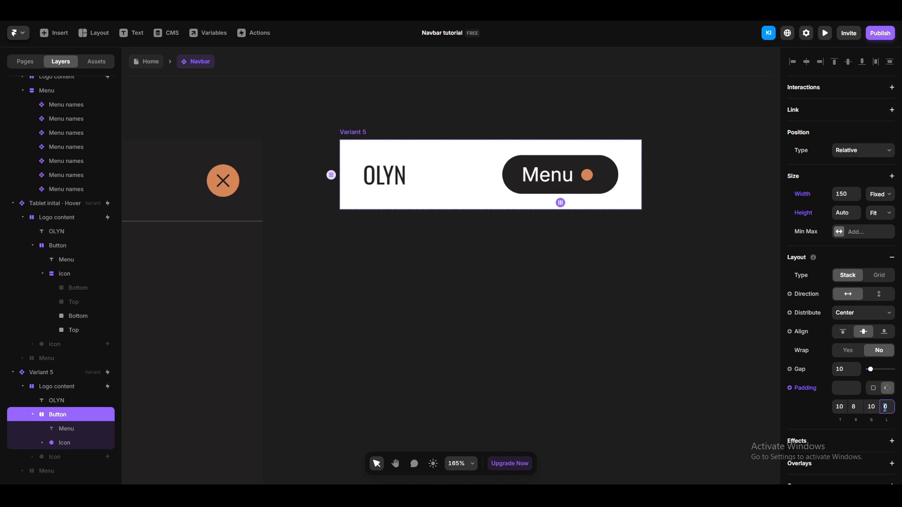
text(8)
key(Return)
click(698, 396)
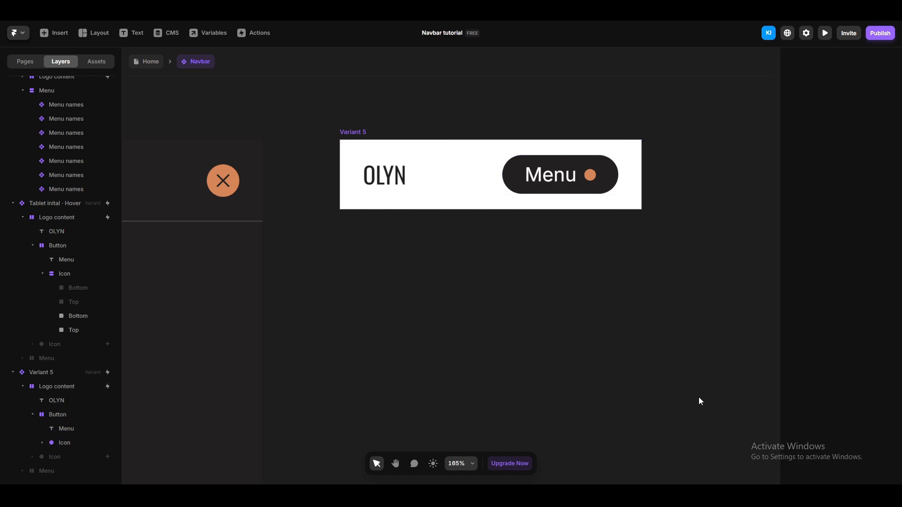
Set the height of the Menu button in the primary Desktop inital variant to Auto.
scroll(652, 378, down, 6)
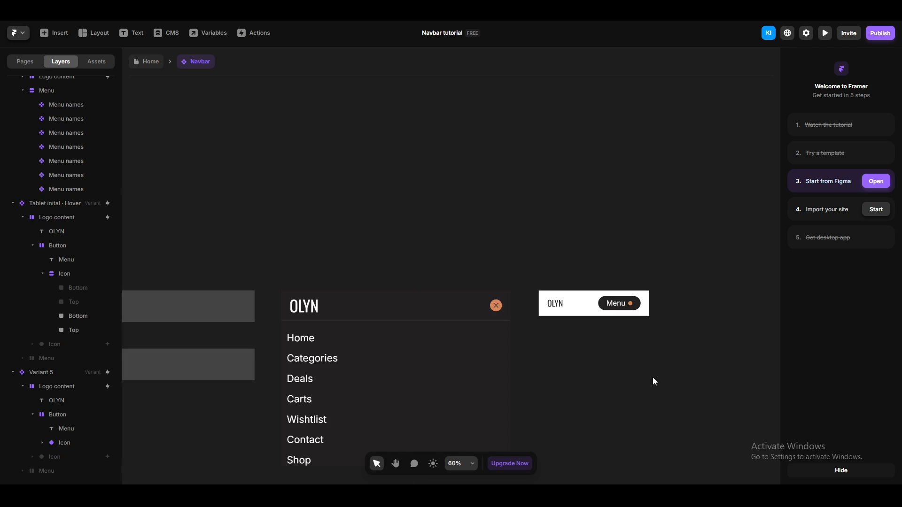
key(space)
drag(273, 276, 634, 179)
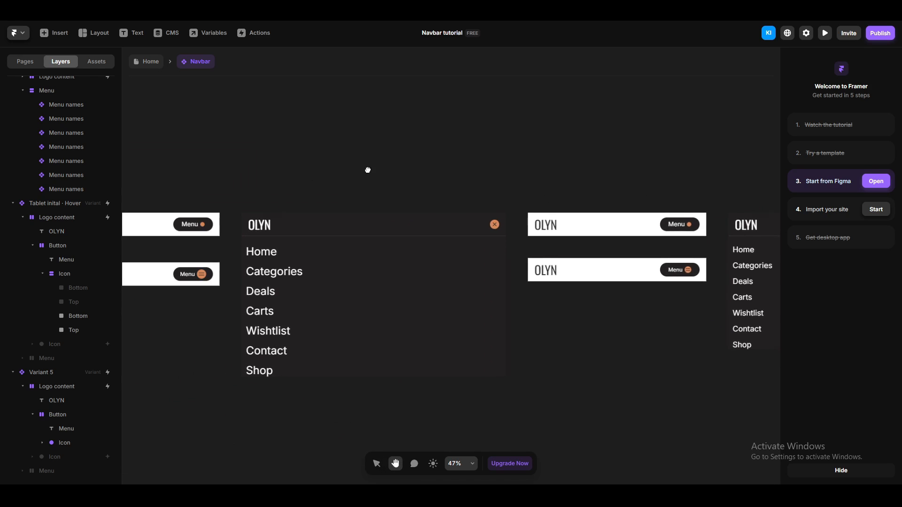
drag(225, 204, 586, 182)
scroll(542, 199, up, 5)
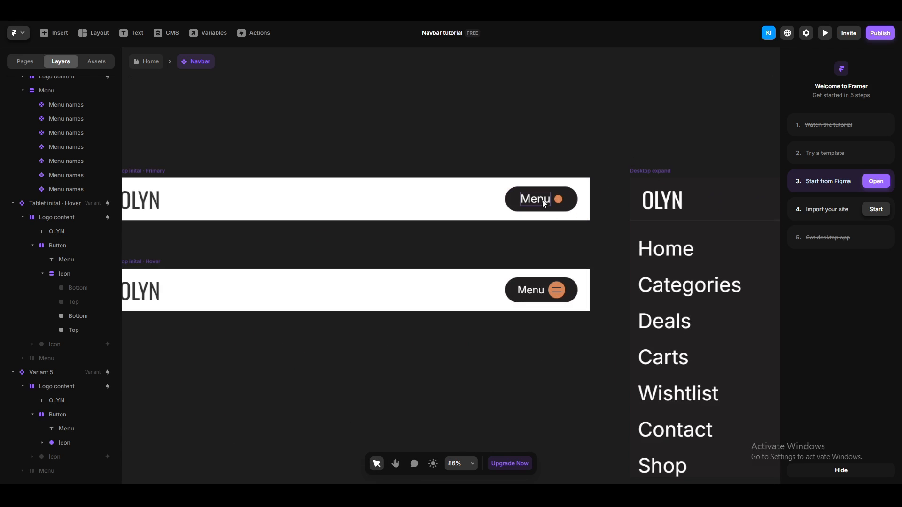
click(515, 192)
click(845, 214)
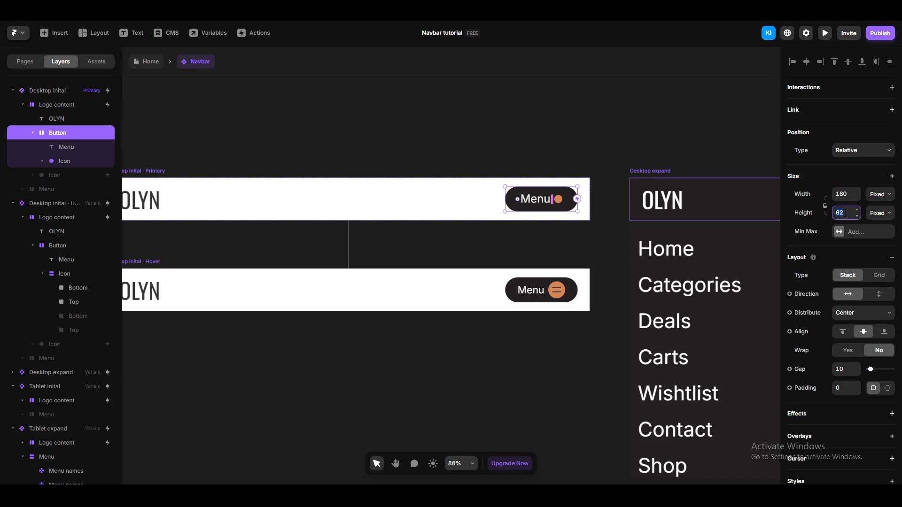
text(auto)
key(Return)
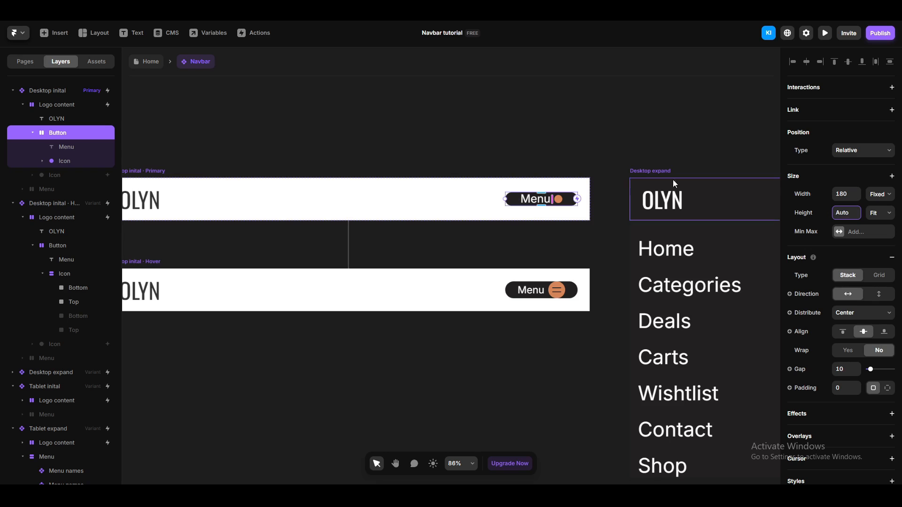
Give the Menu button in the primary Desktop inital variant padding of 15 at top and bottom and 20 at right and left.
click(887, 388)
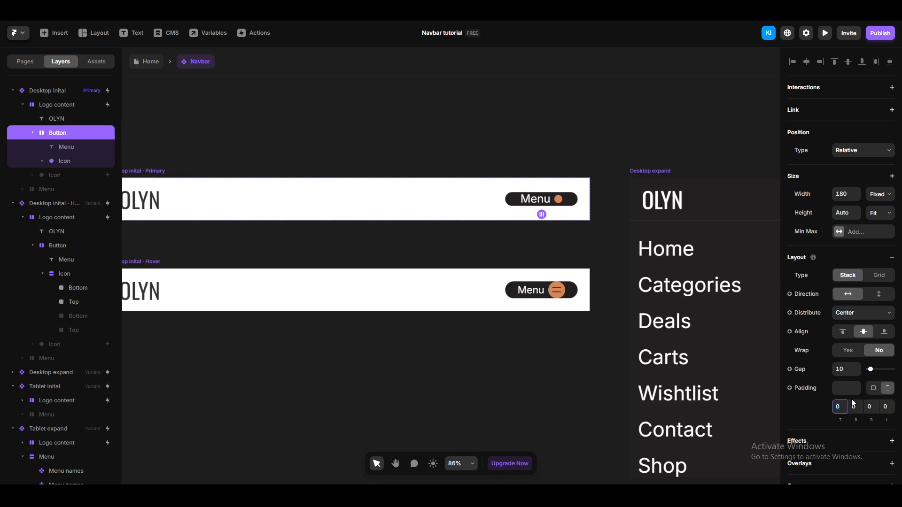
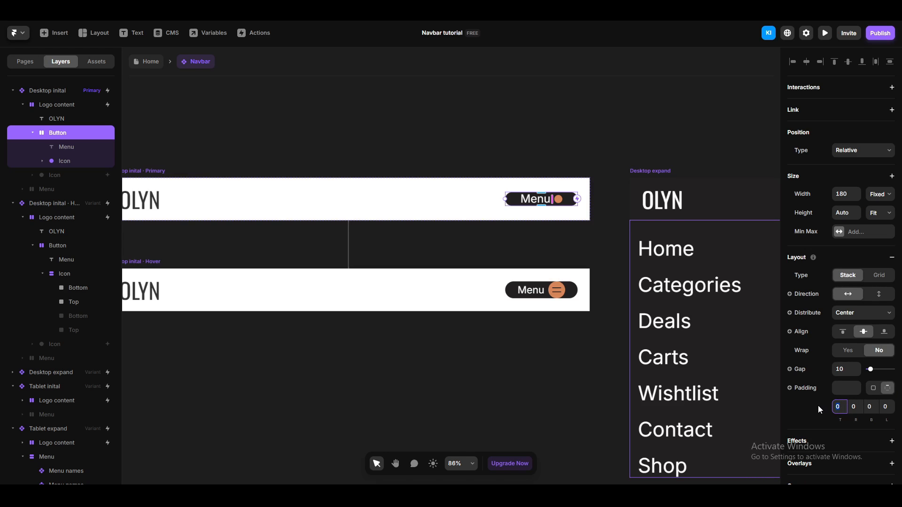
text(15)
click(856, 406)
text(20)
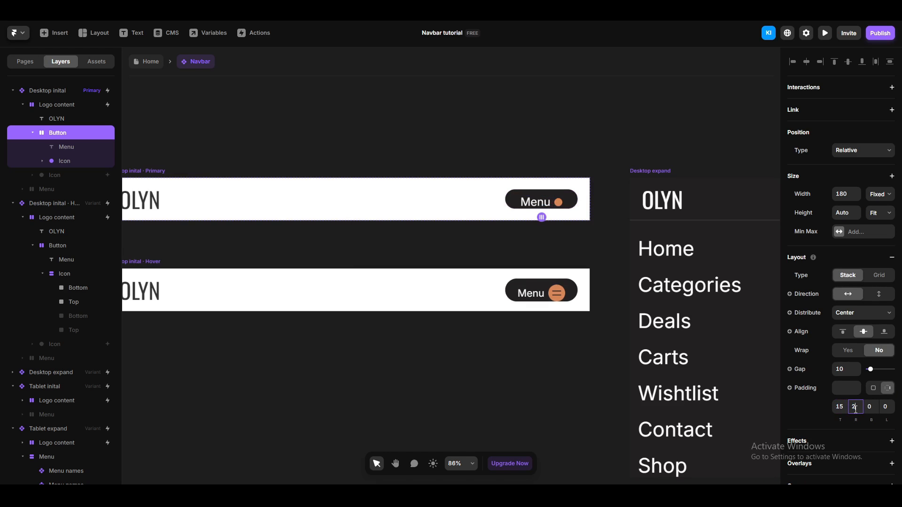
click(866, 407)
text(1)
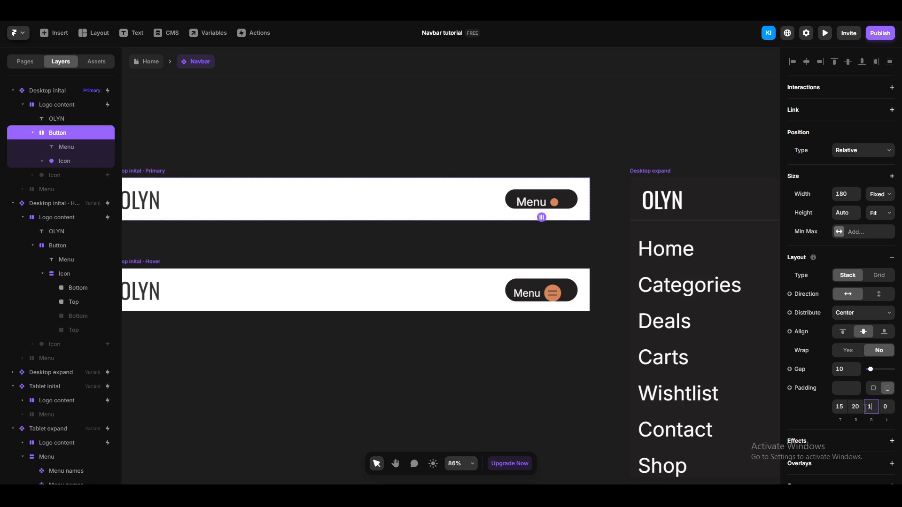
text(5)
click(890, 407)
text(2)
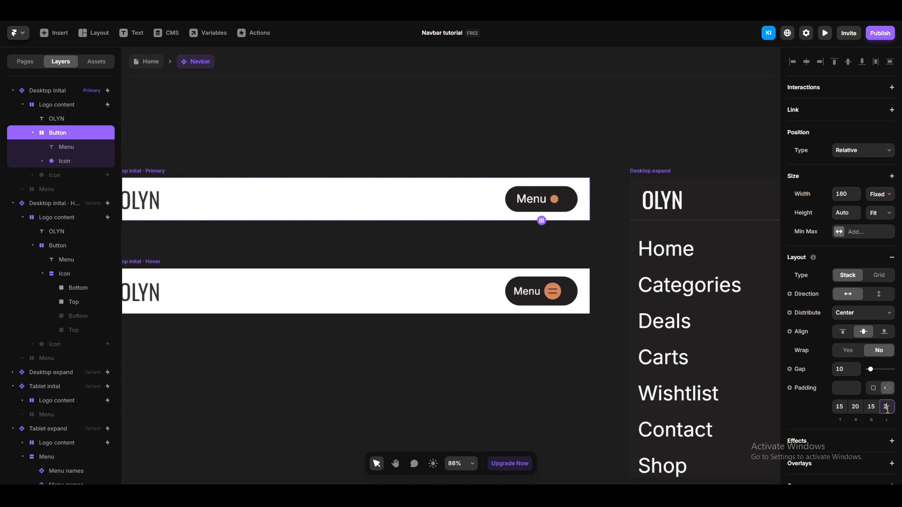
text(0)
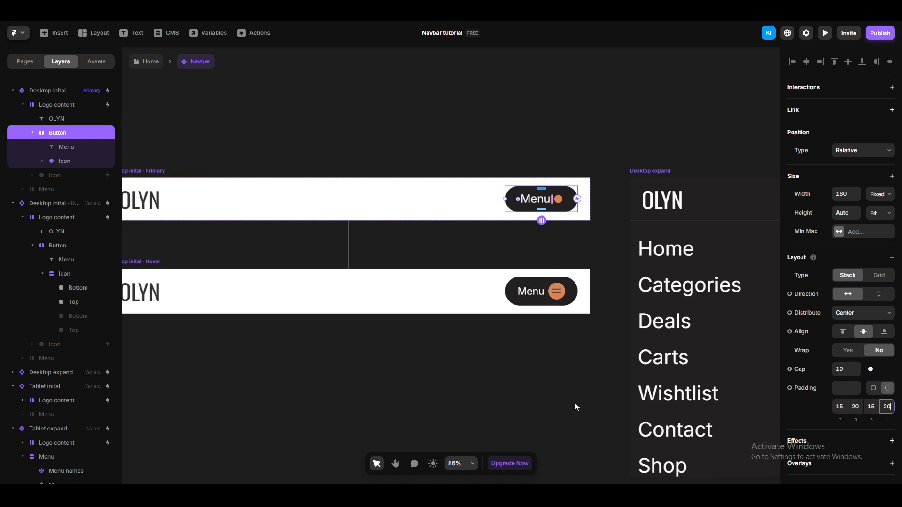
click(538, 404)
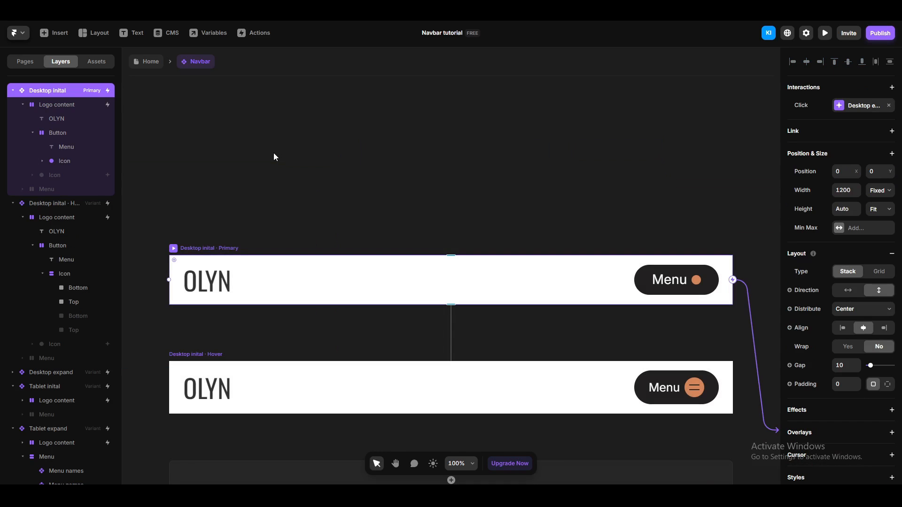
Check how the Menu button looks in the tablet variants and Variant 5.
click(572, 222)
scroll(571, 223, down, 5)
key(space)
drag(719, 201, 388, 203)
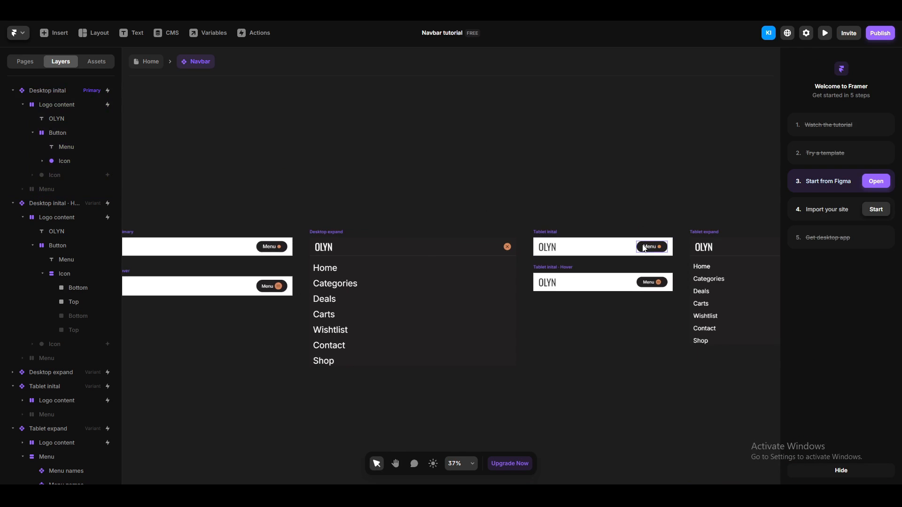
click(644, 248)
click(582, 365)
scroll(581, 365, right, 5)
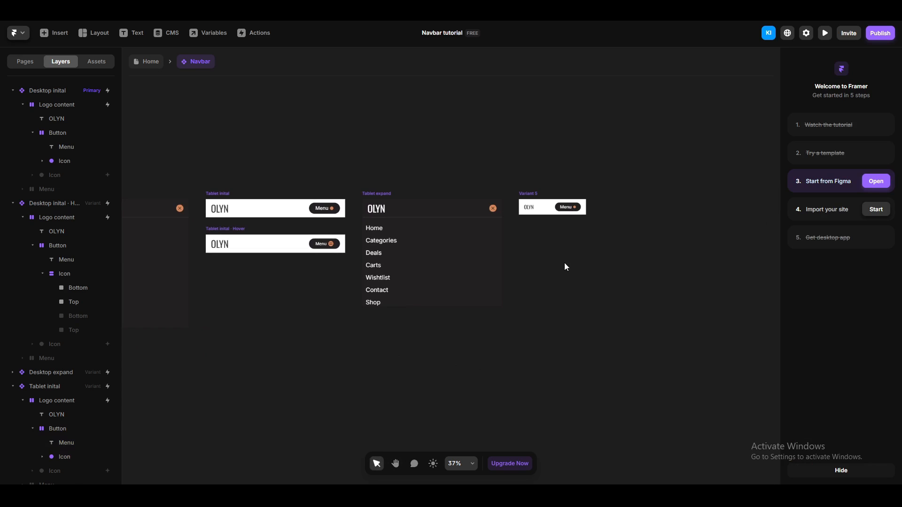
scroll(564, 263, up, 5)
scroll(626, 314, right, 2)
Set the padding of Variant 5's Logo content stack to 10 at right and left and 5 at top and bottom.
click(423, 194)
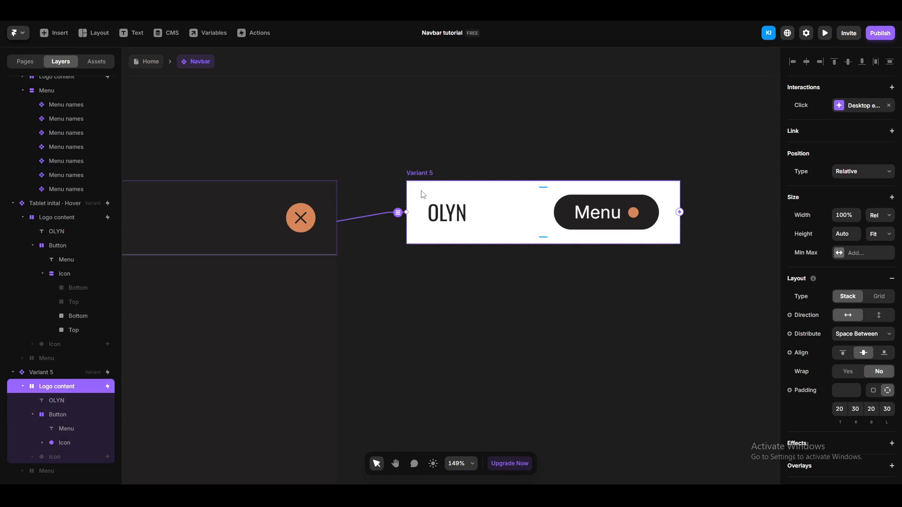
click(855, 412)
text(10)
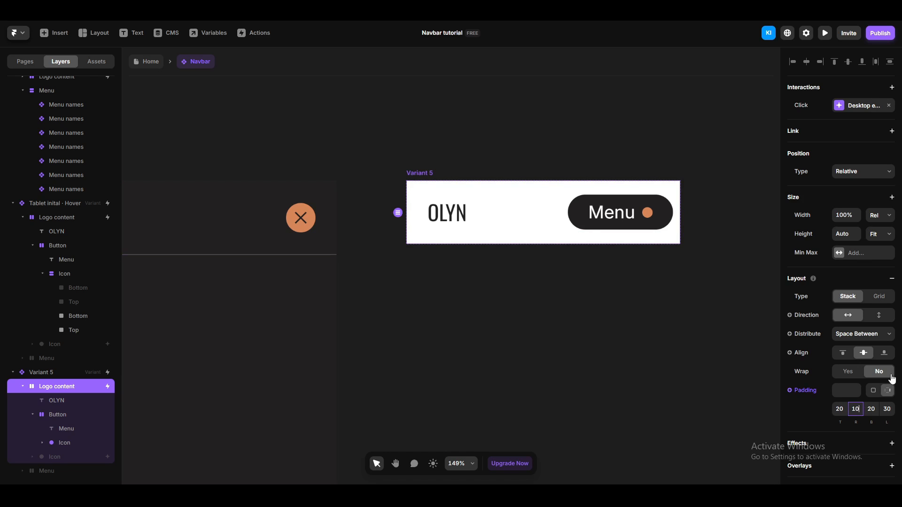
click(886, 409)
text(10)
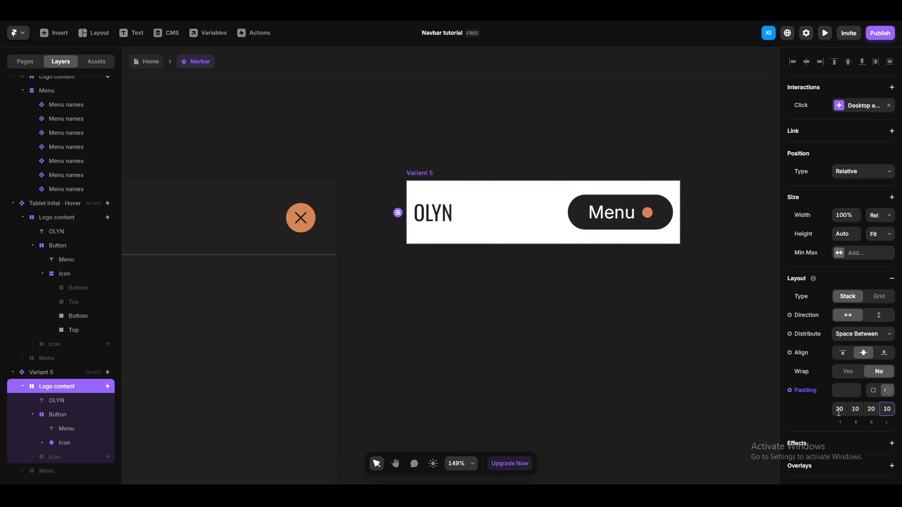
click(839, 410)
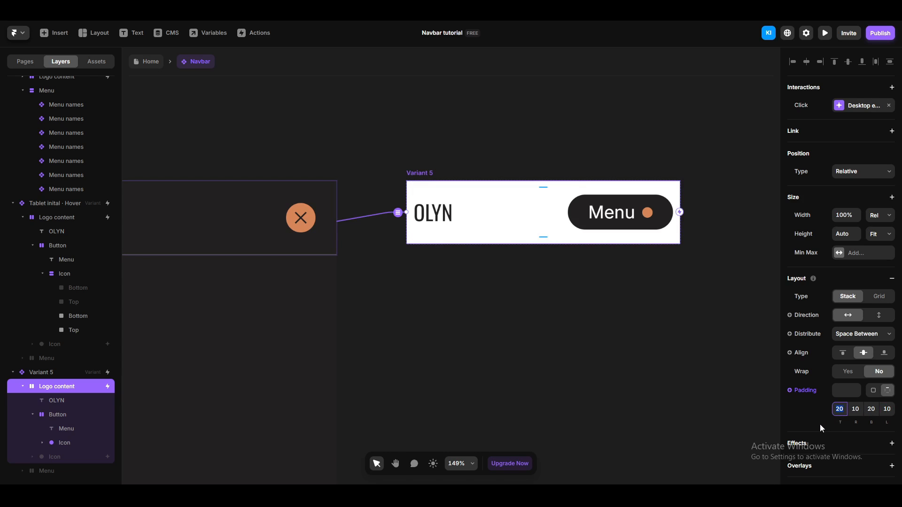
text(5)
click(871, 409)
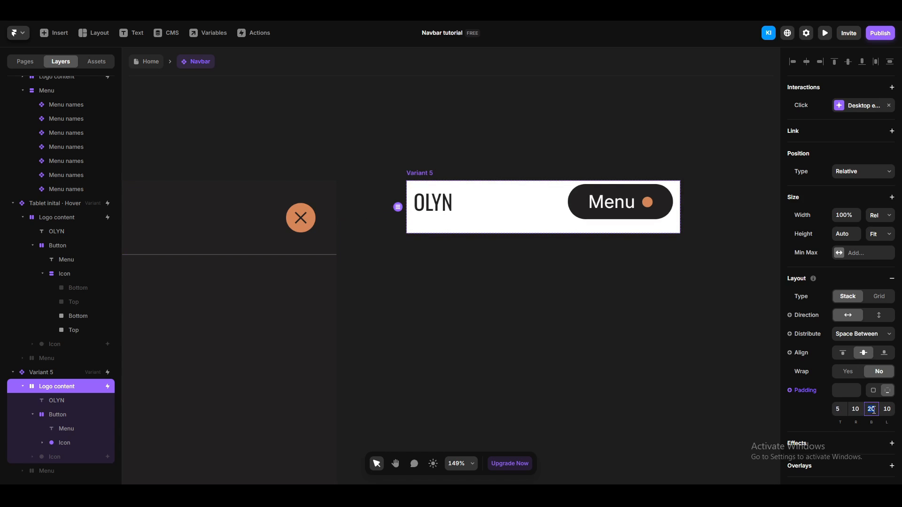
text(5)
click(622, 417)
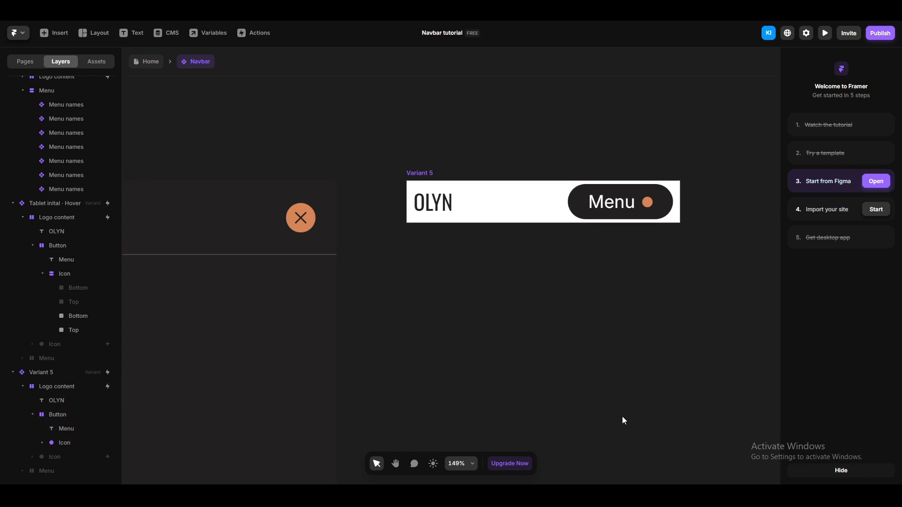
Switch the Logo content stack in Variant 5 to uniform padding of 10 on all sides.
click(416, 173)
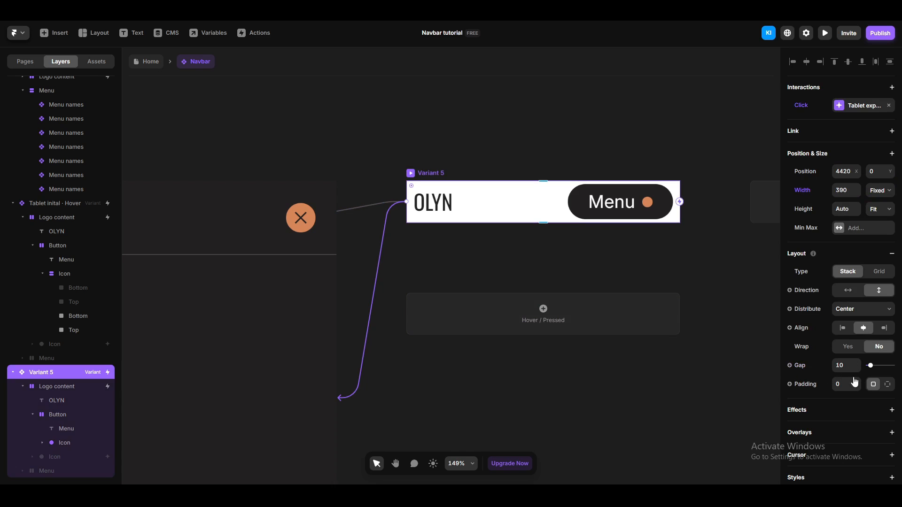
click(76, 392)
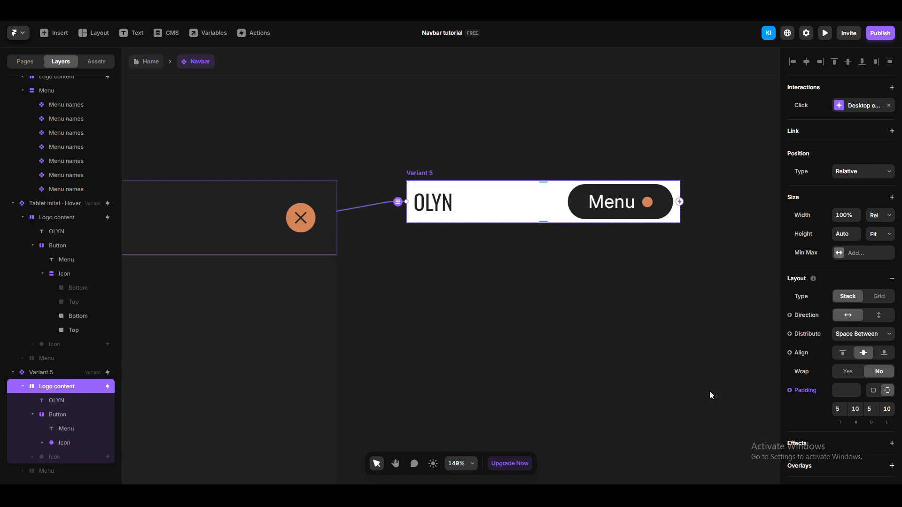
click(873, 391)
click(845, 390)
text(10)
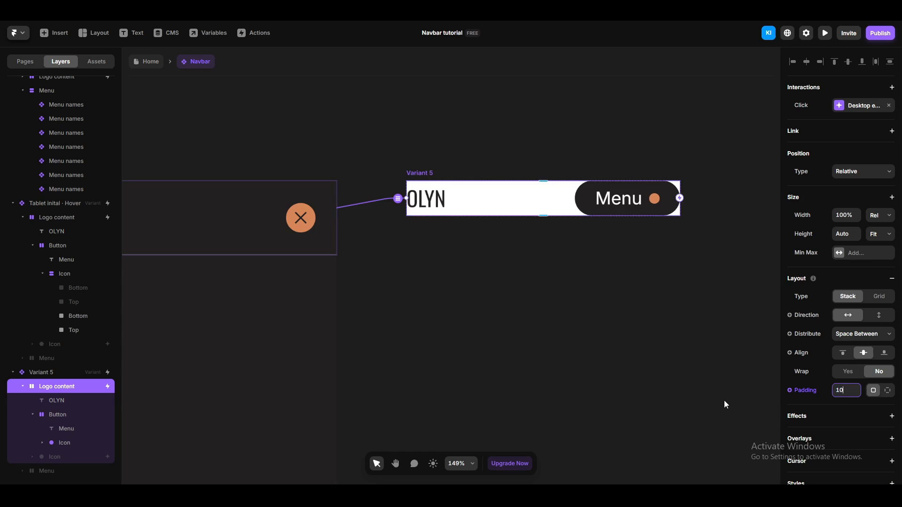
Apply the uniform padding of 10 to Variant 5's Logo content stack and set the width of its Menu button to 140.
key(Return)
click(630, 381)
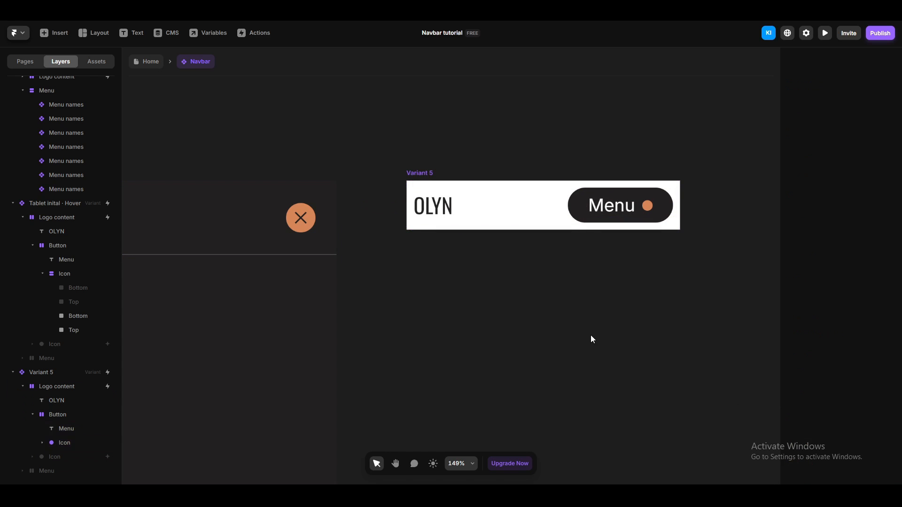
click(581, 195)
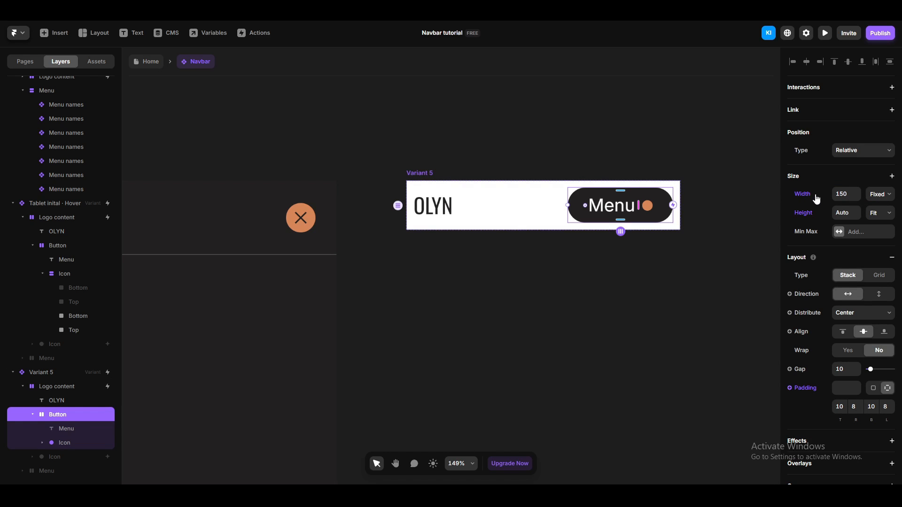
click(838, 196)
text(140)
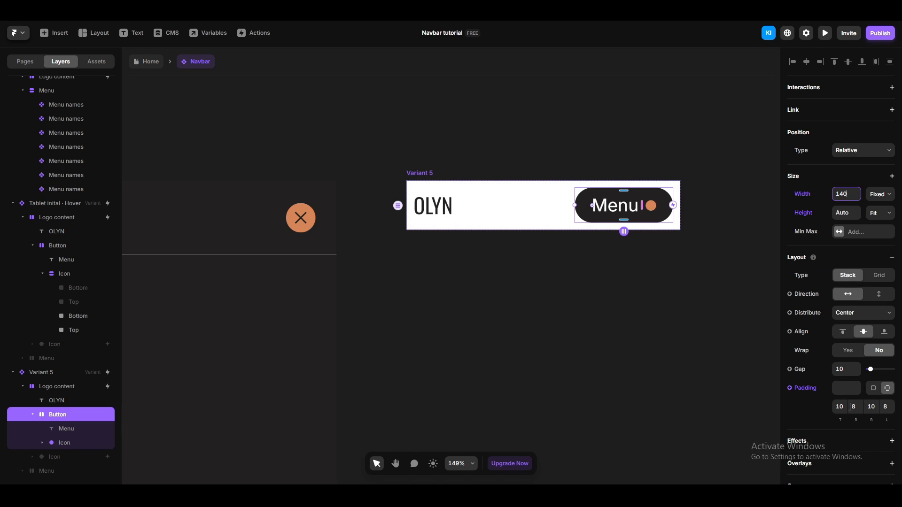
Set the padding of Variant 5's Menu button to 8 at top and bottom and 5 at right and left.
click(840, 407)
text(8)
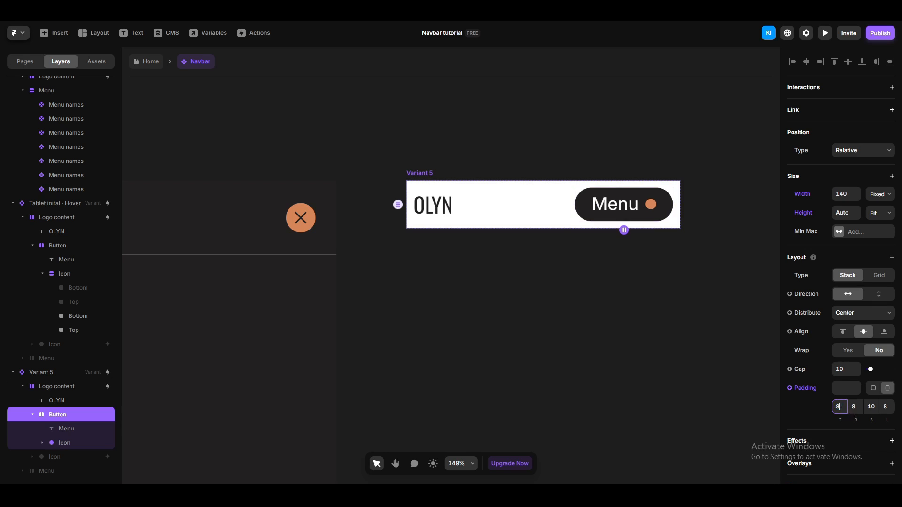
click(856, 407)
text(6)
key(BackSpace)
text(5)
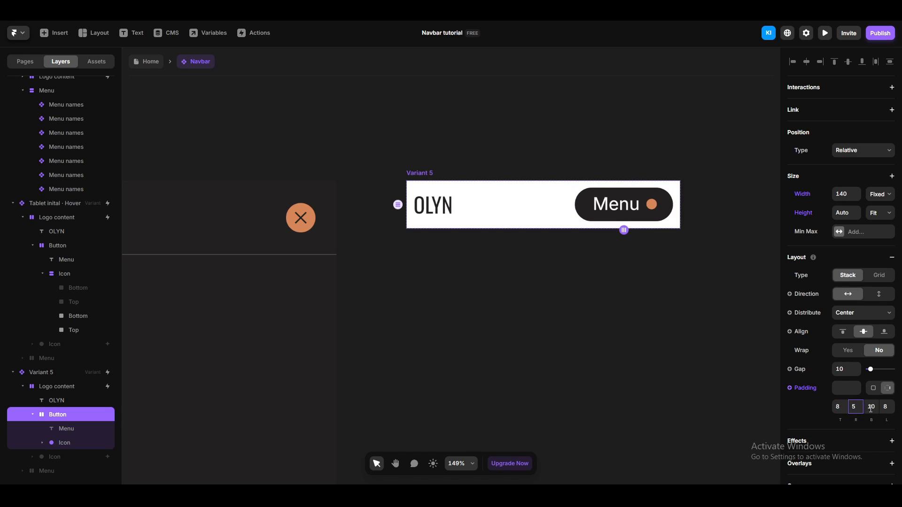
click(870, 407)
text(8)
key(Tab)
key(BackSpace)
text(5)
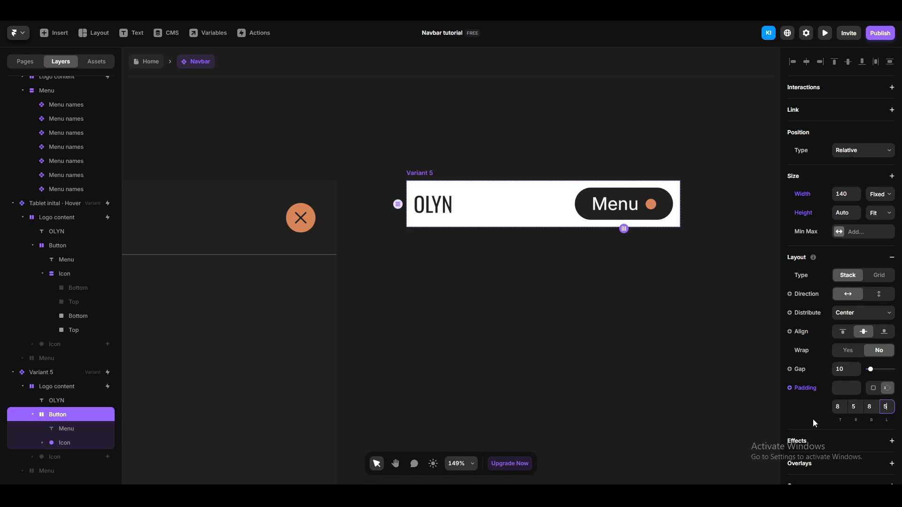
click(709, 398)
Set the font size of the Menu text in Variant 5's button to 22 pixels.
click(615, 204)
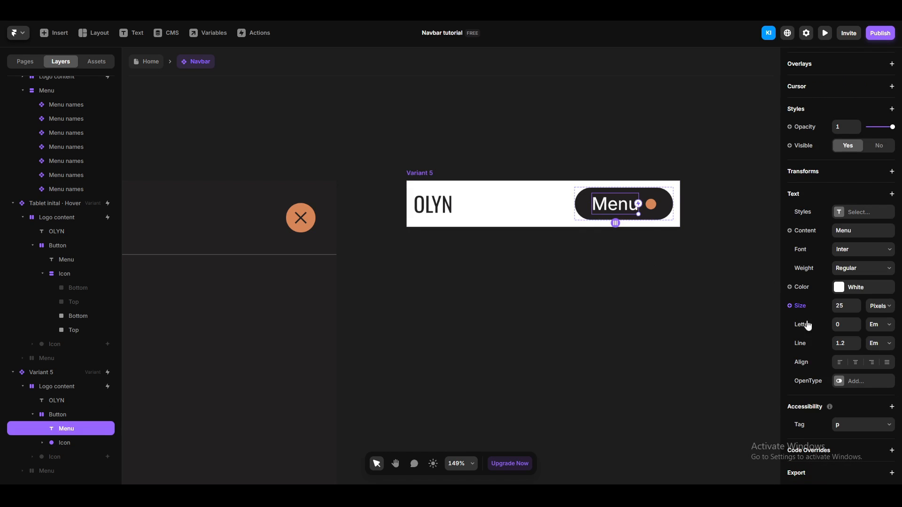
click(846, 307)
key(Down)
key(Down)
key(Down)
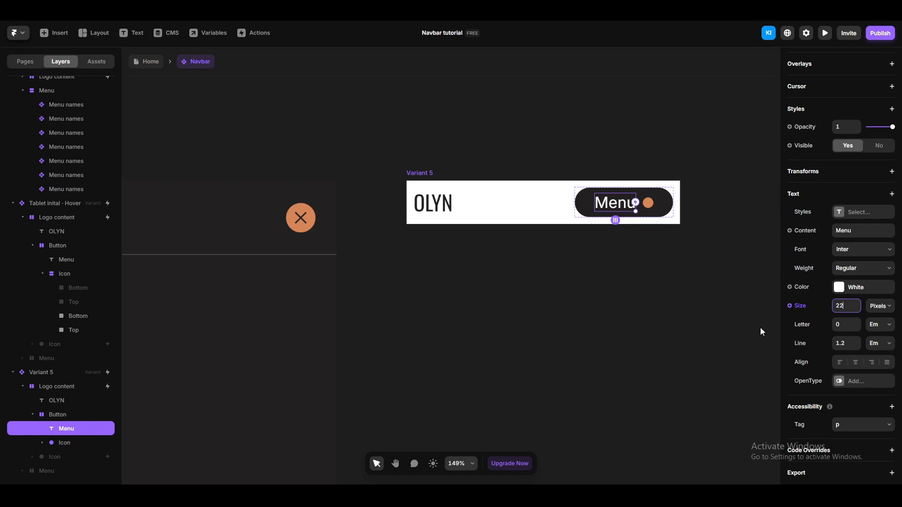
click(753, 328)
Resize the orange dot icon in Variant 5's Menu button to 12 wide and 12 high.
ctrl+click(648, 203)
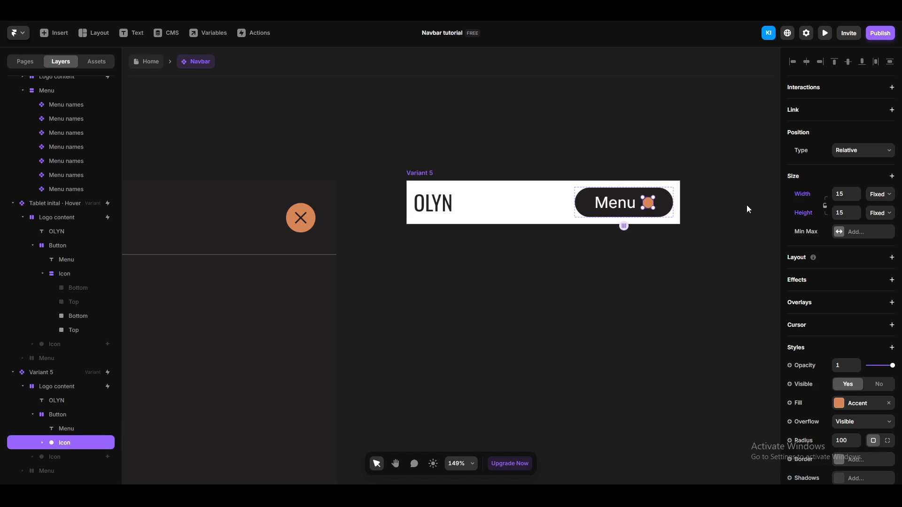
click(838, 194)
key(Down)
click(842, 214)
key(Down)
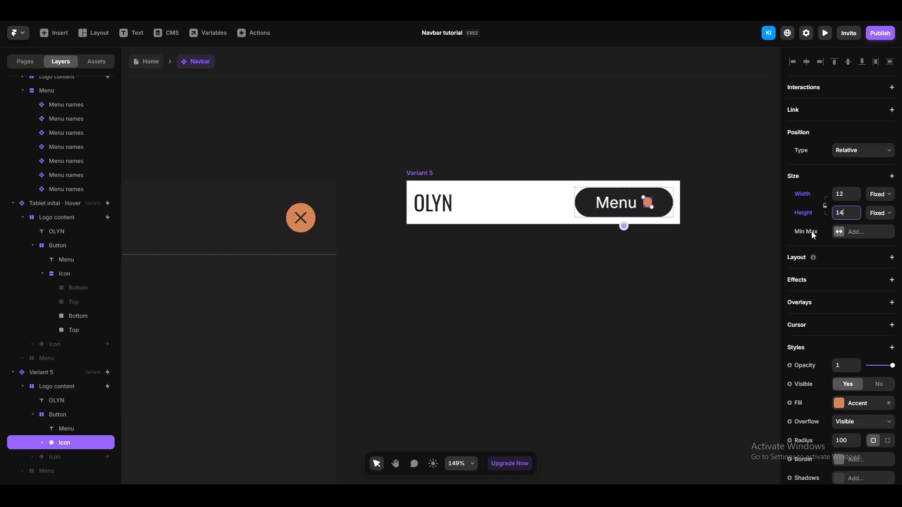
click(773, 247)
Change the font size of the Body text style used by Variant 5's OLYN logo to 35.
ctrl+click(432, 203)
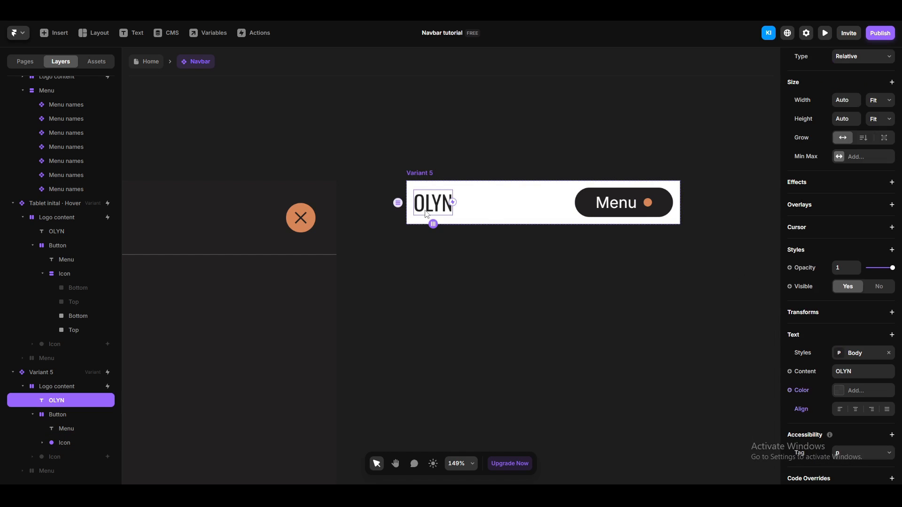
click(851, 355)
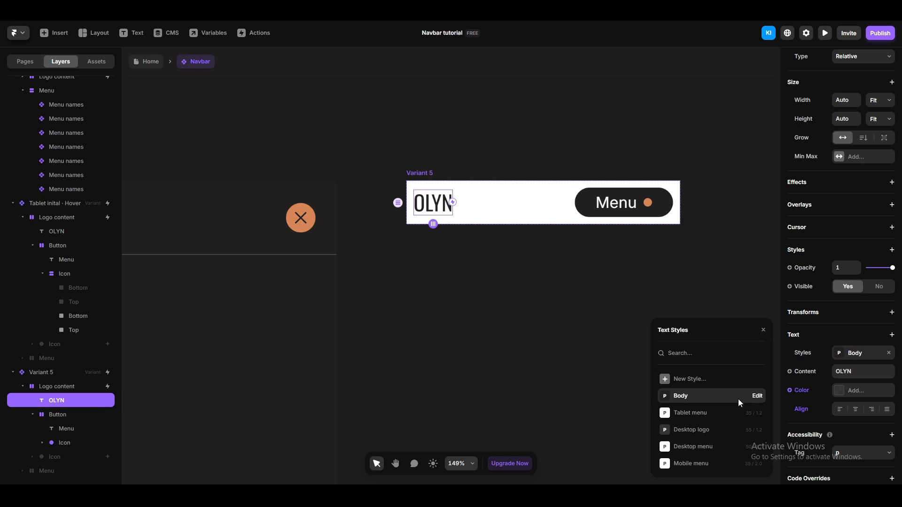
click(756, 400)
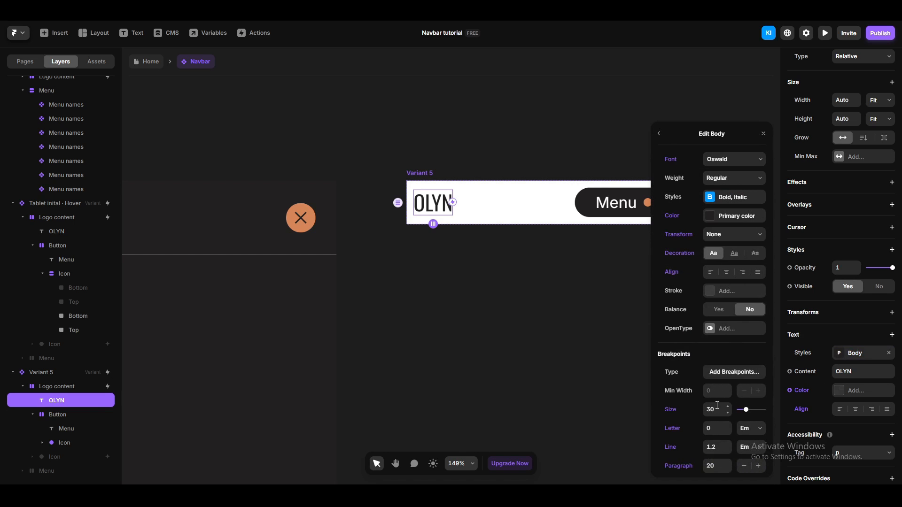
click(717, 407)
text(35)
key(Return)
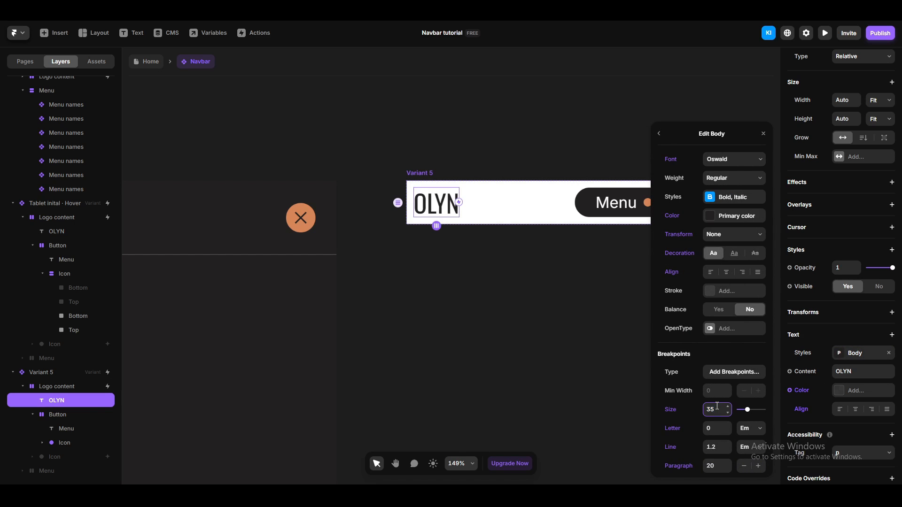
click(658, 133)
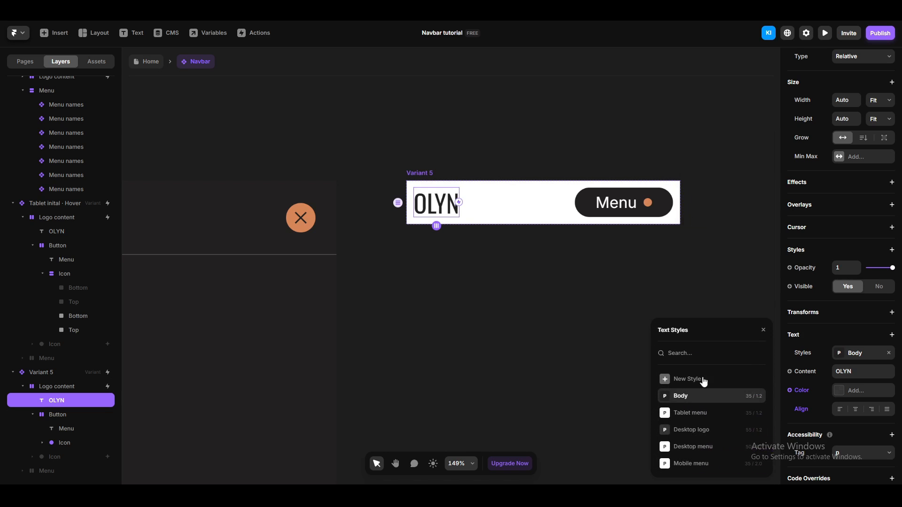
Rename the Body text style as "Mobile logo".
right_click(692, 395)
click(706, 352)
text(Mobile logo)
key(Return)
click(590, 322)
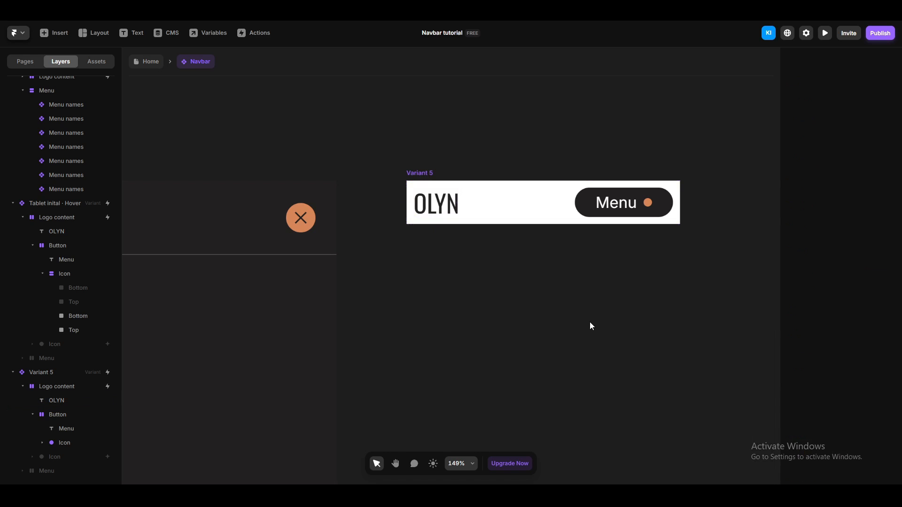
Rename Variant 5 as "Mobile initial".
scroll(590, 321, down, 5)
scroll(591, 322, down, 2)
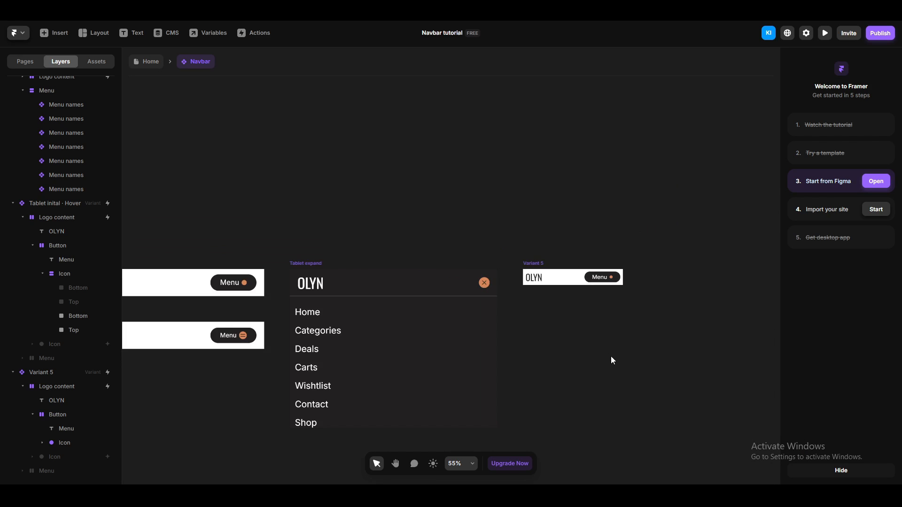
drag(603, 404, 567, 268)
click(495, 117)
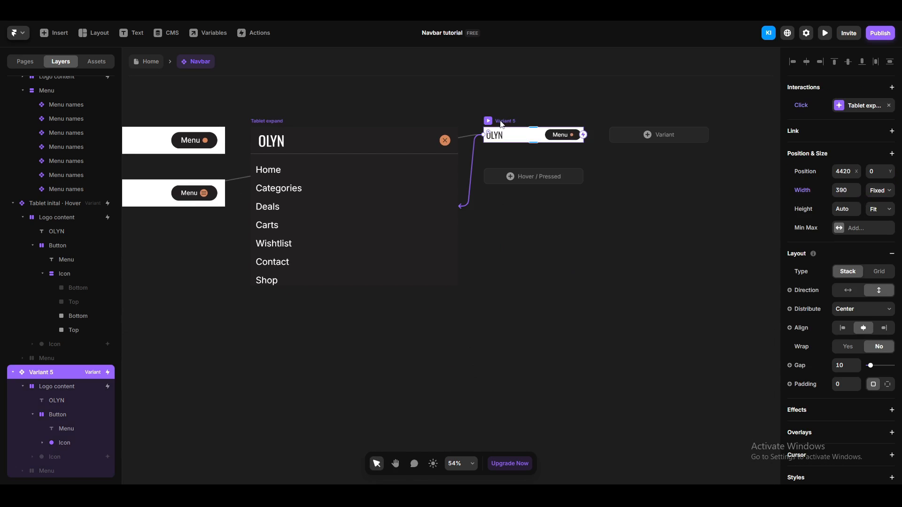
double_click(47, 372)
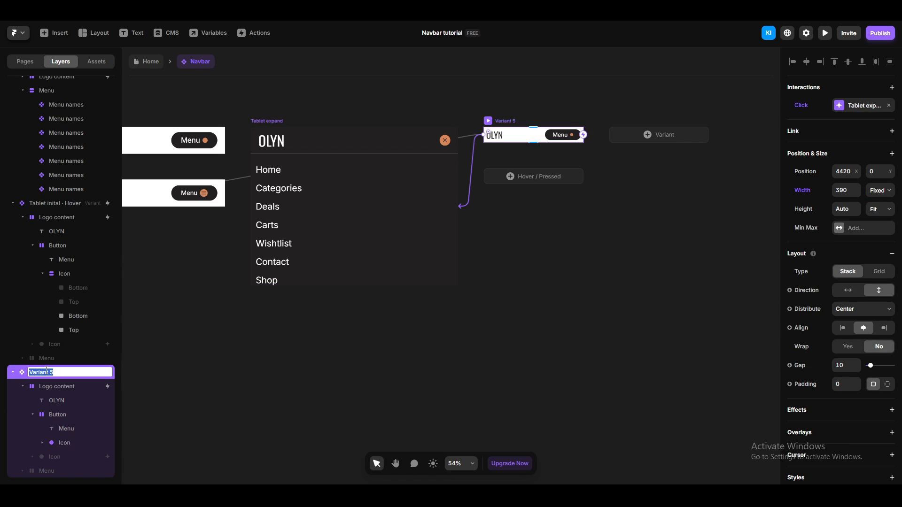
text(Mobile initial)
key(Return)
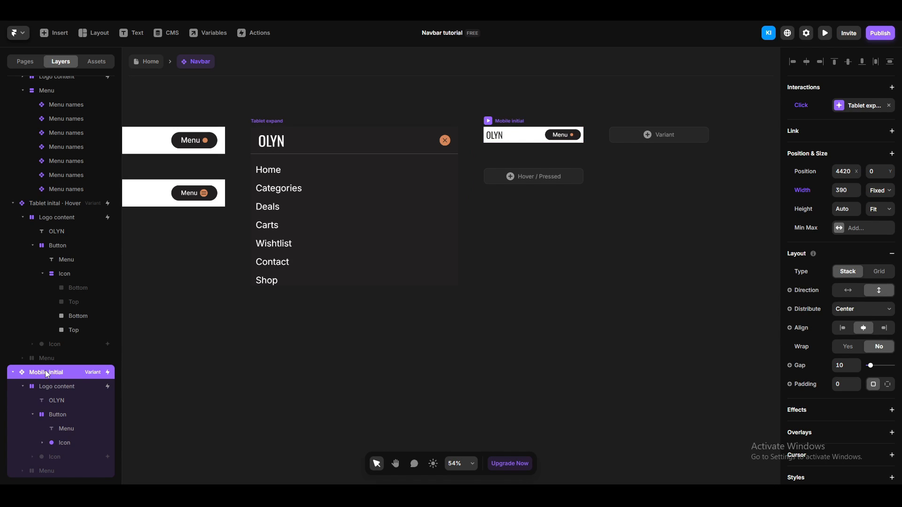
click(591, 215)
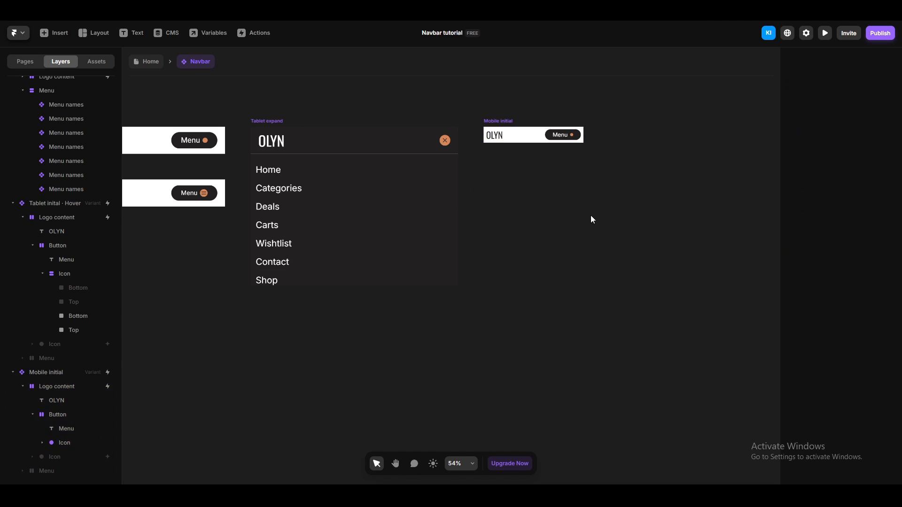
Add a hover state variant to the Mobile initial variant.
click(493, 124)
click(535, 174)
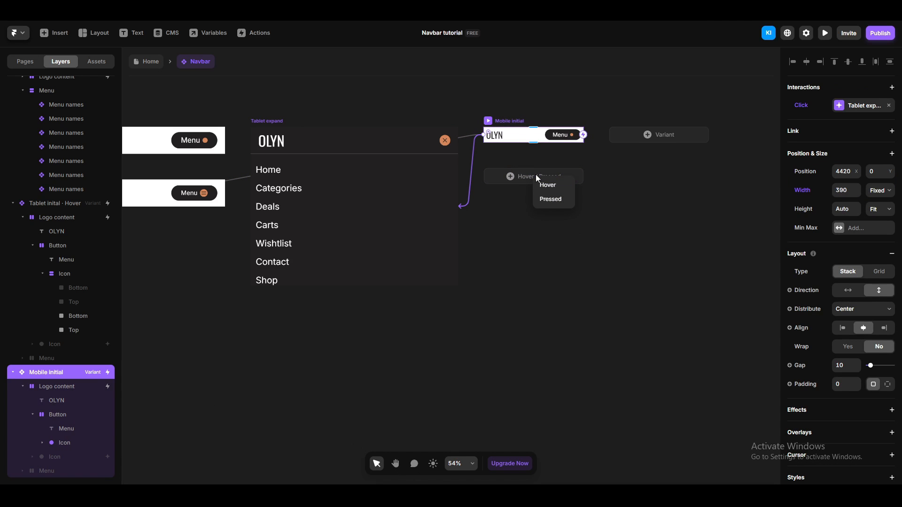
click(554, 187)
Set the font size of the Menu text in the Mobile initial hover variant to 18 pixels.
scroll(471, 294, up, 10)
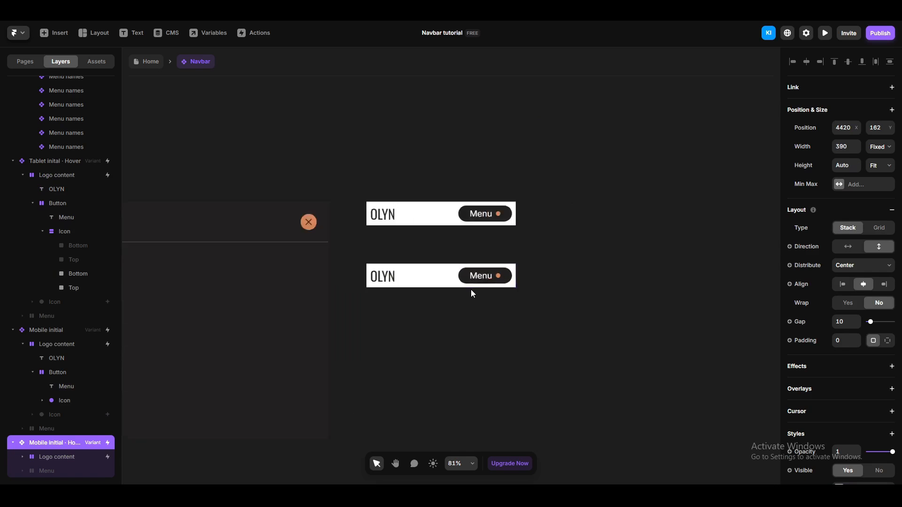
click(495, 255)
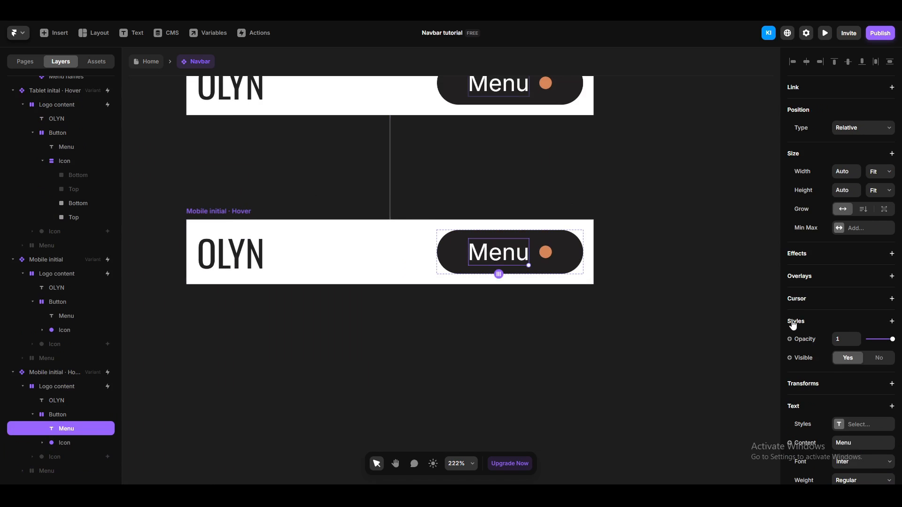
scroll(871, 424, down, 5)
click(846, 330)
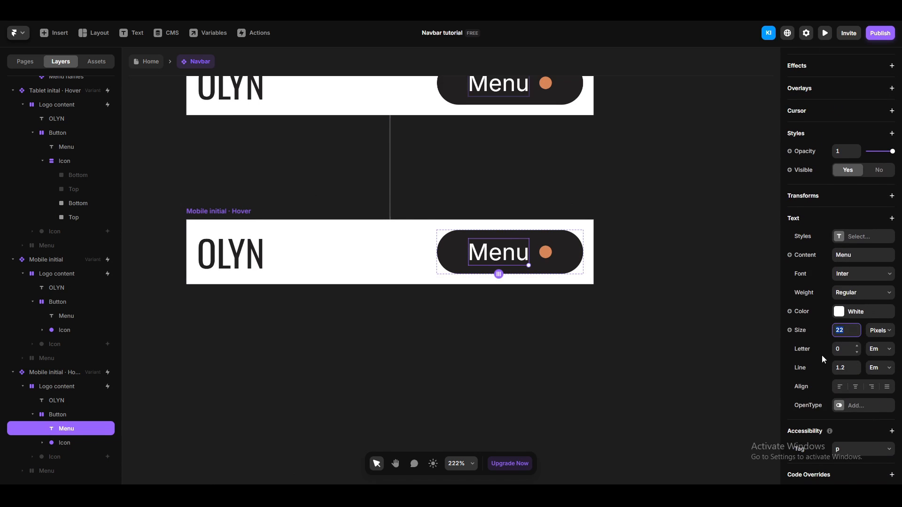
text(17)
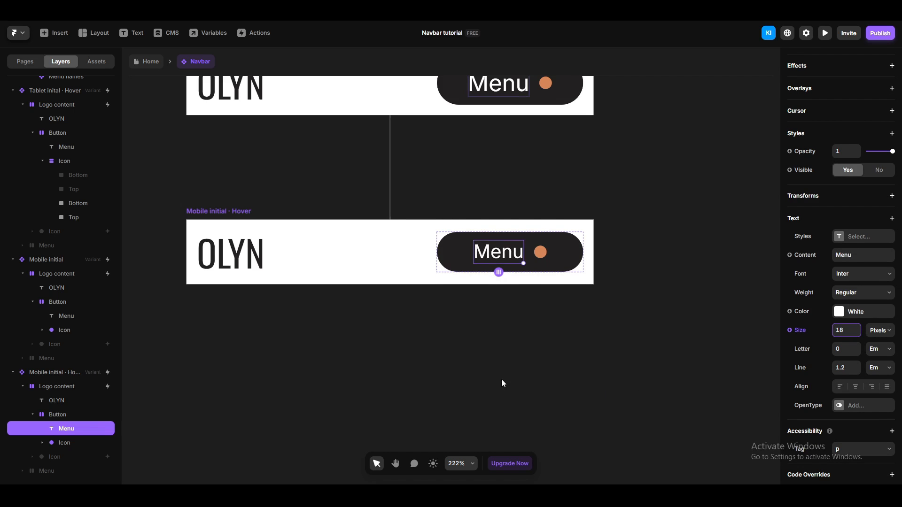
Resize the orange dot icon in the Mobile initial hover variant to 20 wide and 20 high.
click(540, 252)
click(849, 171)
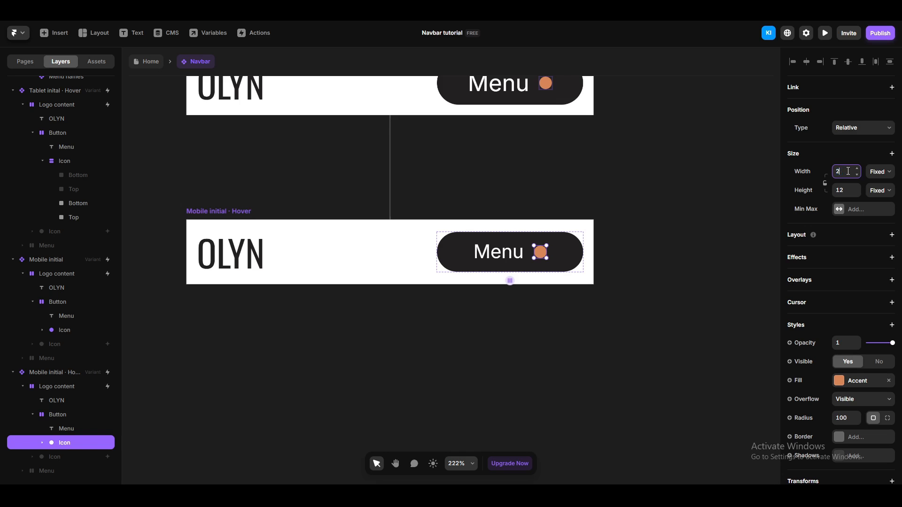
click(846, 191)
text(20)
key(Return)
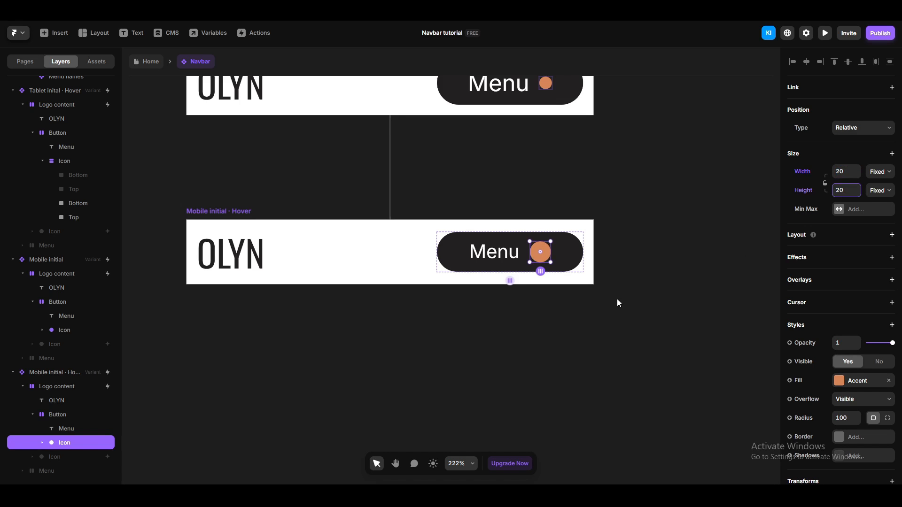
click(594, 306)
Copy the visible Bottom and Top bars from the Menu button's icon in the tablet hover variant.
scroll(611, 332, down, 5)
scroll(611, 332, down, 3)
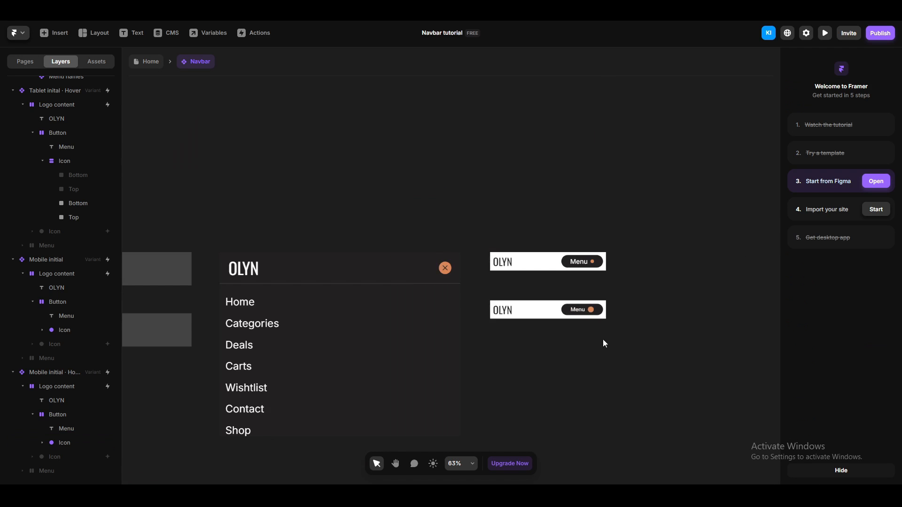
key(space)
drag(209, 288, 459, 226)
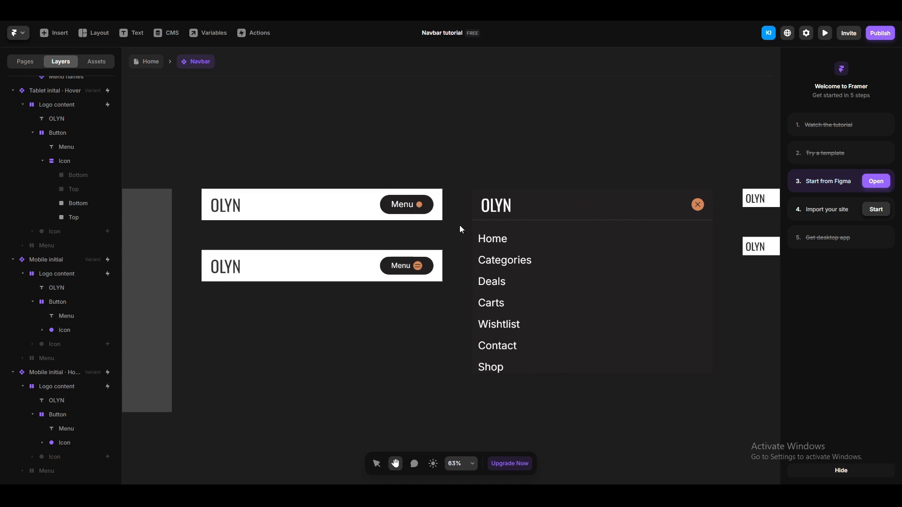
scroll(418, 265, up, 6)
click(411, 258)
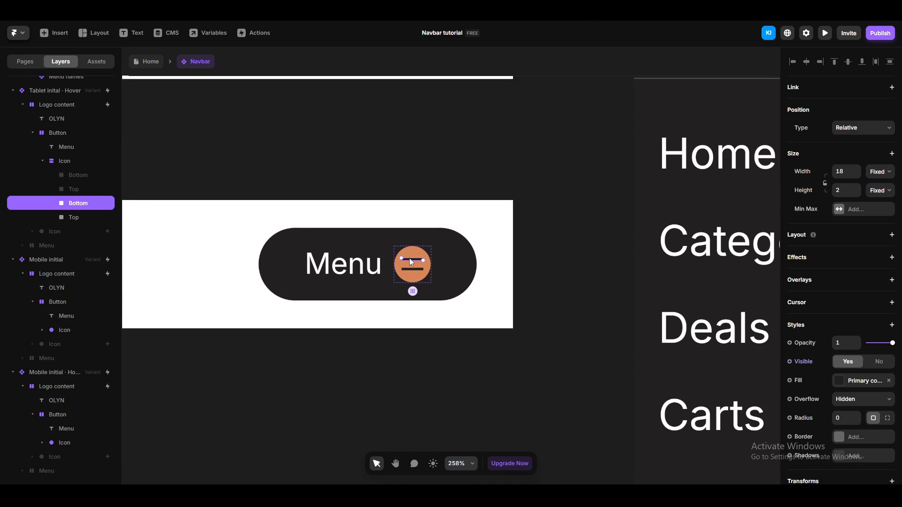
shift+click(412, 269)
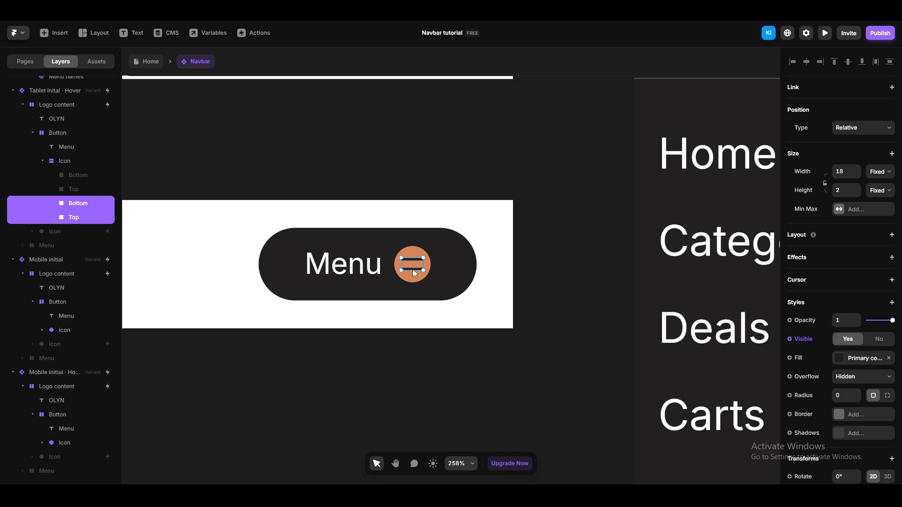
click(430, 351)
Paste the Bottom and Top bars into the orange icon of the Mobile initial hover variant.
scroll(416, 350, down, 8)
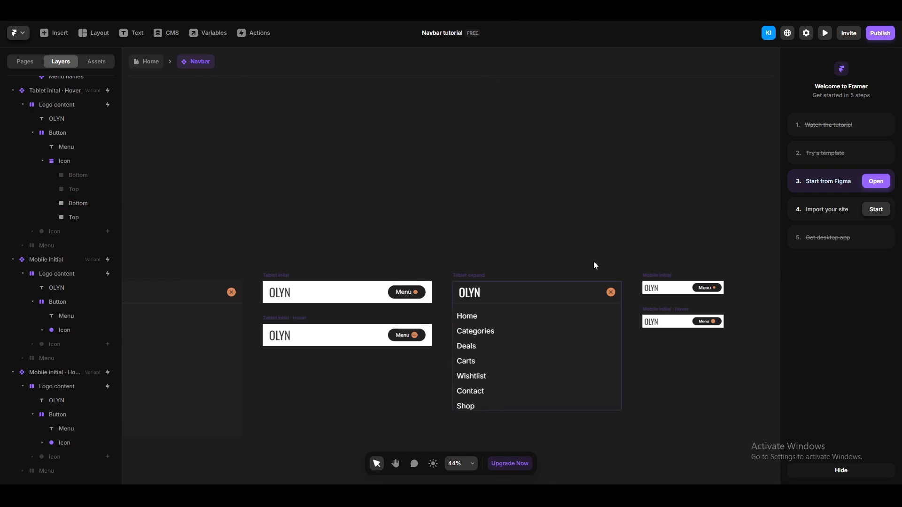
key(space)
drag(726, 262, 560, 246)
scroll(545, 301, up, 10)
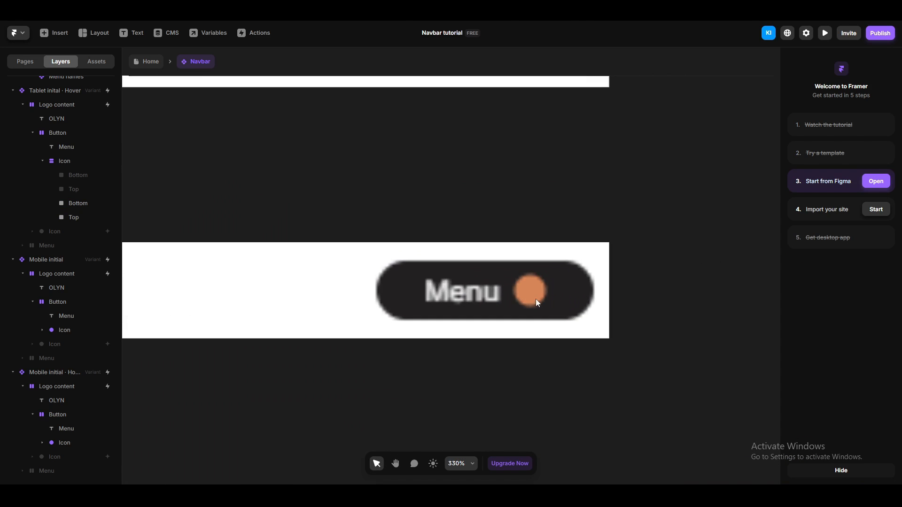
click(531, 288)
key(Return)
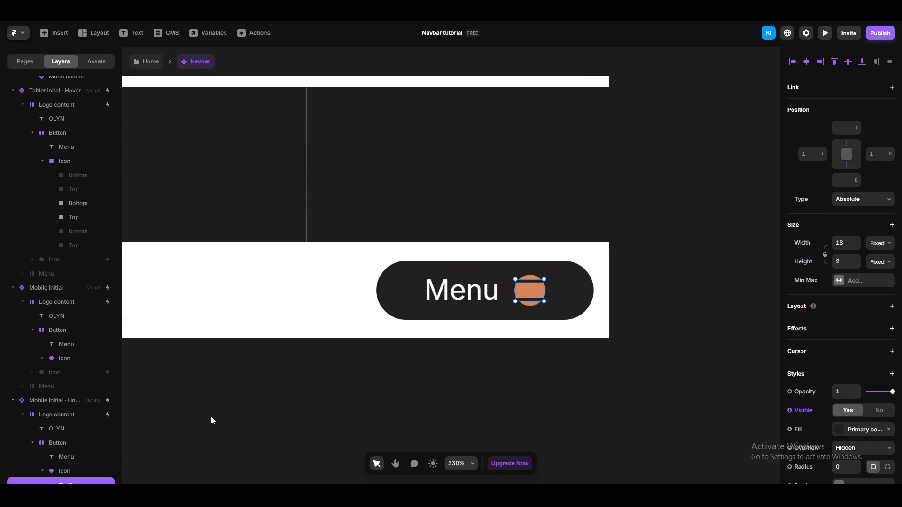
Set the width of the pasted Top and Bottom bars in the Mobile initial hover icon to 8.
text(14)
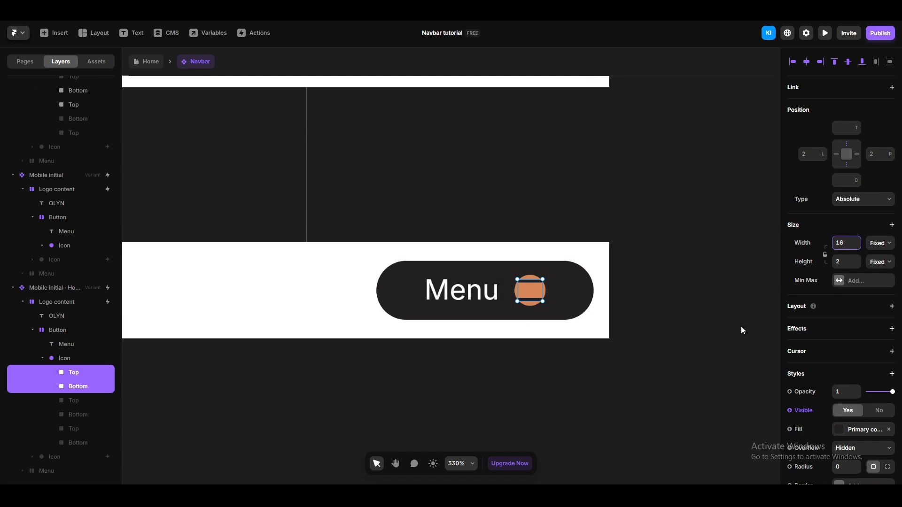
key(Down)
key(Down)
key(Down)
key(Down)
click(738, 348)
Add a vertical stack layout with a gap of 6 to the orange icon in the Mobile initial hover variant.
click(532, 283)
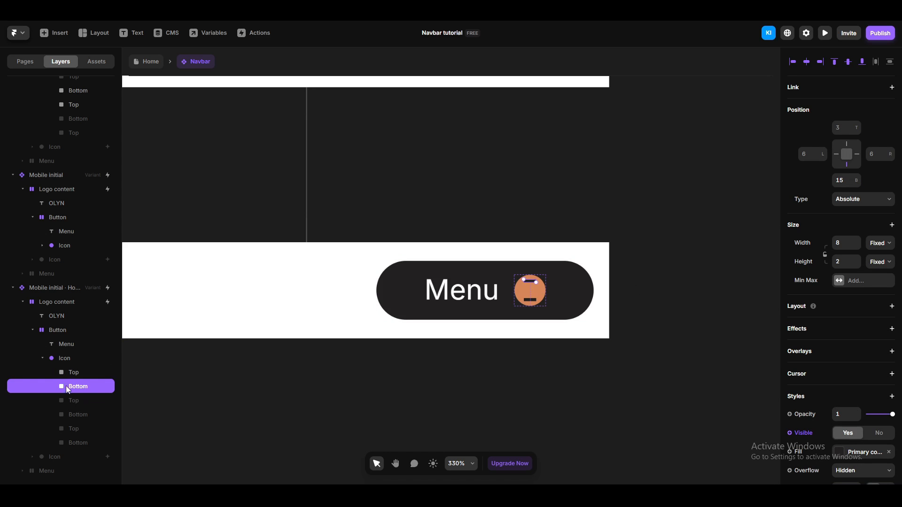
click(65, 355)
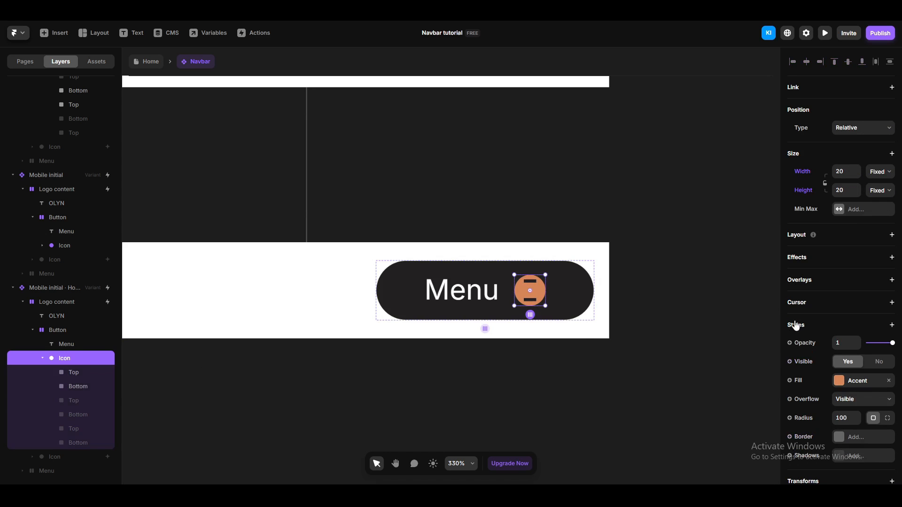
click(858, 240)
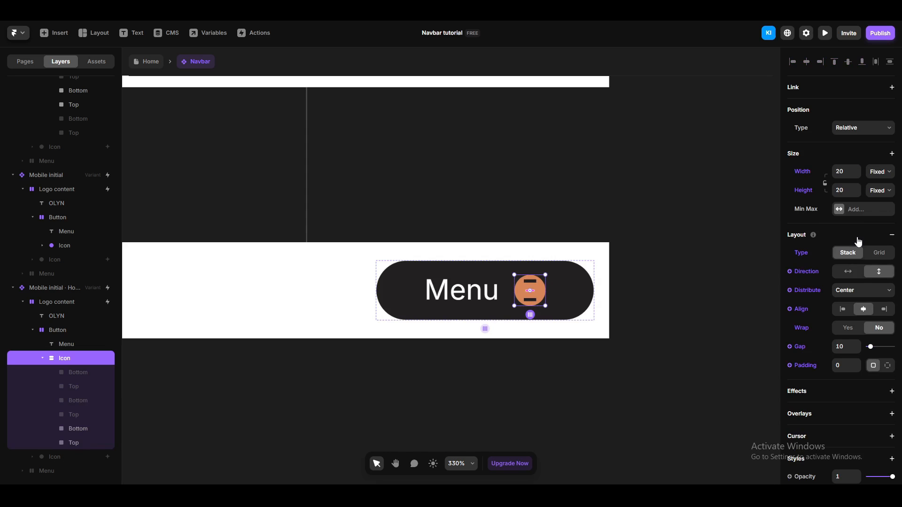
click(843, 346)
text(4)
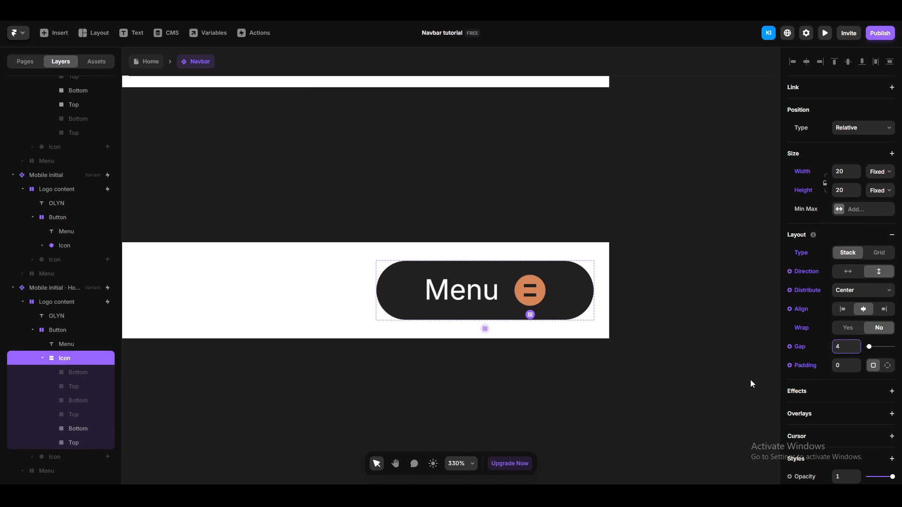
key(Up)
key(Up)
click(589, 394)
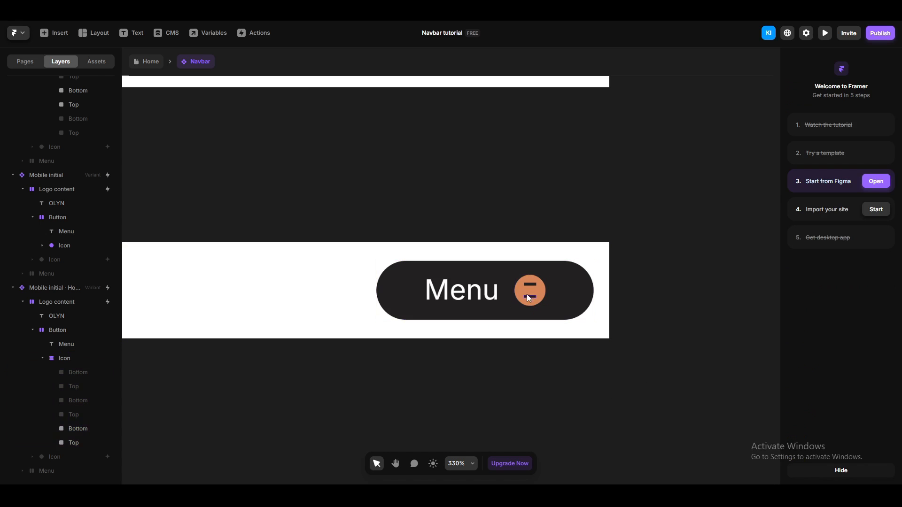
Set the width of both visible bars in the Mobile initial hover icon to 12.
click(528, 283)
shift+click(530, 297)
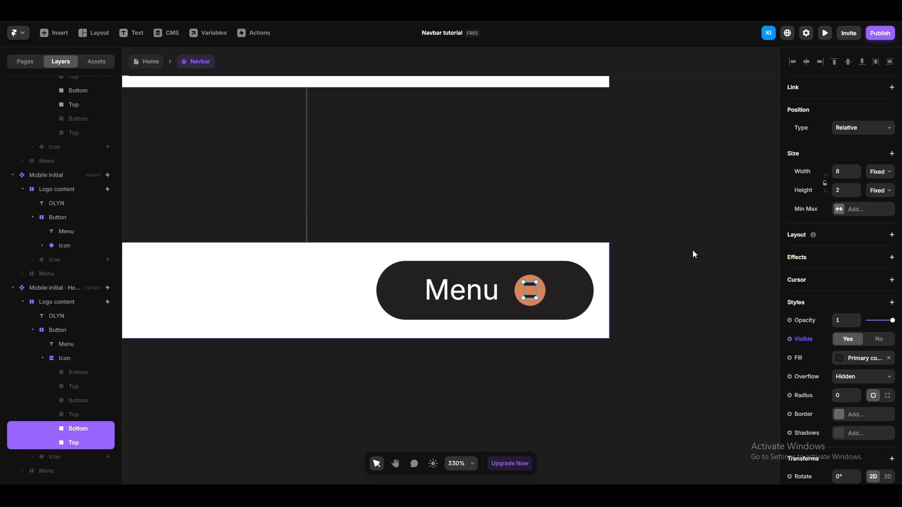
click(839, 174)
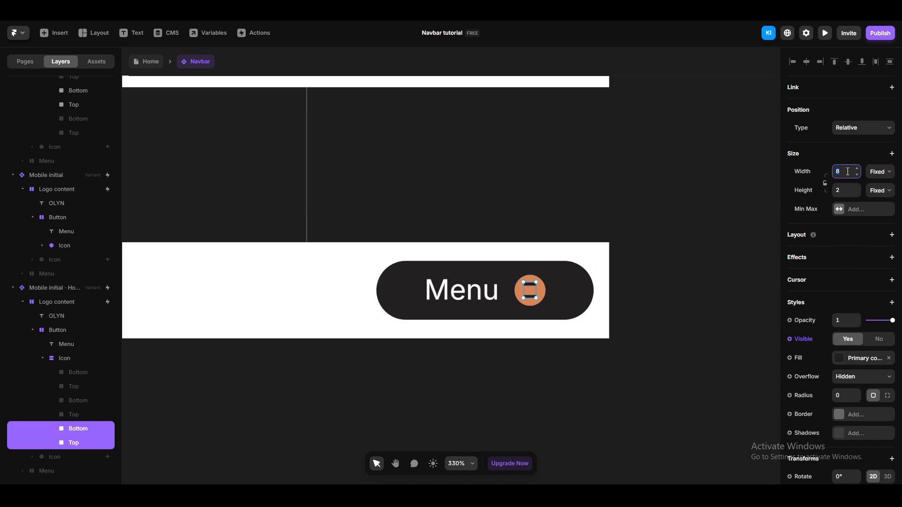
text(10)
click(701, 346)
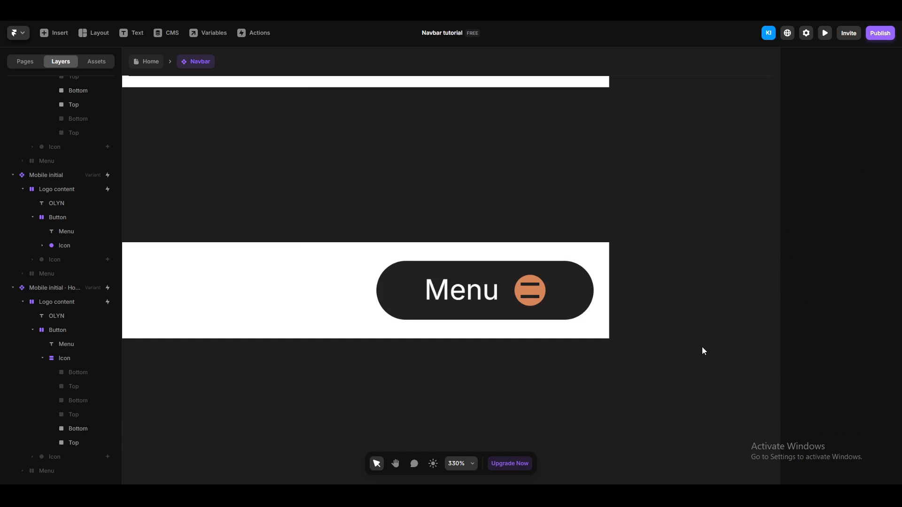
Reduce the stack gap of the Mobile initial hover icon to 3.
click(536, 285)
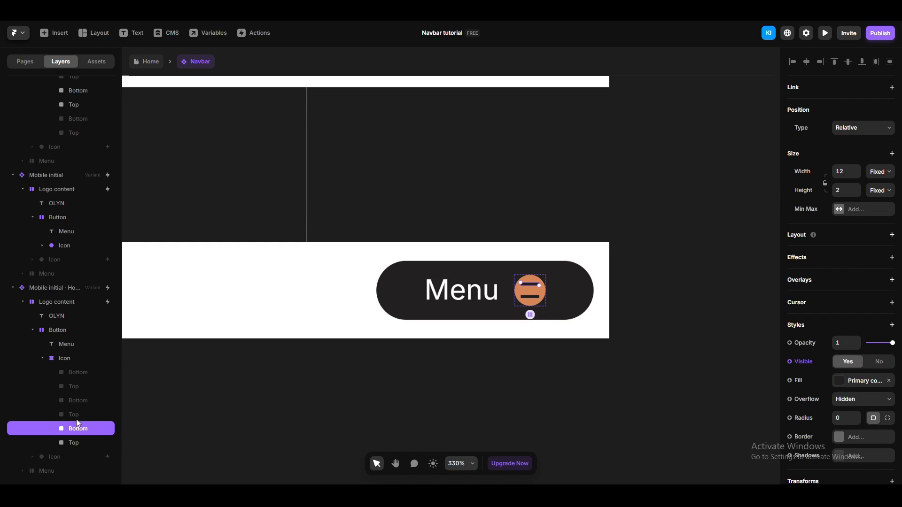
click(62, 359)
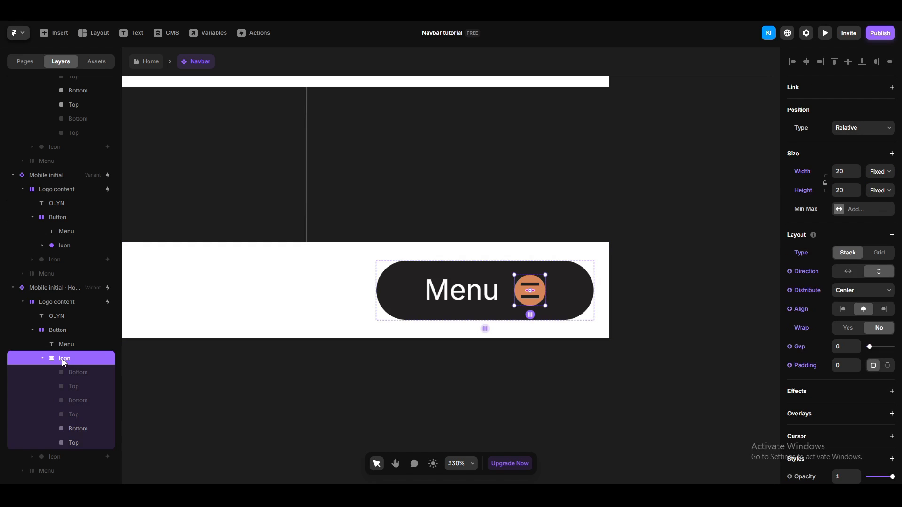
click(843, 348)
text(3)
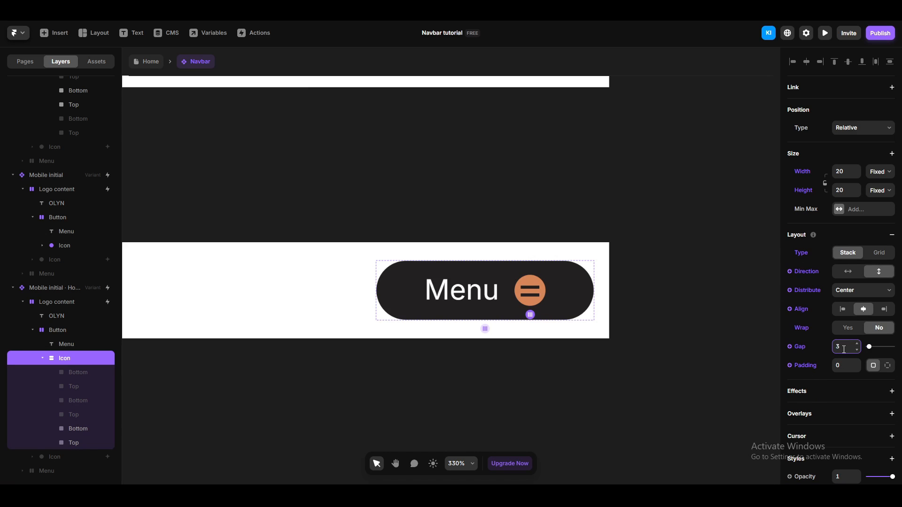
click(621, 369)
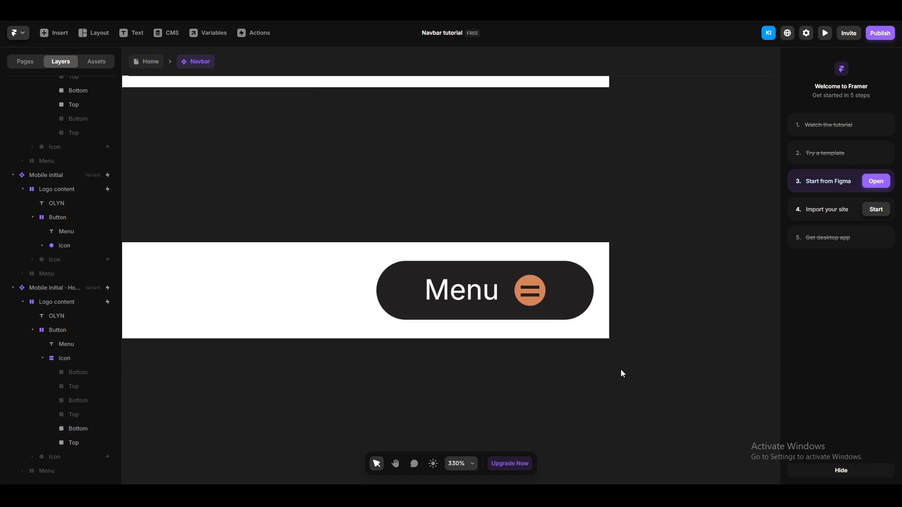
Create a new variant from the Tablet expand variant.
key(shift+1)
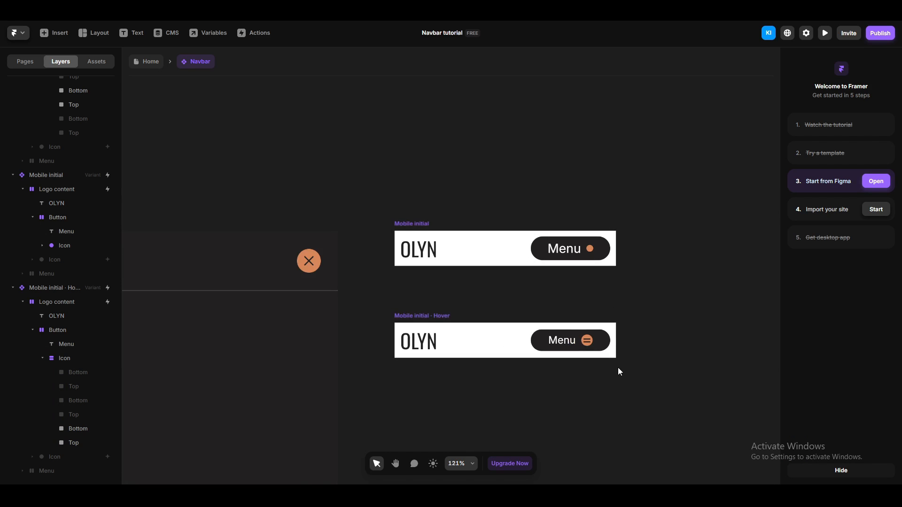
scroll(663, 395, down, 5)
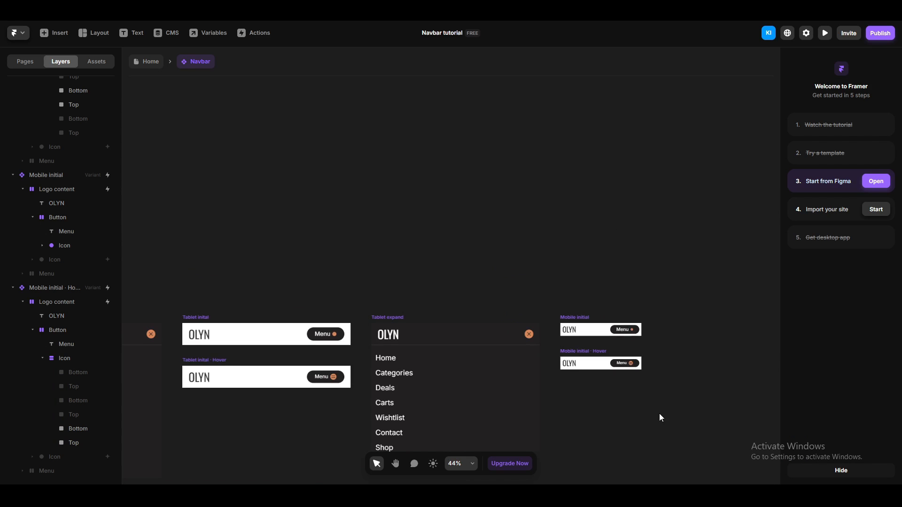
key(space)
drag(632, 415, 461, 260)
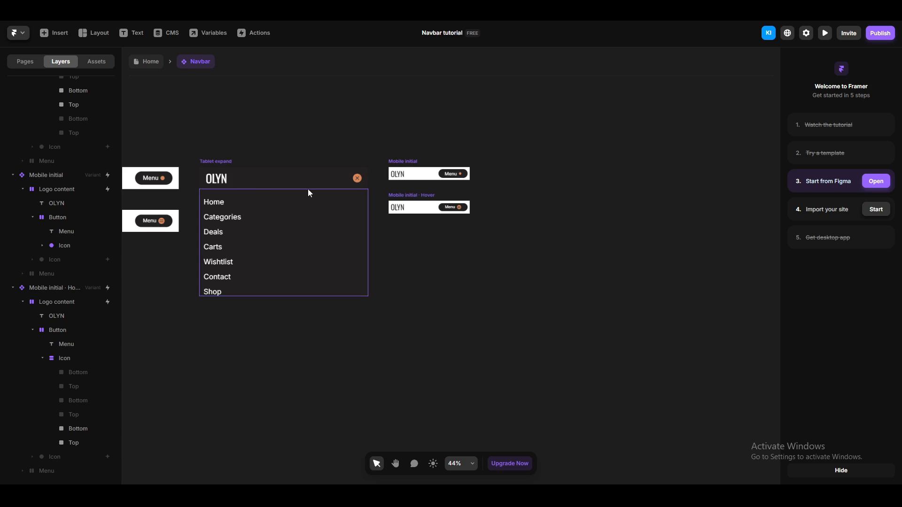
click(216, 161)
click(581, 220)
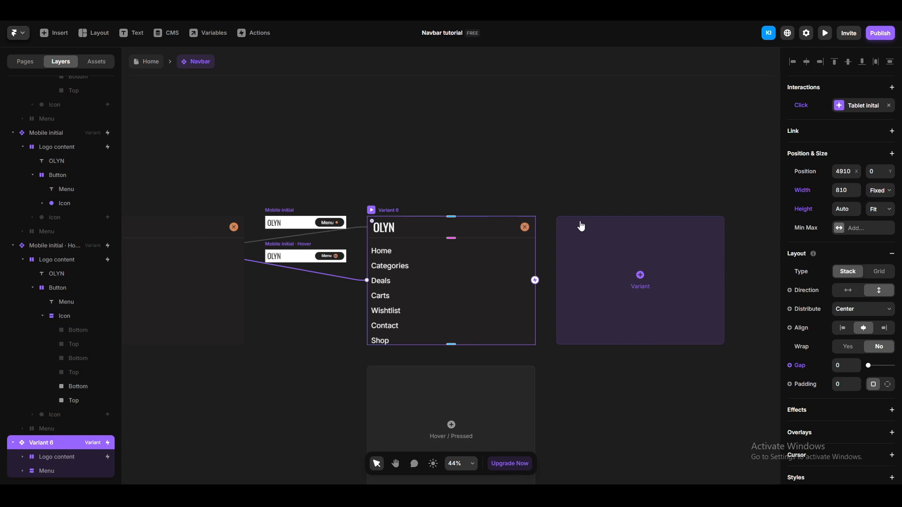
Set the width of the new expanded variant to 390.
click(839, 189)
text(380)
key(Return)
click(533, 390)
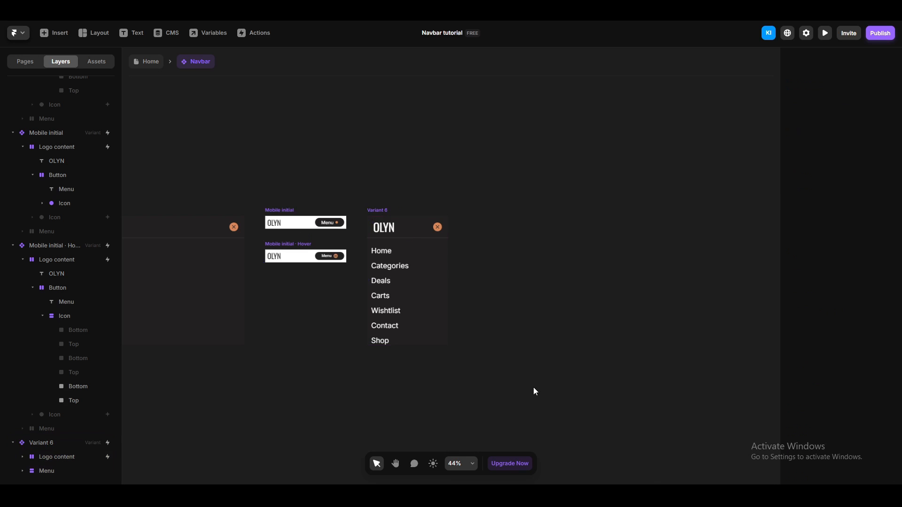
Rename the new expanded variant as Mobile expand.
drag(534, 390, 635, 324)
scroll(471, 162, up, 6)
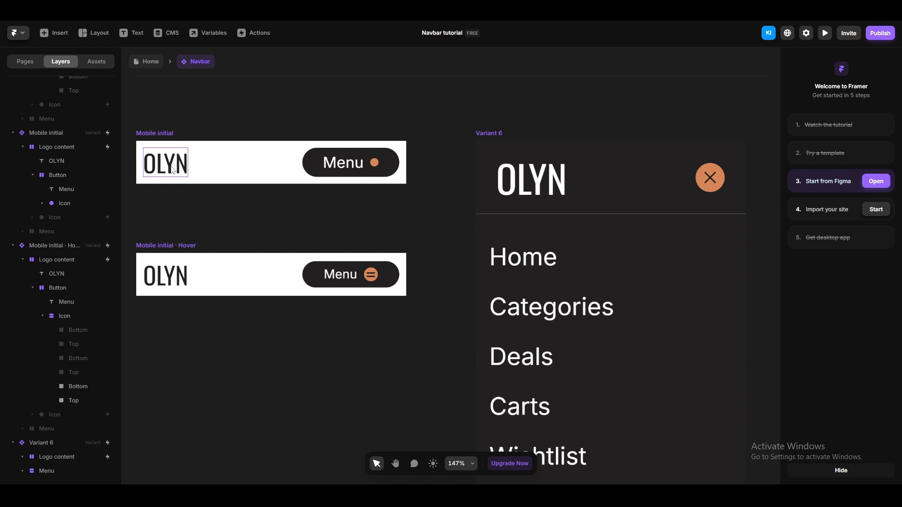
drag(636, 125, 523, 91)
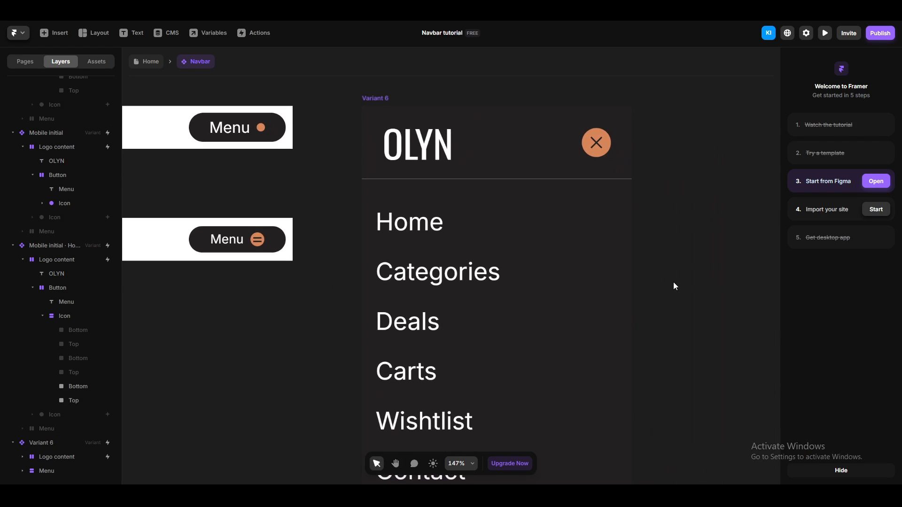
scroll(680, 333, down, 2)
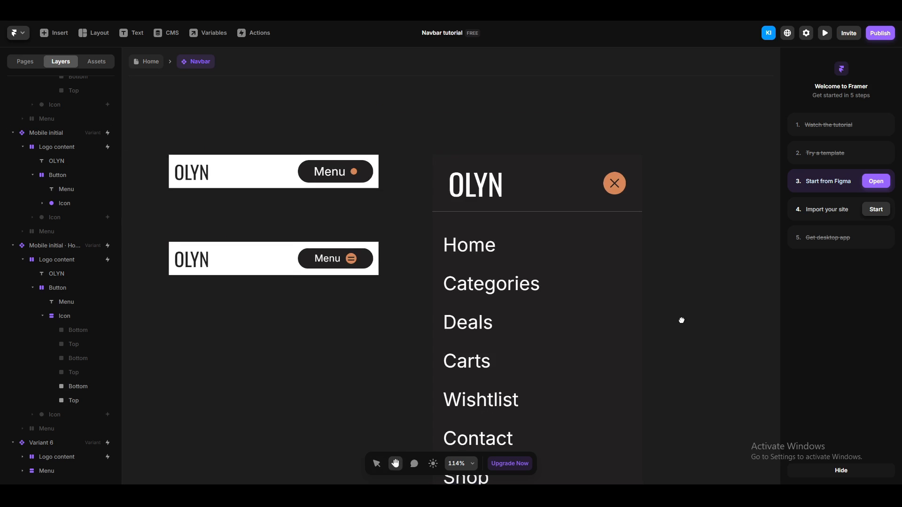
drag(680, 318, 651, 296)
click(413, 102)
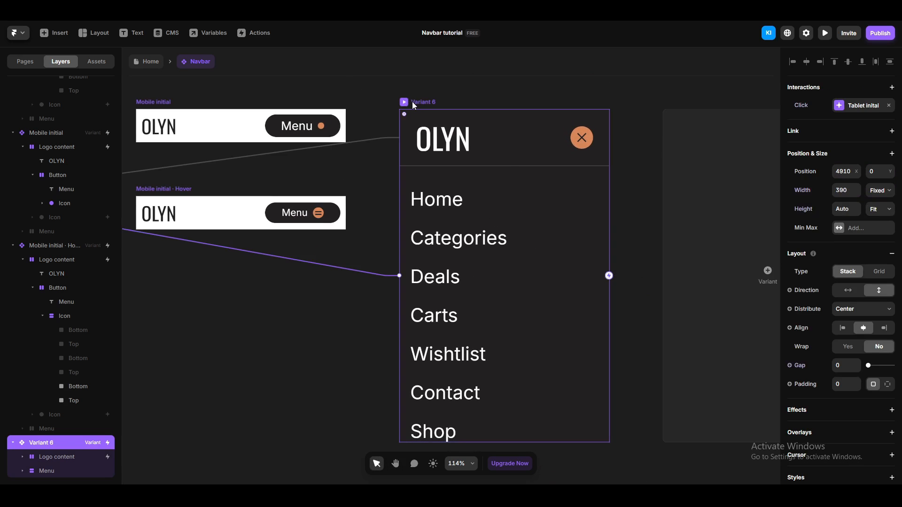
double_click(50, 442)
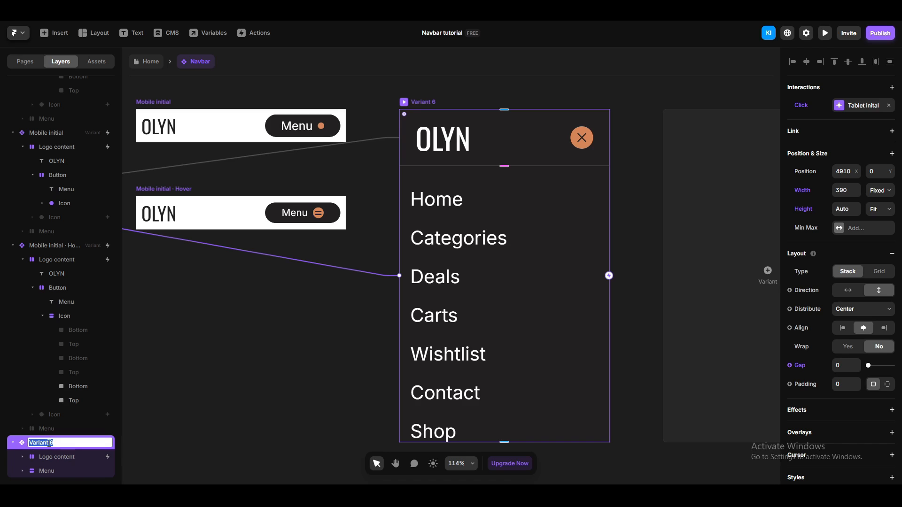
text(Mobile expand)
key(Return)
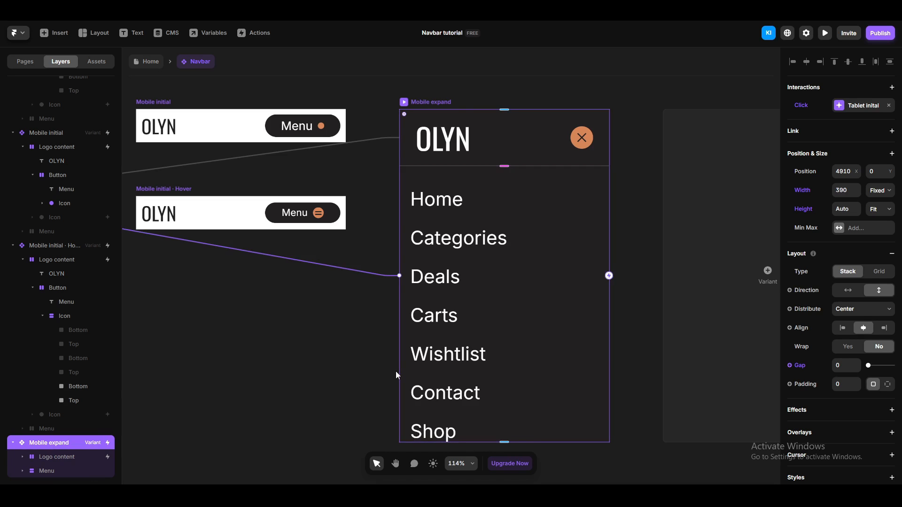
Set a uniform padding of 10 on the Logo content stack of the Mobile expand variant.
click(61, 458)
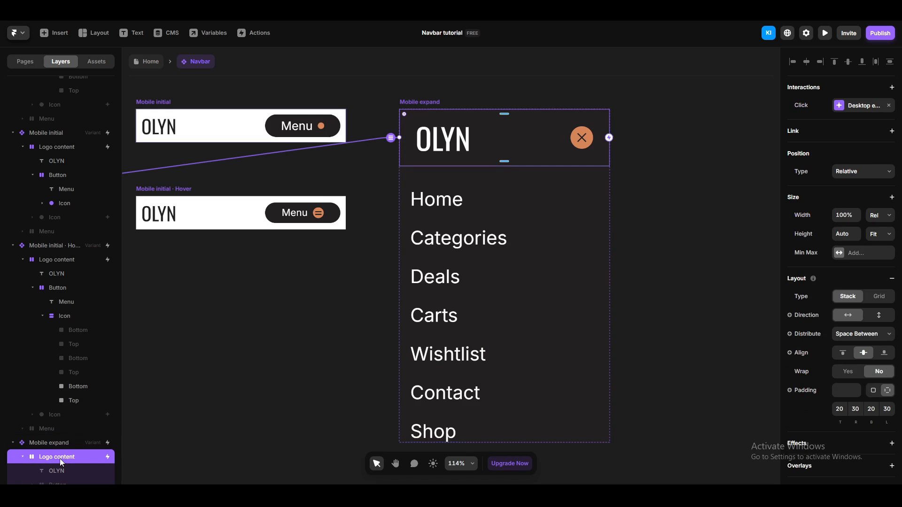
click(873, 395)
click(848, 392)
text(10)
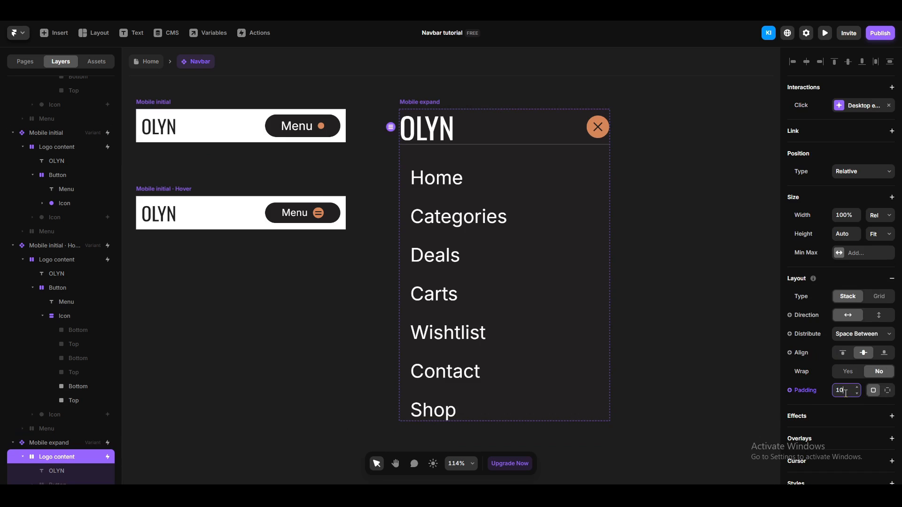
key(Return)
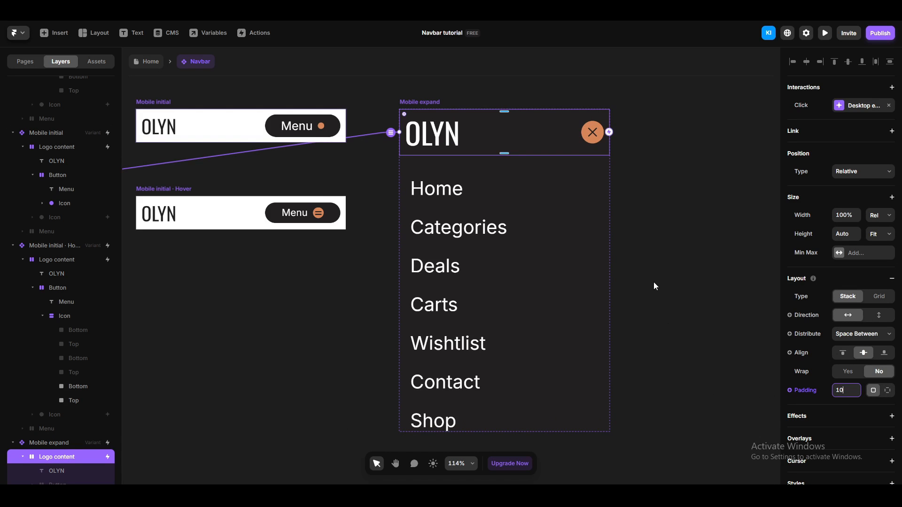
click(658, 211)
Apply the Mobile logo text style to the OLYN logo in the Mobile expand variant.
click(431, 134)
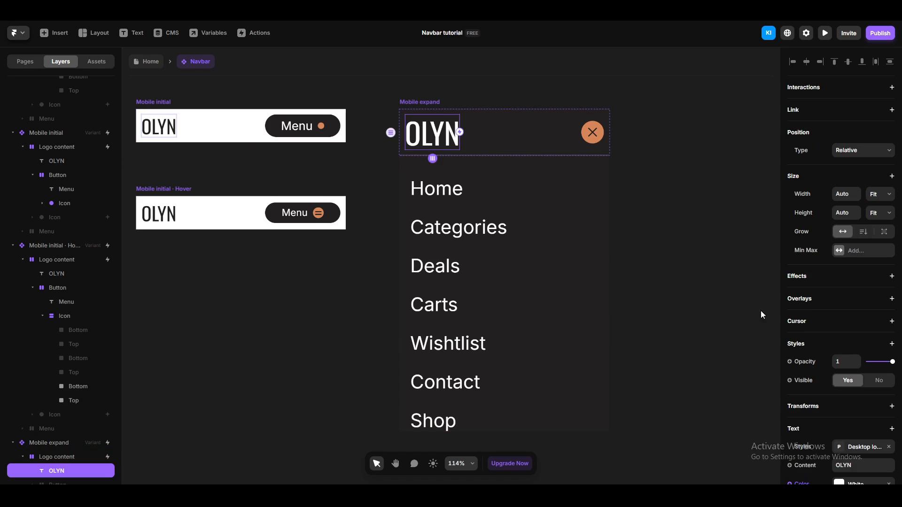
scroll(863, 414, down, 3)
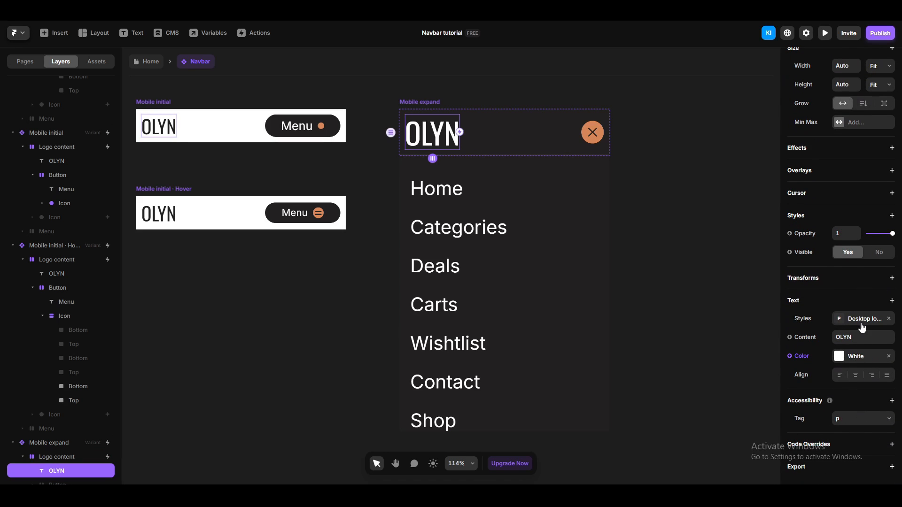
click(861, 324)
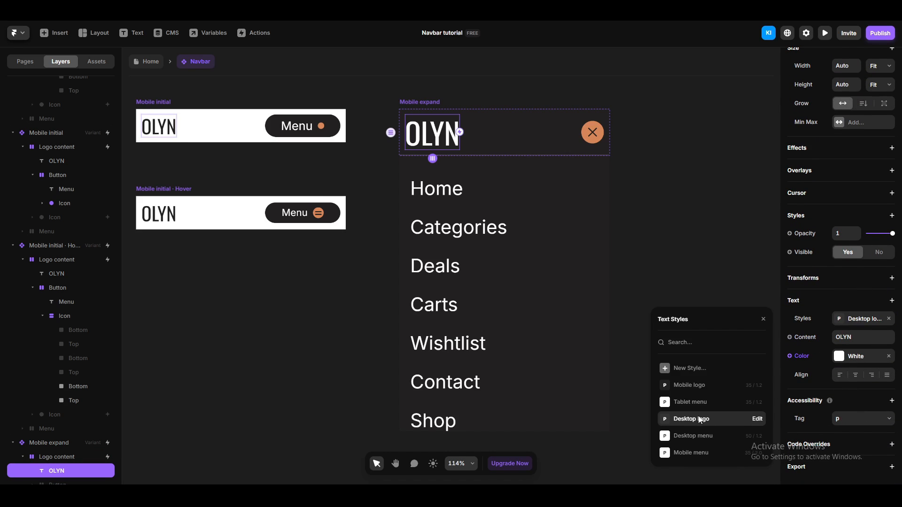
click(699, 385)
click(700, 260)
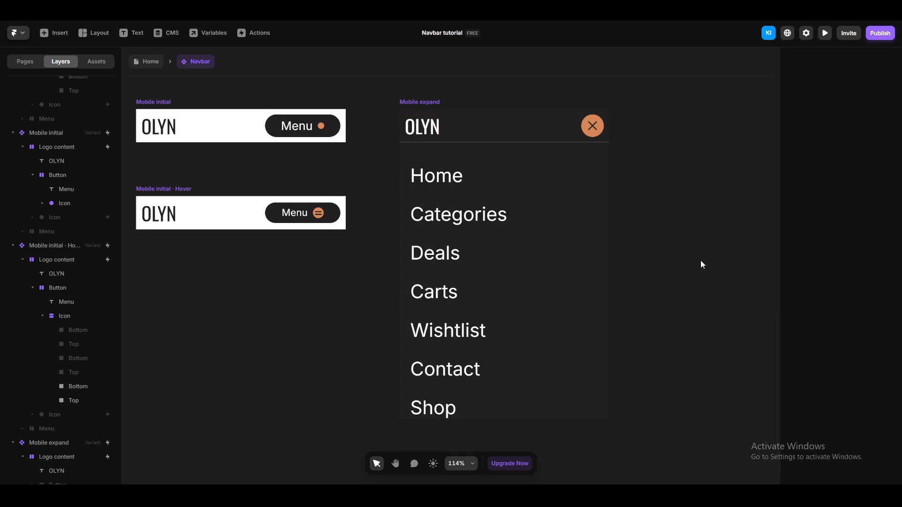
Shrink the orange close icon in the Mobile expand variant slightly.
scroll(599, 119, up, 5)
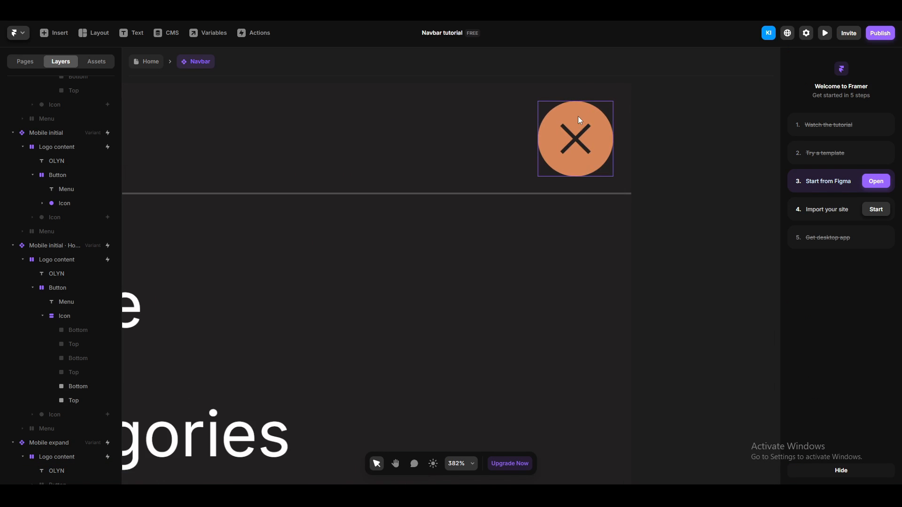
click(578, 117)
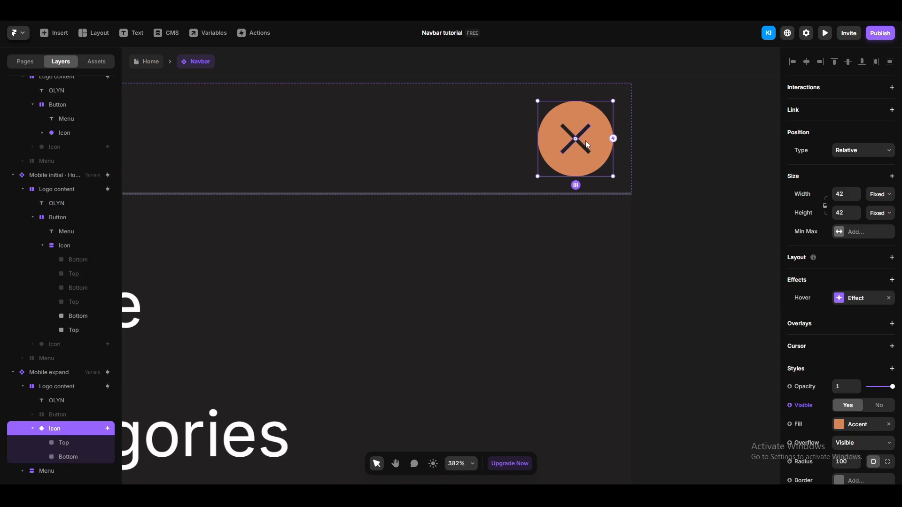
shift+click(71, 456)
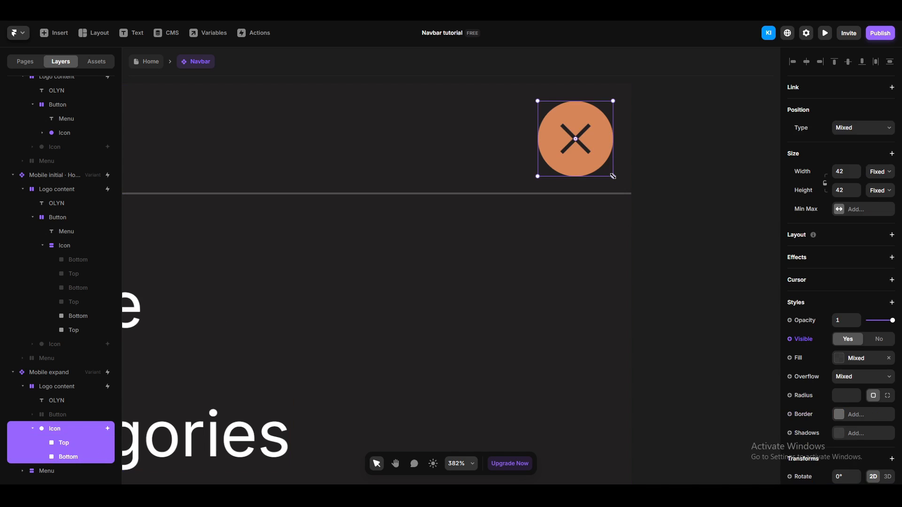
drag(613, 177, 609, 174)
click(661, 185)
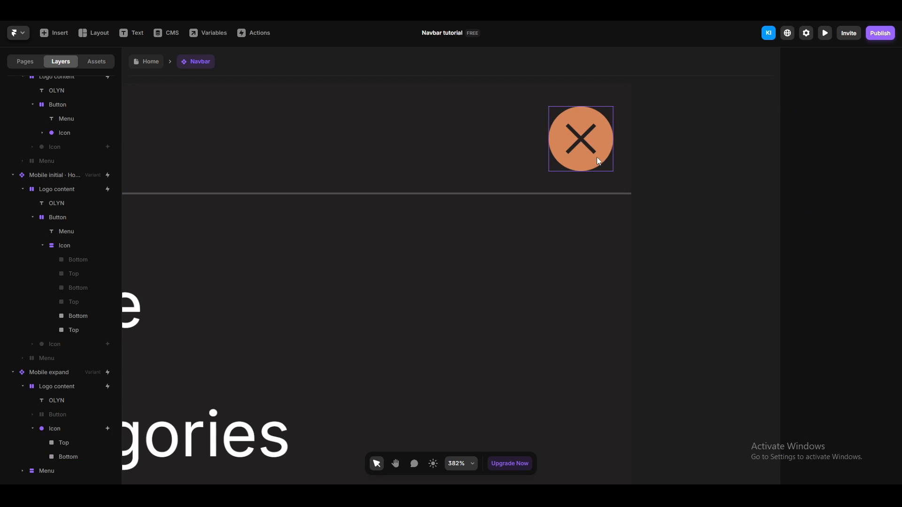
Shorten both crossed bars of the close icon in the Mobile expand variant, setting the Top bar's width to 21.
click(577, 143)
click(845, 267)
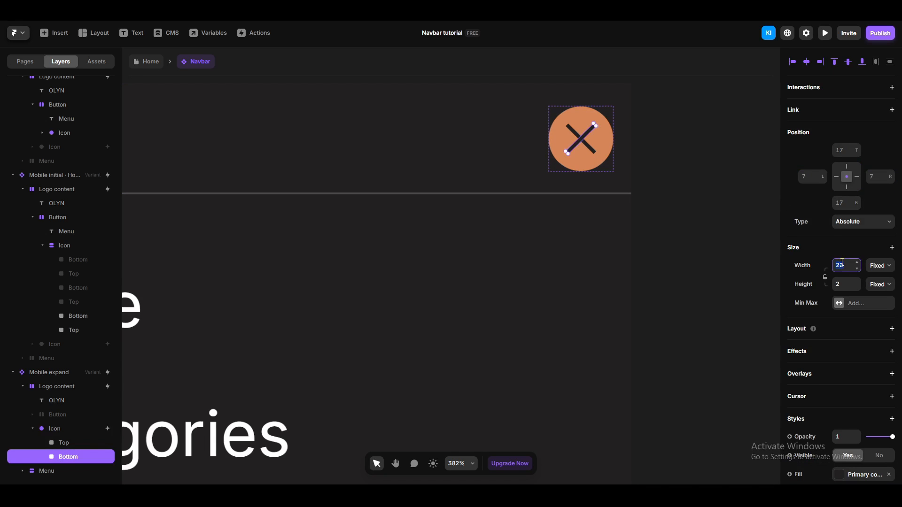
key(Down)
key(Down)
key(Down)
key(Down)
click(591, 148)
click(843, 265)
key(Down)
key(Down)
key(Down)
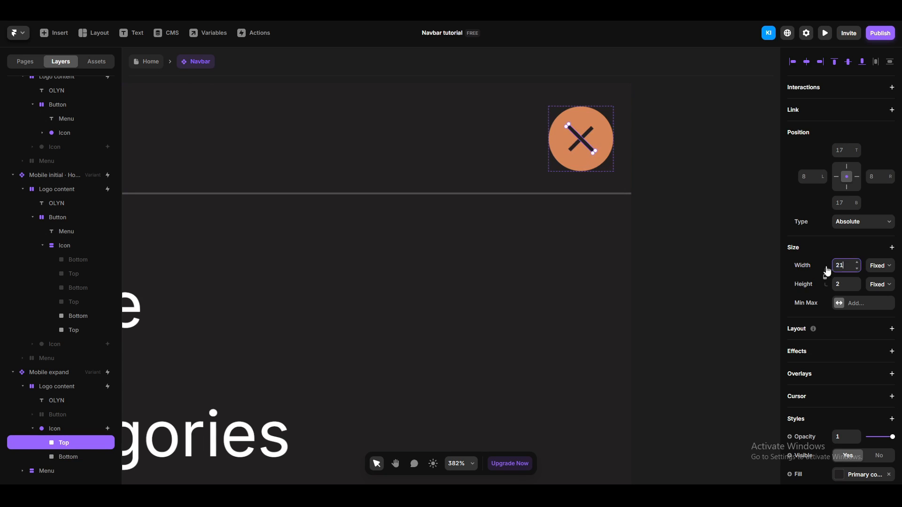
click(713, 279)
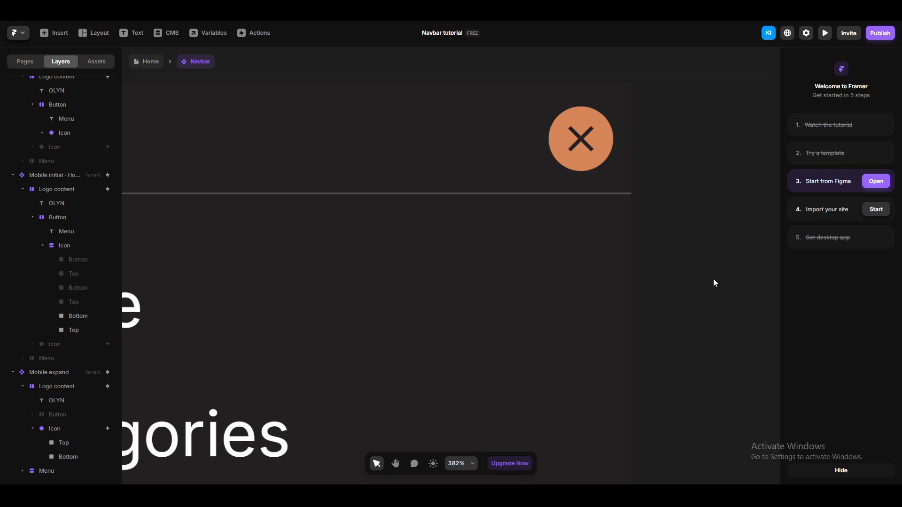
Open the Menu names component from the Home menu item and add a variant based on Tablet menus, named Phone menus.
scroll(711, 278, down, 6)
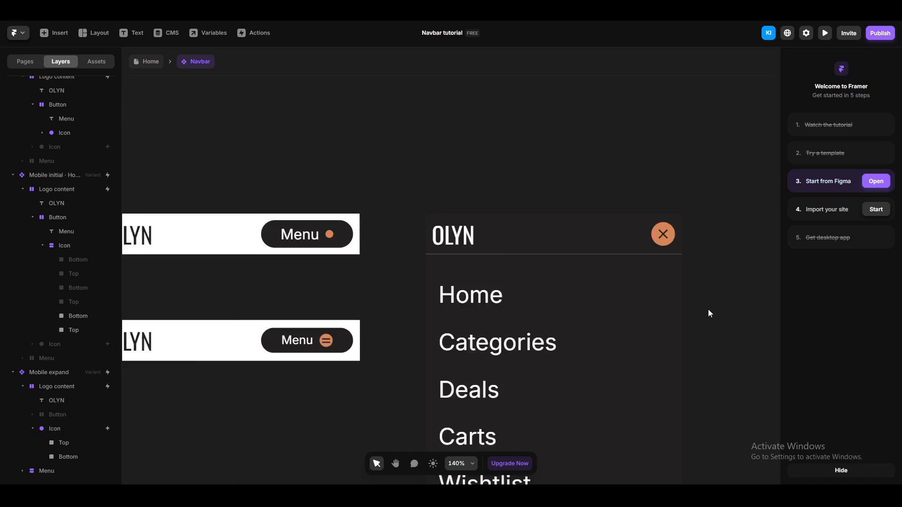
key(space)
drag(714, 343, 623, 227)
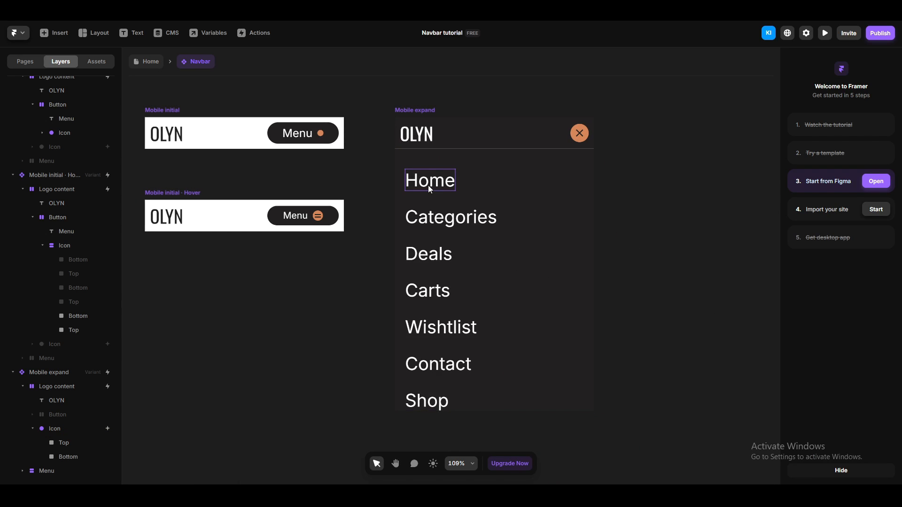
double_click(428, 185)
click(586, 212)
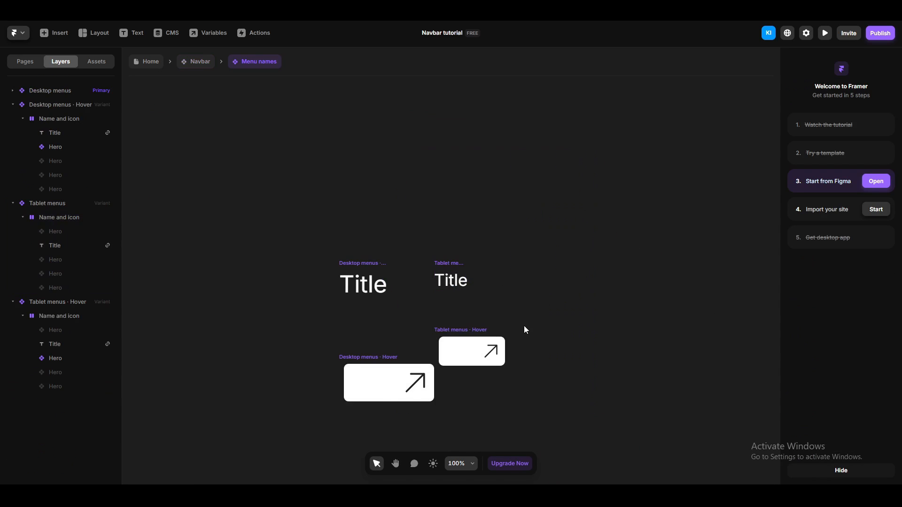
scroll(524, 330, up, 2)
click(432, 249)
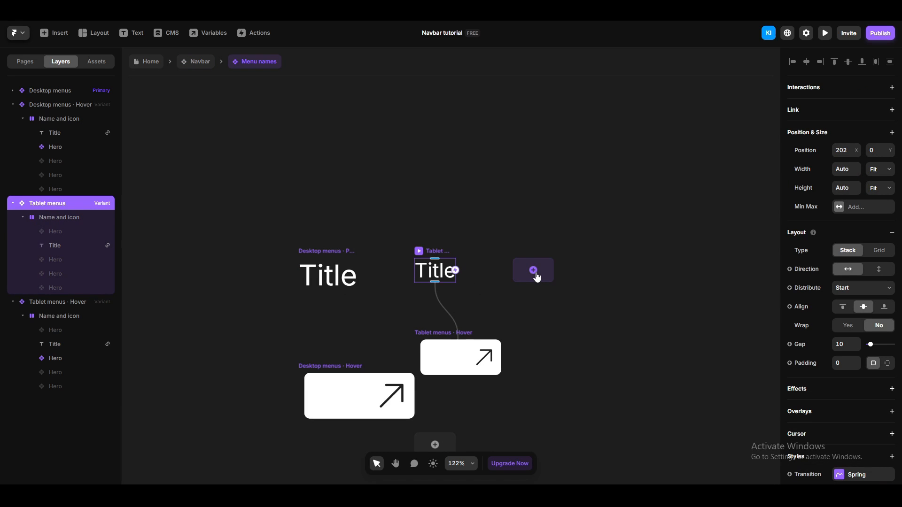
click(535, 275)
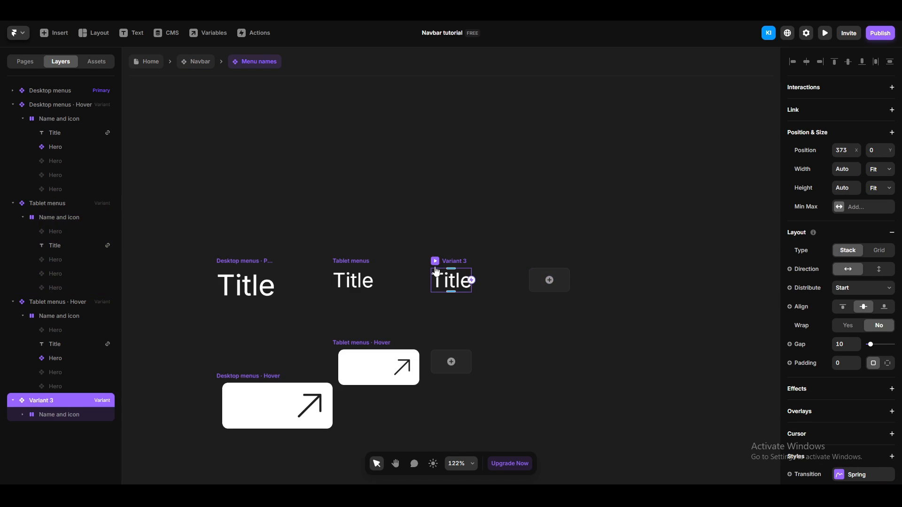
double_click(40, 403)
text(Phone menus)
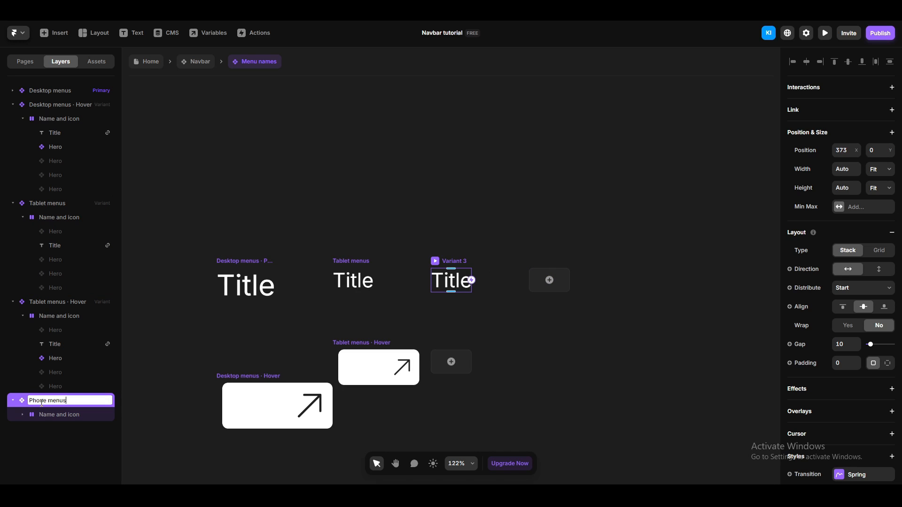
key(Return)
Create a new Paragraph text style for the Title in the Phone menus variant with a font size of 30.
click(44, 414)
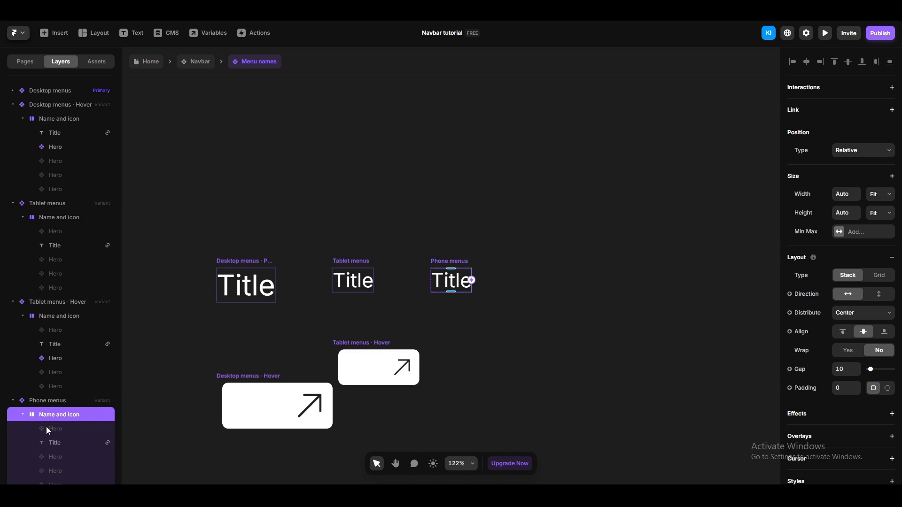
click(55, 444)
scroll(870, 400, down, 4)
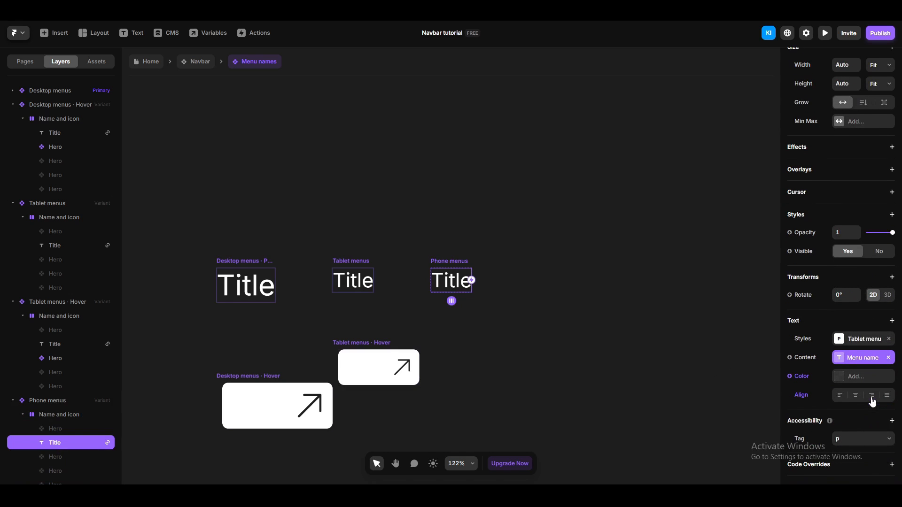
click(858, 341)
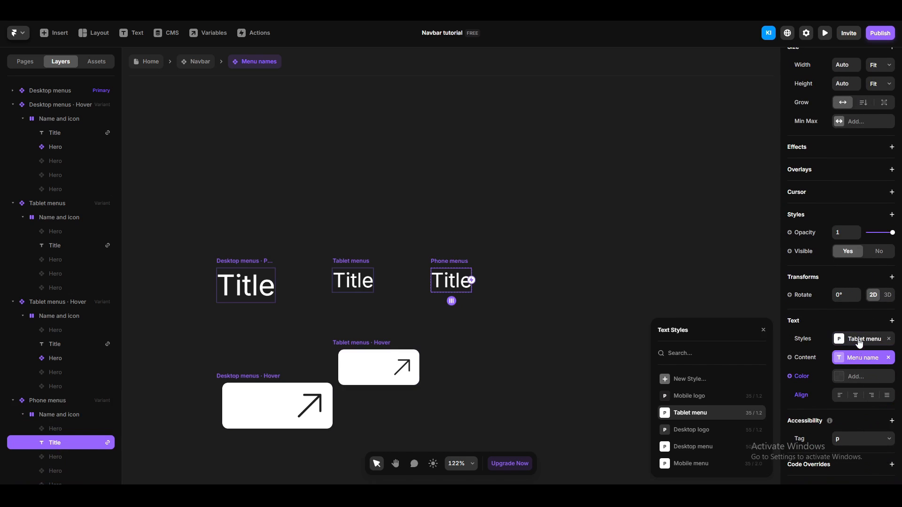
click(699, 383)
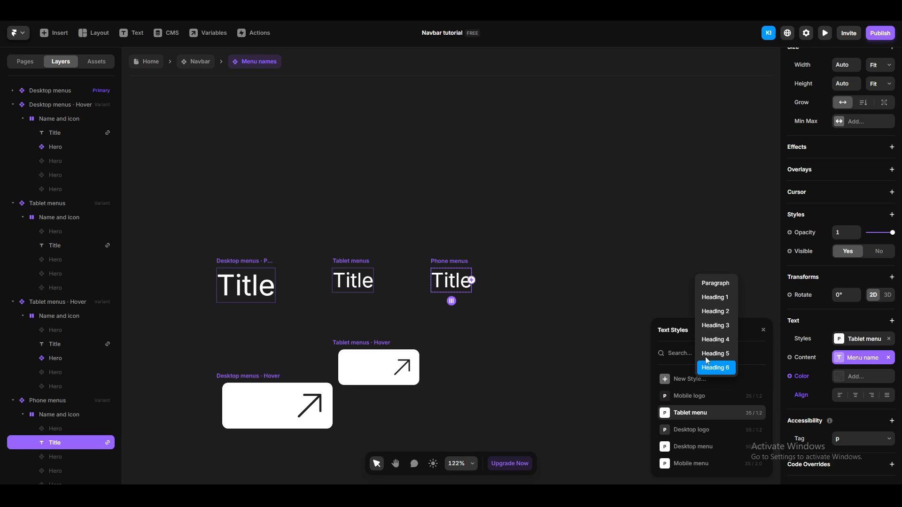
click(720, 284)
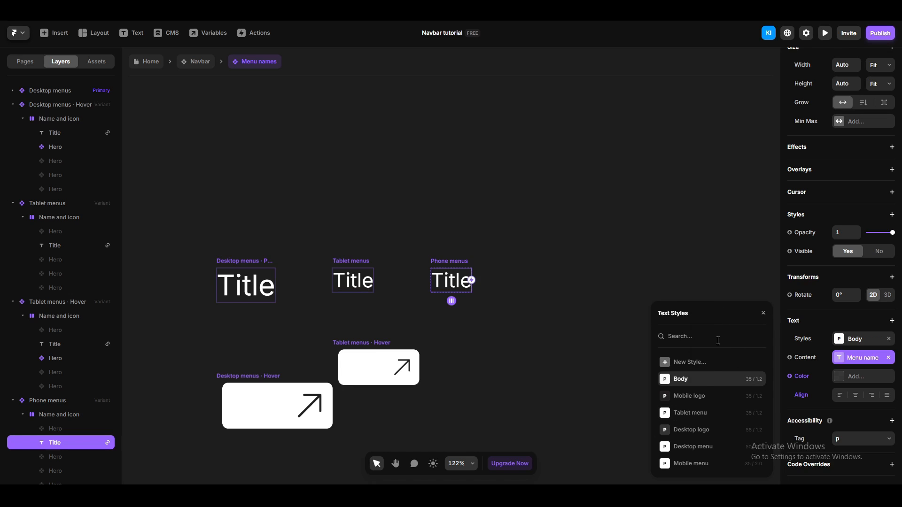
click(757, 379)
click(716, 413)
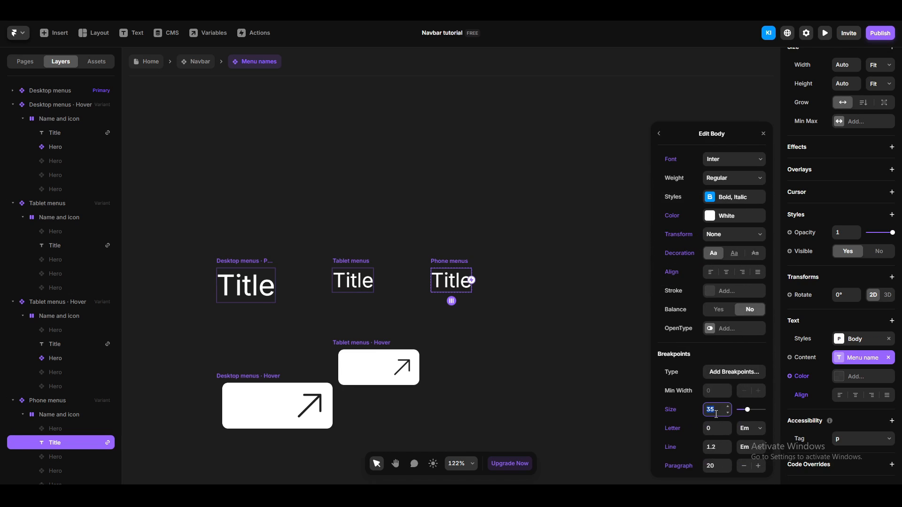
text(30)
key(Return)
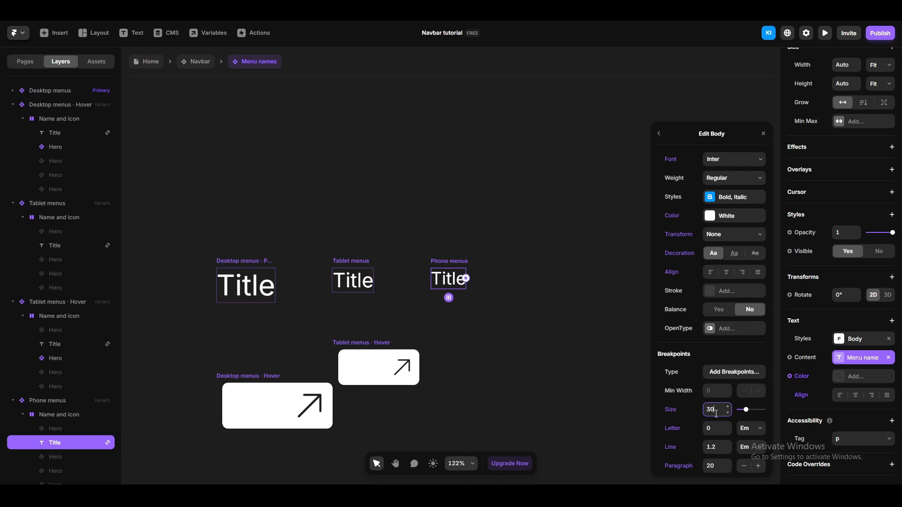
Rename the new Body text style as Mobile menu.
click(658, 134)
right_click(717, 382)
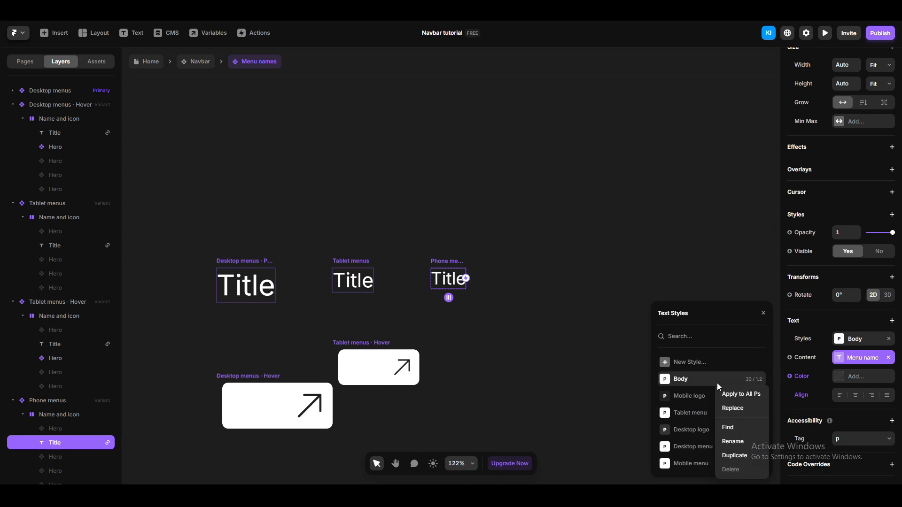
click(733, 441)
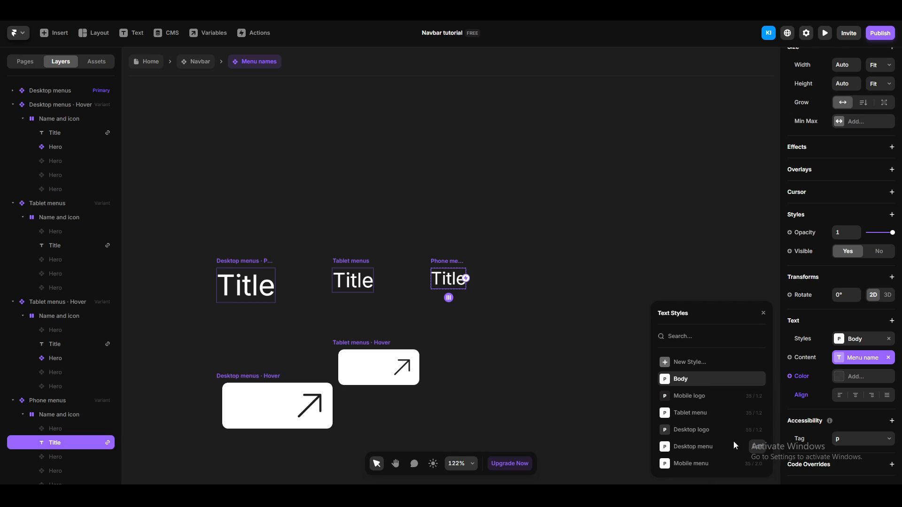
text(Mobile menu)
key(Return)
click(589, 393)
Add a Hover variant to Phone menus and give it a left padding of 10.
click(442, 260)
click(448, 357)
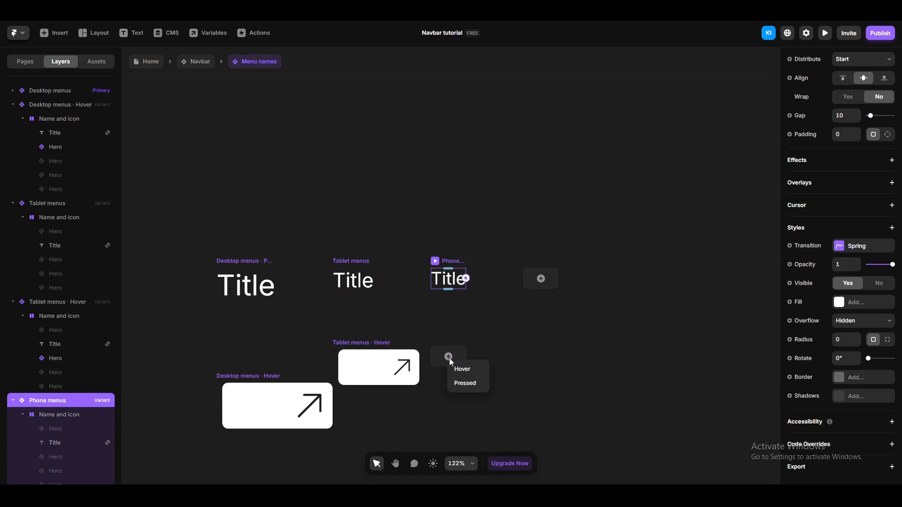
click(460, 374)
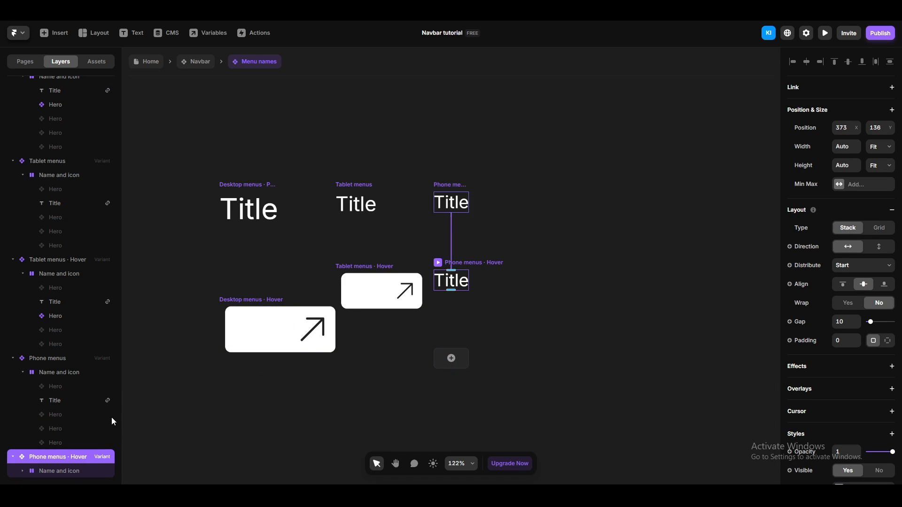
click(887, 344)
click(887, 359)
text(10)
key(Return)
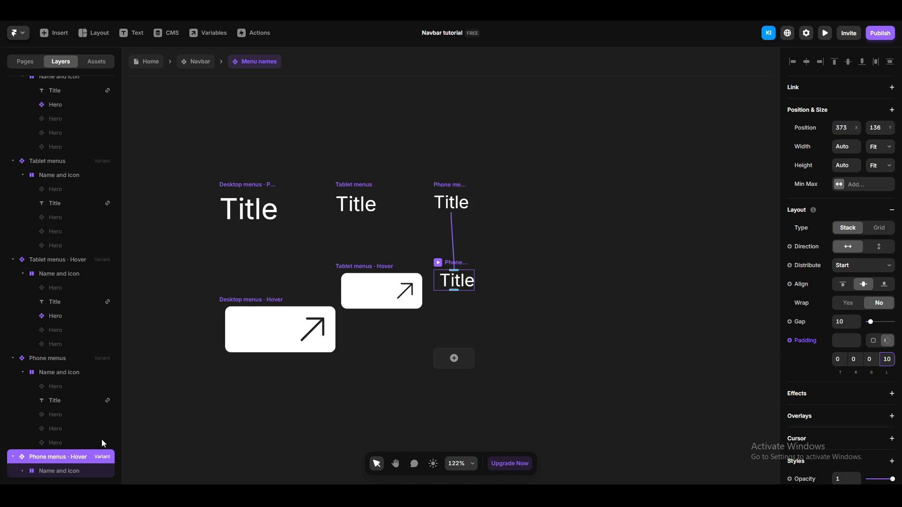
Give the Name and icon stack of the Phone menus hover variant a padding of 10, a #FFFFFF fill and a radius of 10.
click(60, 471)
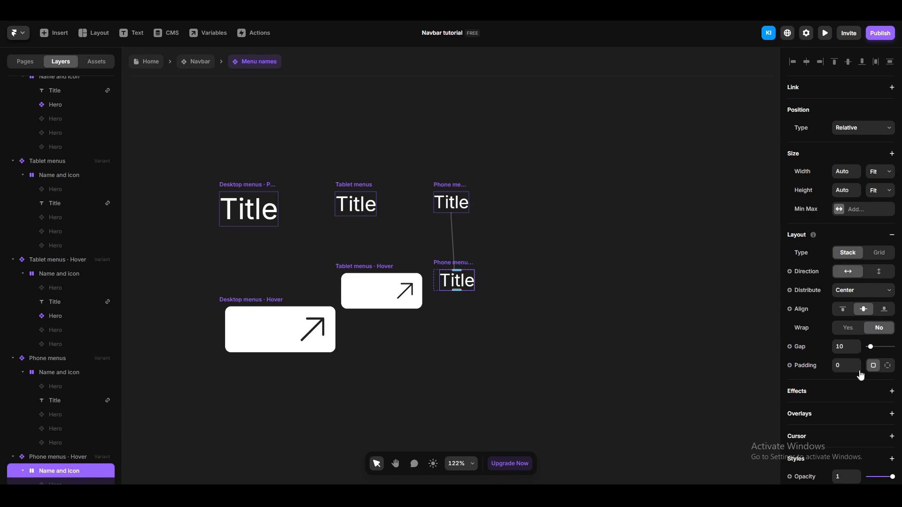
scroll(71, 386, down, 3)
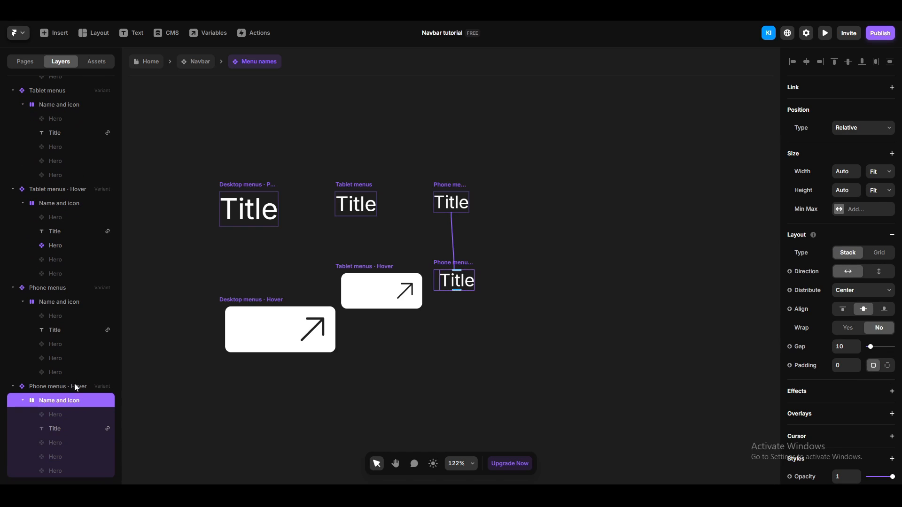
click(846, 365)
text(10)
key(Return)
scroll(838, 390, down, 5)
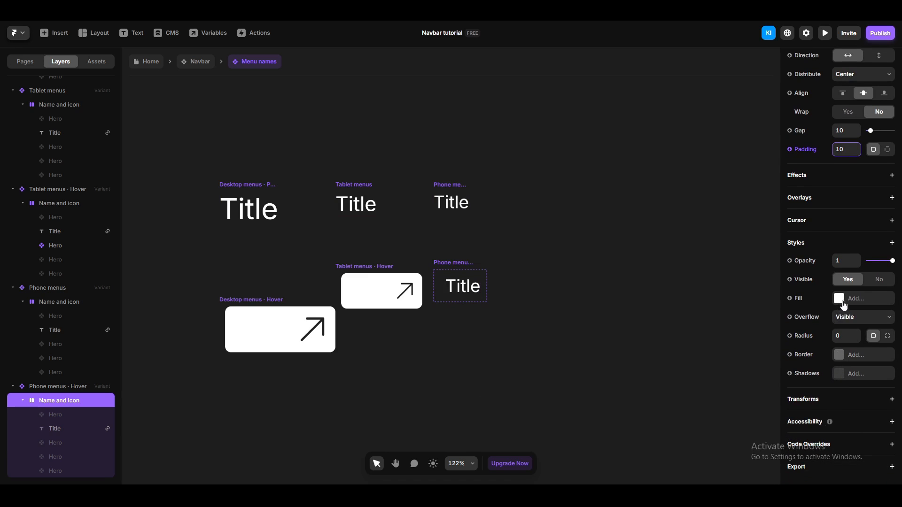
click(842, 303)
click(843, 333)
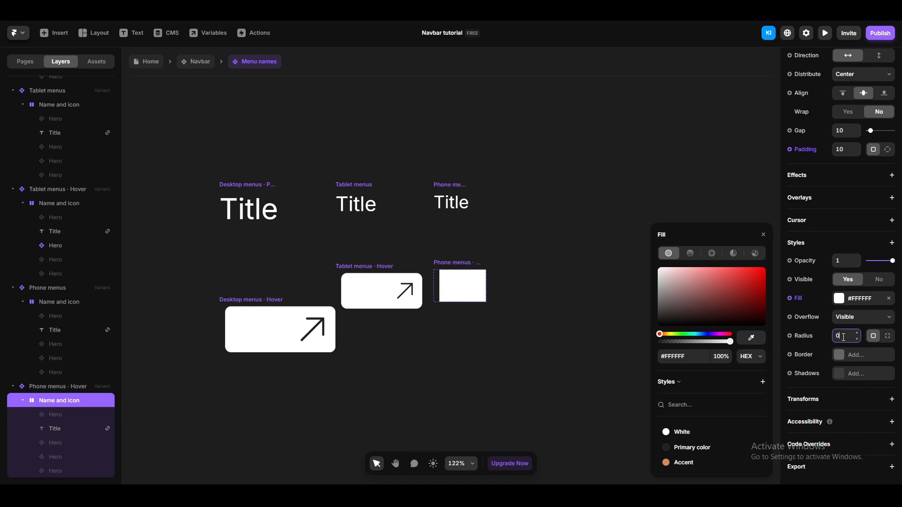
text(10)
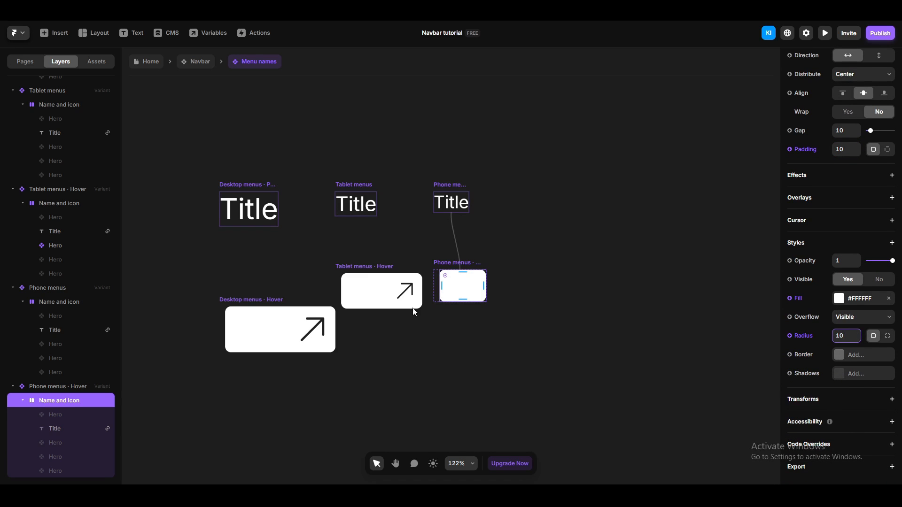
Copy the arrow icon from the Tablet menus hover variant into the Name and icon stack of the Phone menus hover variant.
click(404, 292)
click(597, 352)
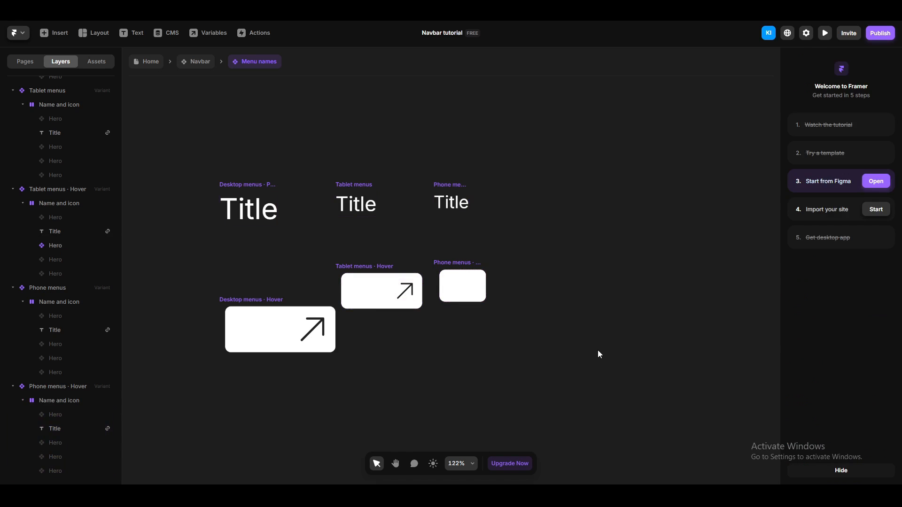
key(ctrl+v)
drag(451, 287, 492, 344)
drag(49, 471, 60, 386)
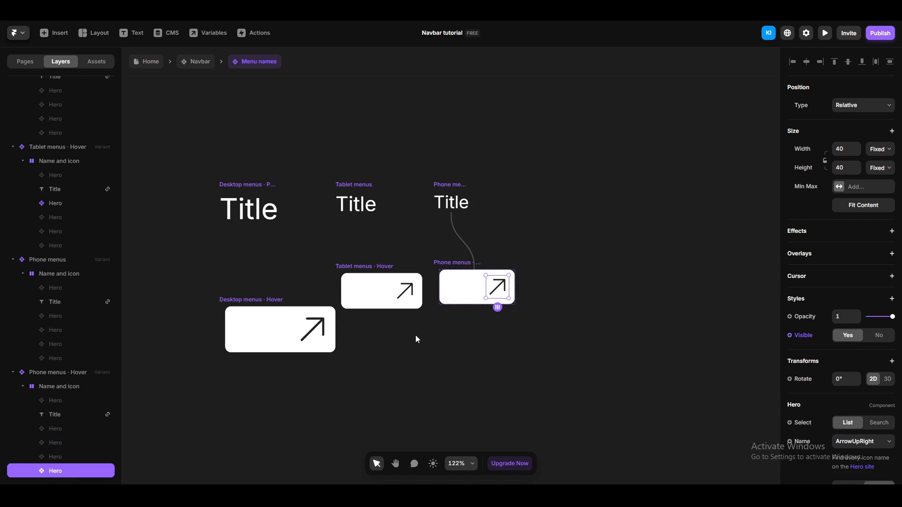
Shrink the arrow icon in the Phone menus hover variant to 30 by 30.
scroll(506, 286, up, 10)
key(alt)
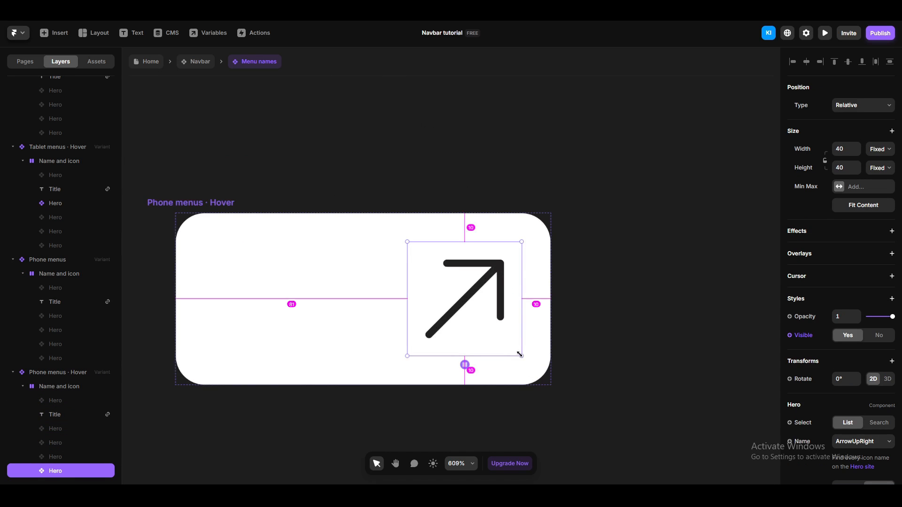
drag(520, 356, 507, 346)
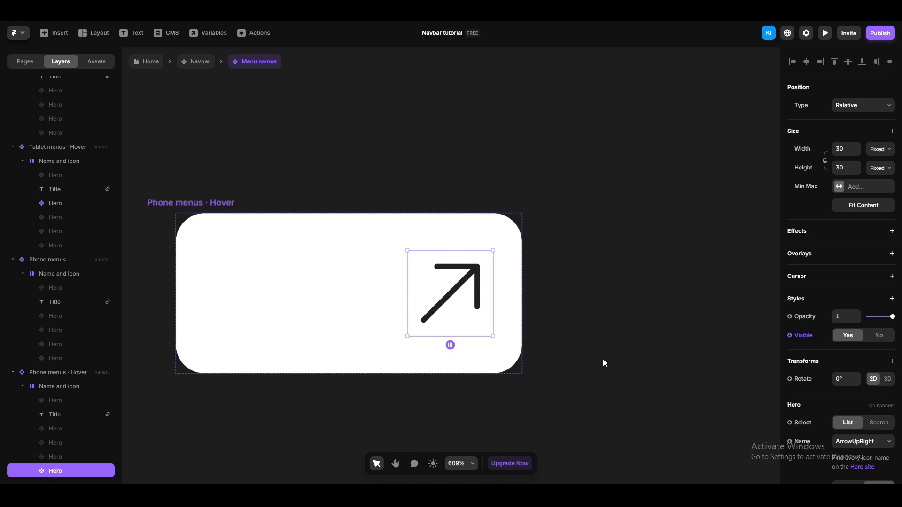
click(364, 202)
scroll(499, 294, down, 6)
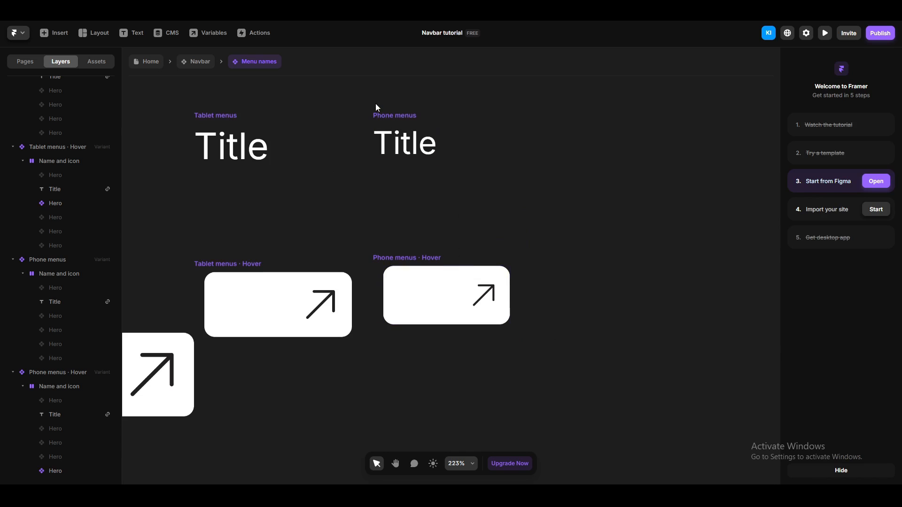
Preview the Phone menus variant and check its hover effect.
click(381, 115)
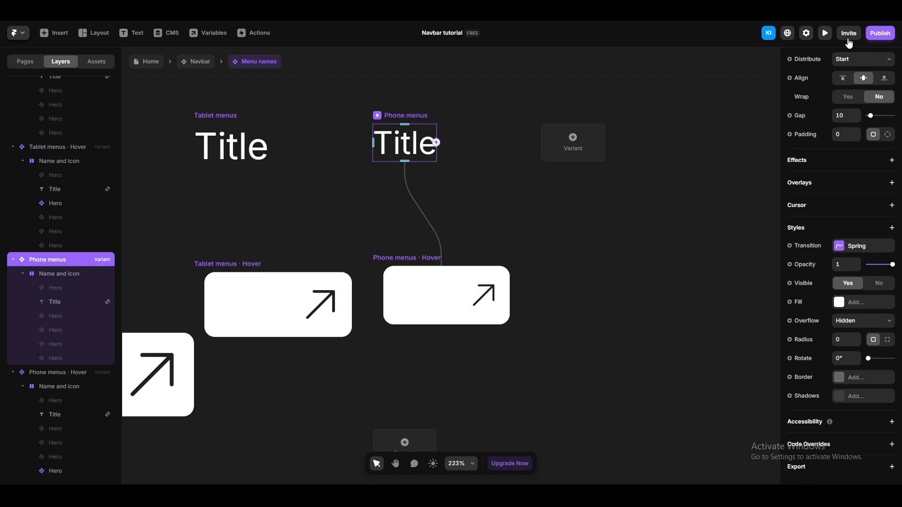
click(825, 36)
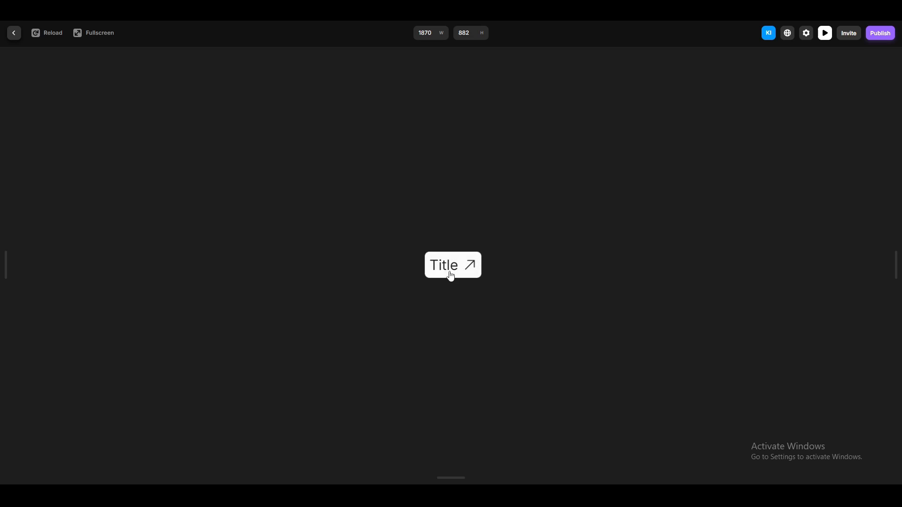
click(11, 34)
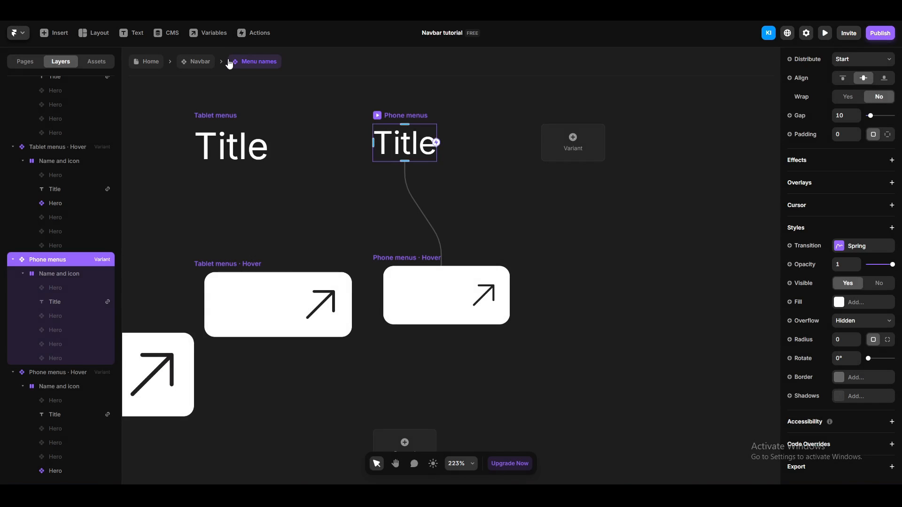
Return to the Home page and set the Phone breakpoint's Navbar to the Mobile initial variant.
click(148, 61)
click(703, 175)
key(space)
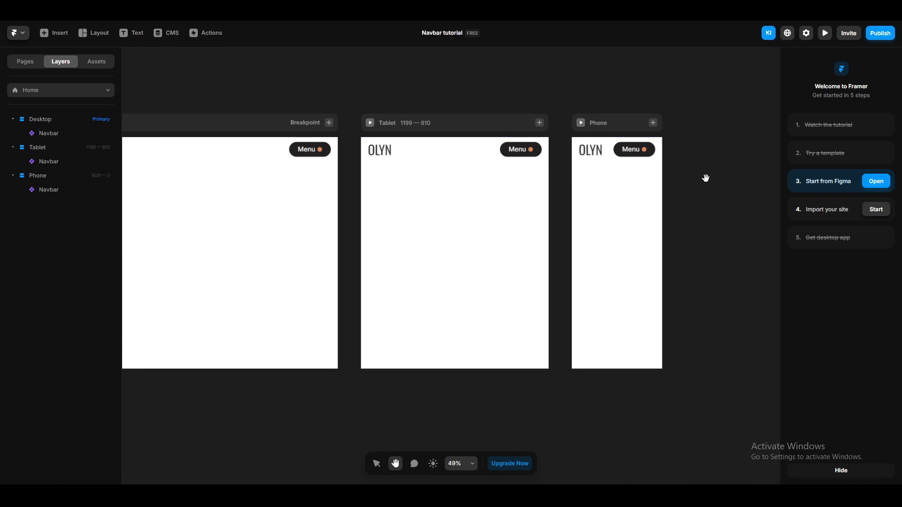
drag(704, 177, 606, 178)
click(530, 159)
click(669, 192)
click(516, 160)
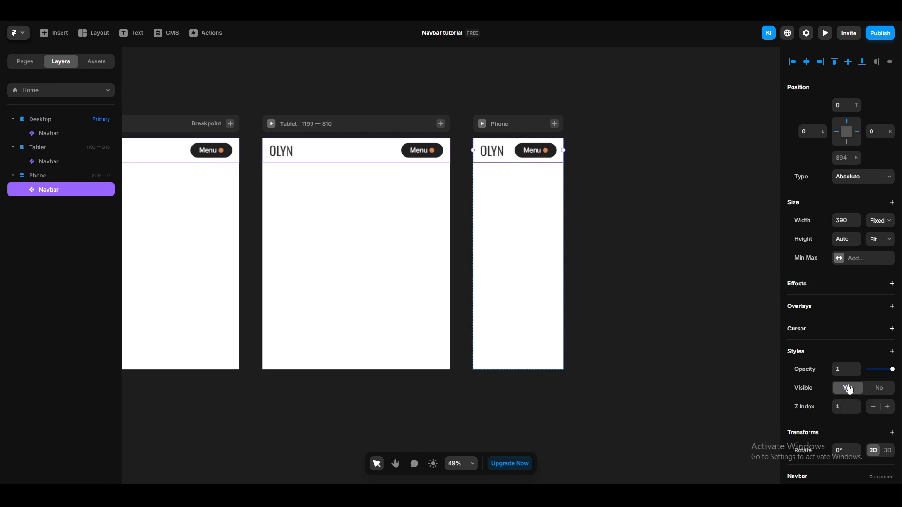
scroll(840, 388, down, 3)
click(844, 379)
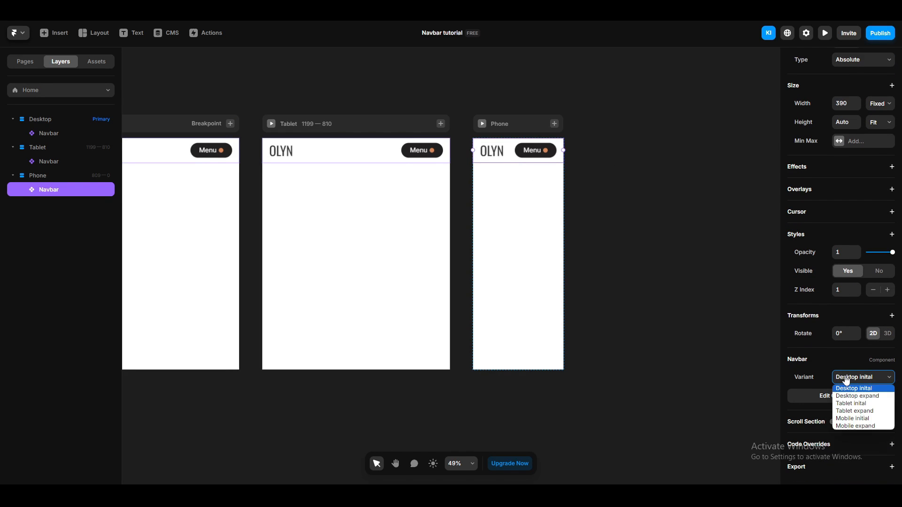
click(853, 419)
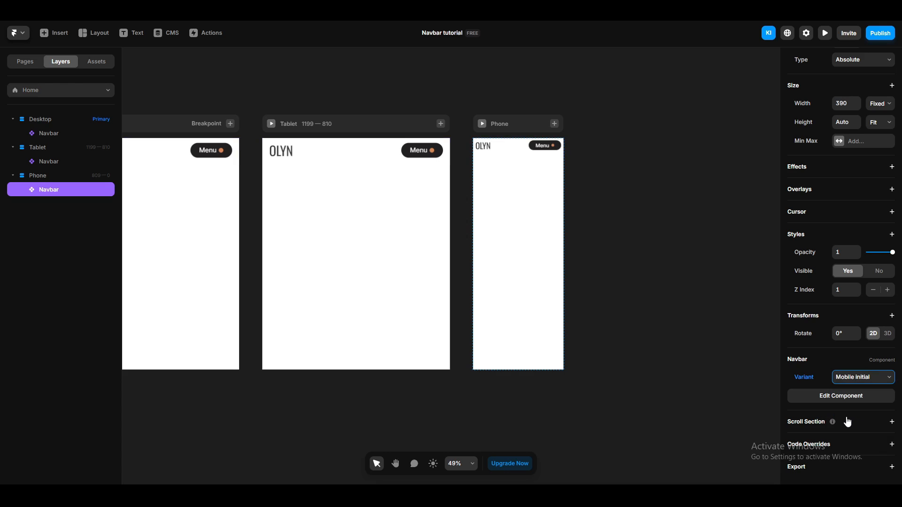
click(694, 300)
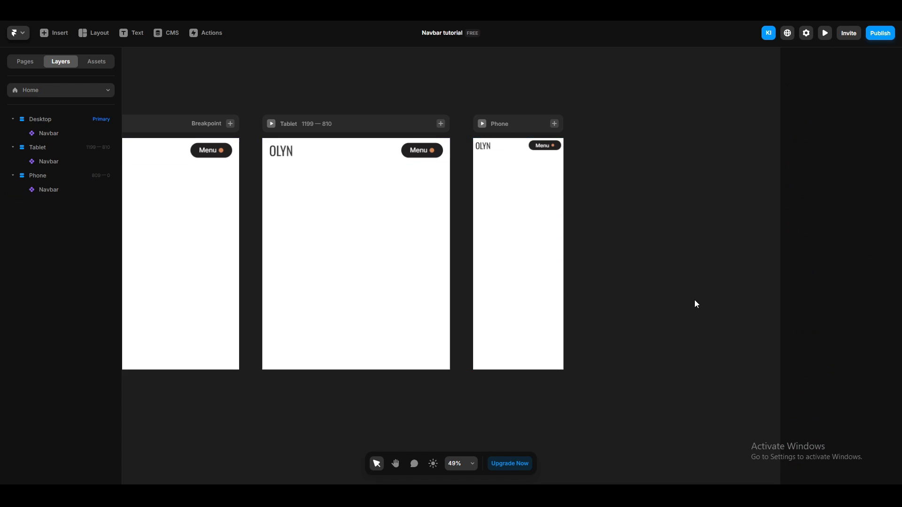
In the Navbar component, link the Mobile initial variant to Mobile expand with a Click interaction.
double_click(519, 158)
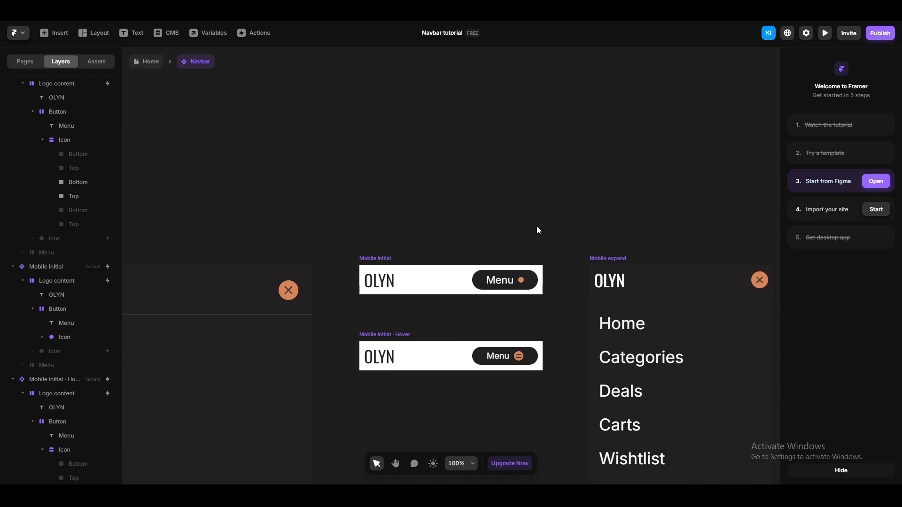
click(372, 259)
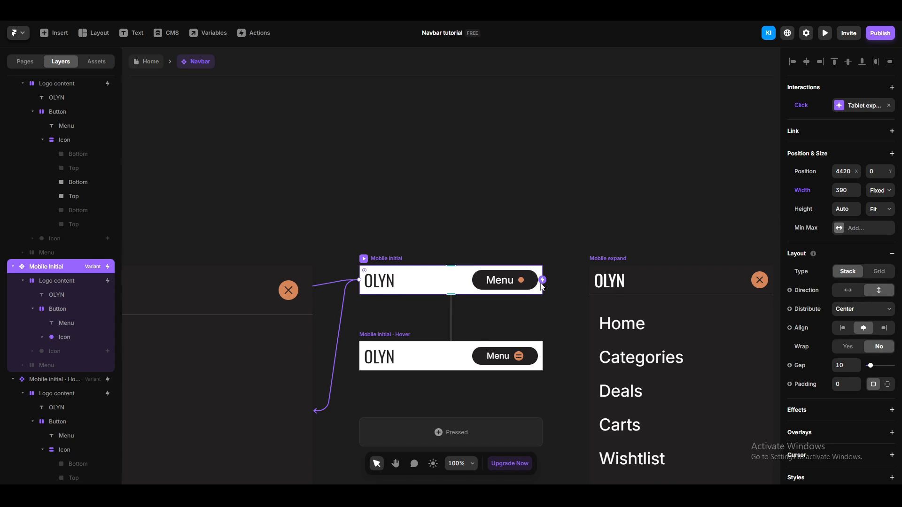
drag(543, 280, 606, 284)
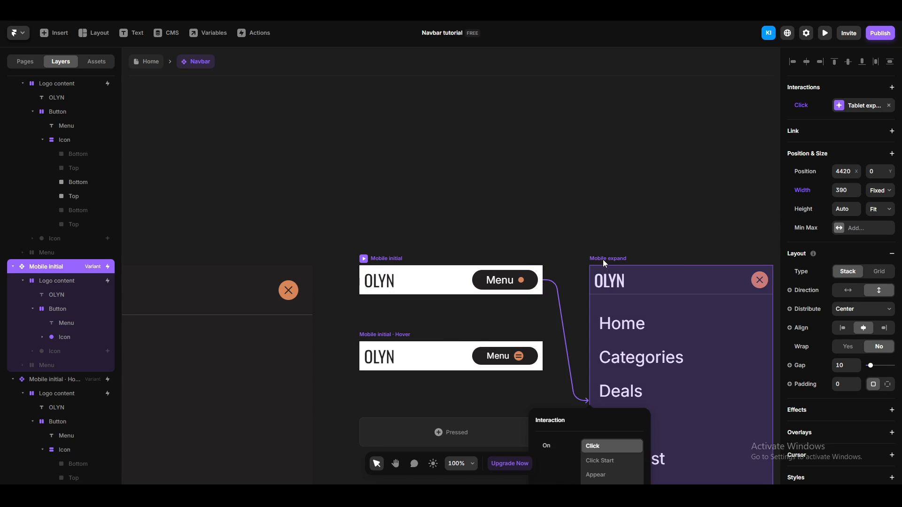
click(602, 259)
Link the Mobile expand variant back to Mobile initial with a Click interaction.
drag(703, 238, 571, 200)
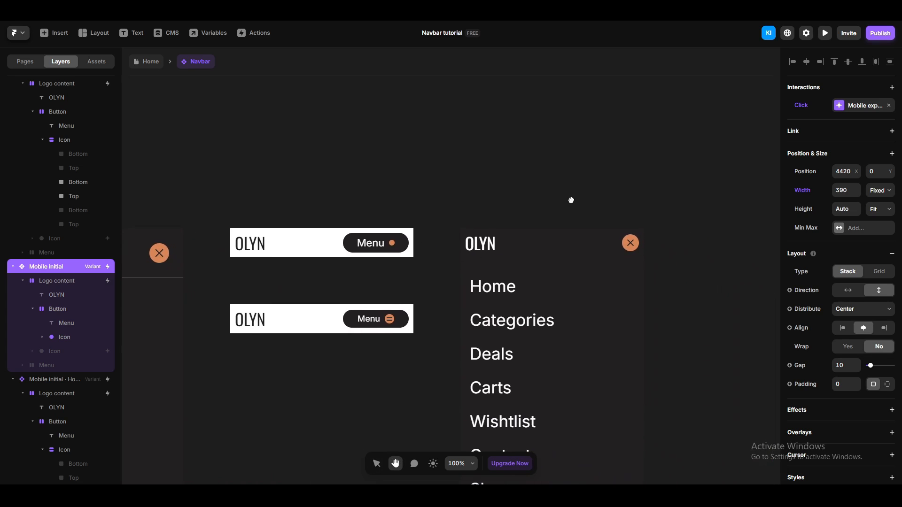
click(474, 220)
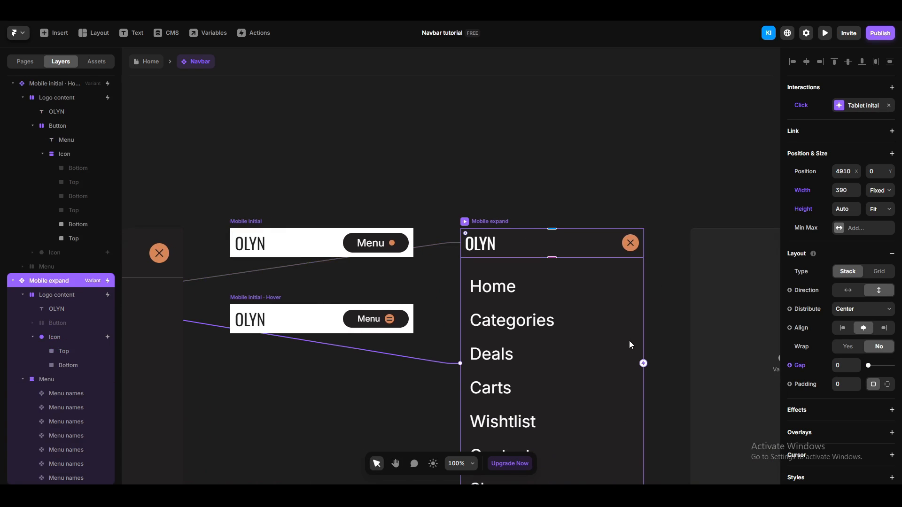
drag(643, 363, 410, 242)
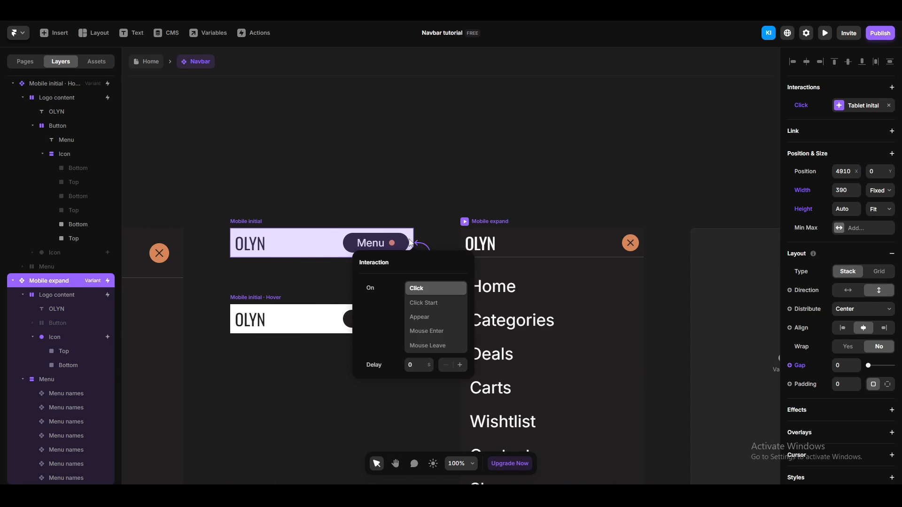
click(332, 139)
Preview the Home page at Phone size and test opening and closing the navbar menu.
click(146, 63)
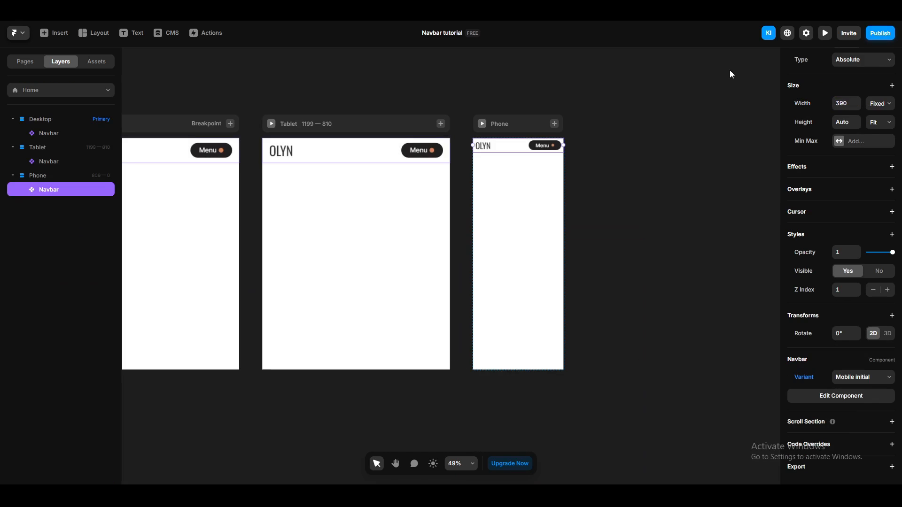
click(825, 34)
click(527, 74)
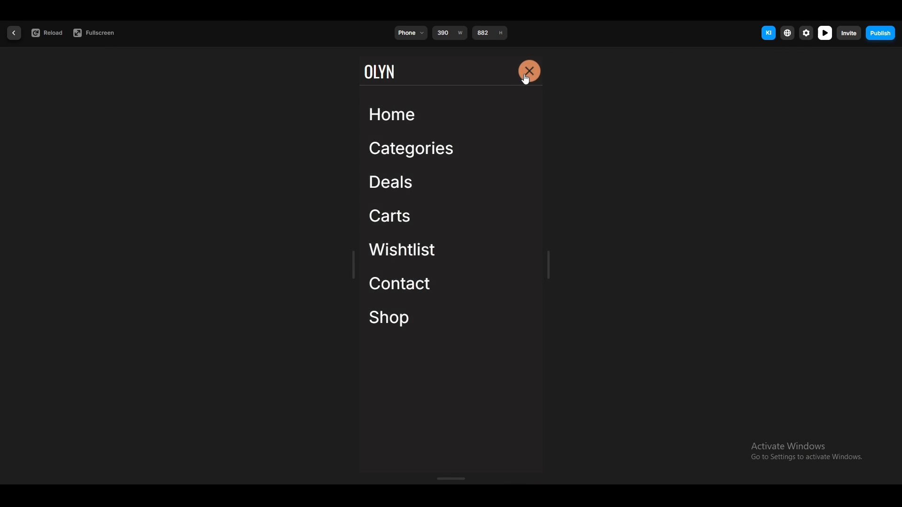
click(527, 75)
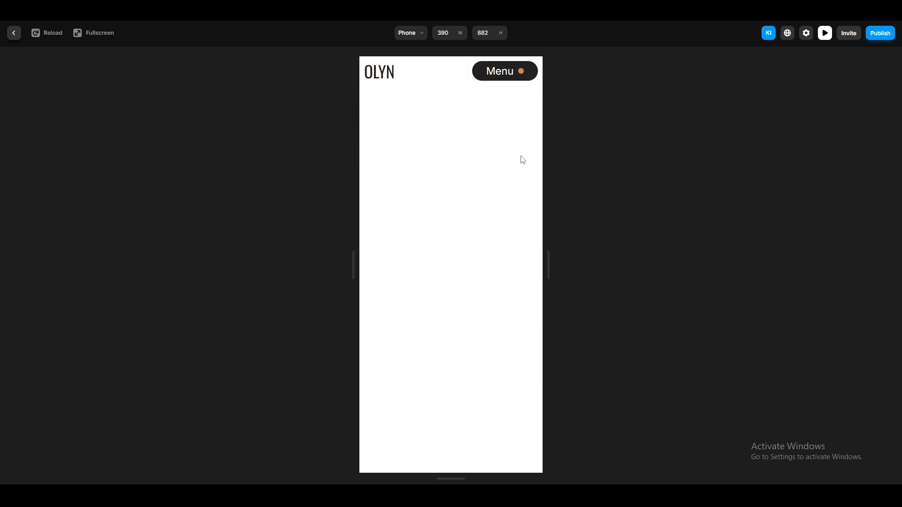
click(521, 76)
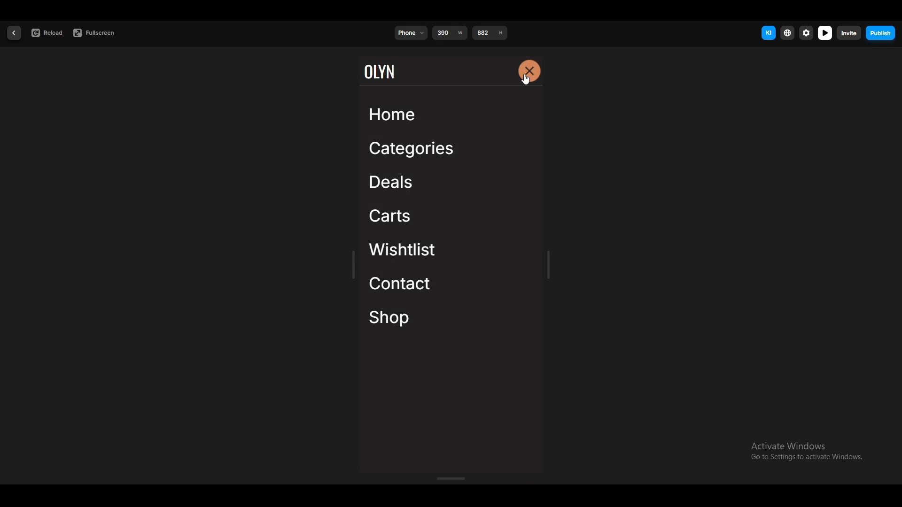
click(526, 78)
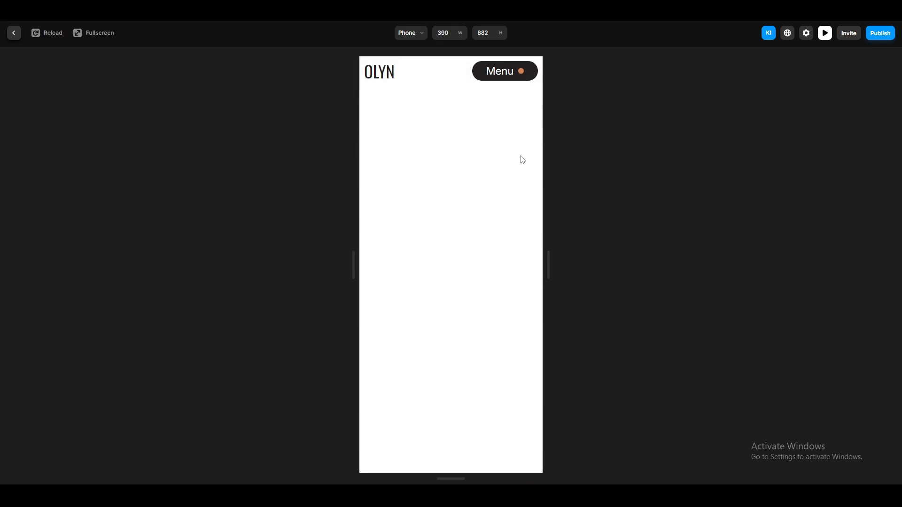
key(Escape)
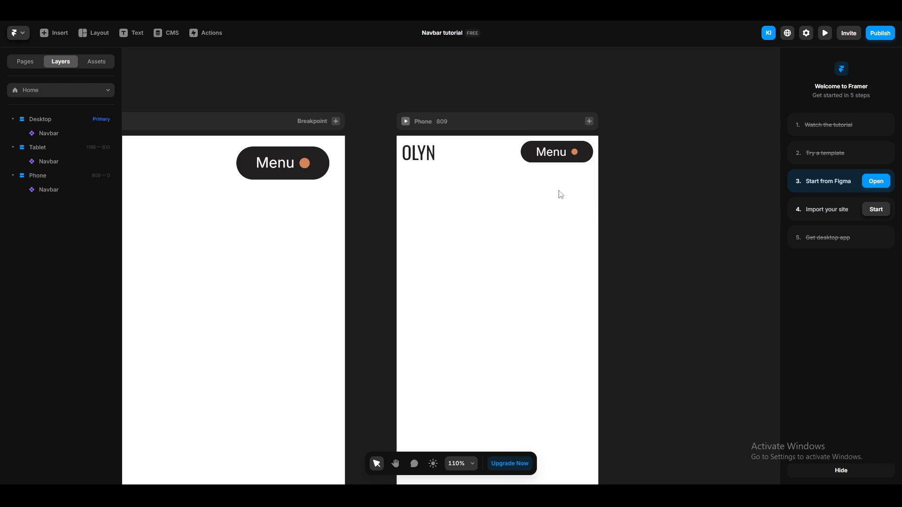
Set the top and bottom padding of the Menu button in the Mobile initial variant to 10.
double_click(496, 161)
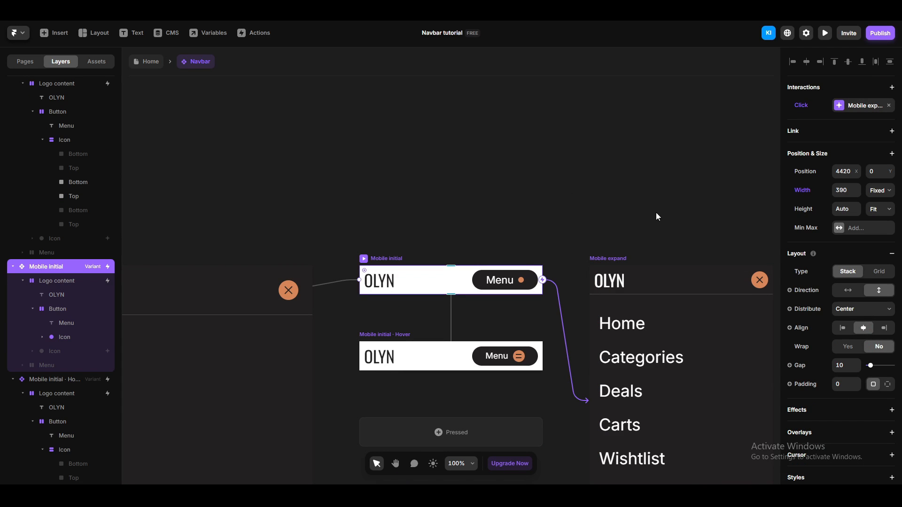
click(478, 280)
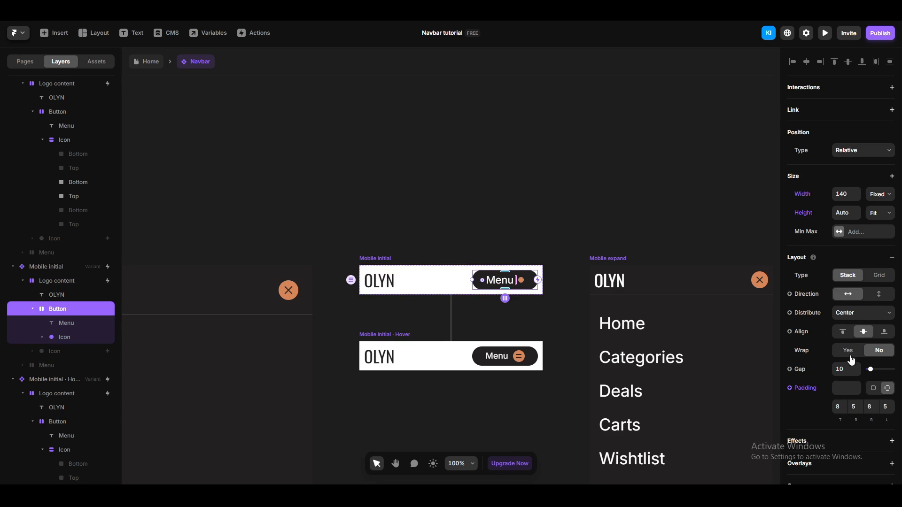
click(840, 408)
text(10)
click(870, 407)
text(10)
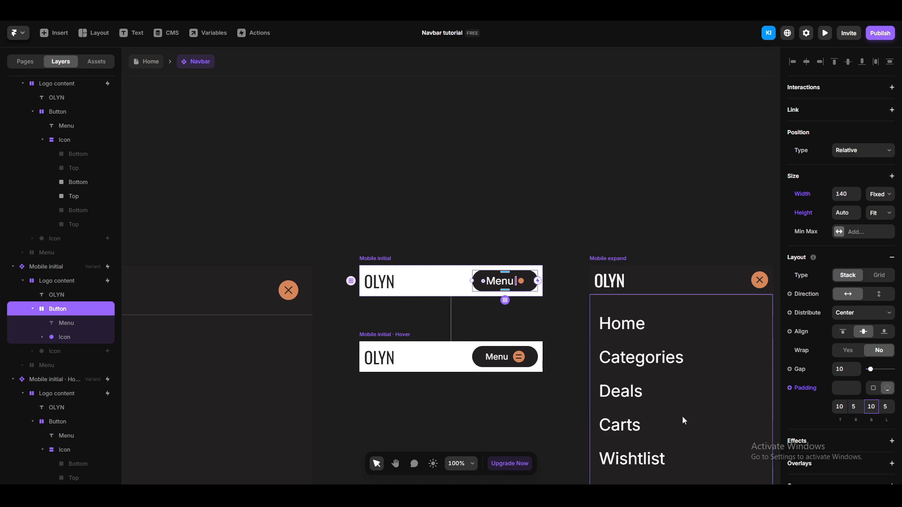
click(520, 410)
Resize the orange icon in the Mobile initial hover variant to 30 by 30.
scroll(511, 375, up, 5)
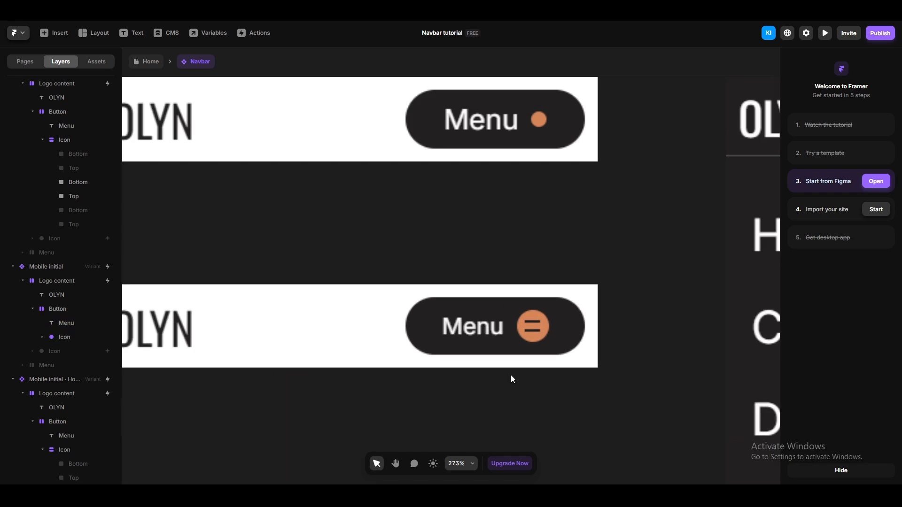
click(544, 303)
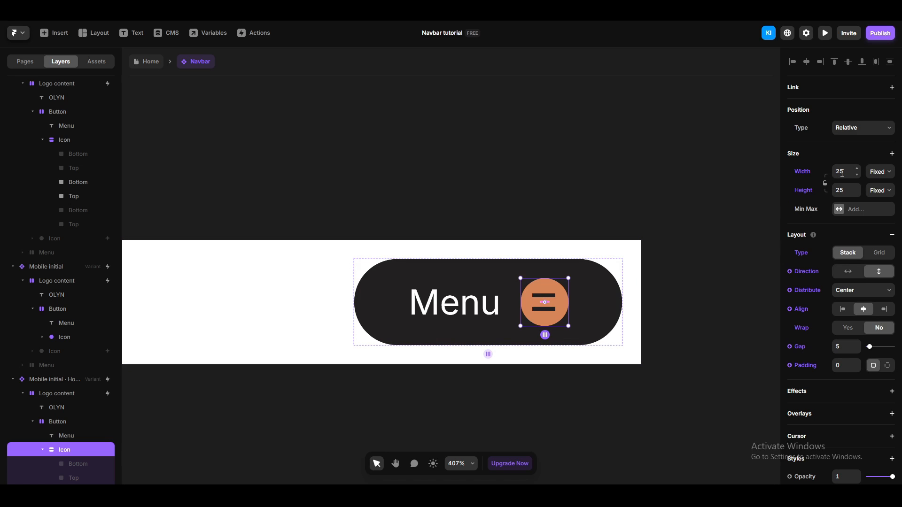
click(842, 174)
text(30)
key(Tab)
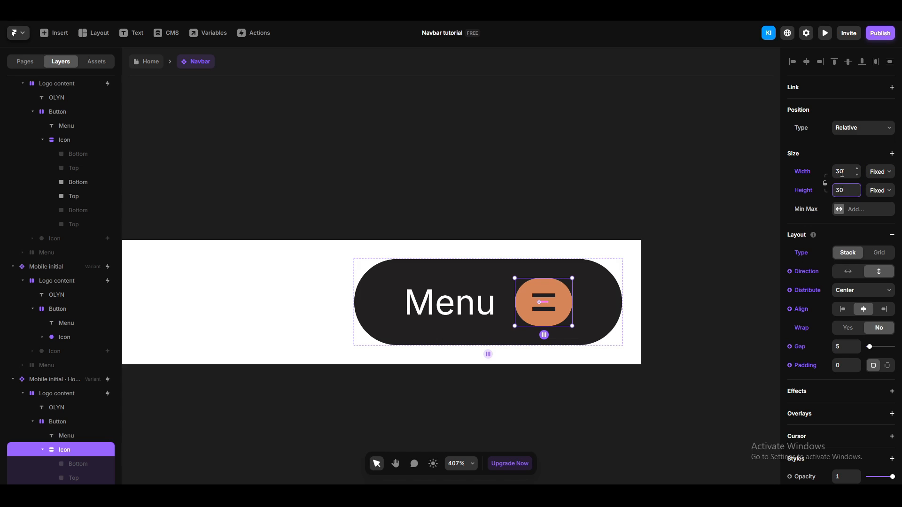
key(Return)
click(547, 389)
Slightly widen both the Top and Bottom bars inside the orange icon of the Mobile initial hover variant.
scroll(541, 365, up, 2)
double_click(541, 271)
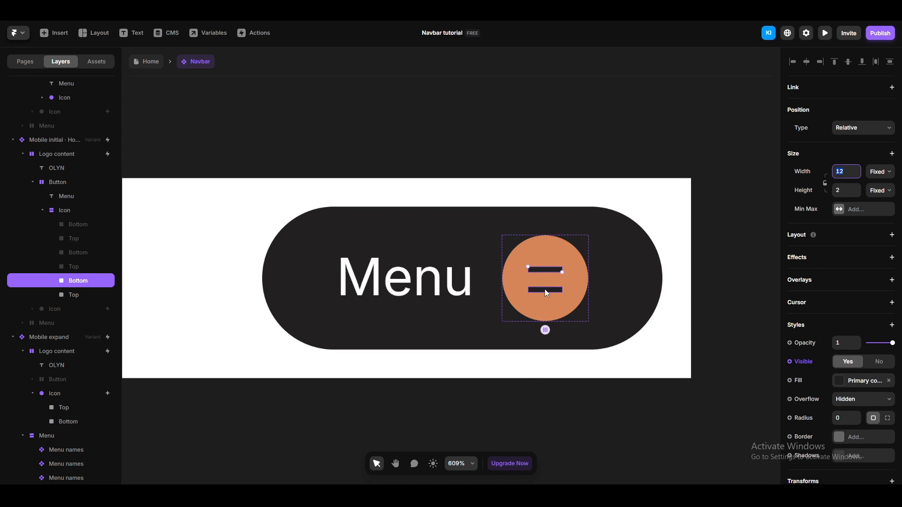
shift+click(545, 289)
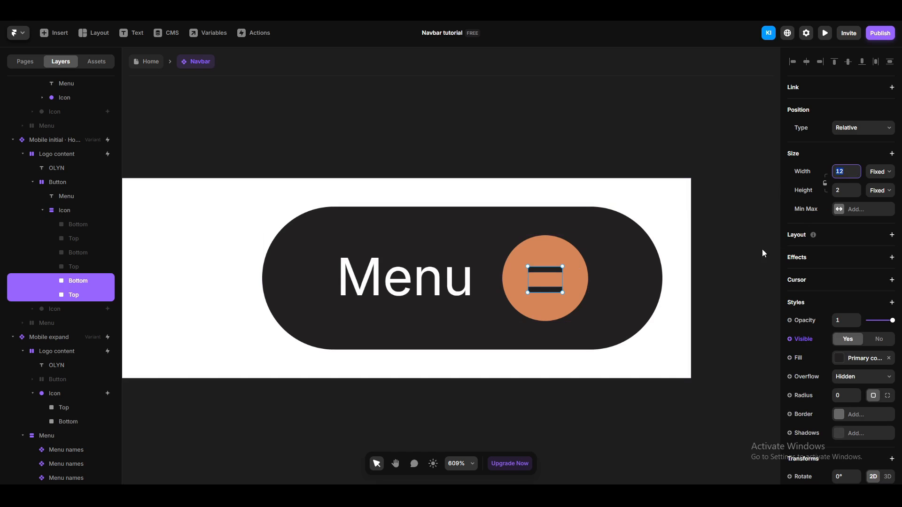
text(14)
key(Up)
click(602, 402)
scroll(605, 402, down, 5)
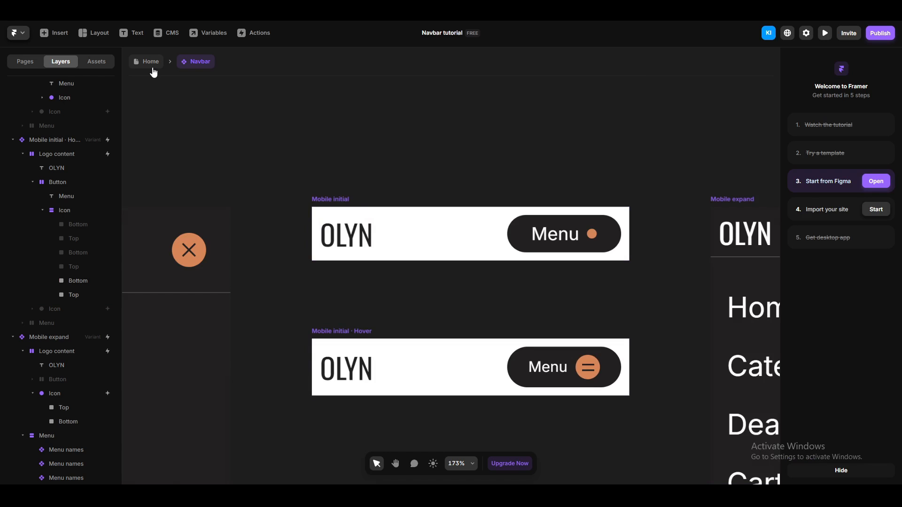
Preview the Home page at Desktop size, open the menu, and narrow the preview to a width of 320 to check responsiveness.
click(152, 68)
click(824, 34)
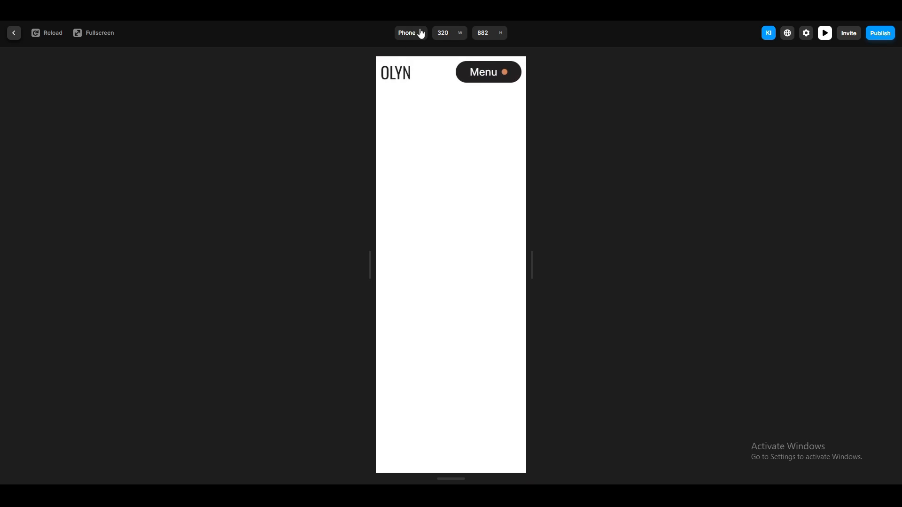
click(421, 33)
click(414, 55)
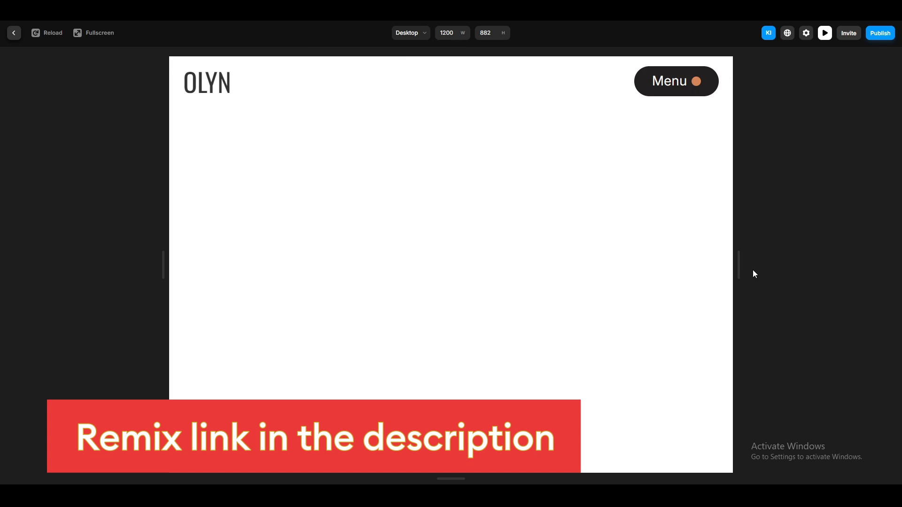
click(685, 91)
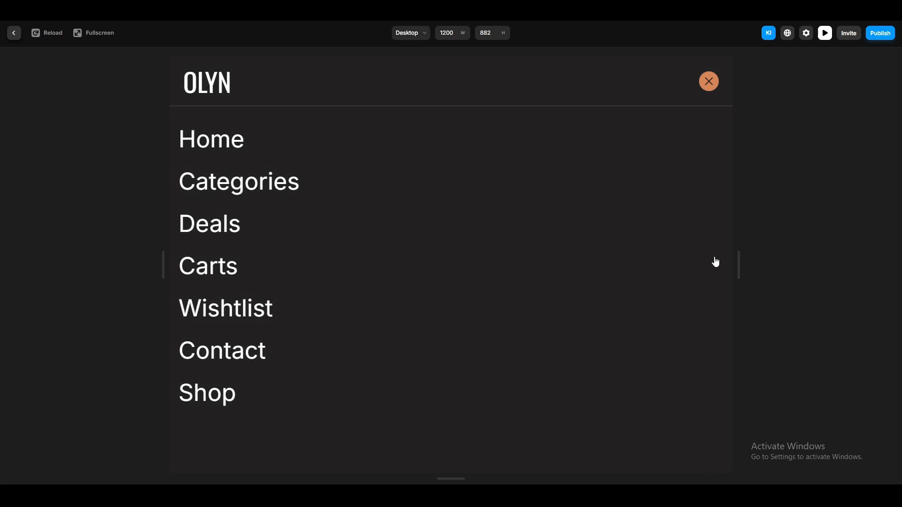
drag(736, 267, 523, 273)
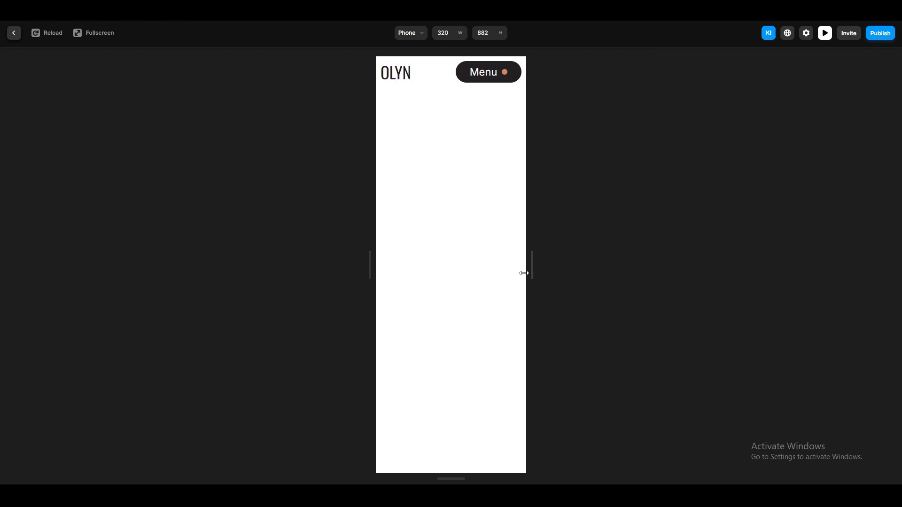